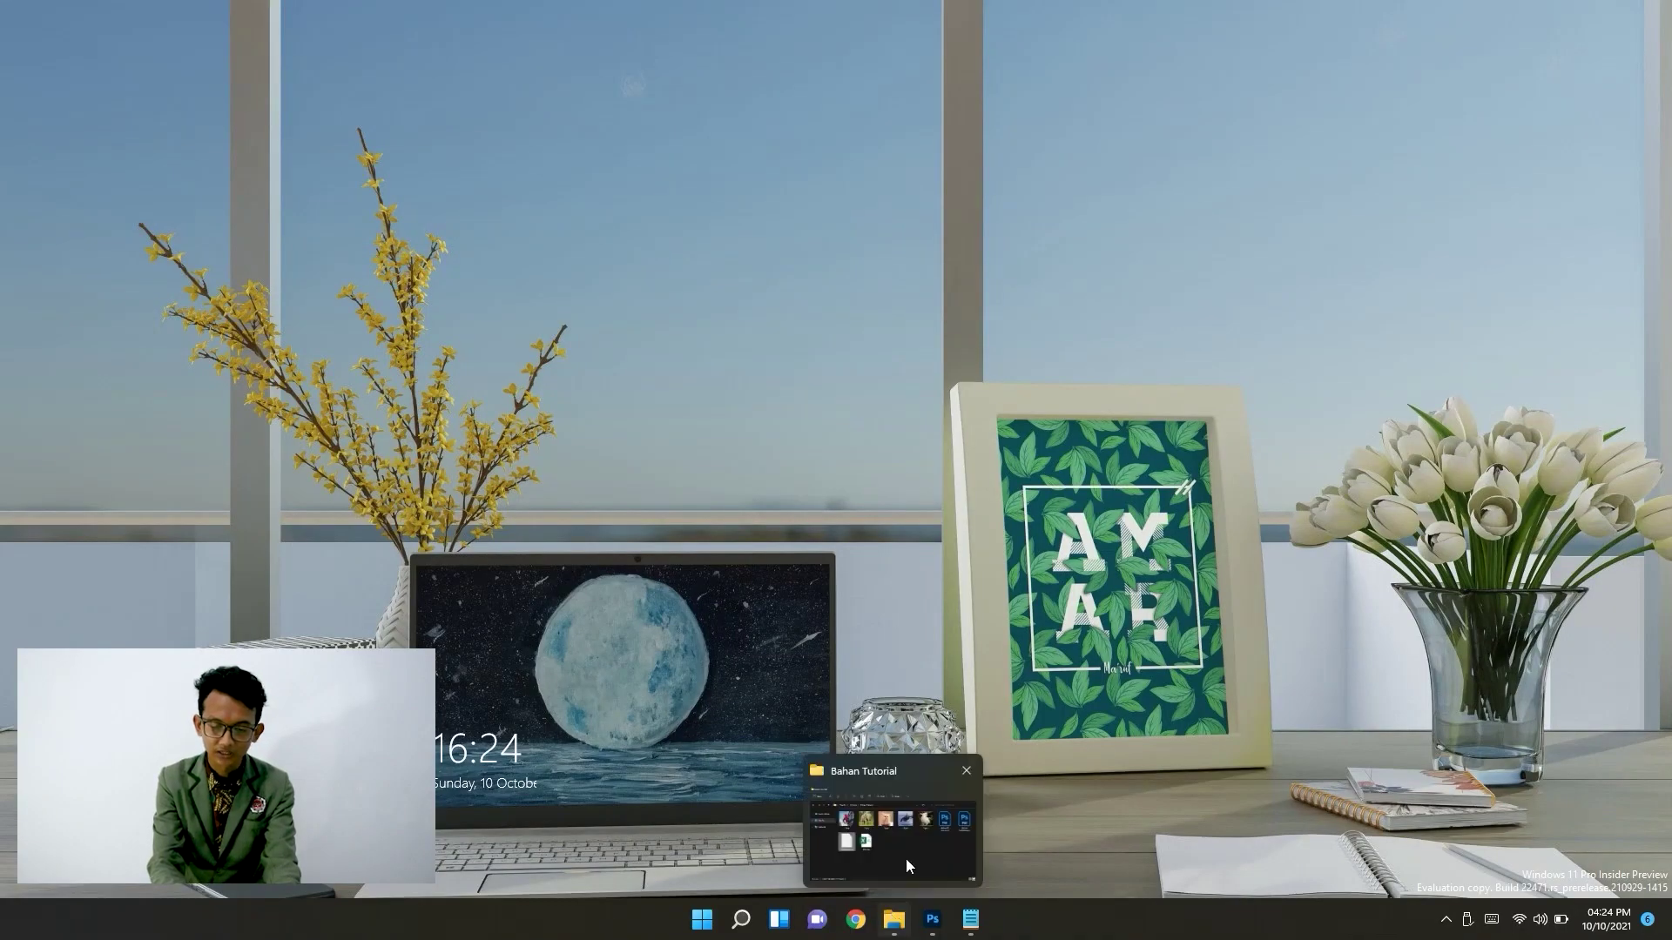
# Open Bahan Sertifikat.psd from the Bahan Tutorial folder in Photoshop.
pyautogui.click(907, 848)
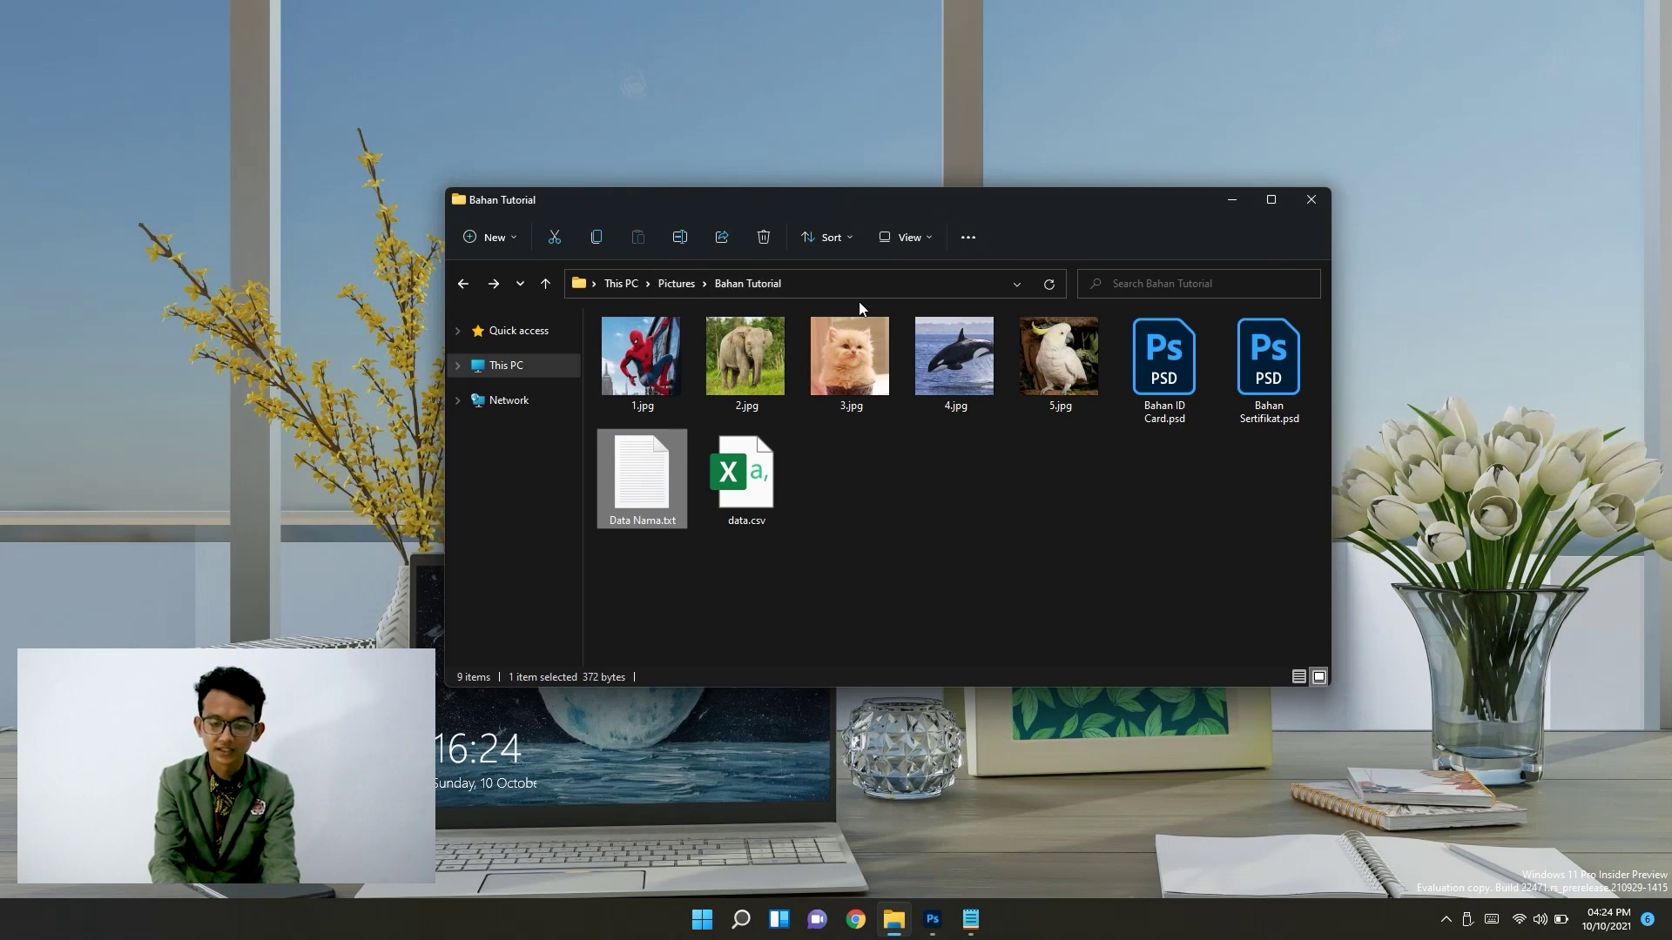
pyautogui.click(1047, 504)
pyautogui.click(1275, 399)
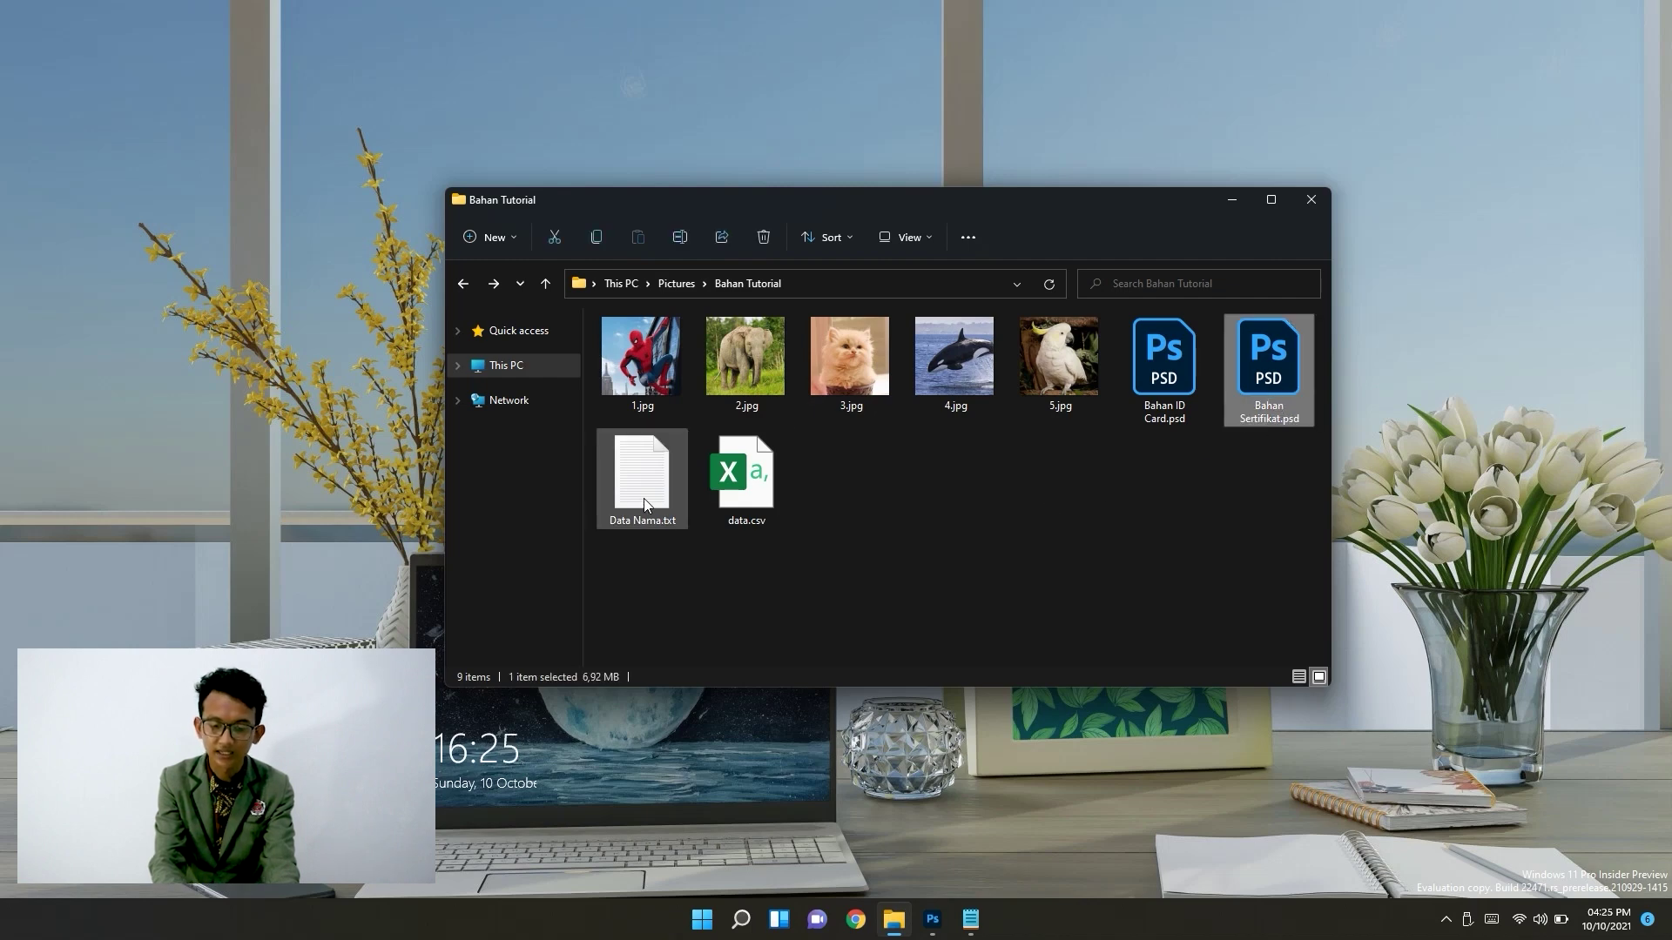
pyautogui.doubleClick(1273, 417)
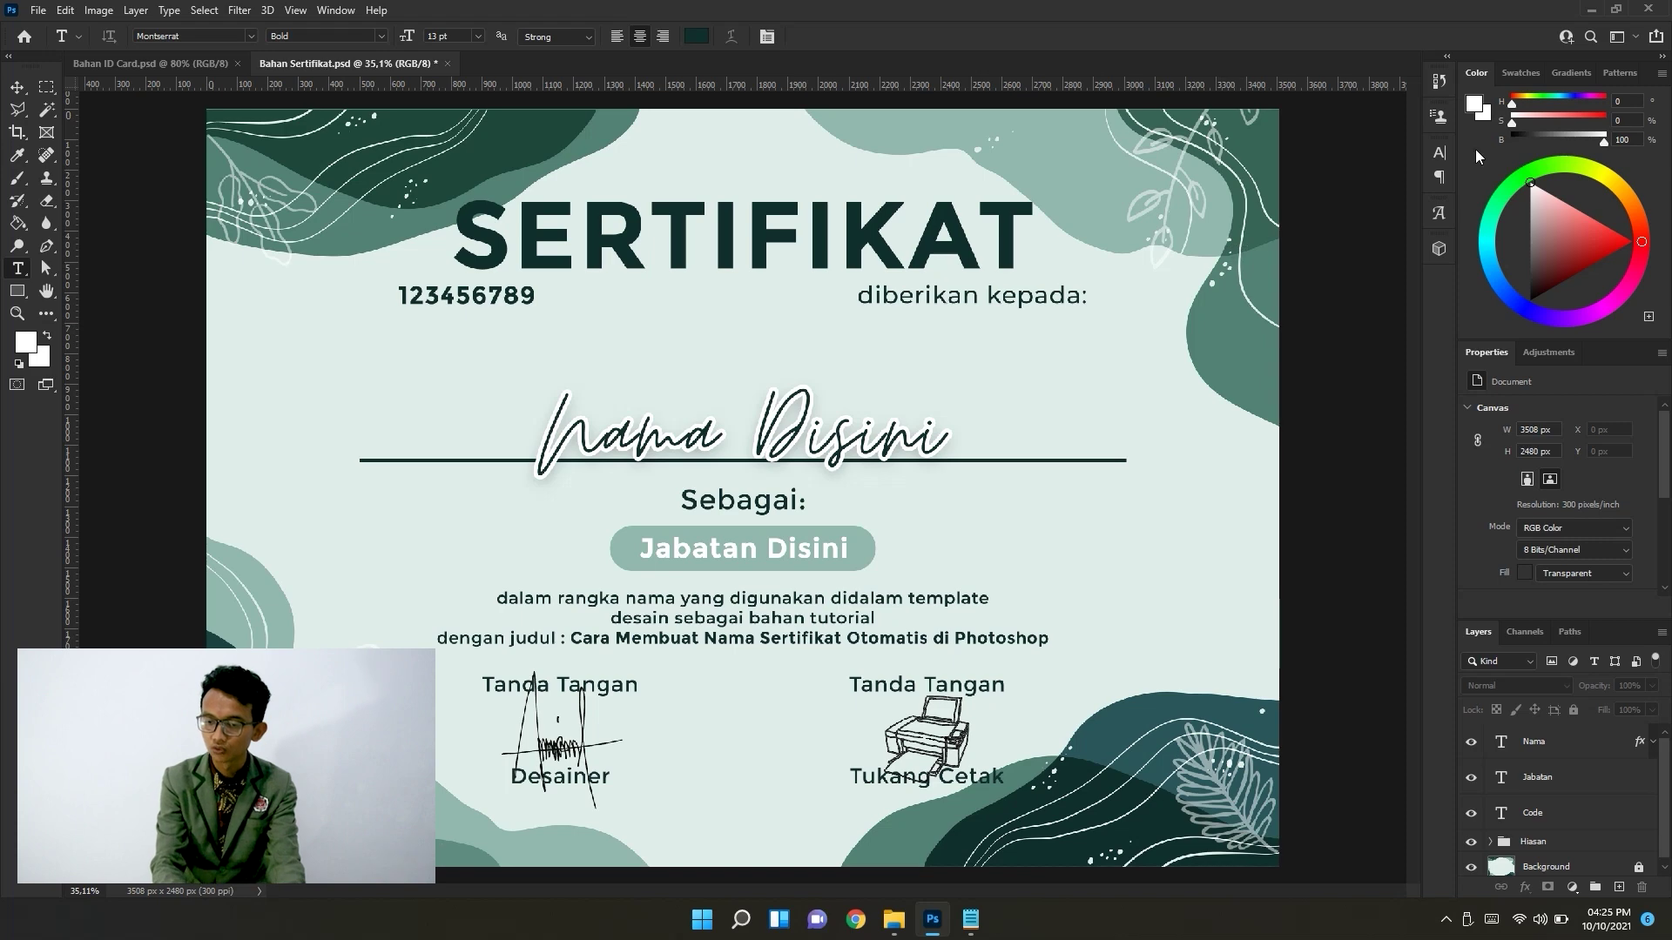
# Minimise Photoshop to return to the Bahan Tutorial folder.
pyautogui.click(1591, 9)
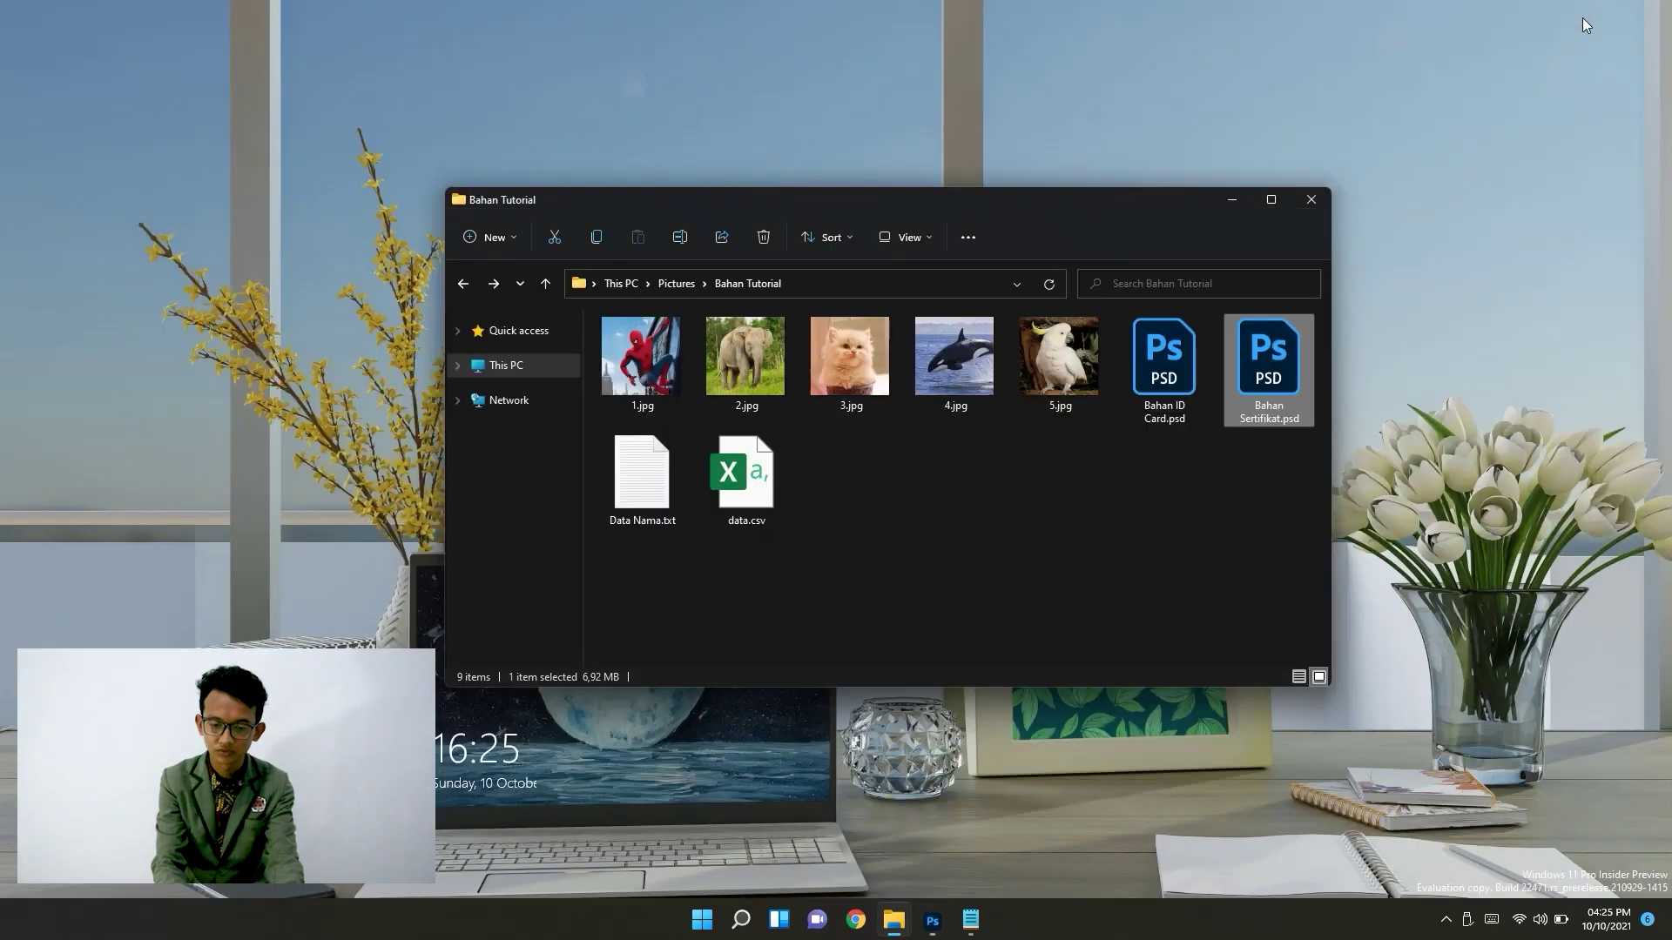
# Open Data Nama.txt in Notepad in front of the Photoshop certificate.
pyautogui.click(667, 473)
pyautogui.doubleClick(667, 474)
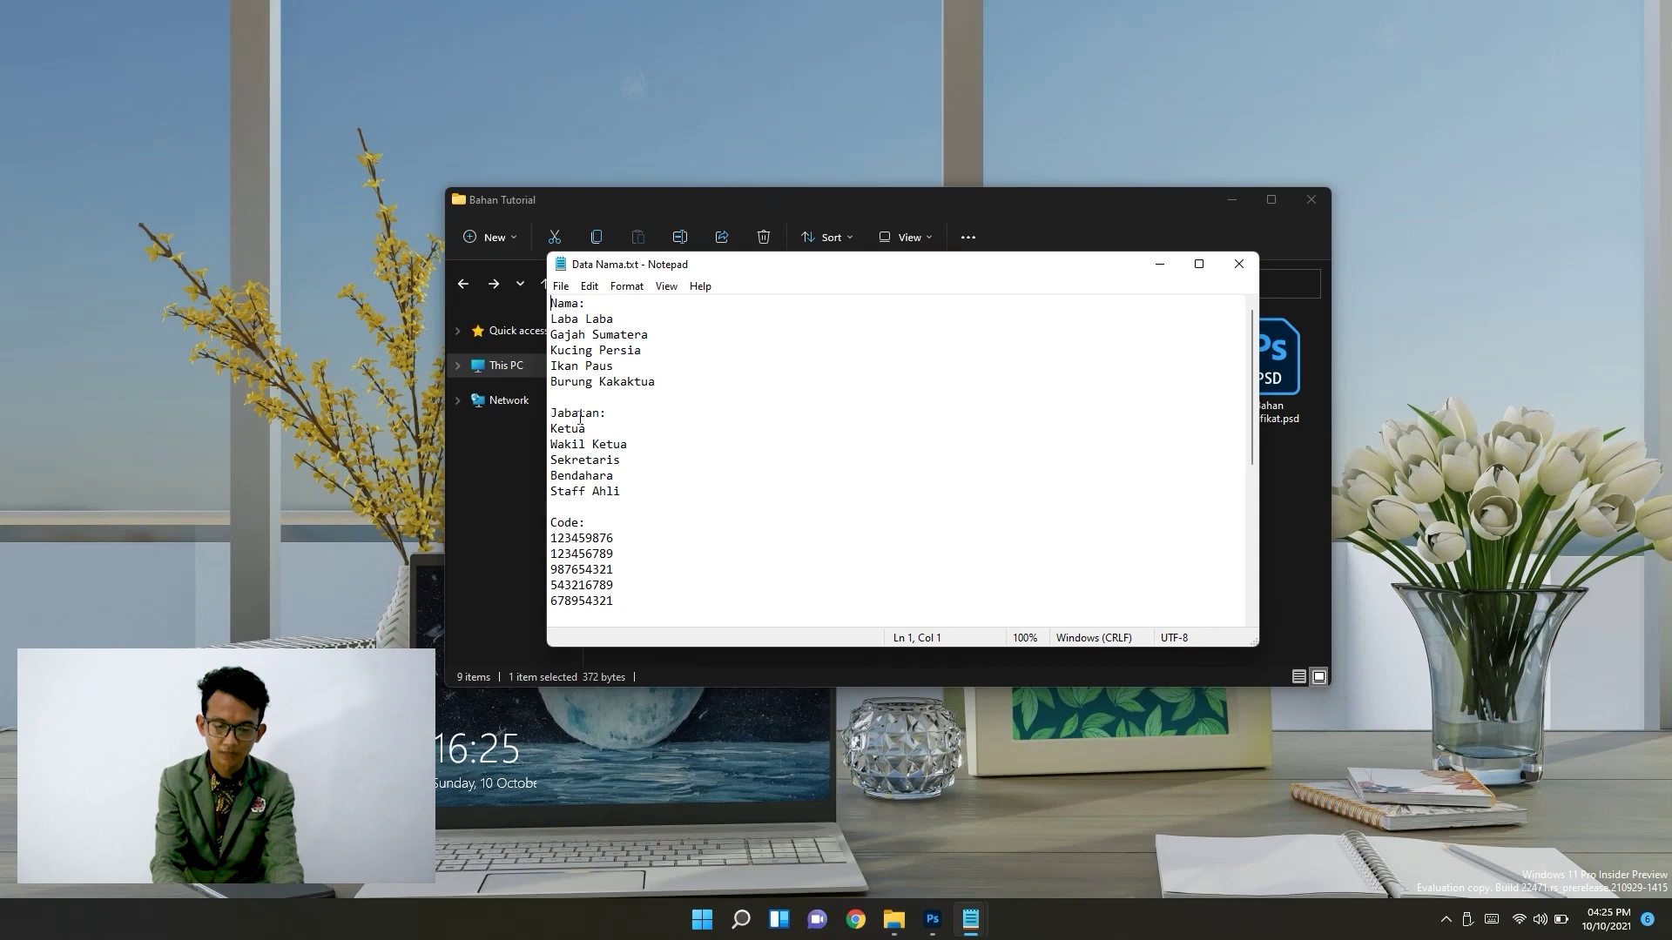
pyautogui.click(945, 920)
pyautogui.moveTo(970, 920)
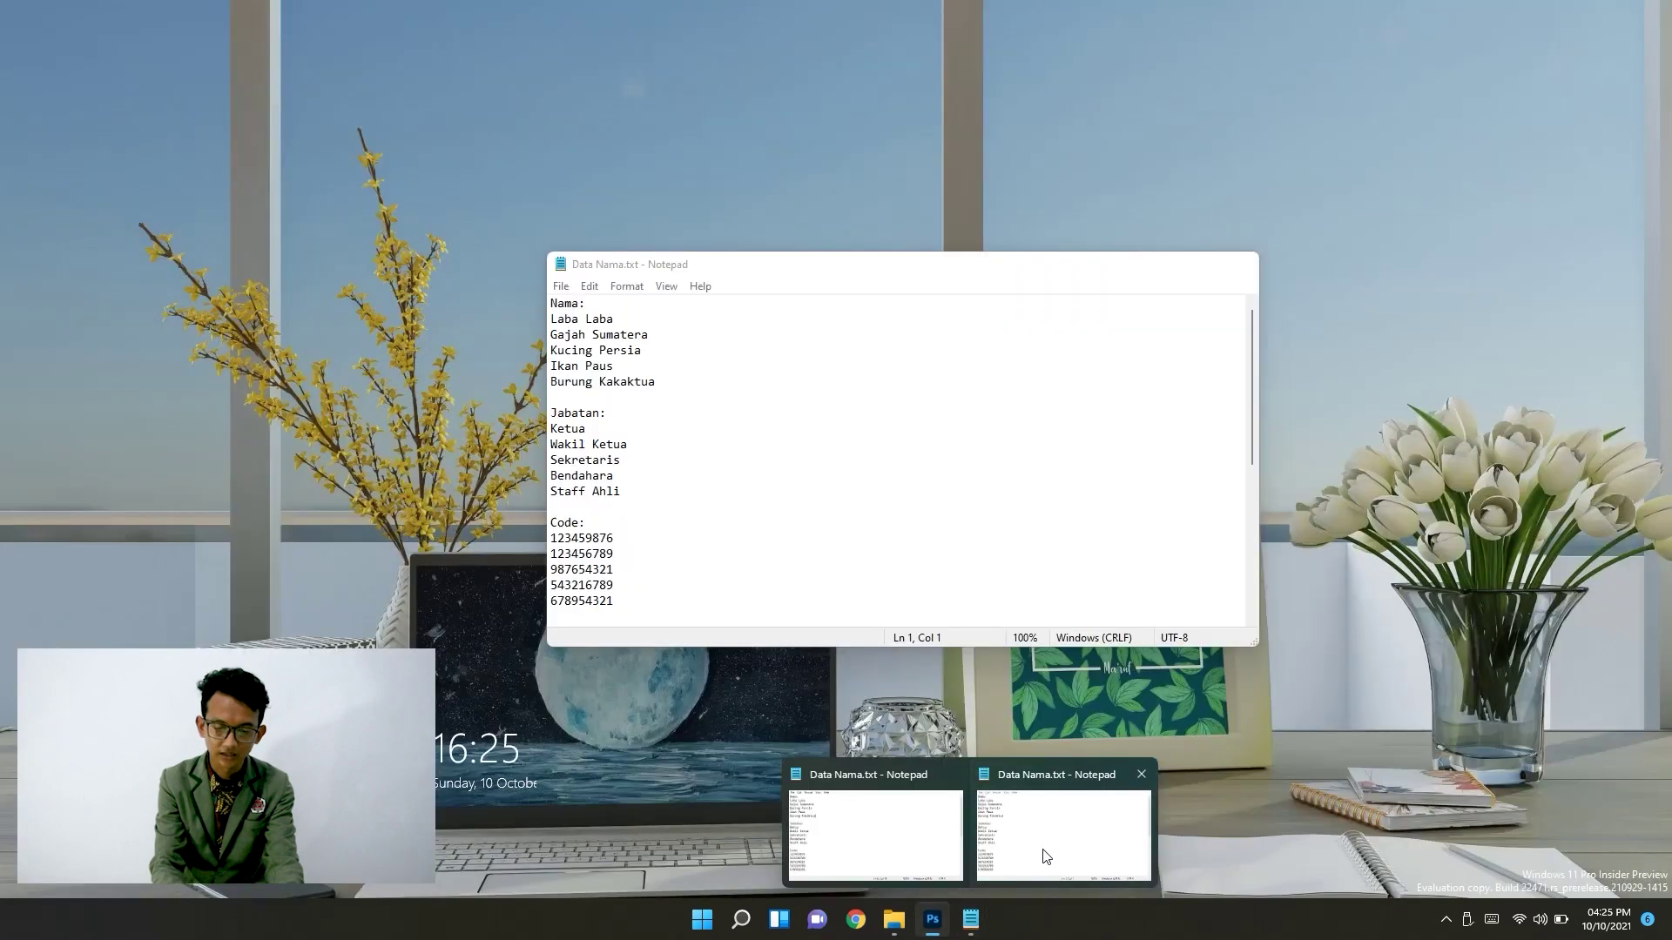
pyautogui.click(1038, 860)
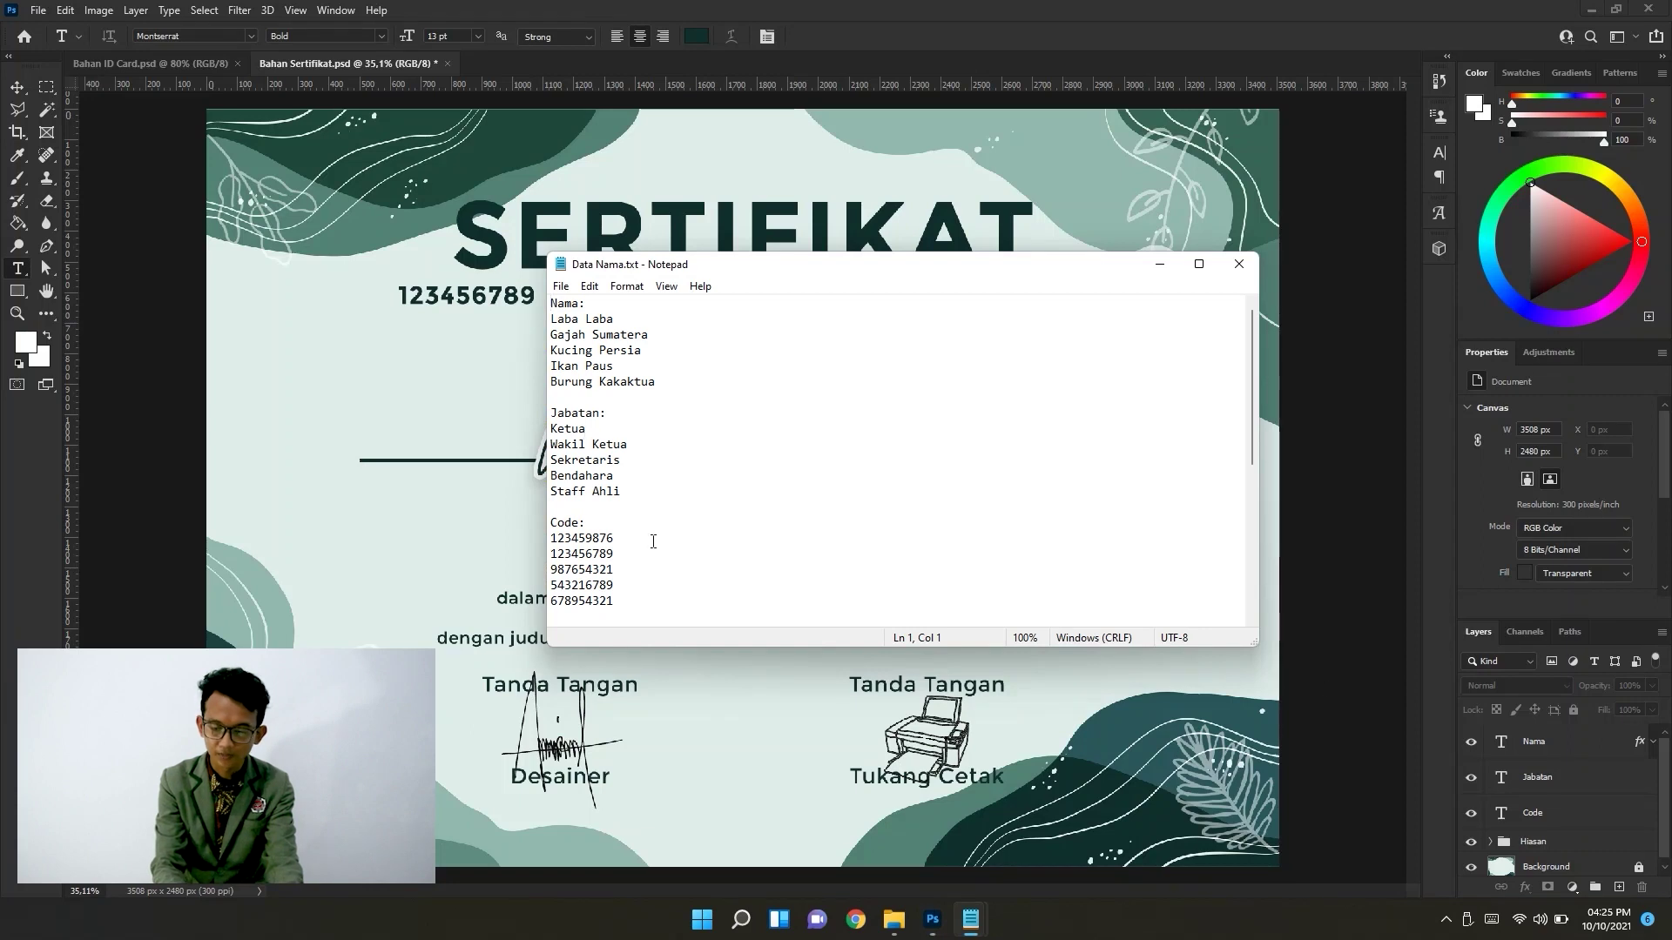
pyautogui.click(664, 378)
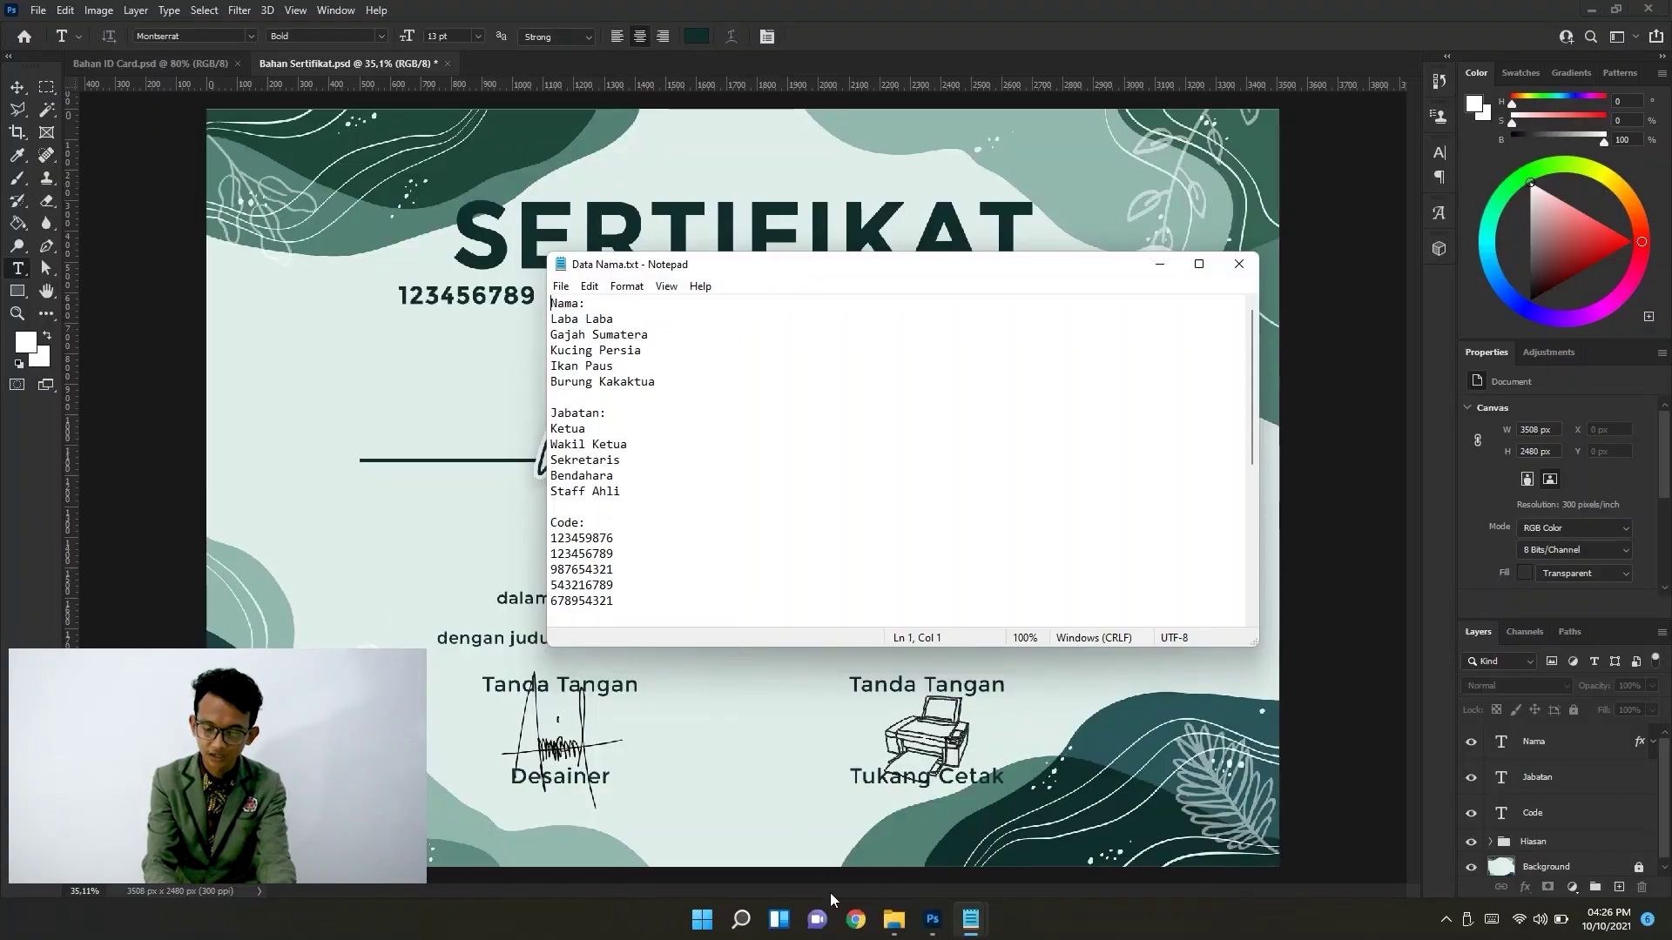
pyautogui.click(857, 920)
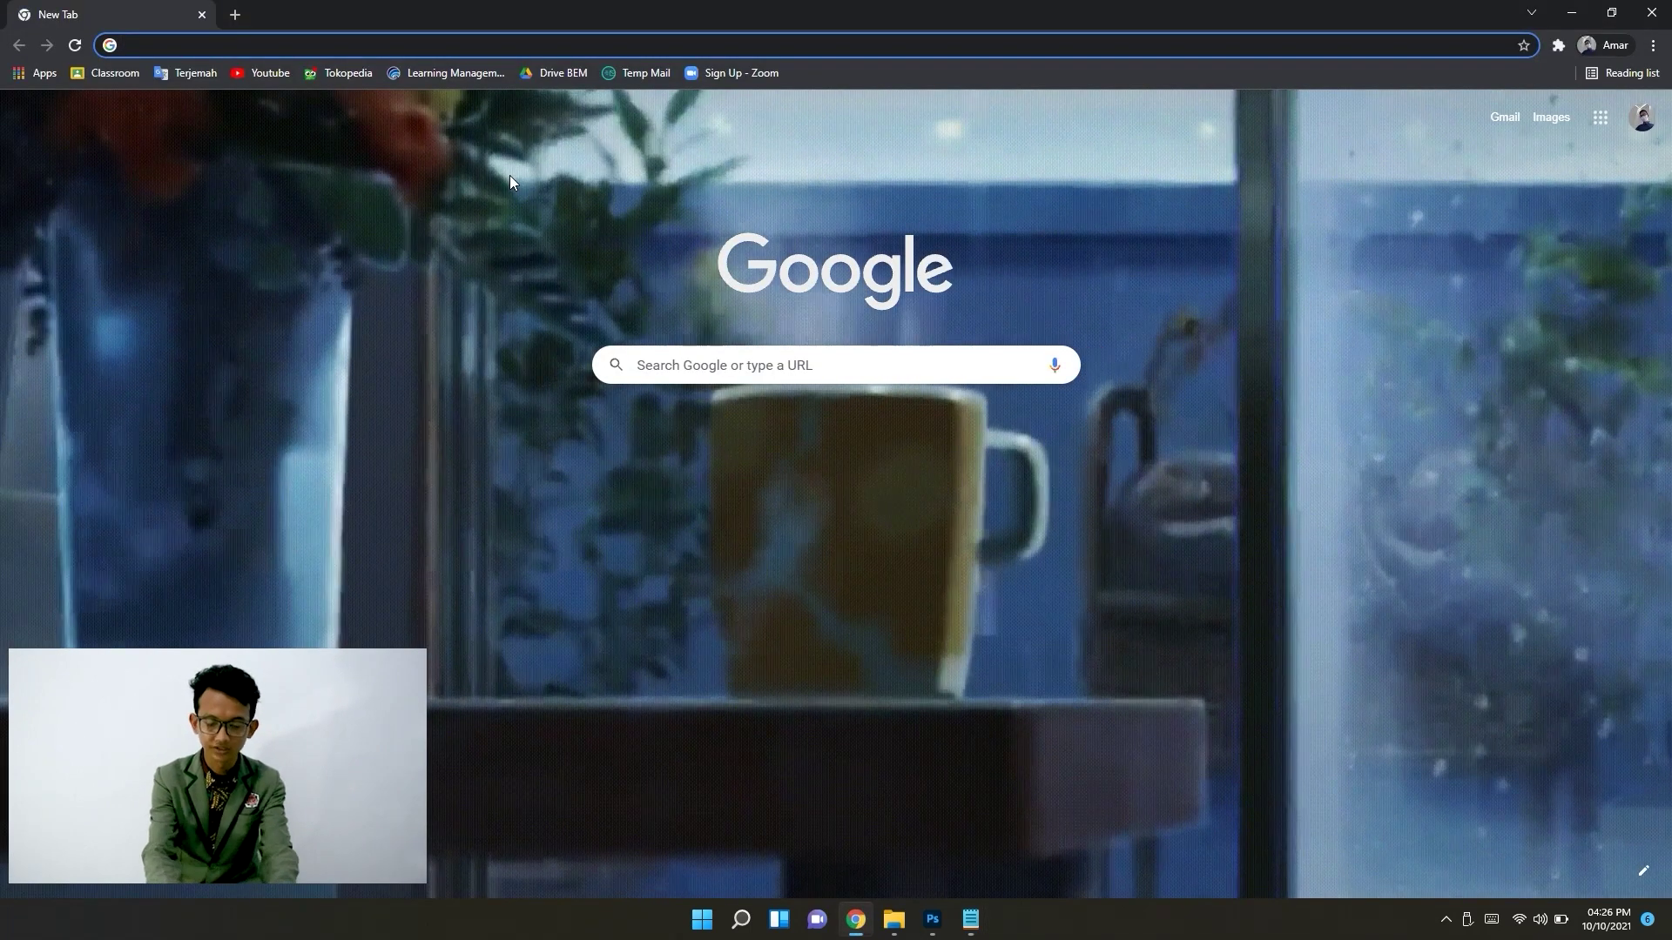
# Go to spreadsheet.google.com and start a new blank spreadsheet.
pyautogui.write('s')
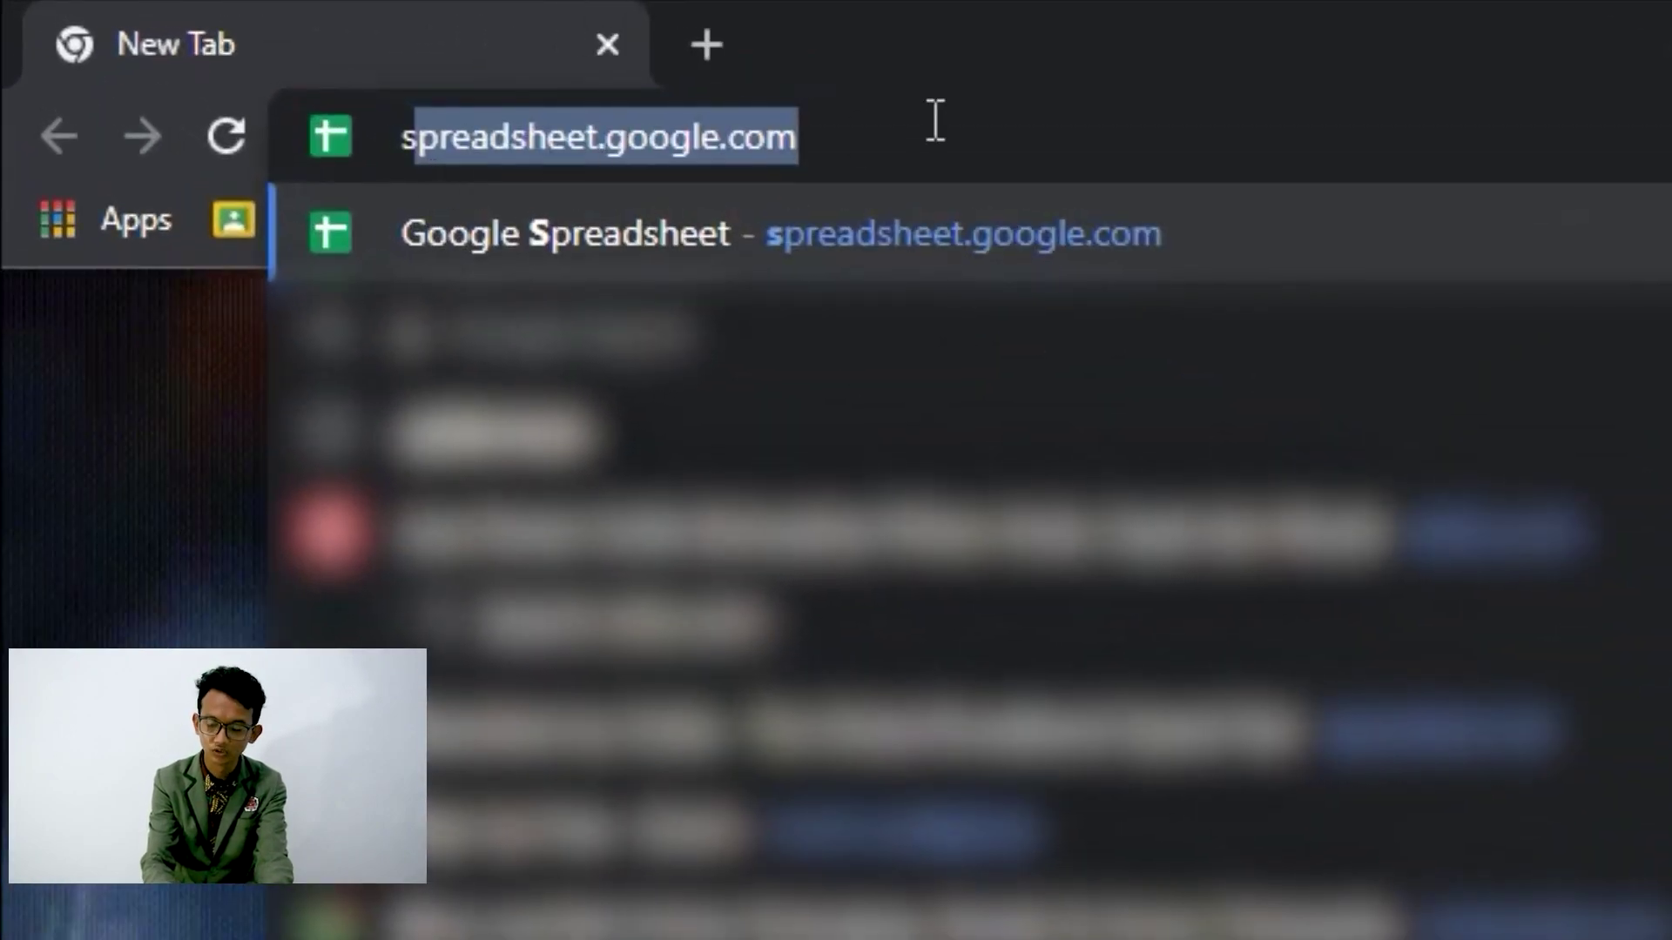
pyautogui.press('Return')
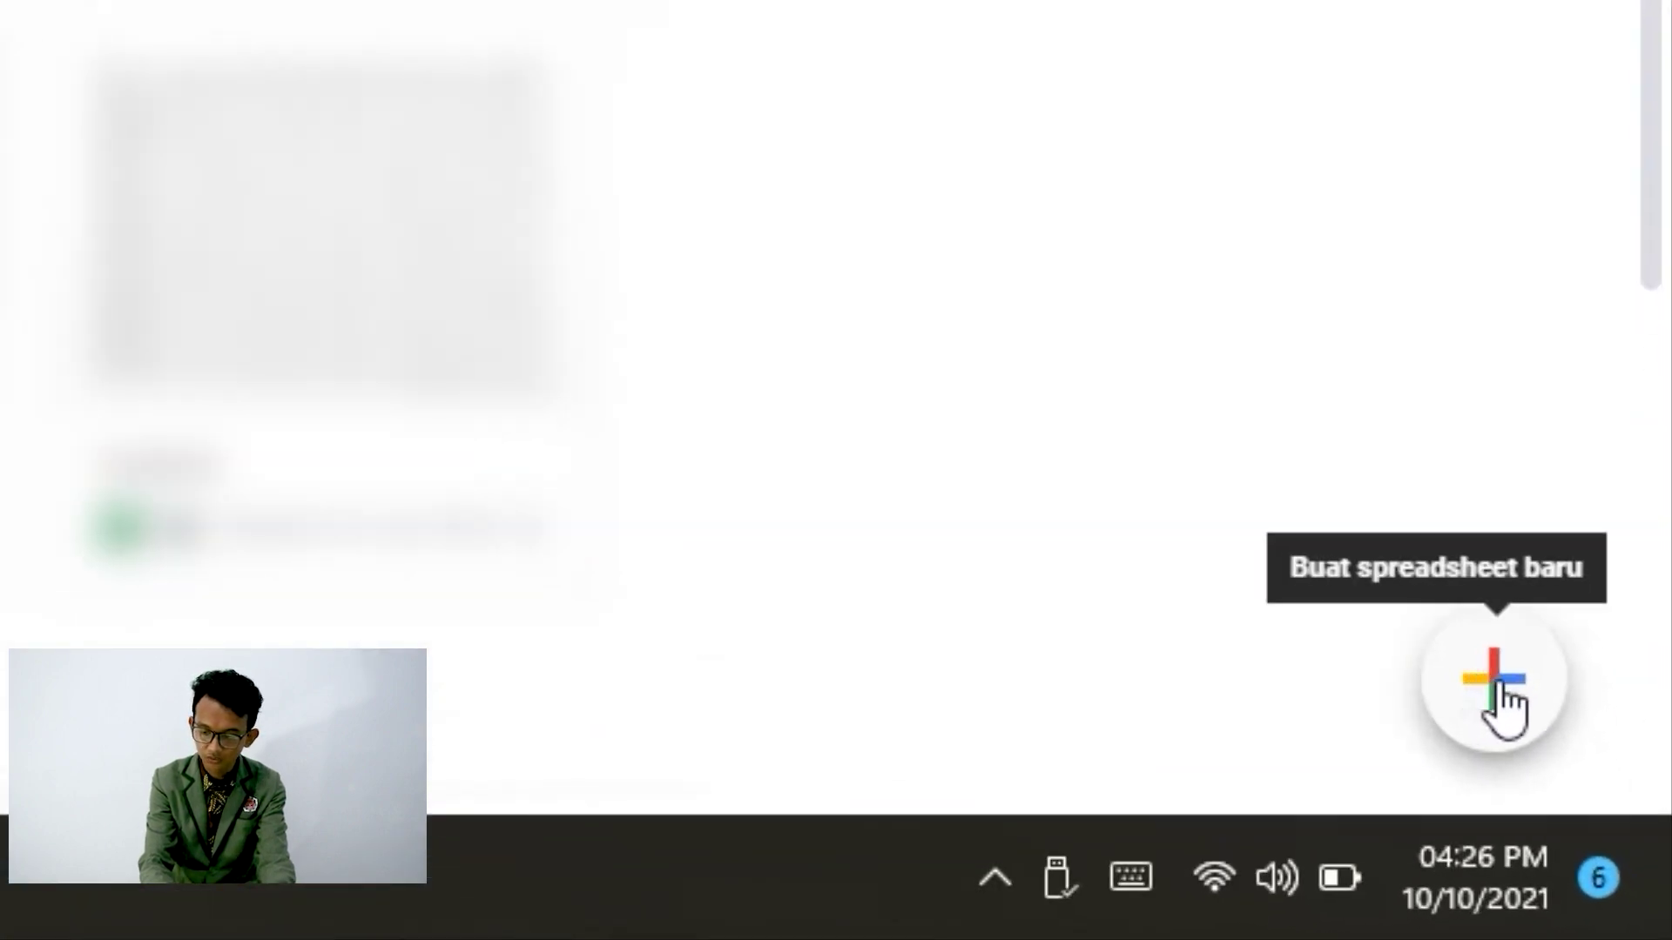
pyautogui.click(1496, 688)
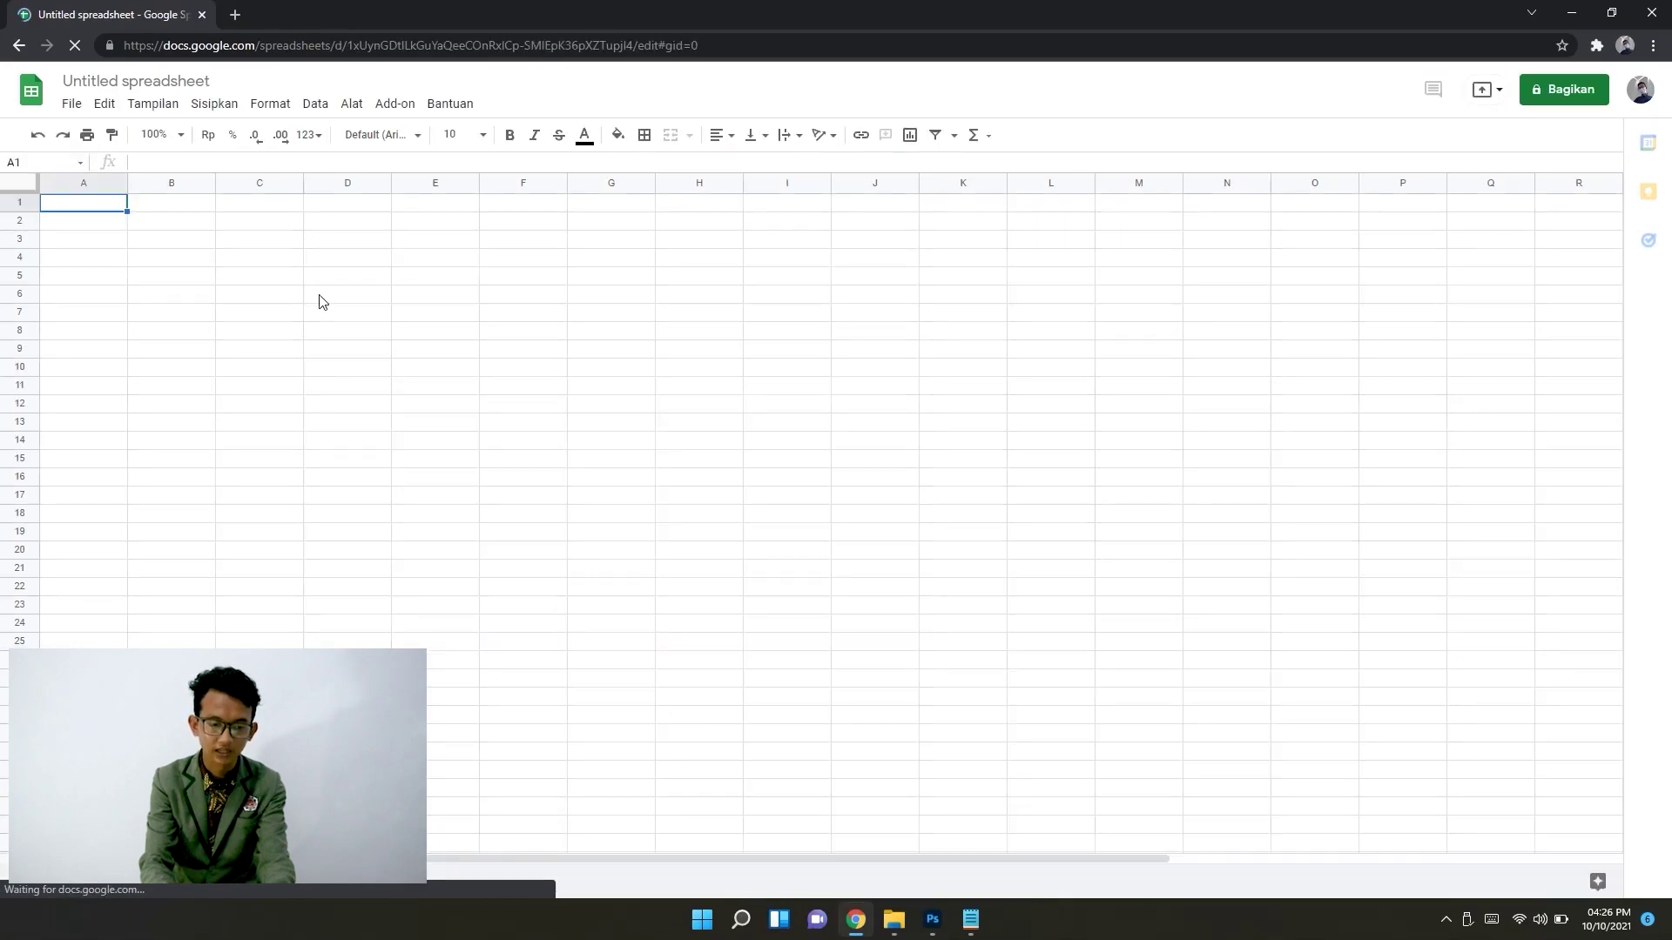
pyautogui.doubleClick(897, 9)
# Place Notepad beside the sheet and paste the five names into A2.
pyautogui.moveTo(1060, 158); pyautogui.dragTo(1145, 167)
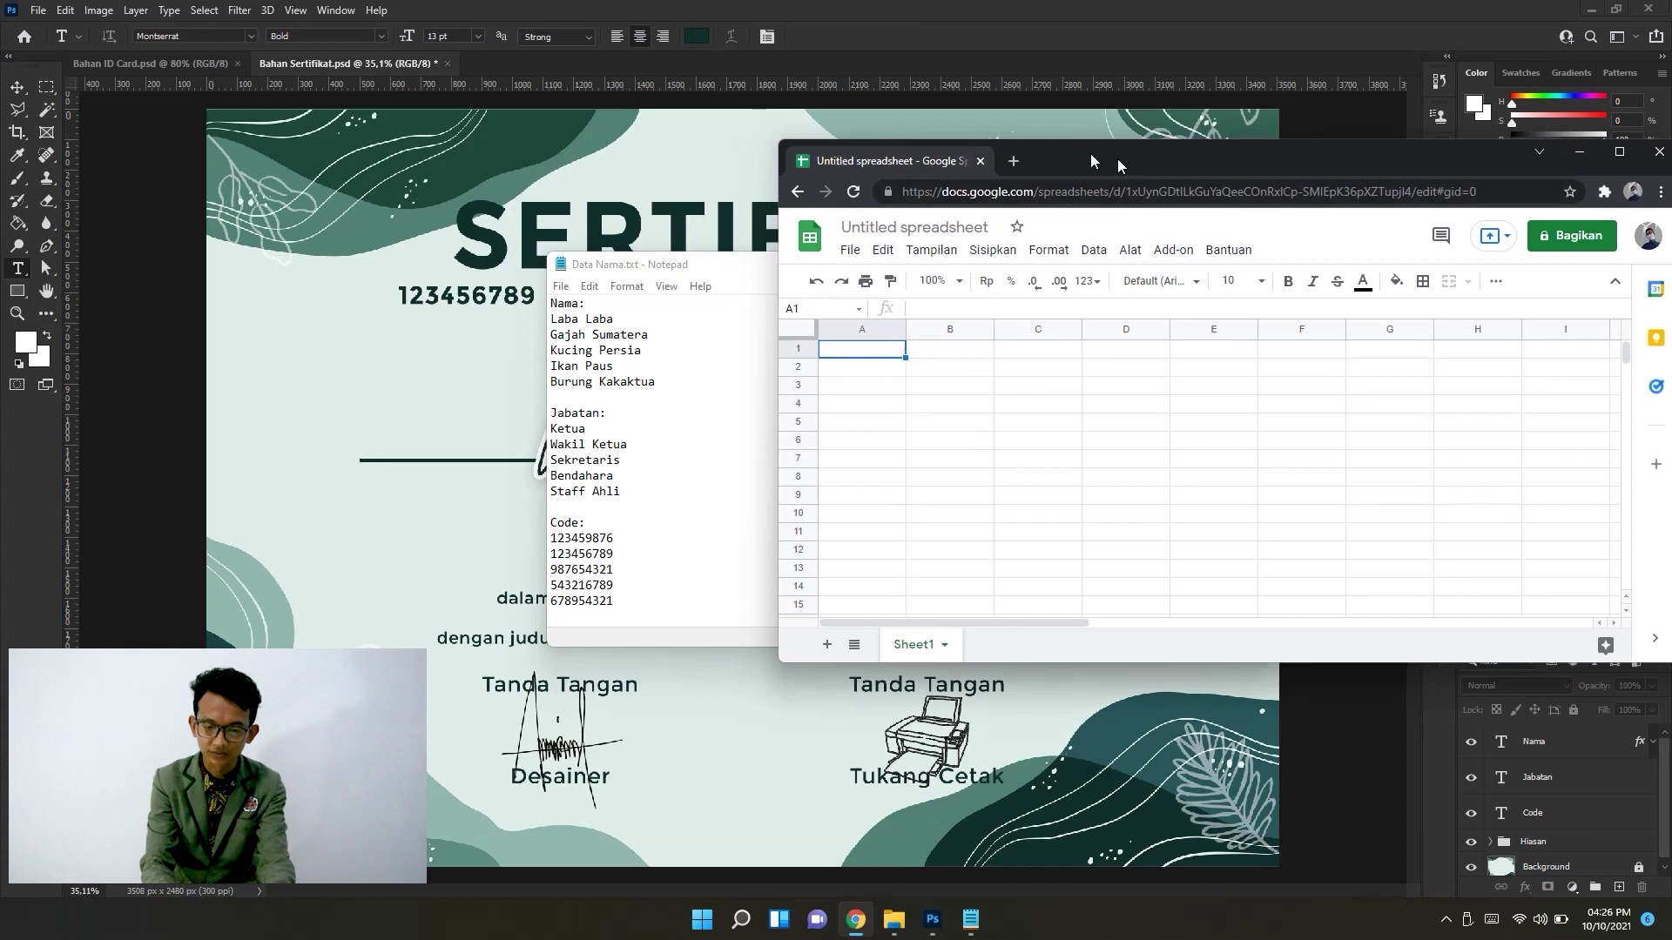
pyautogui.moveTo(742, 273); pyautogui.dragTo(305, 178)
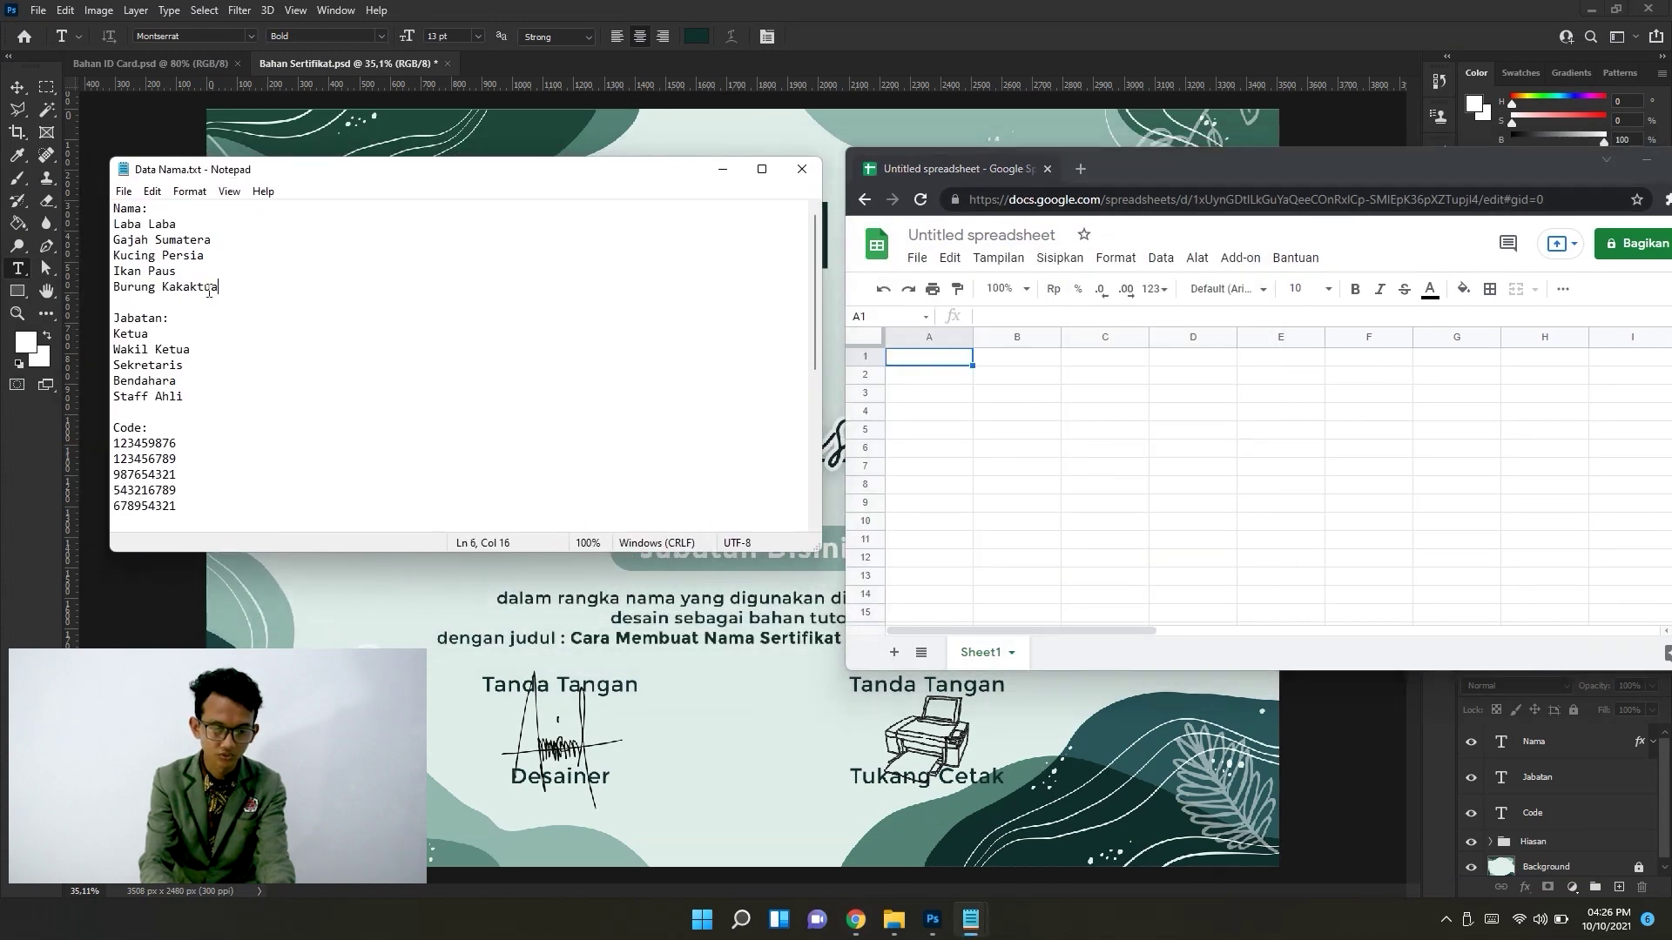
pyautogui.moveTo(220, 287); pyautogui.dragTo(113, 223)
pyautogui.hotkey('ctrl', 'c')
pyautogui.click(937, 376)
pyautogui.hotkey('ctrl', 'v')
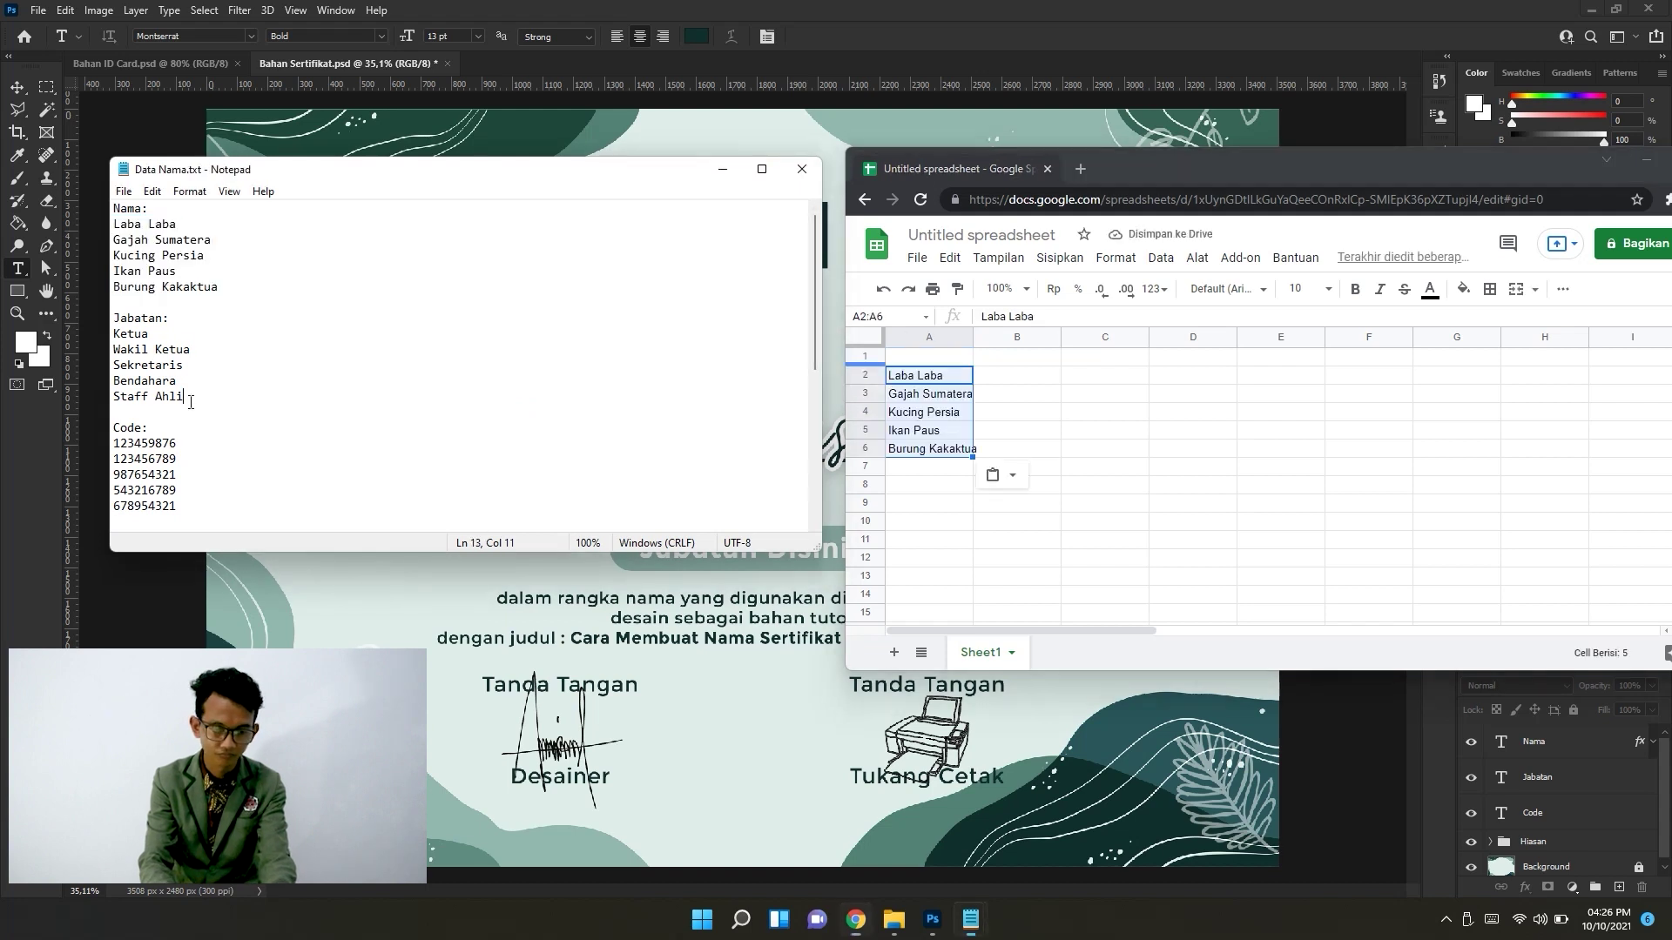
# Copy the Jabatan positions into B2 and the codes into C2.
pyautogui.moveTo(185, 396); pyautogui.dragTo(113, 333)
pyautogui.hotkey('ctrl', 'c')
pyautogui.click(1016, 376)
pyautogui.hotkey('ctrl', 'v')
pyautogui.moveTo(176, 506); pyautogui.dragTo(113, 443)
pyautogui.hotkey('ctrl', 'c')
pyautogui.click(1104, 376)
pyautogui.hotkey('ctrl', 'v')
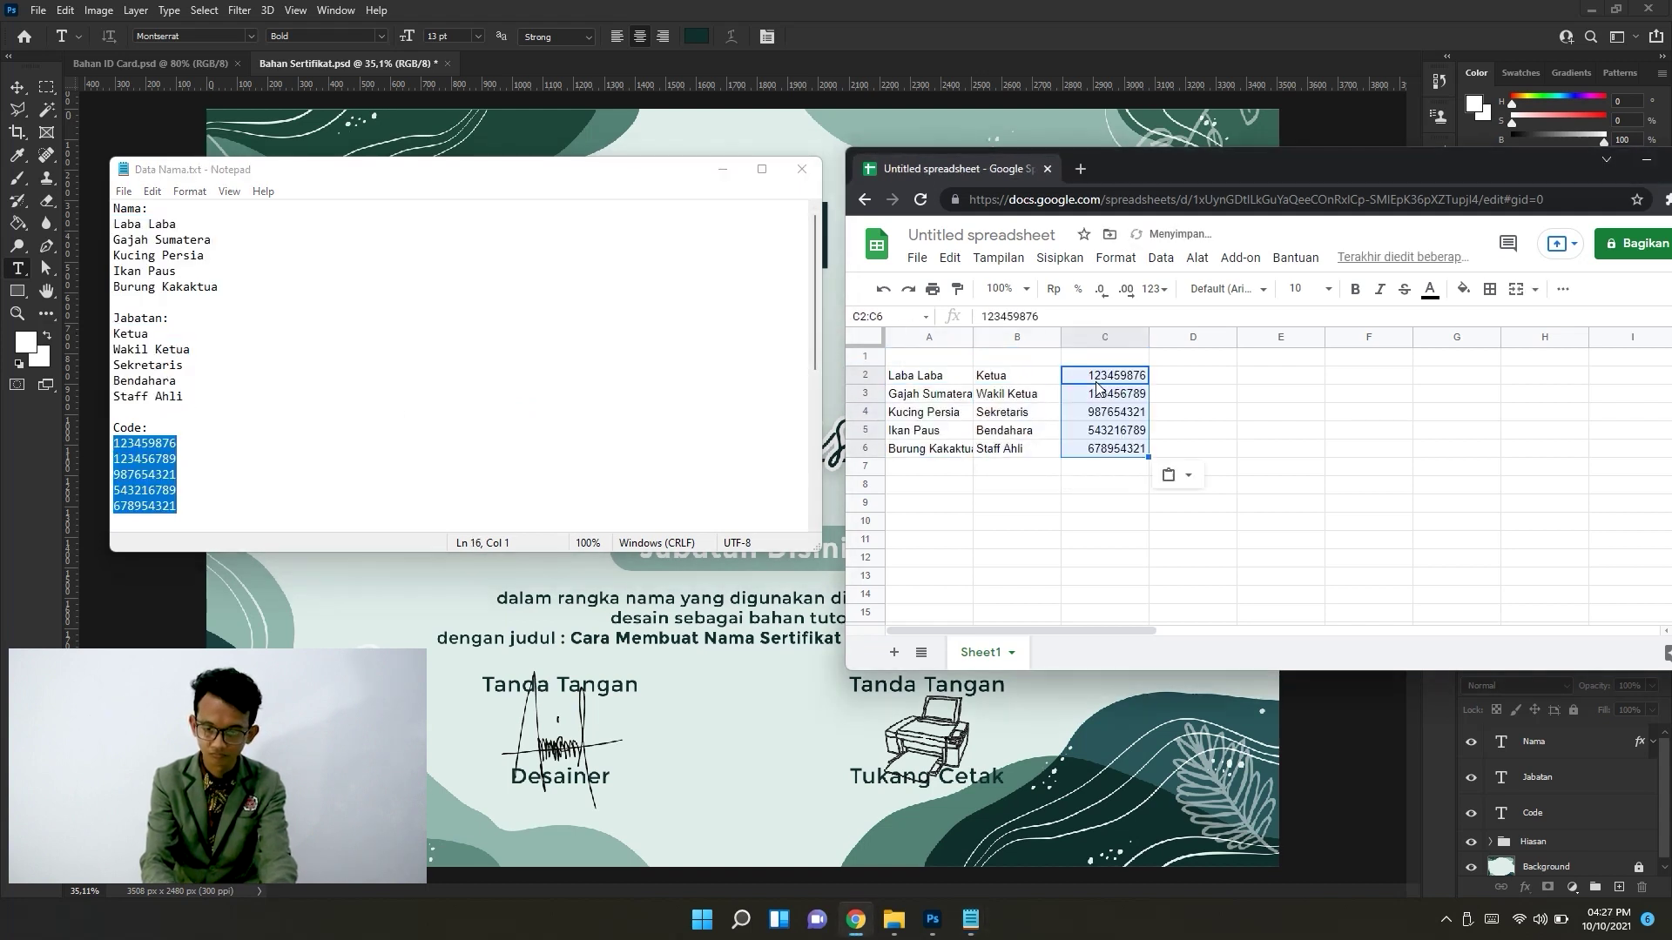
# Add the row-1 headers nama, jabatan and code.
pyautogui.click(928, 357)
pyautogui.write('namabatan')
pyautogui.press('Tab')
pyautogui.write('code')
pyautogui.press('Return')
pyautogui.click(948, 359)
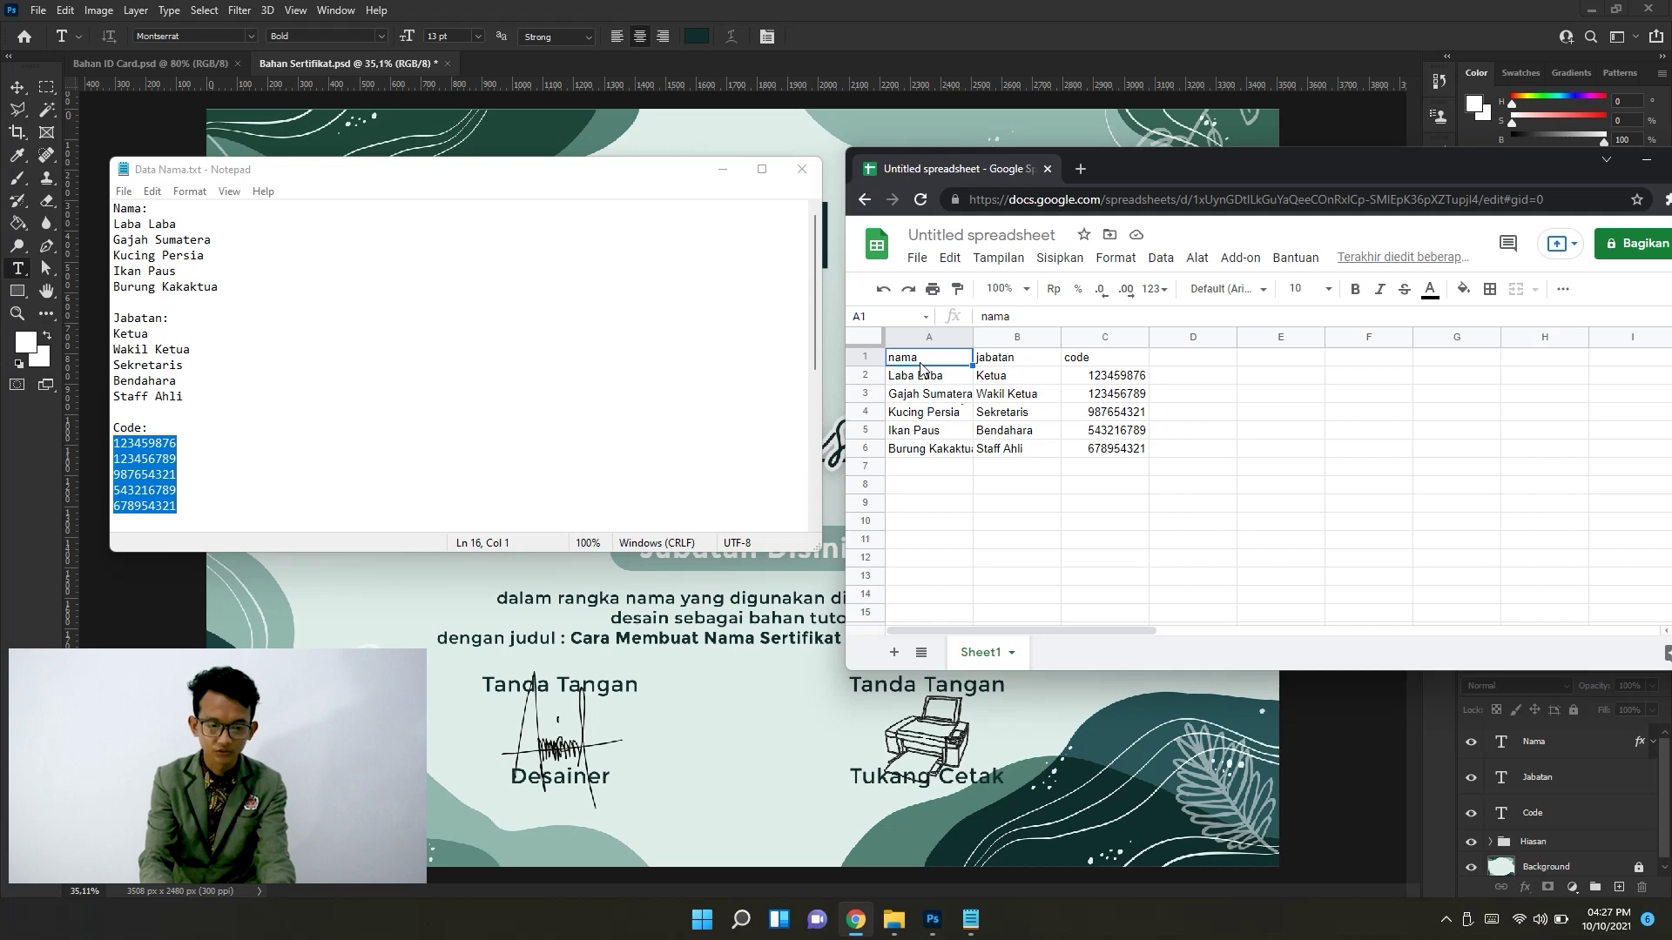
pyautogui.moveTo(1149, 174); pyautogui.dragTo(650, 167)
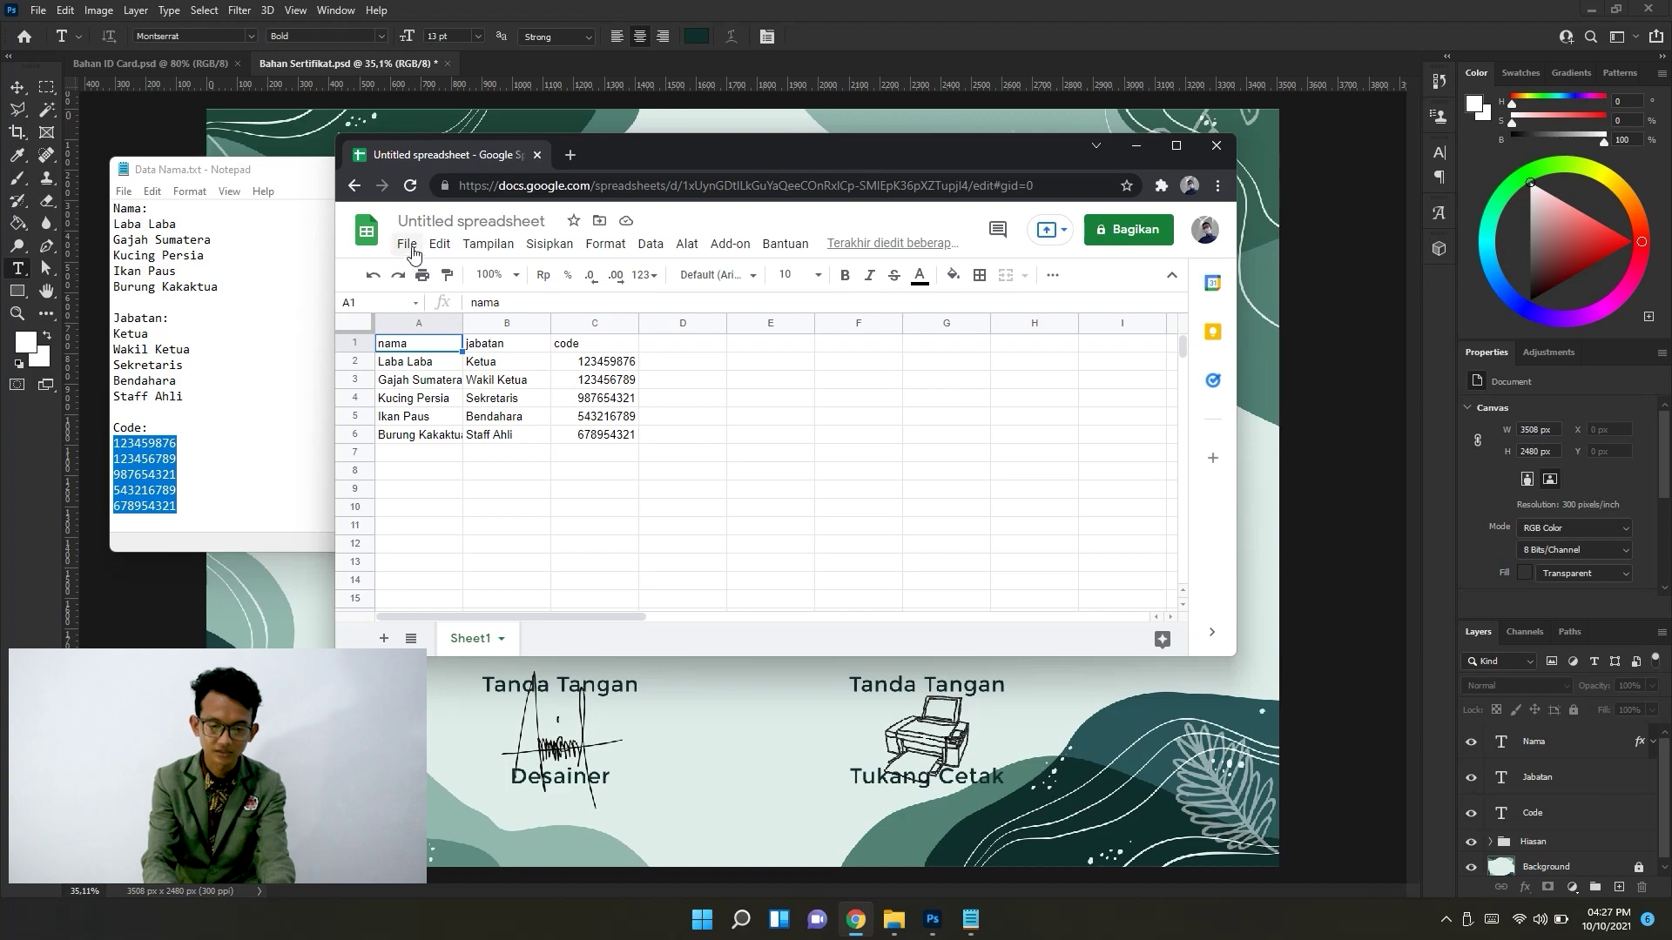
# Download the current sheet as a comma-separated values (.csv) file.
pyautogui.click(413, 252)
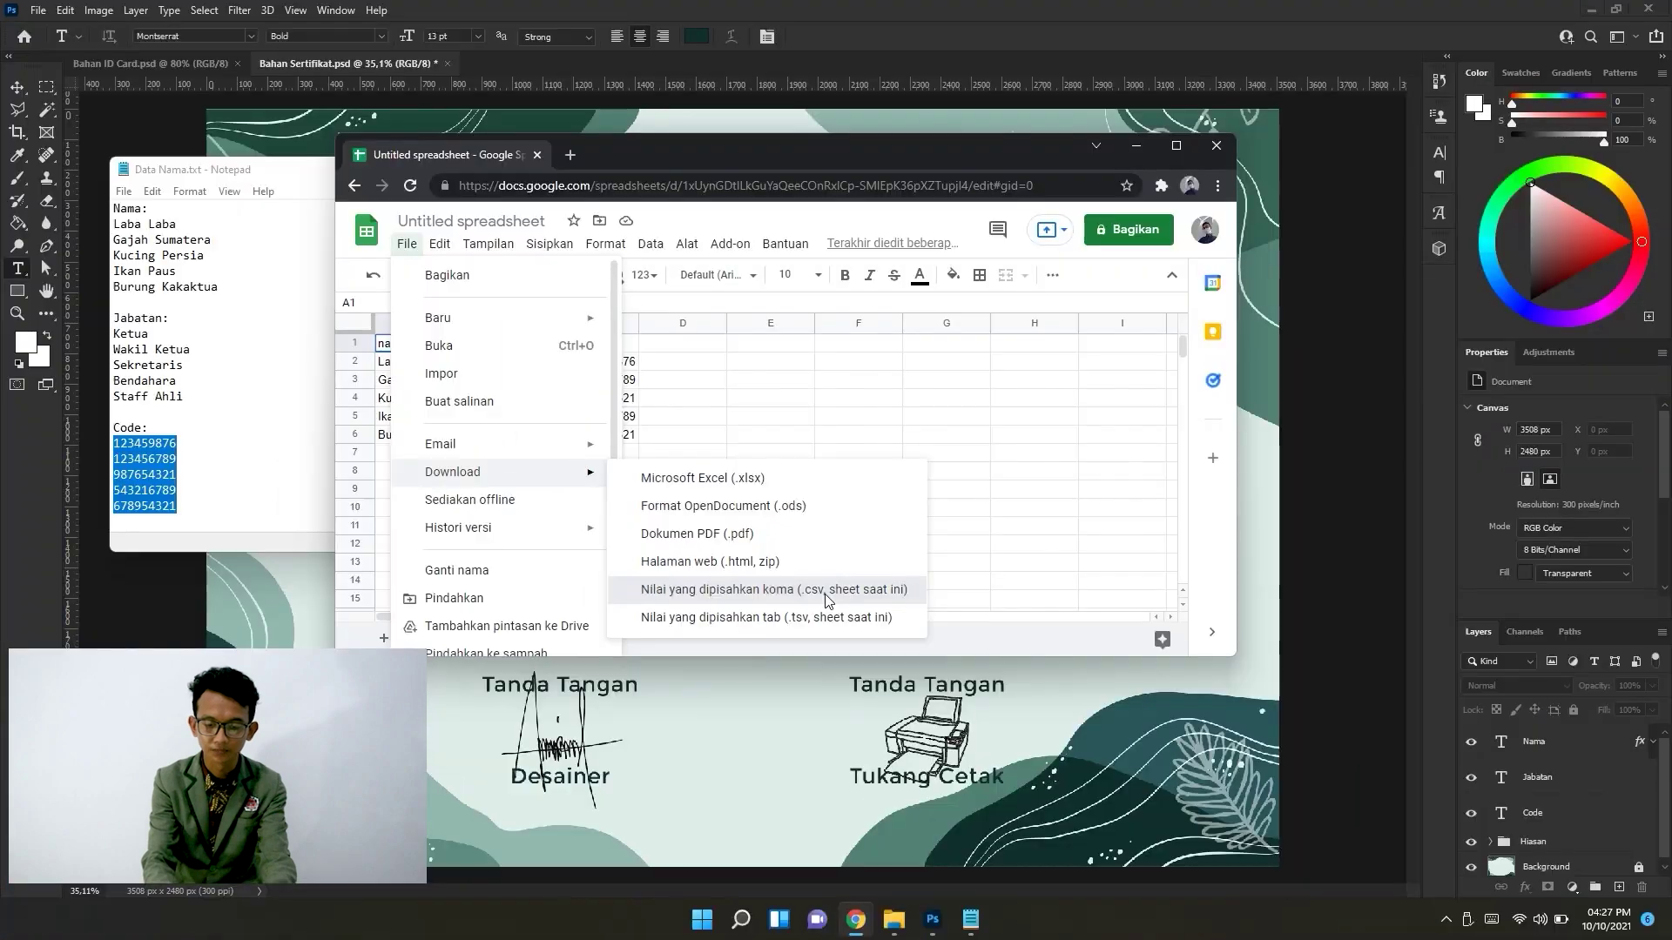
pyautogui.click(1034, 589)
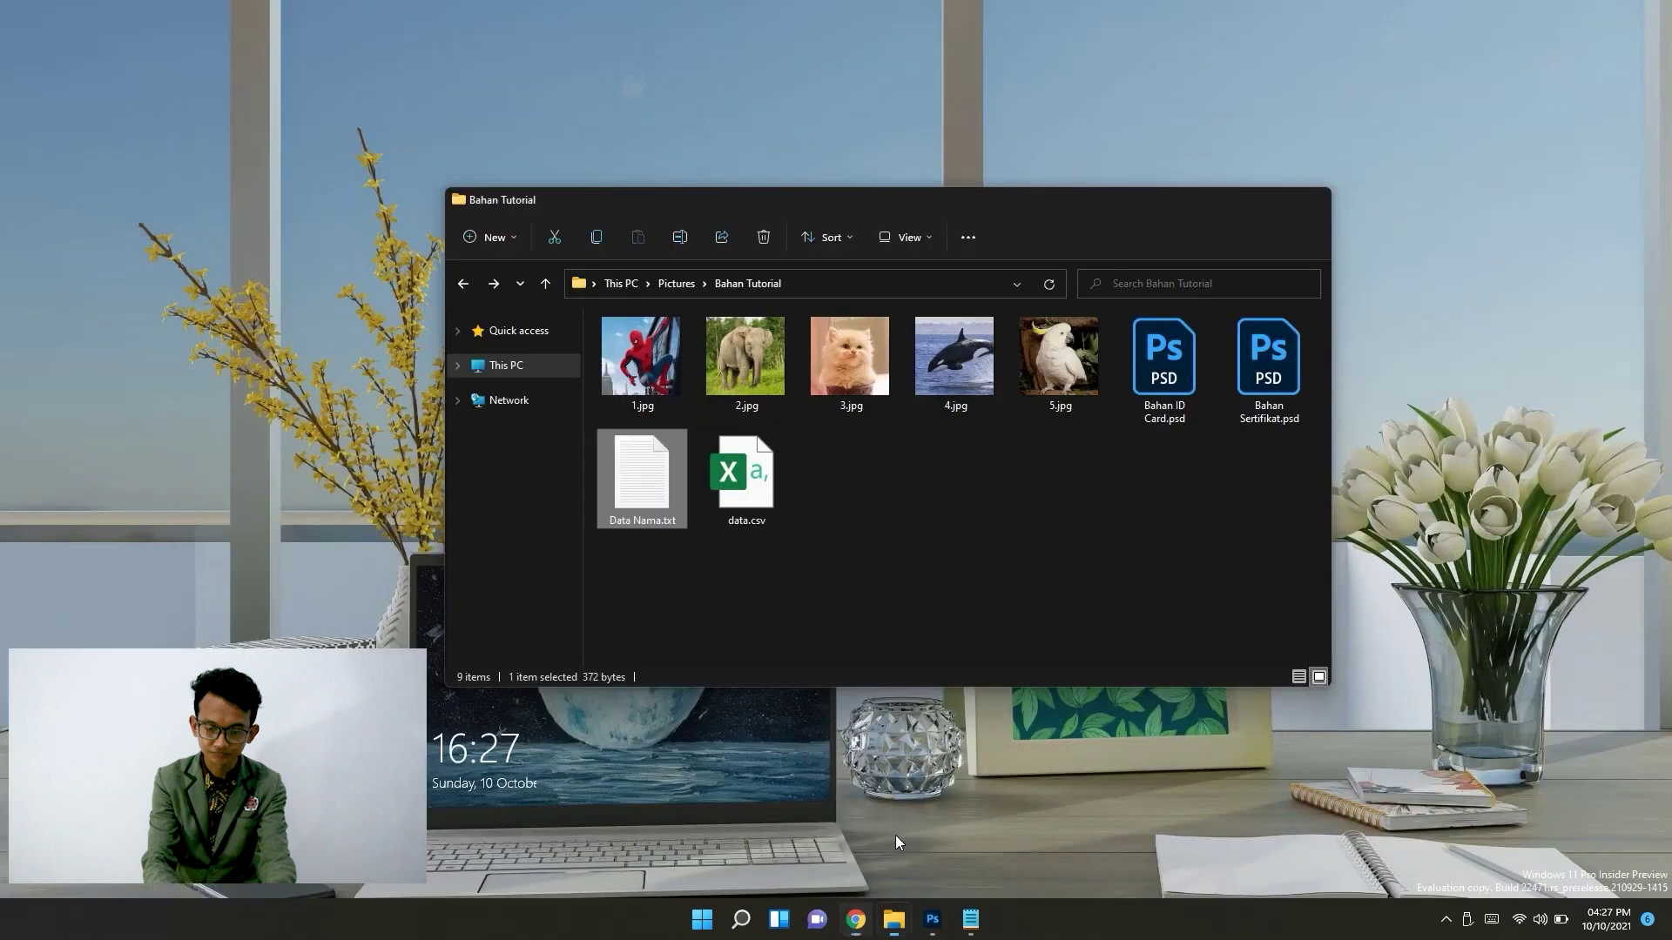
pyautogui.moveTo(894, 920)
pyautogui.click(888, 810)
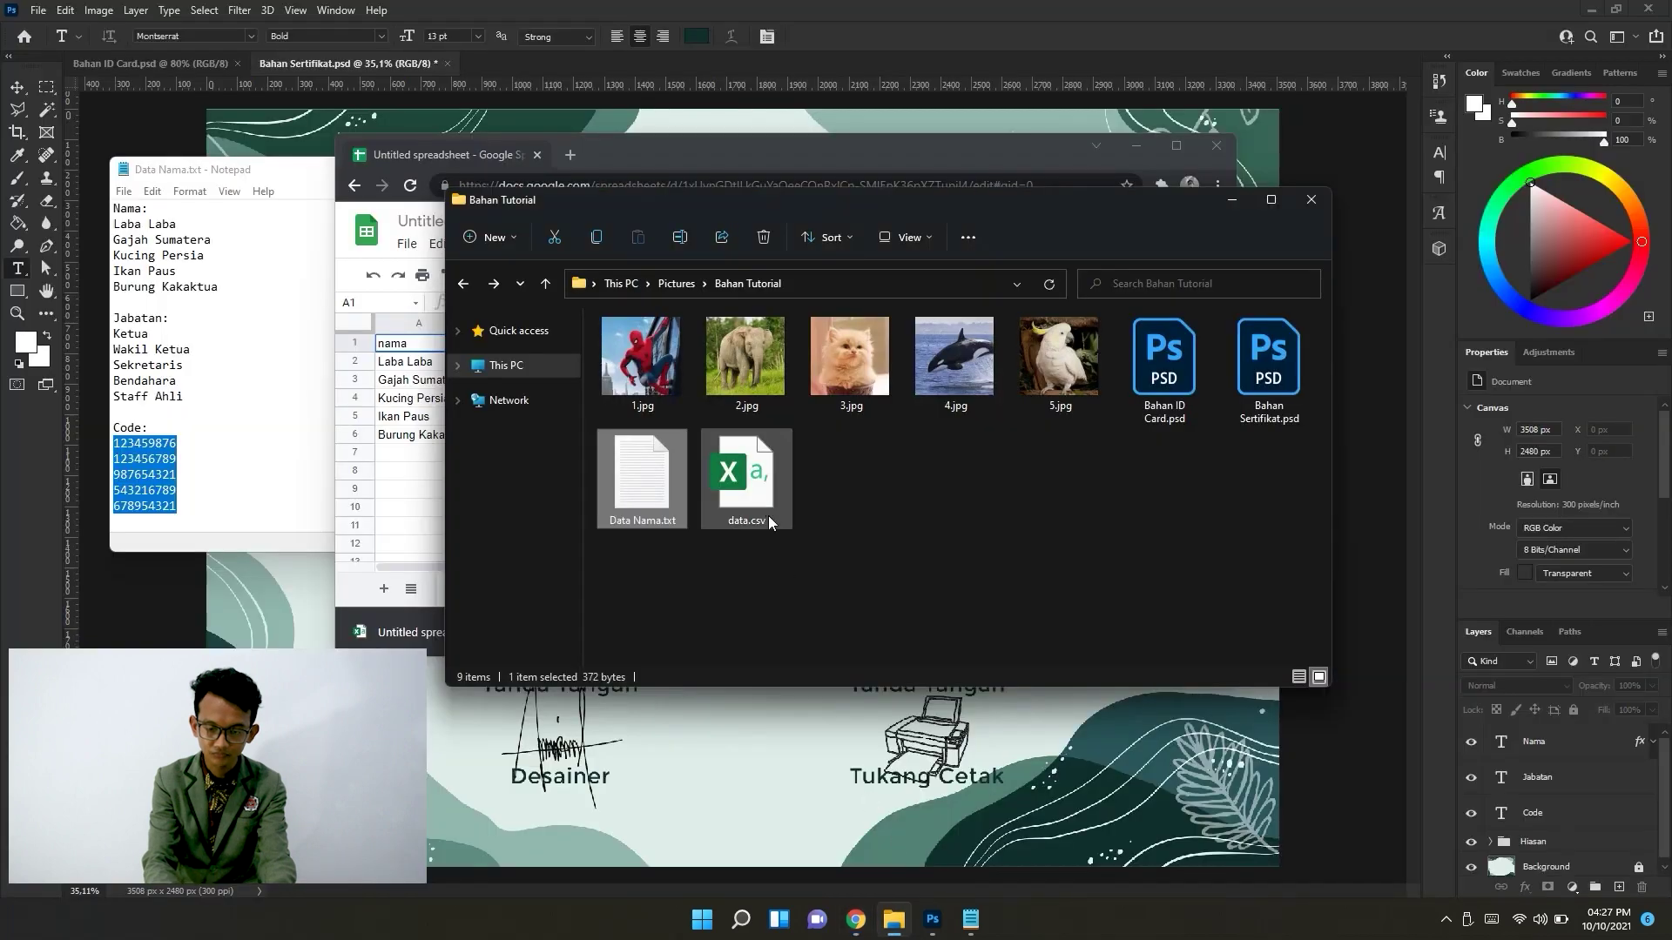
# Delete the old data.csv and drop in the downloaded CSV renamed data.csv.
pyautogui.hotkey('shift', 'Delete')
pyautogui.press('Return')
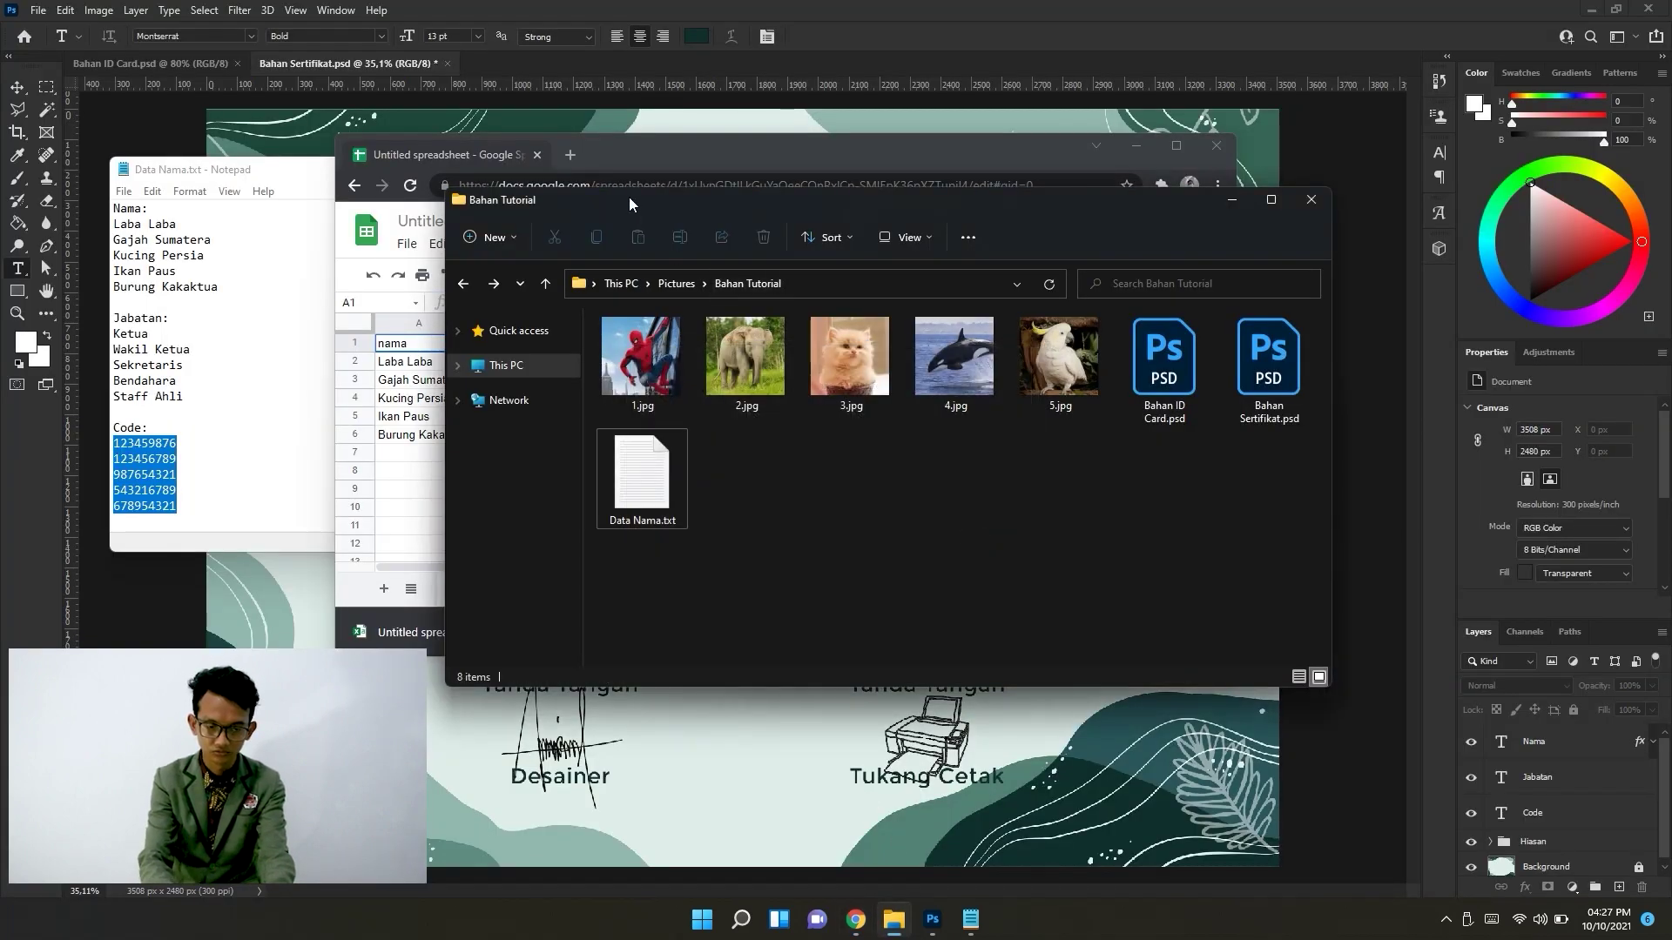
pyautogui.moveTo(629, 203); pyautogui.dragTo(828, 265)
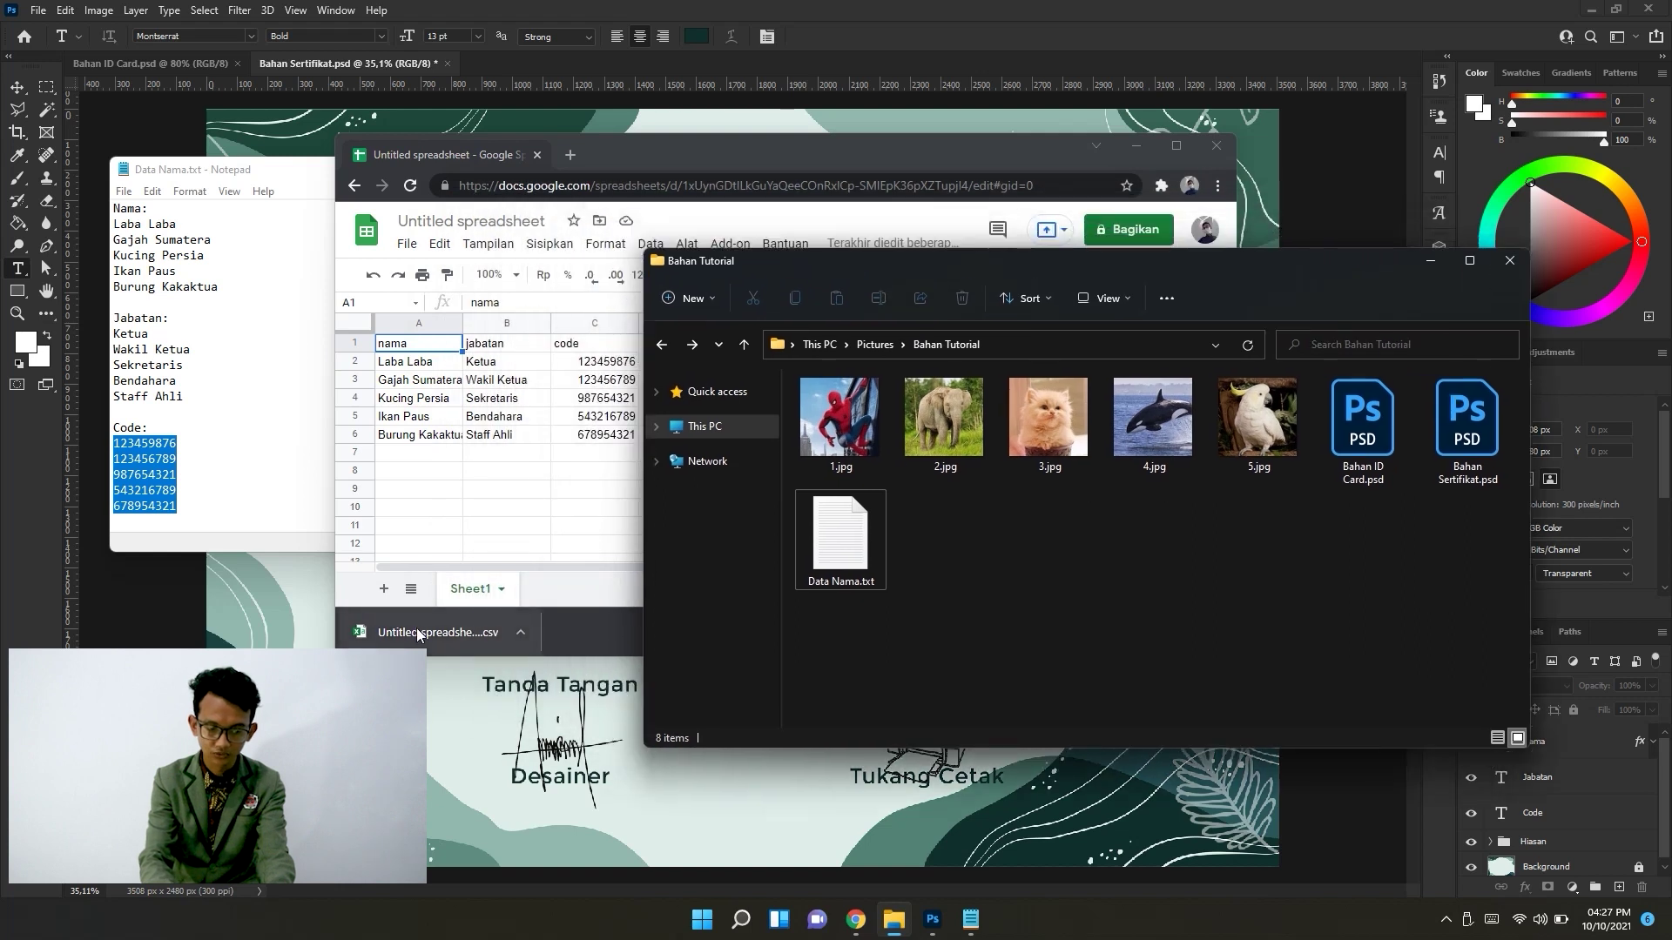
pyautogui.moveTo(418, 634); pyautogui.dragTo(878, 684)
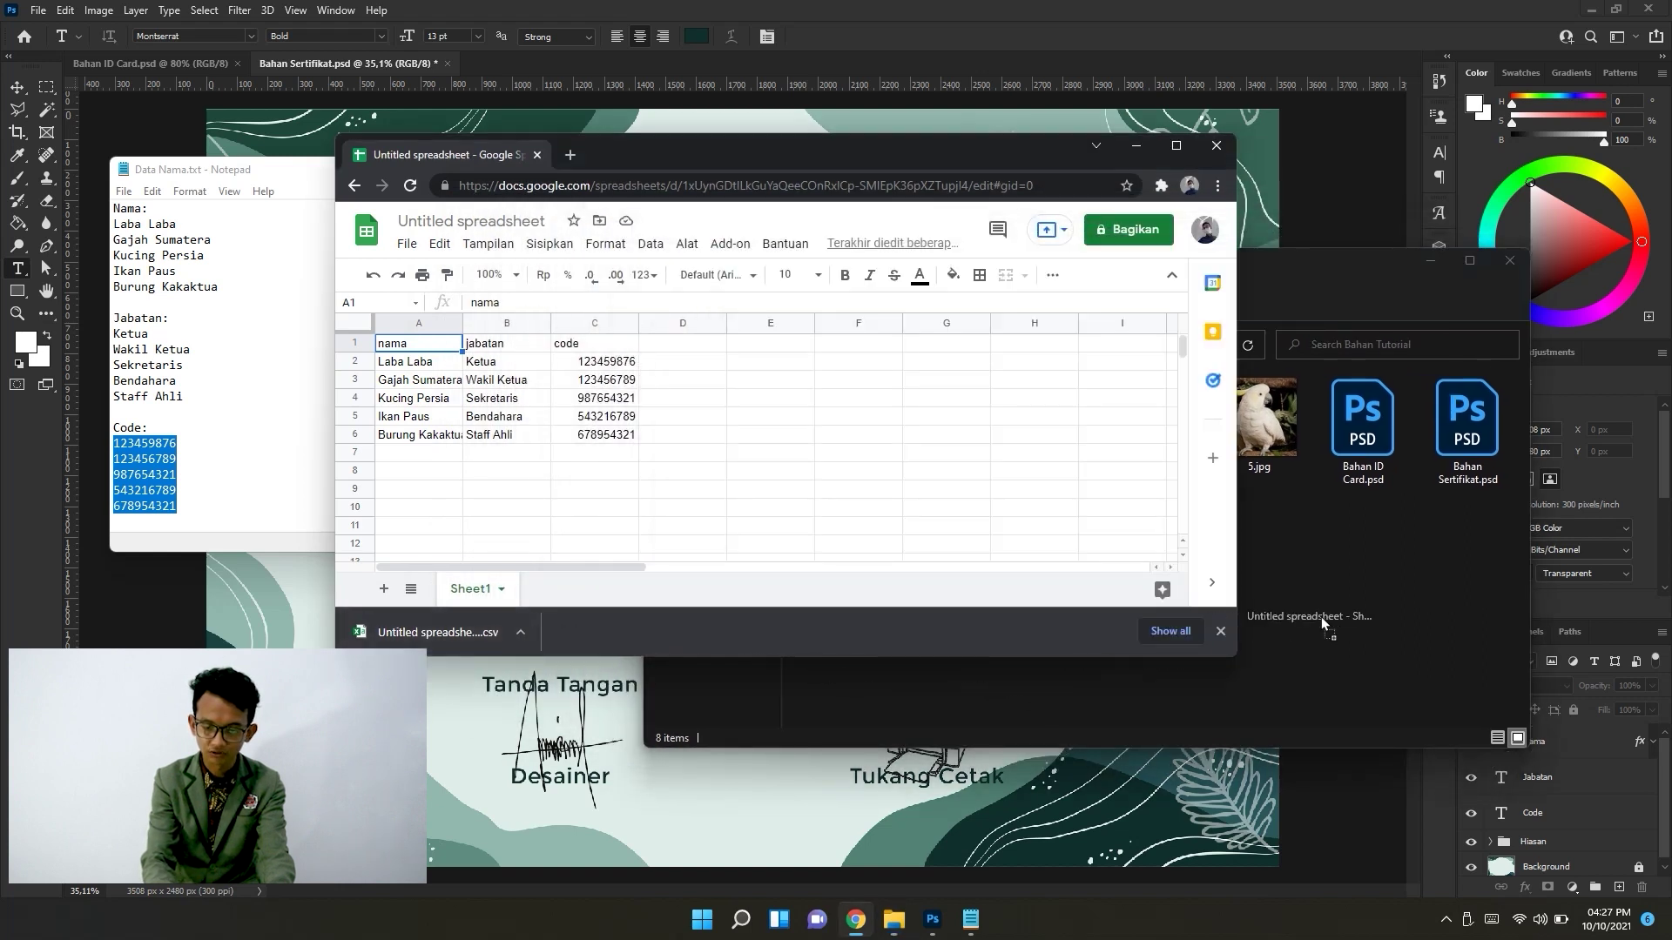
pyautogui.moveTo(1315, 623); pyautogui.dragTo(1073, 564)
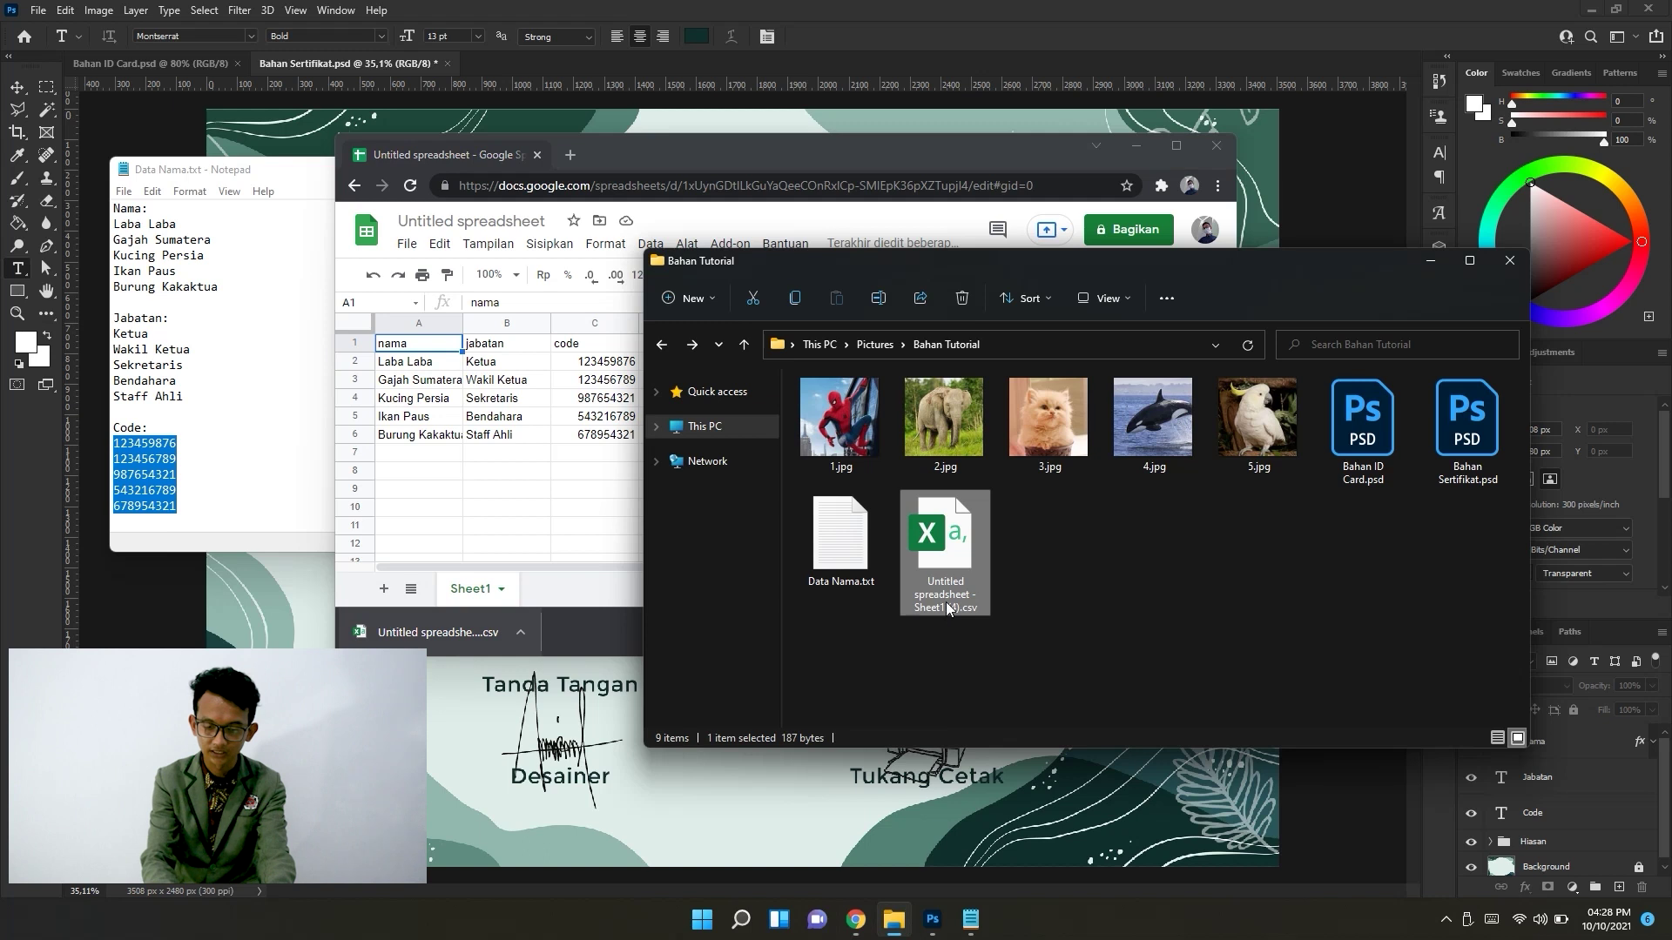
pyautogui.click(948, 608)
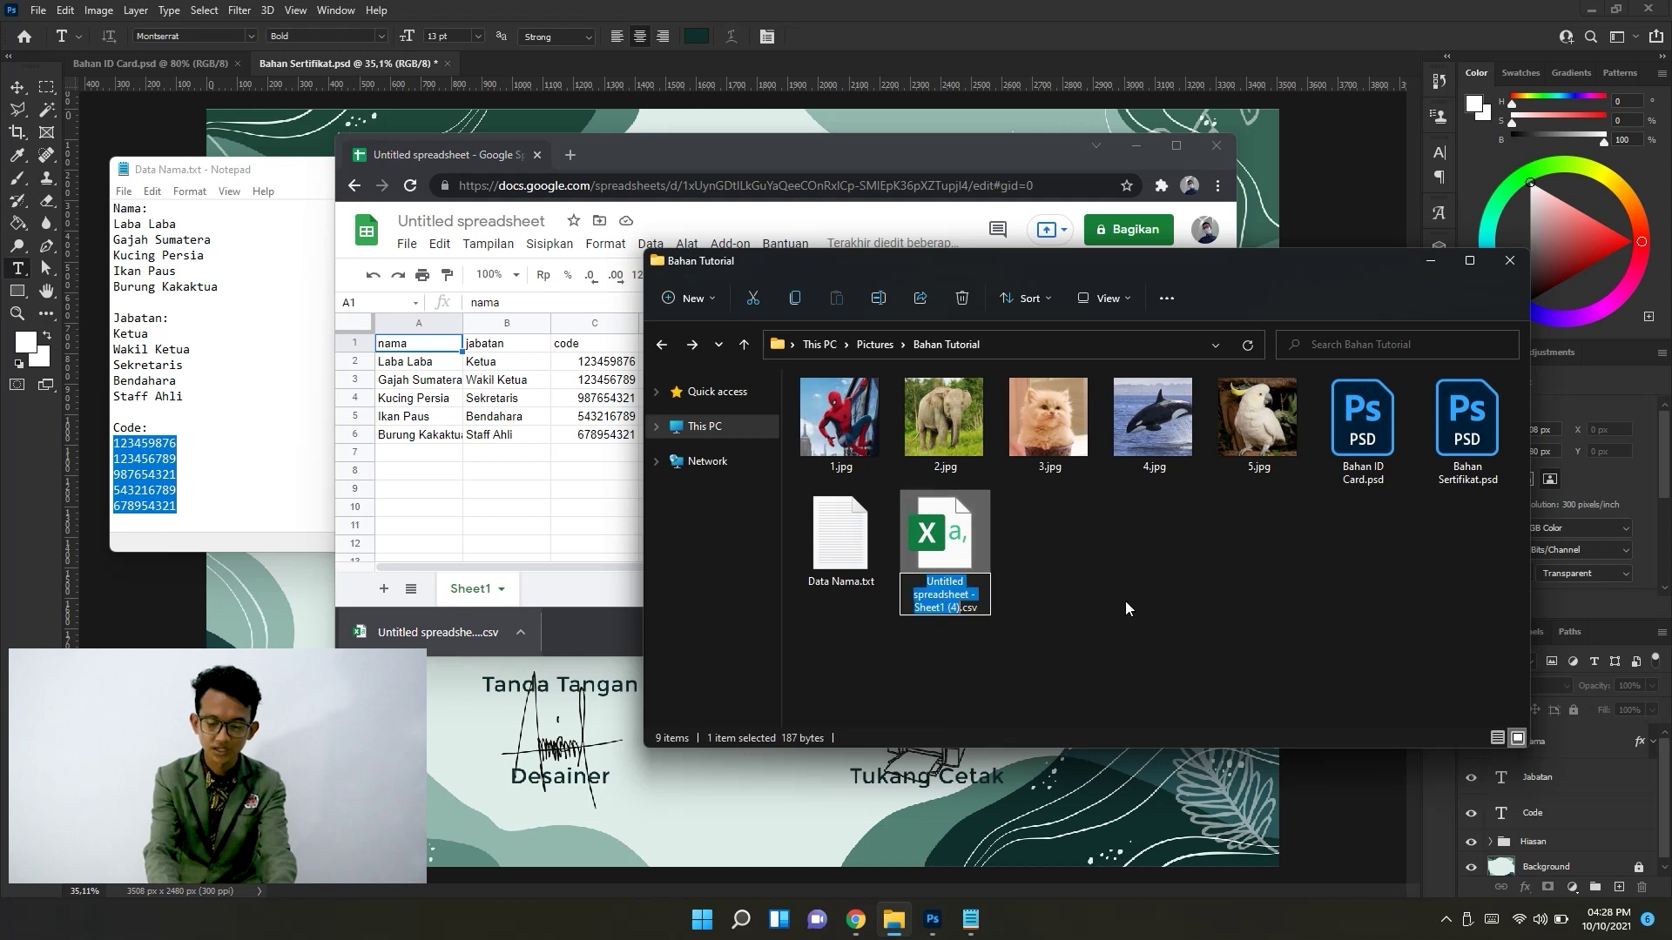
pyautogui.write('data')
pyautogui.press('Return')
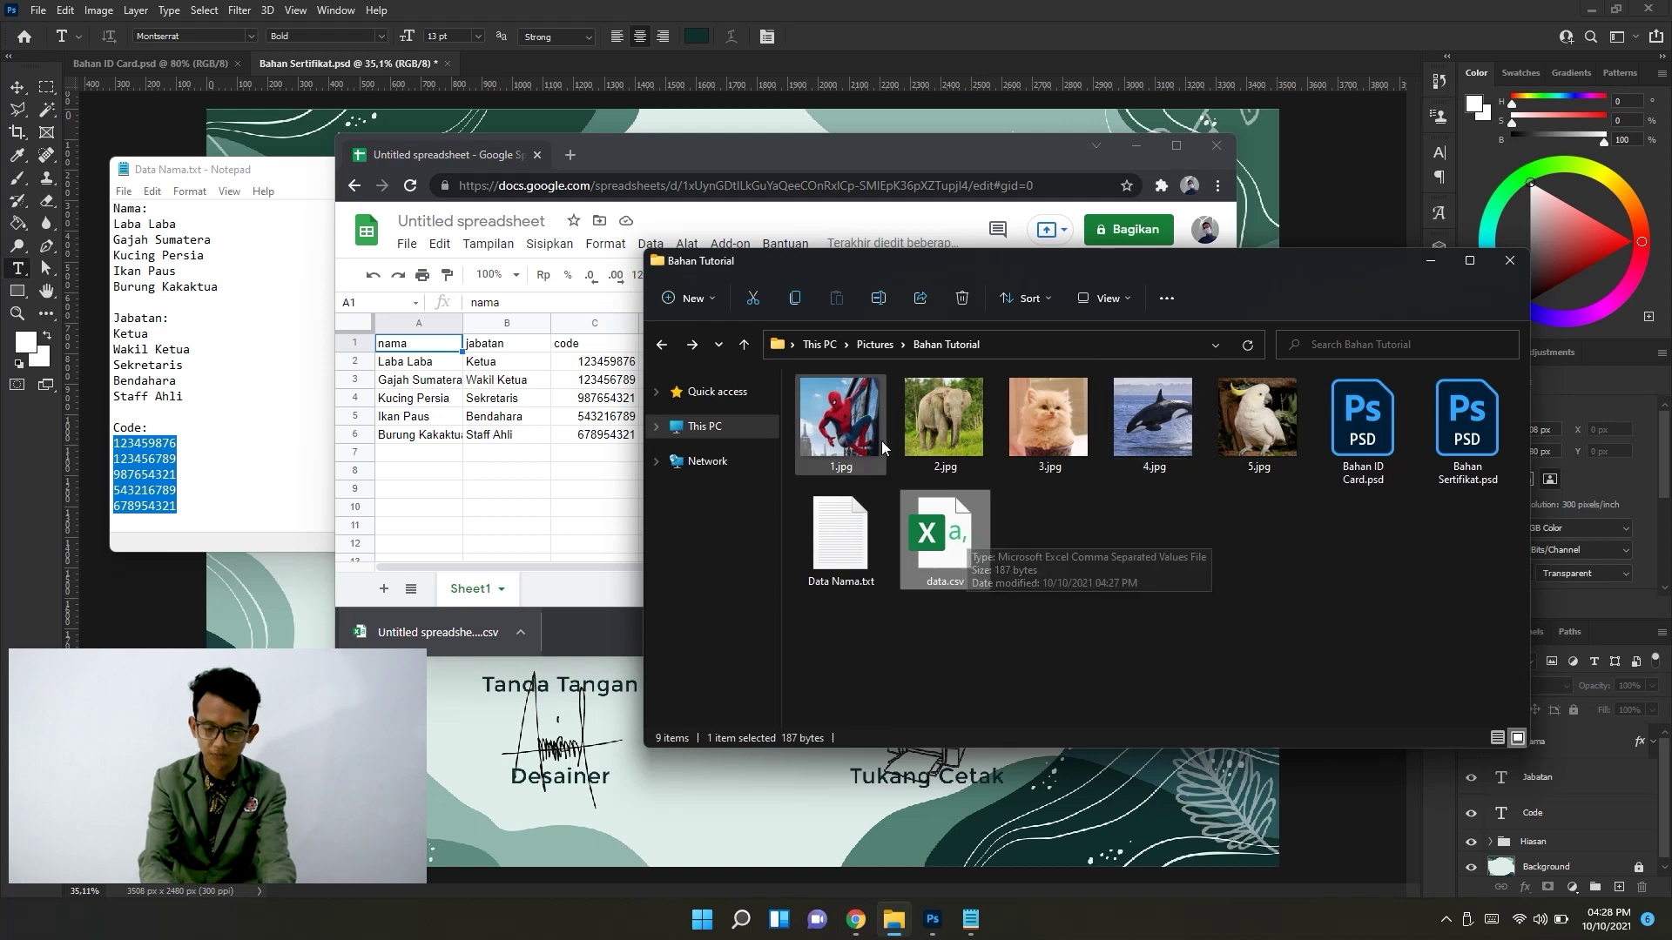
pyautogui.click(1022, 15)
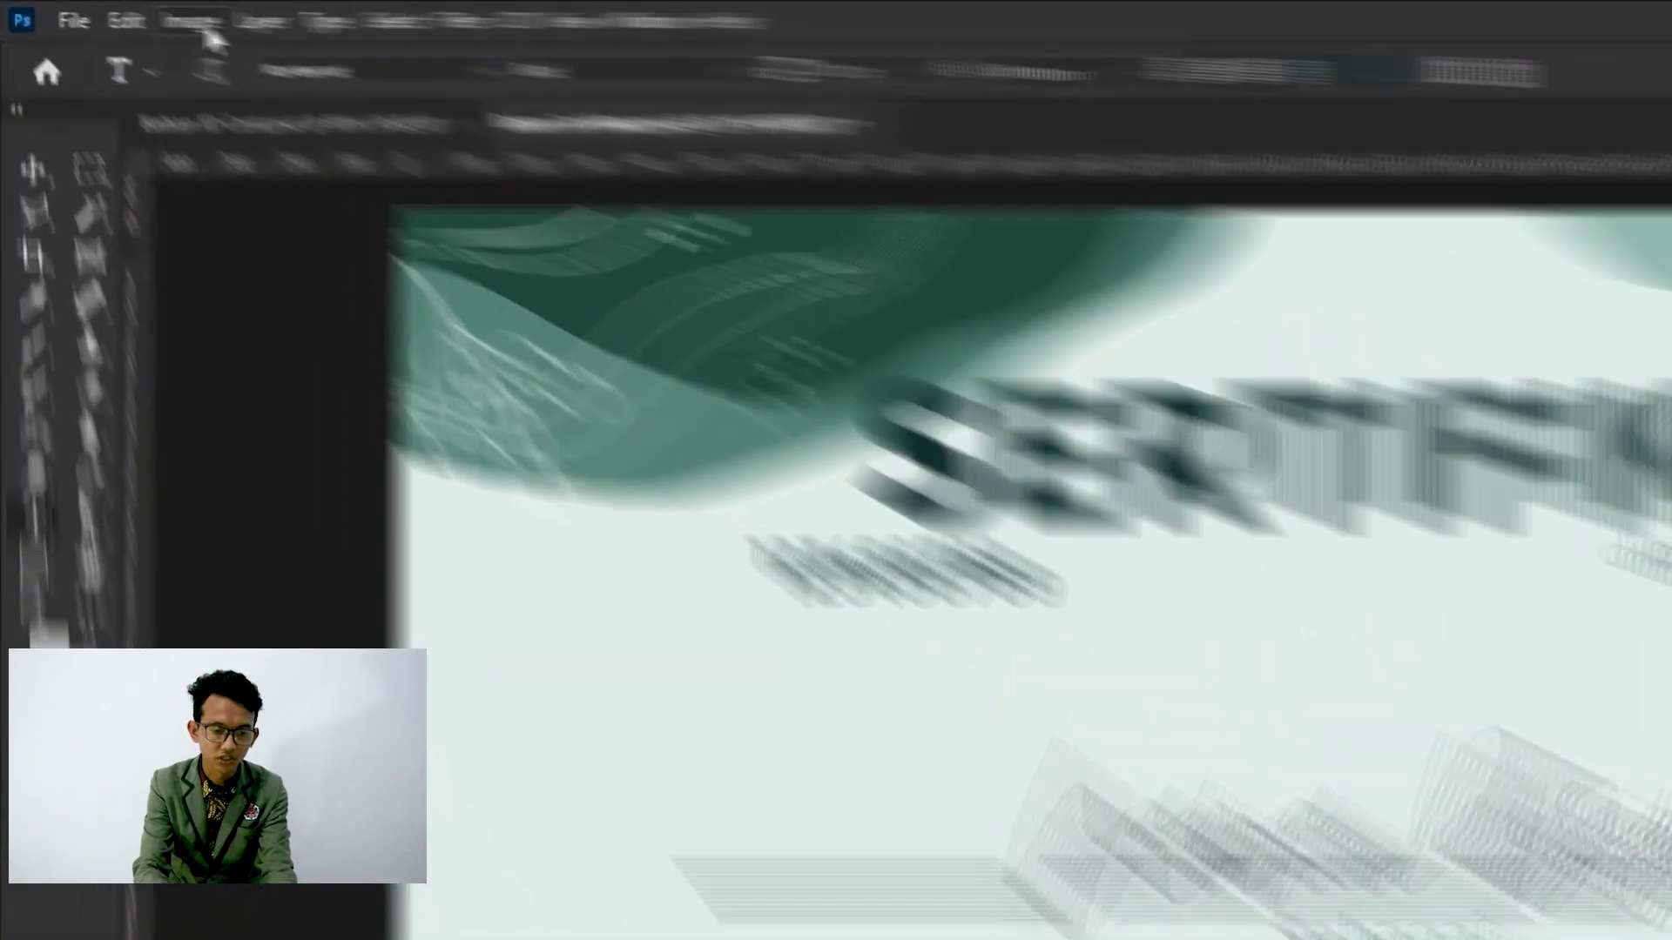
# In Image > Variables > Define, set the Nama layer to Text Replacement.
pyautogui.click(103, 11)
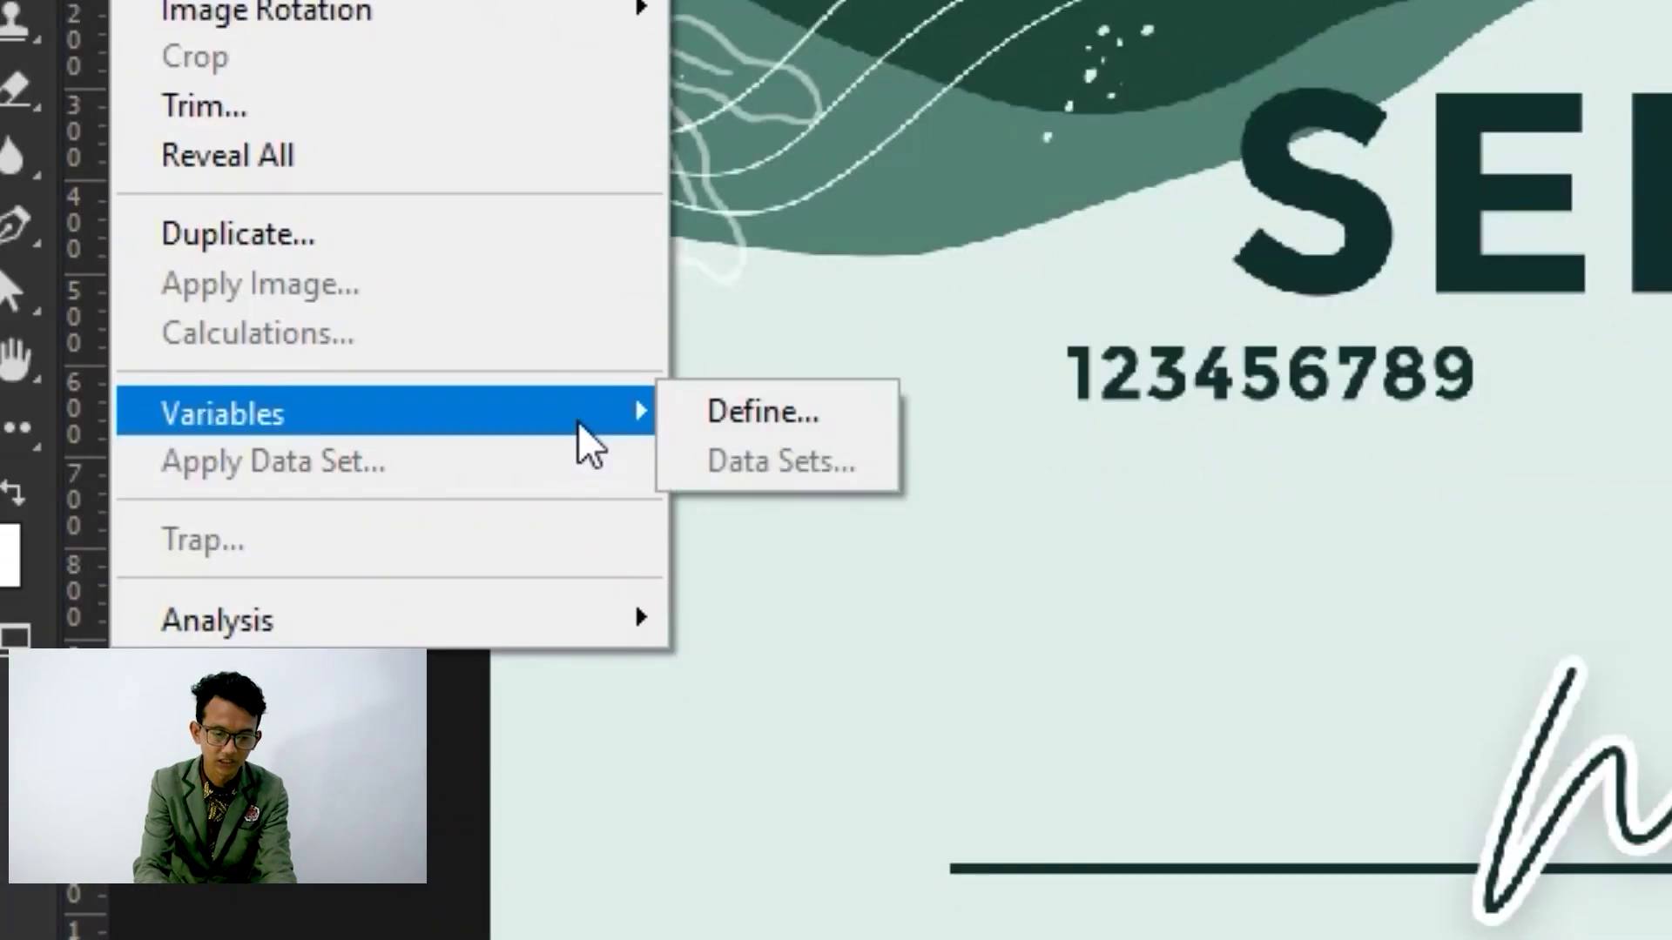
pyautogui.click(765, 416)
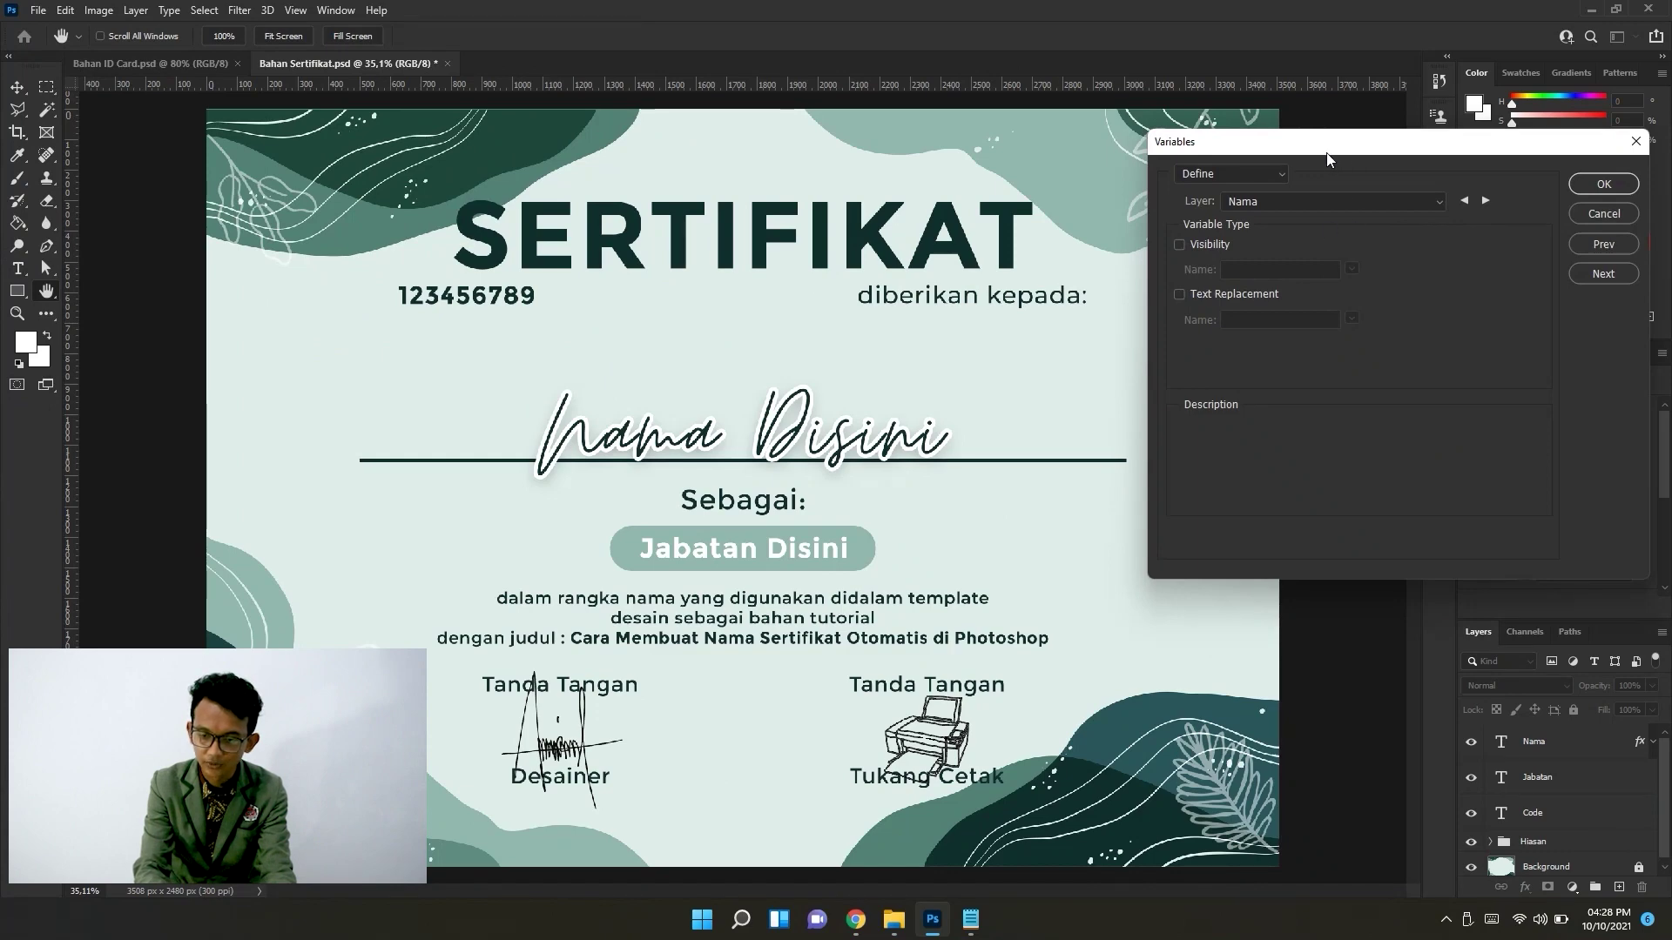
pyautogui.moveTo(1354, 160); pyautogui.dragTo(687, 195)
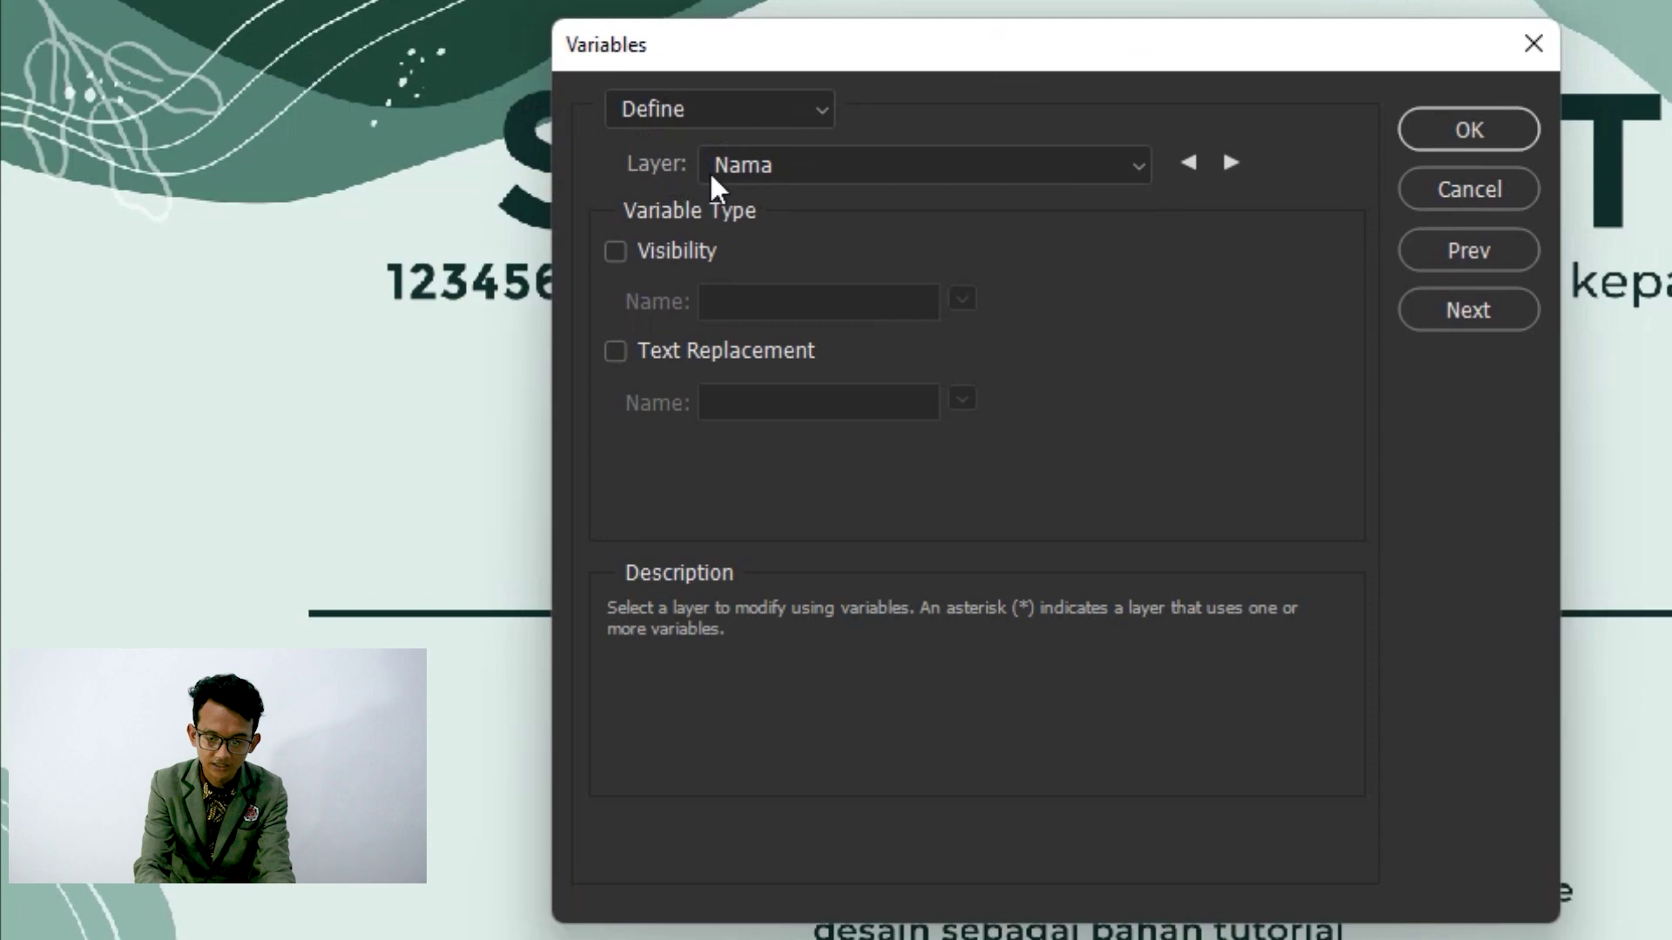
pyautogui.click(1136, 169)
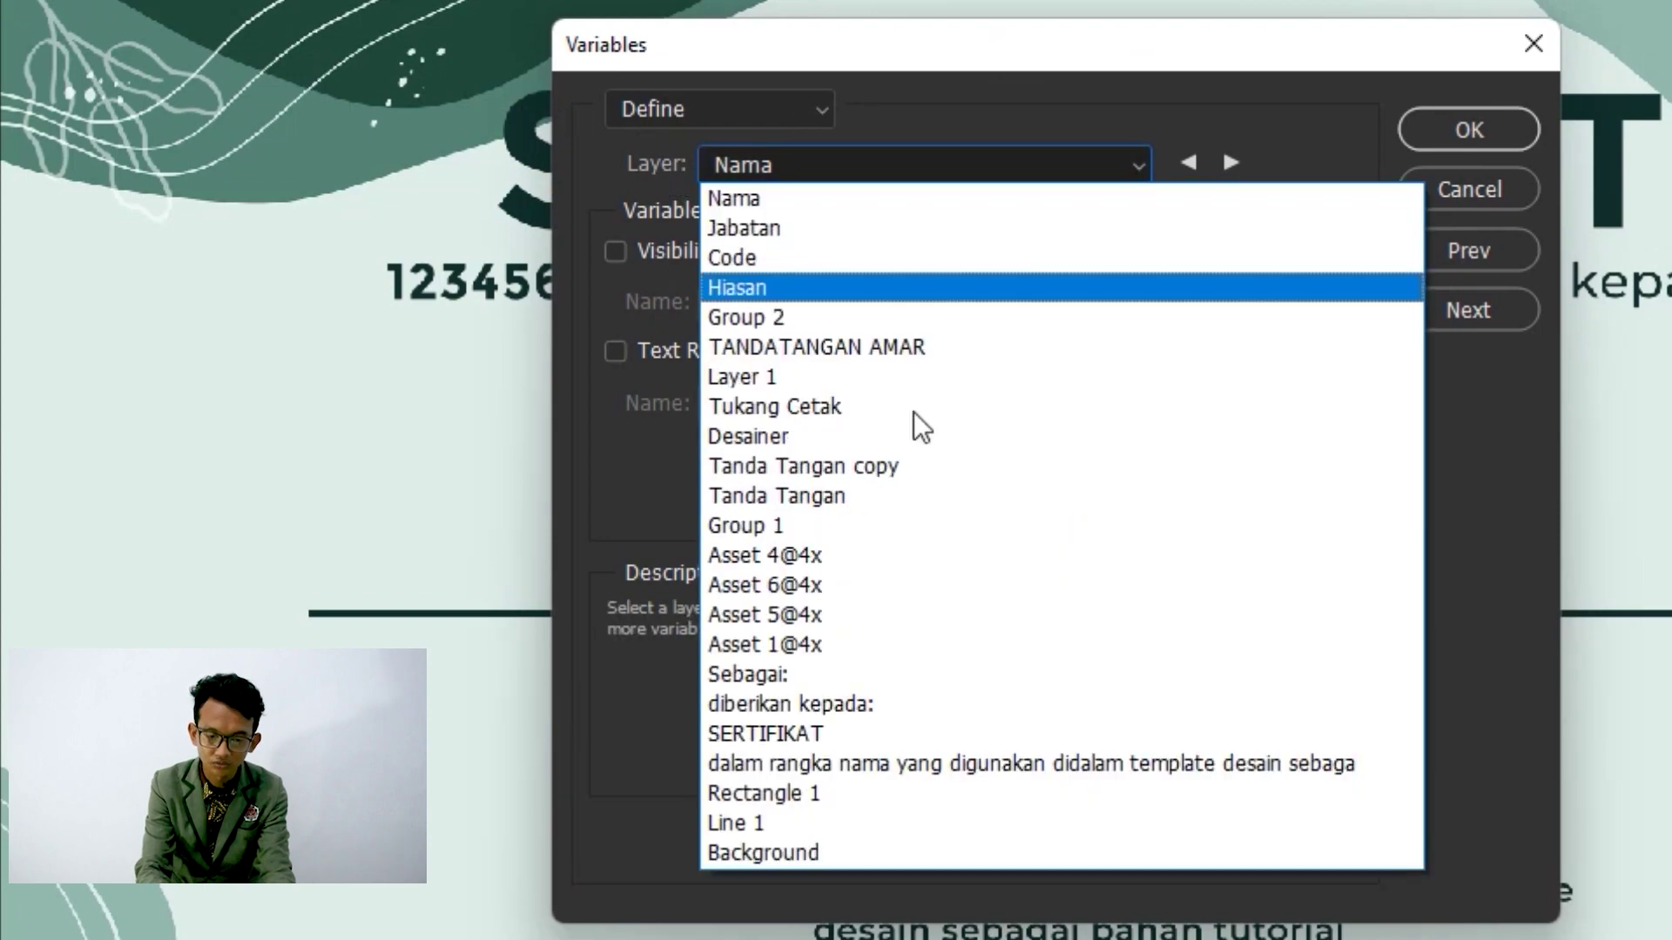
pyautogui.click(1031, 380)
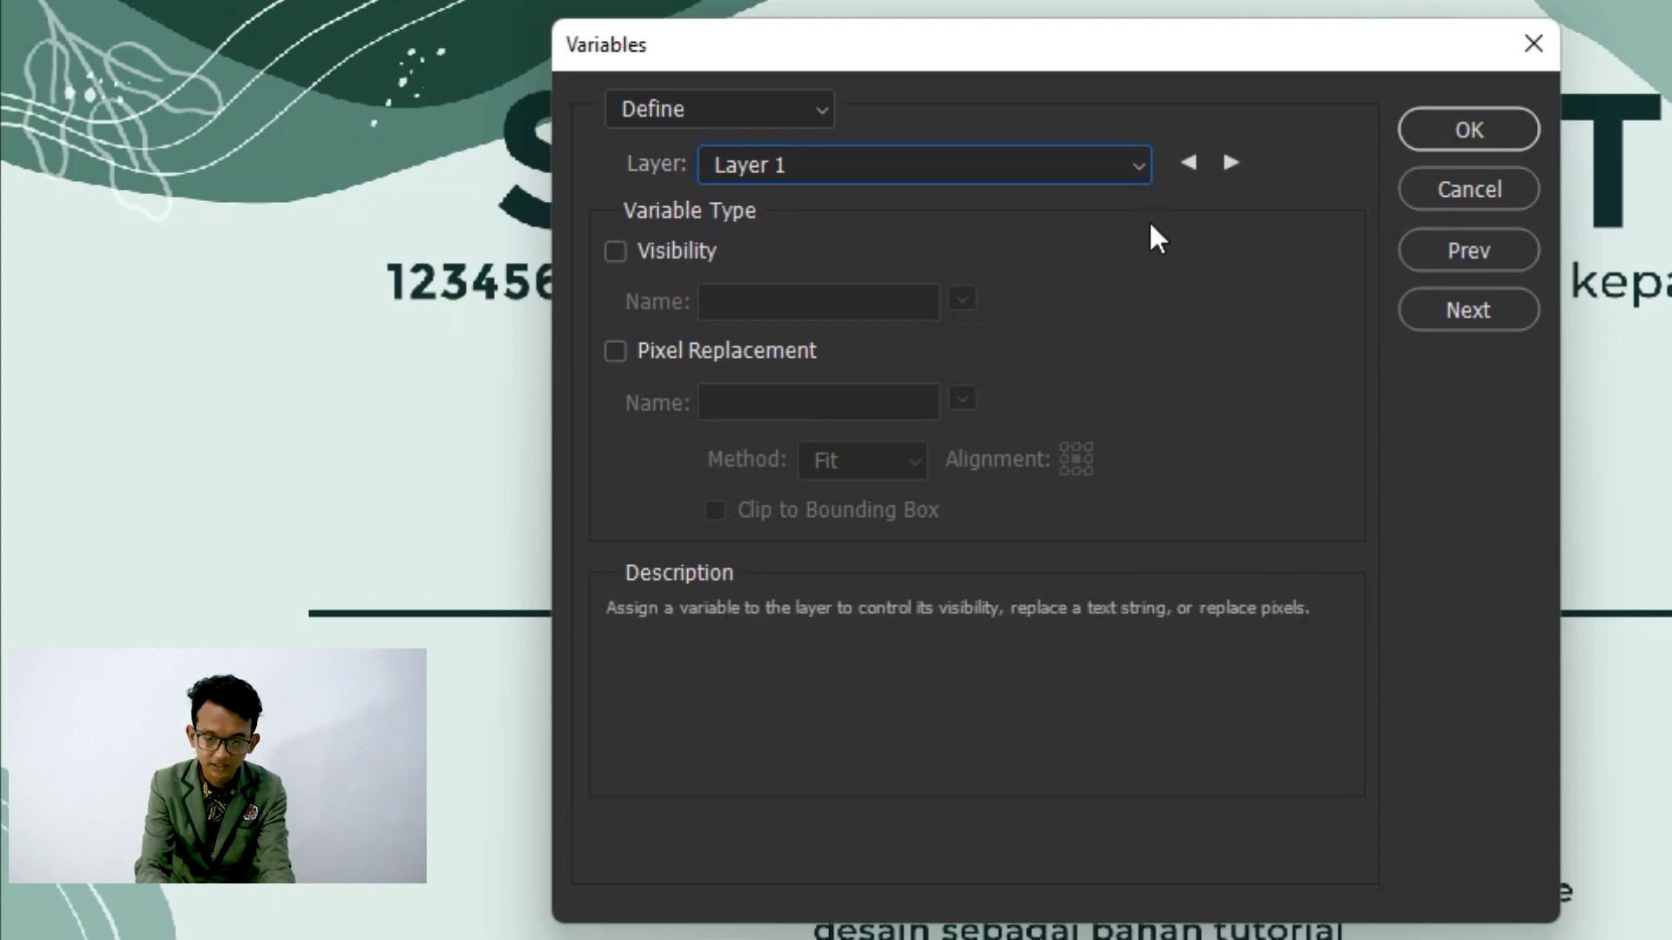
pyautogui.click(1118, 164)
pyautogui.click(1006, 195)
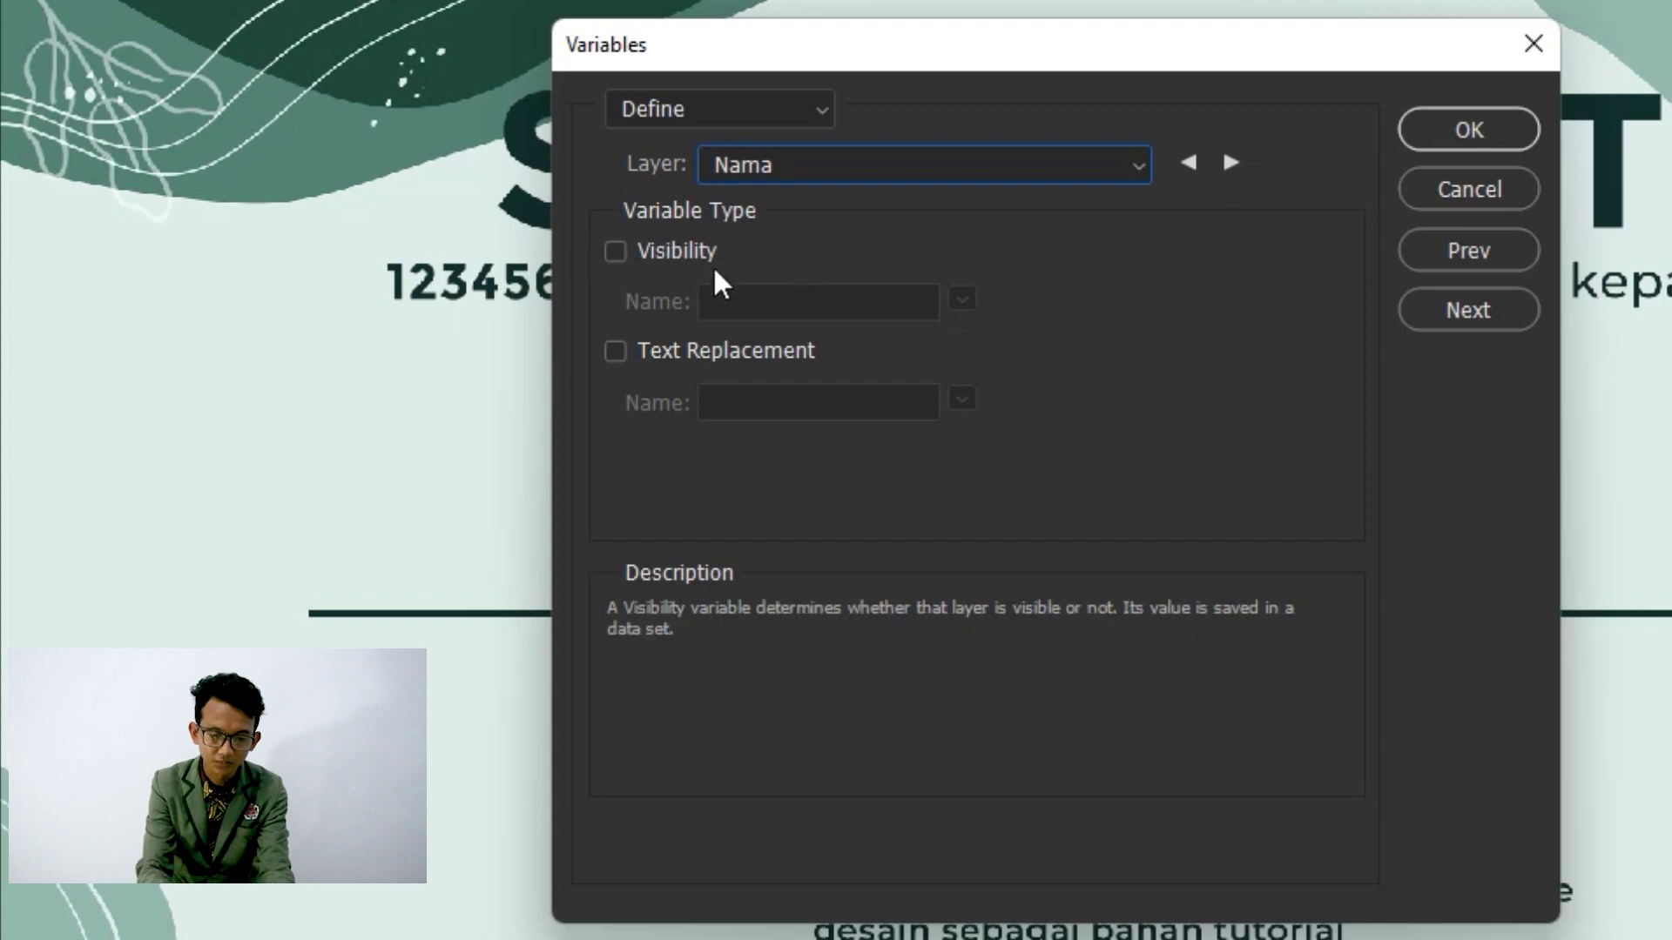
pyautogui.click(617, 350)
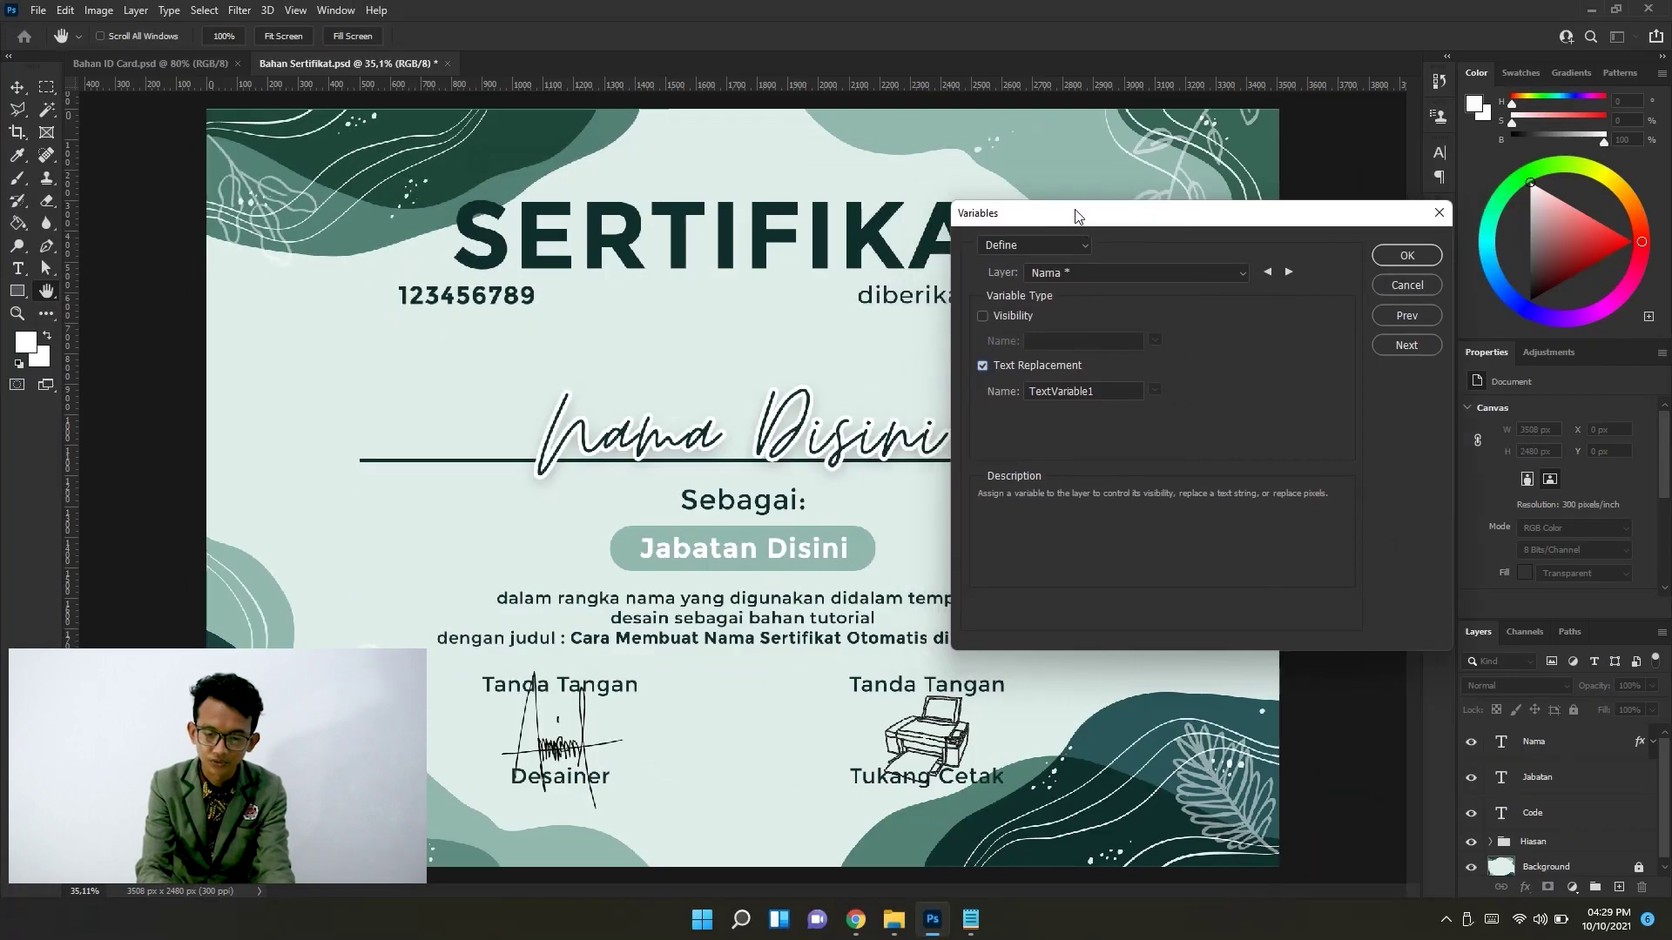
# Rename the Nama layer's variable to nama.
pyautogui.moveTo(1077, 215); pyautogui.dragTo(608, 202)
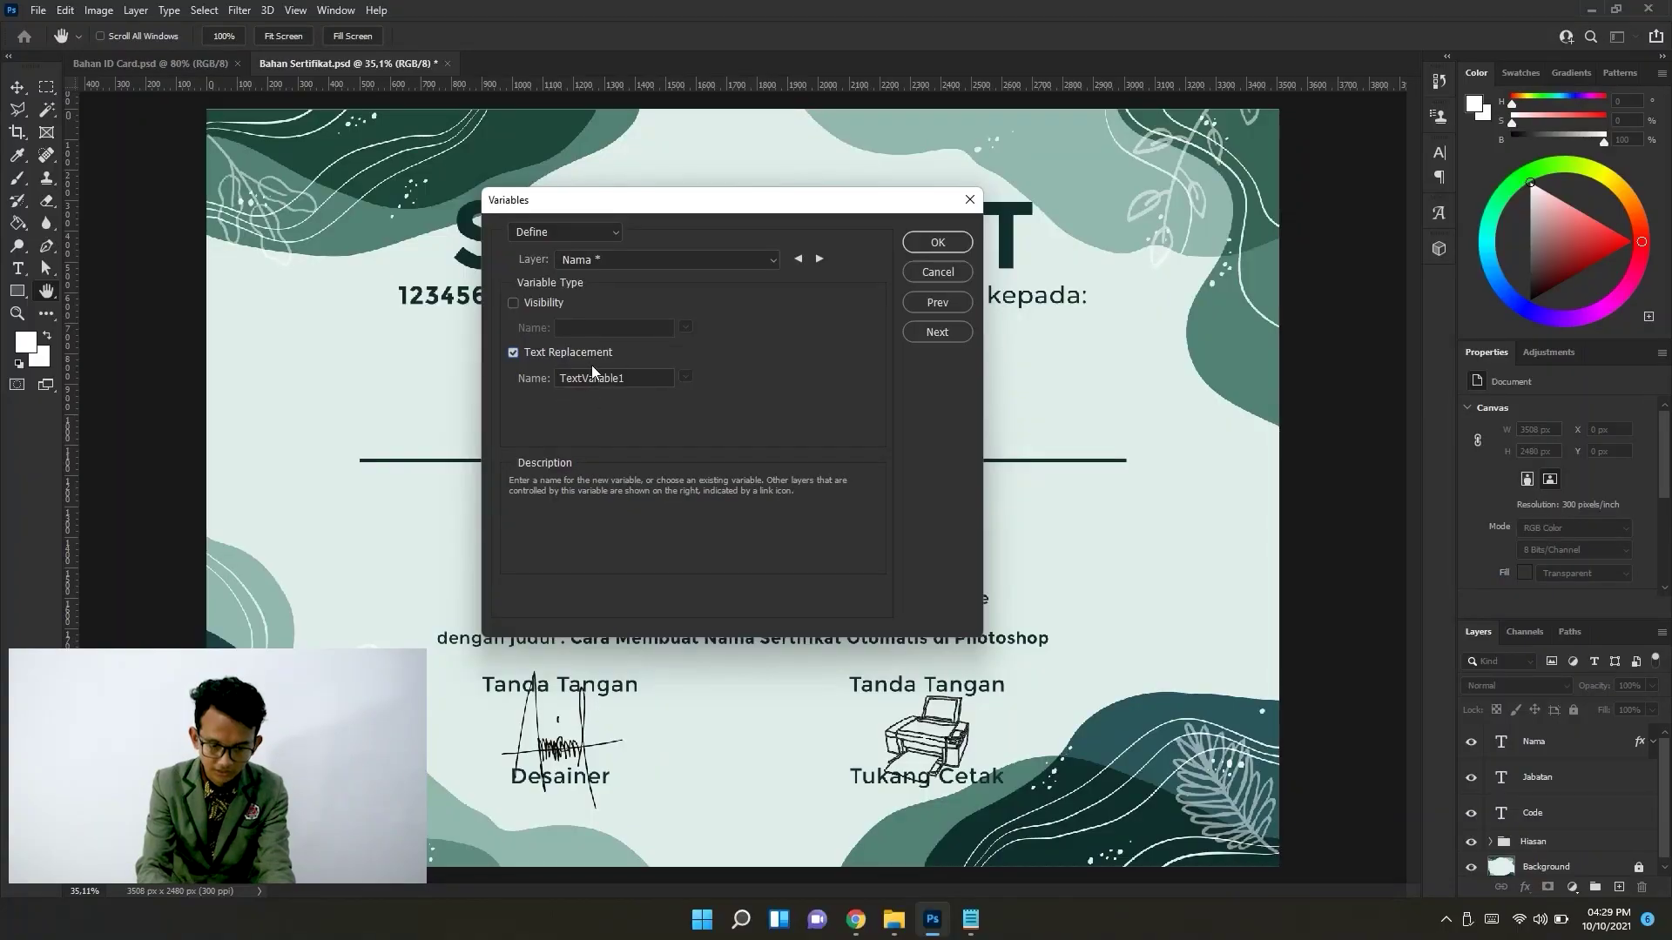
pyautogui.doubleClick(641, 382)
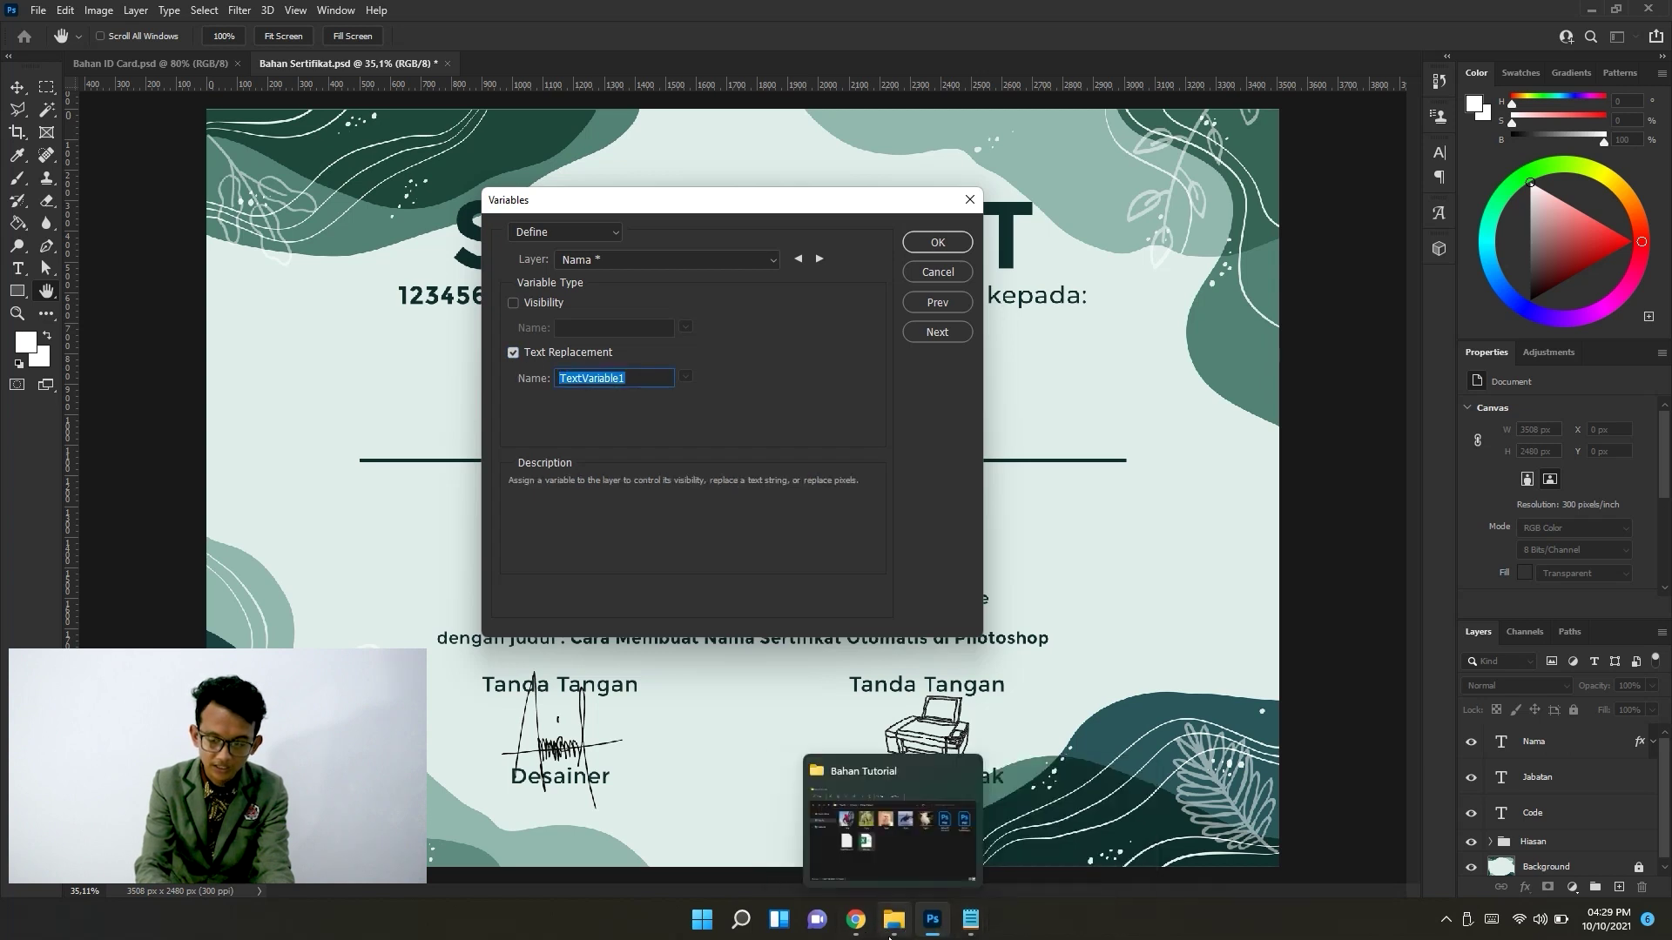
pyautogui.moveTo(970, 920)
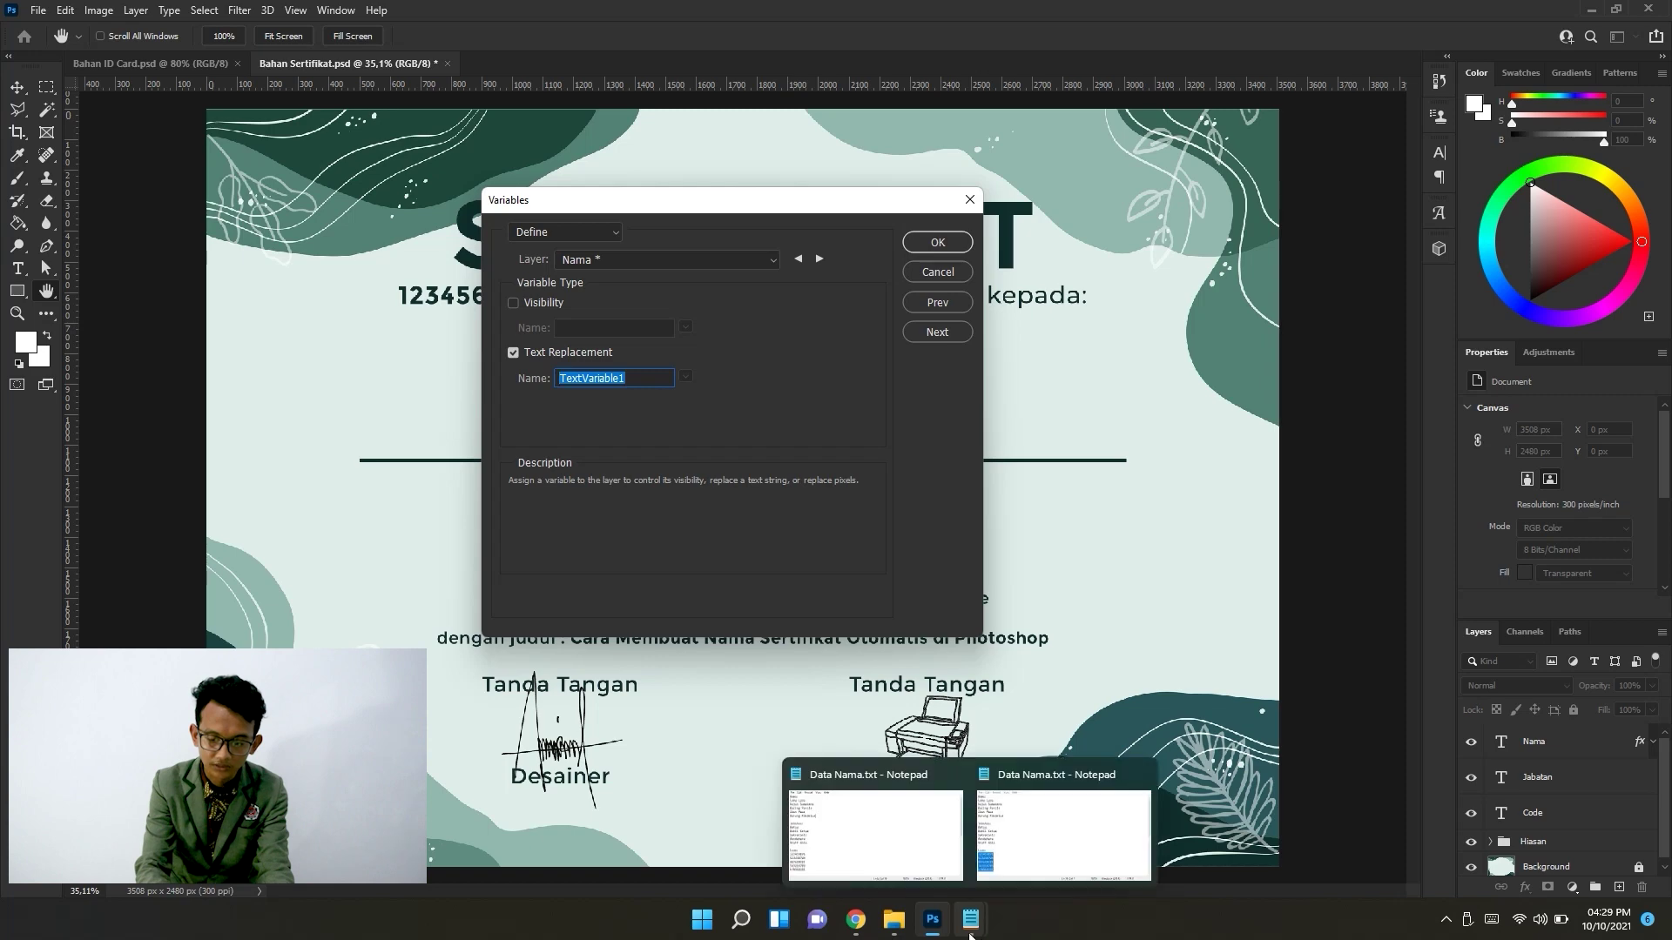
pyautogui.click(1062, 832)
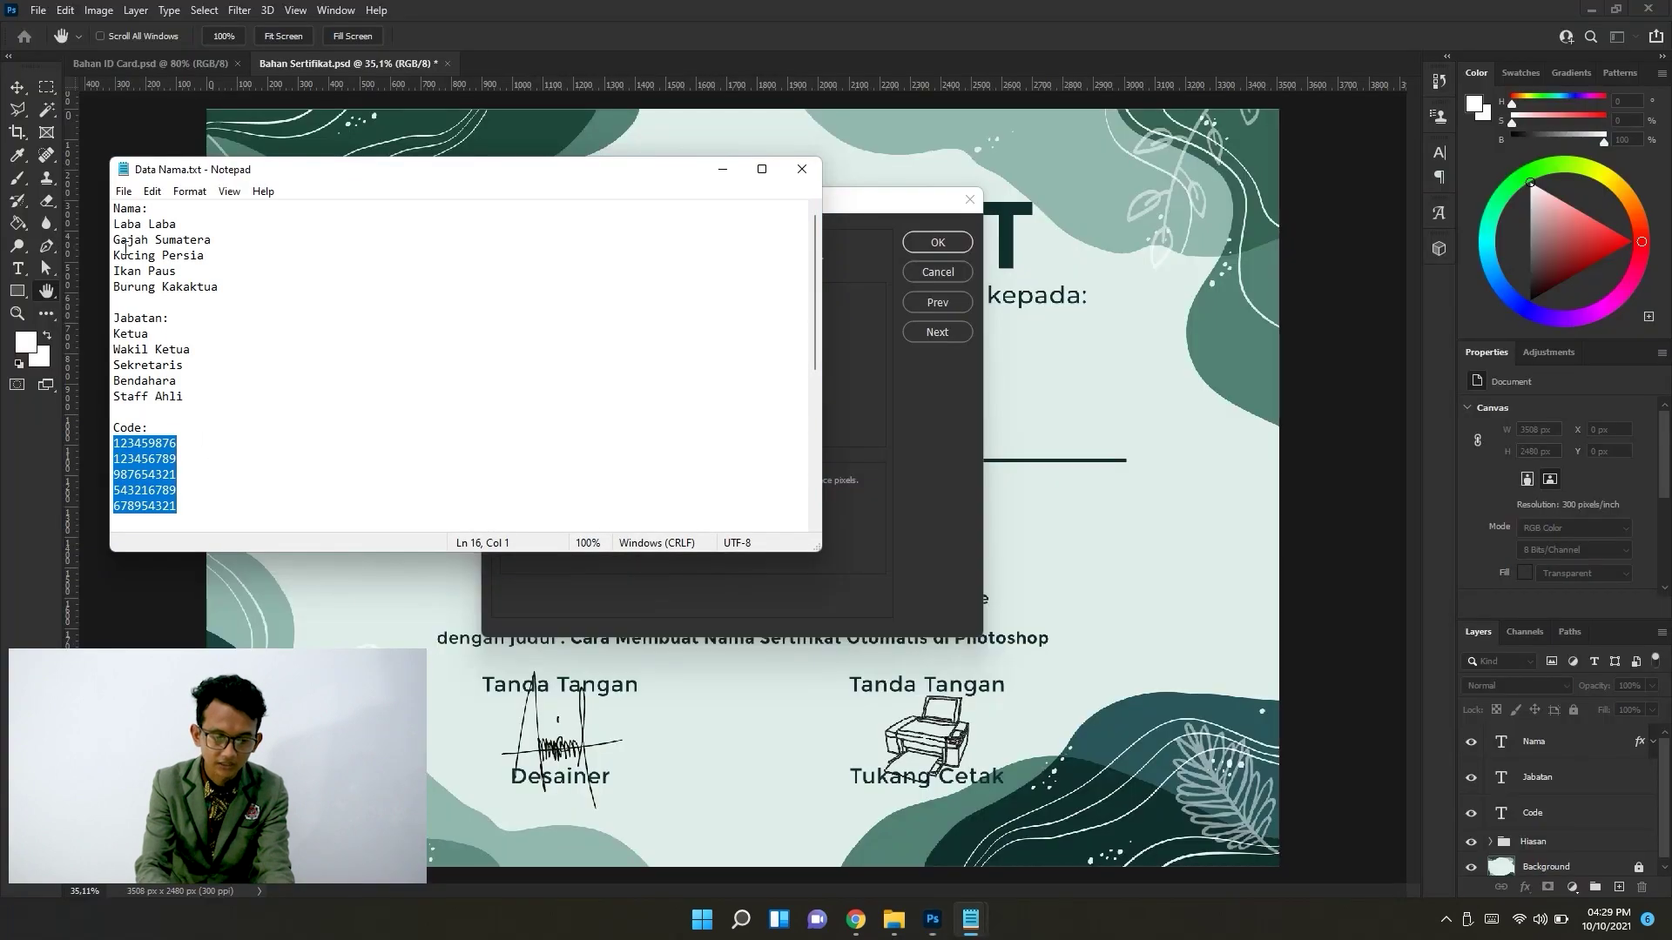
pyautogui.click(738, 172)
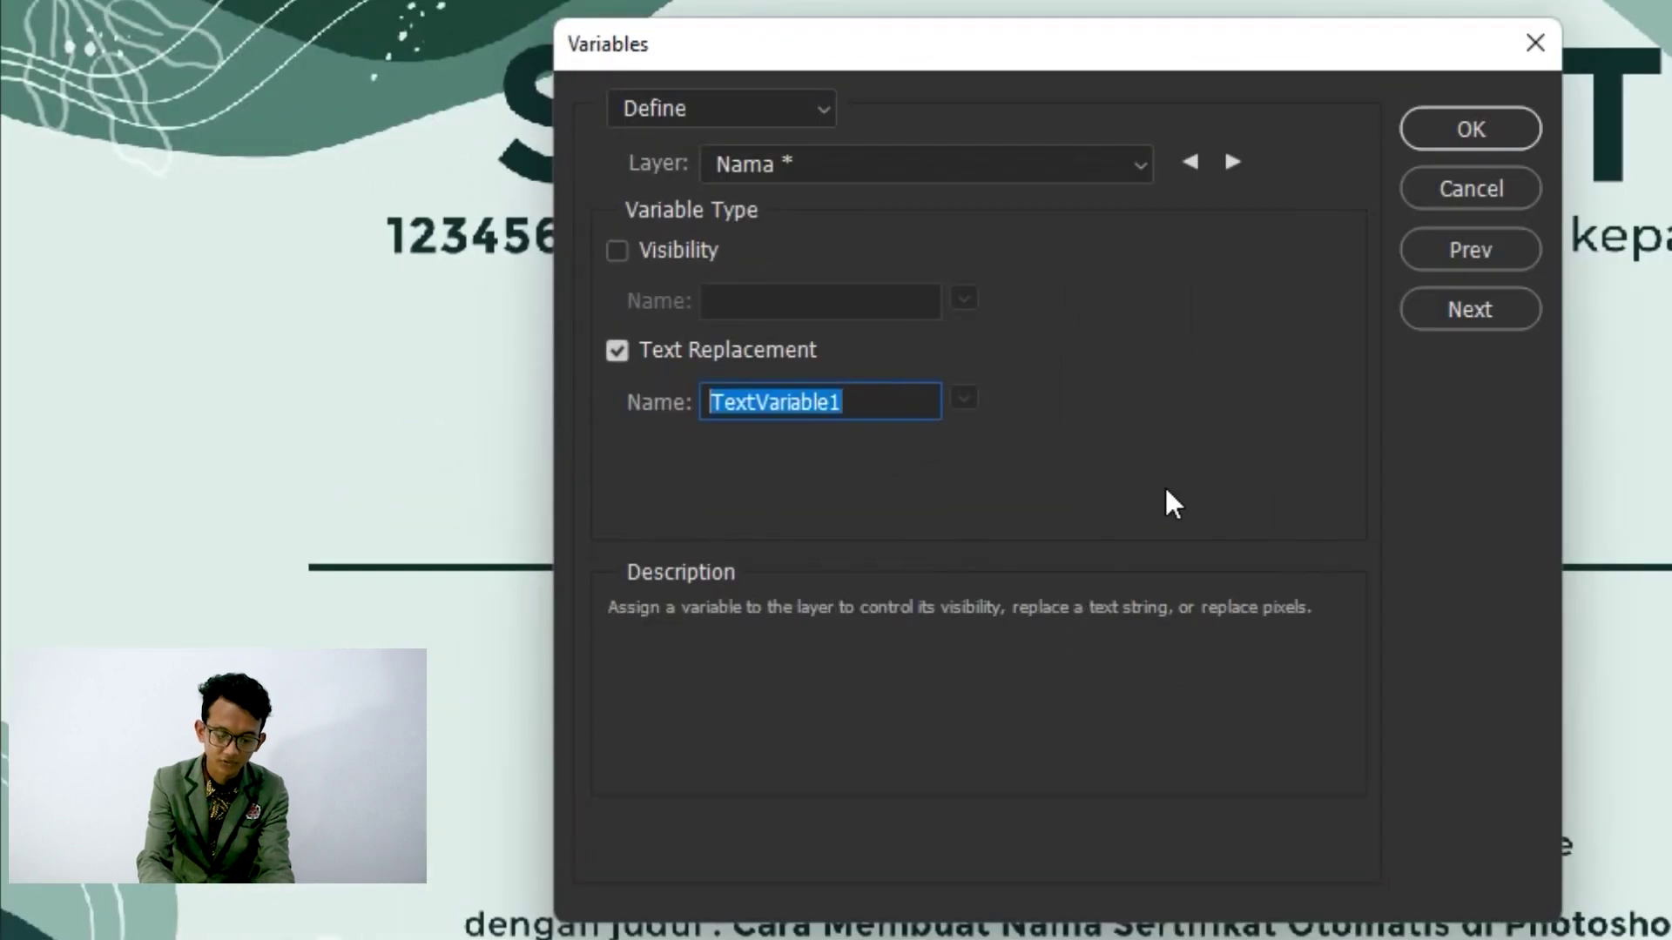
pyautogui.write('na')
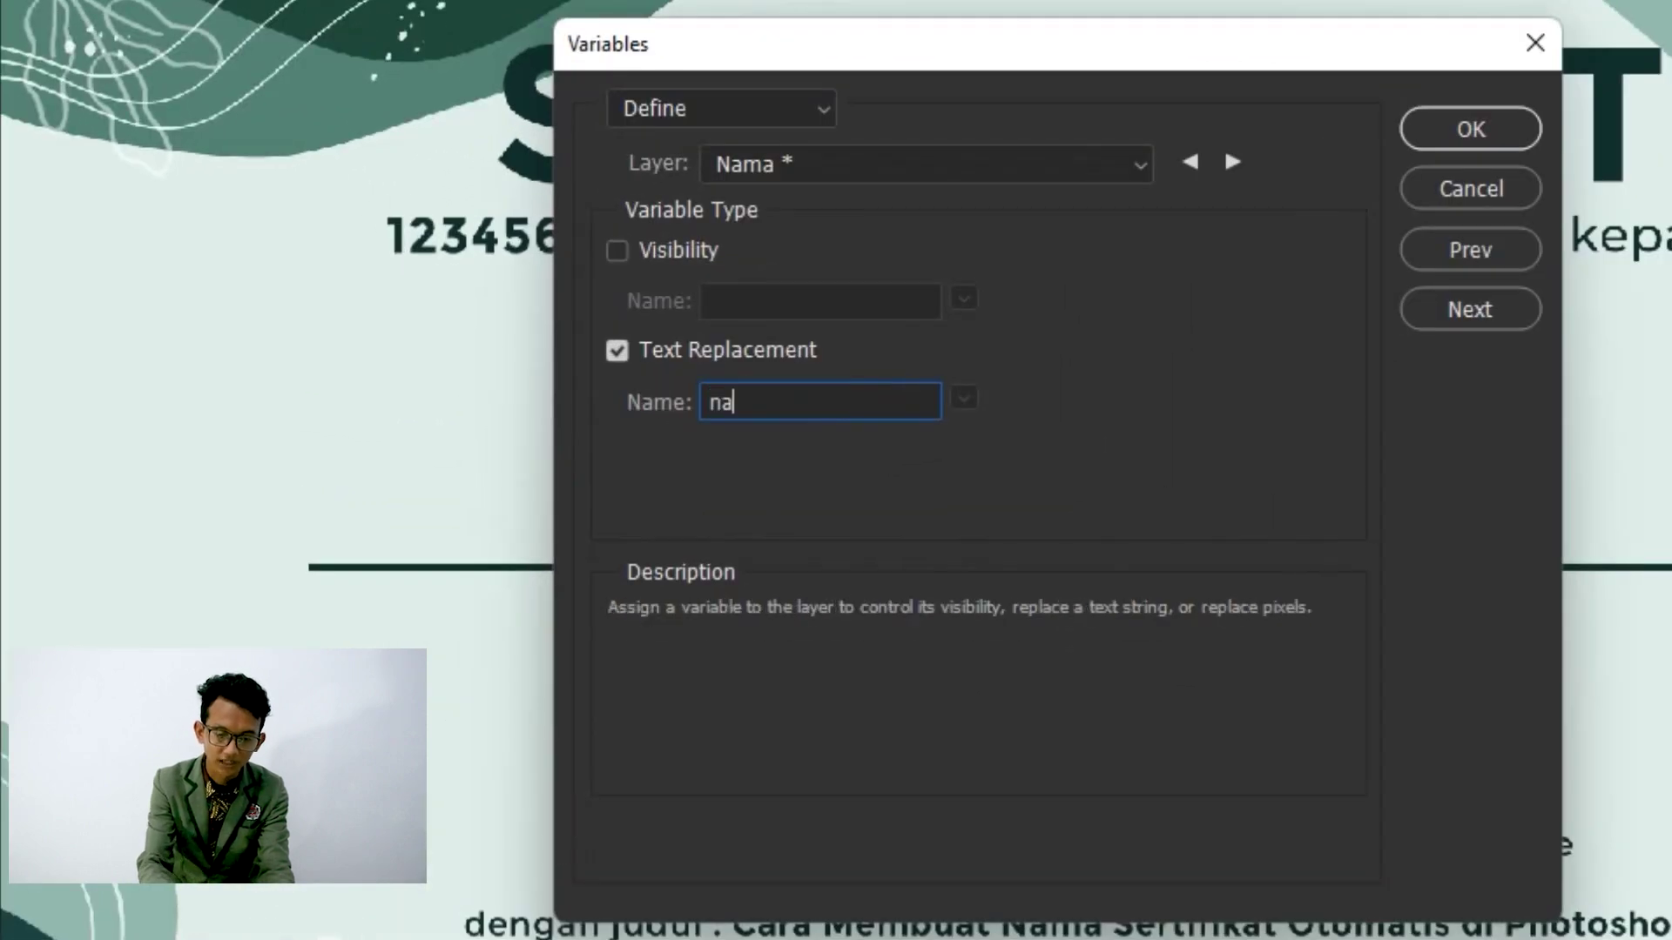
pyautogui.write('ma')
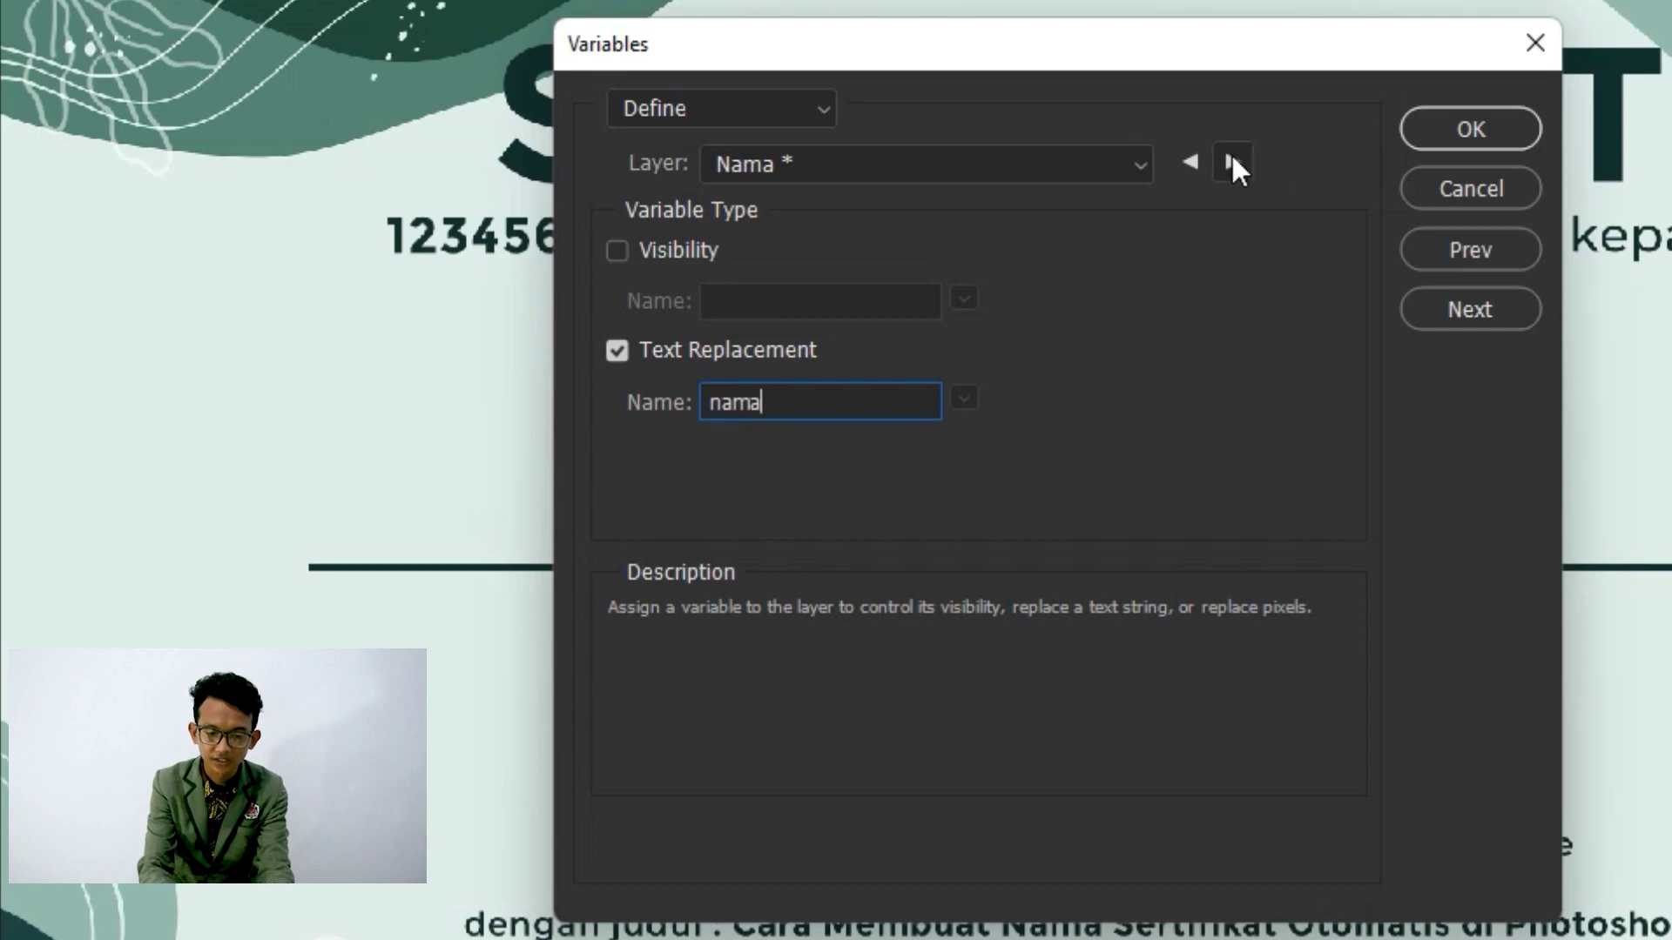
# Make Jabatan and Code text-replacement variables named jabatan and code.
pyautogui.click(1232, 159)
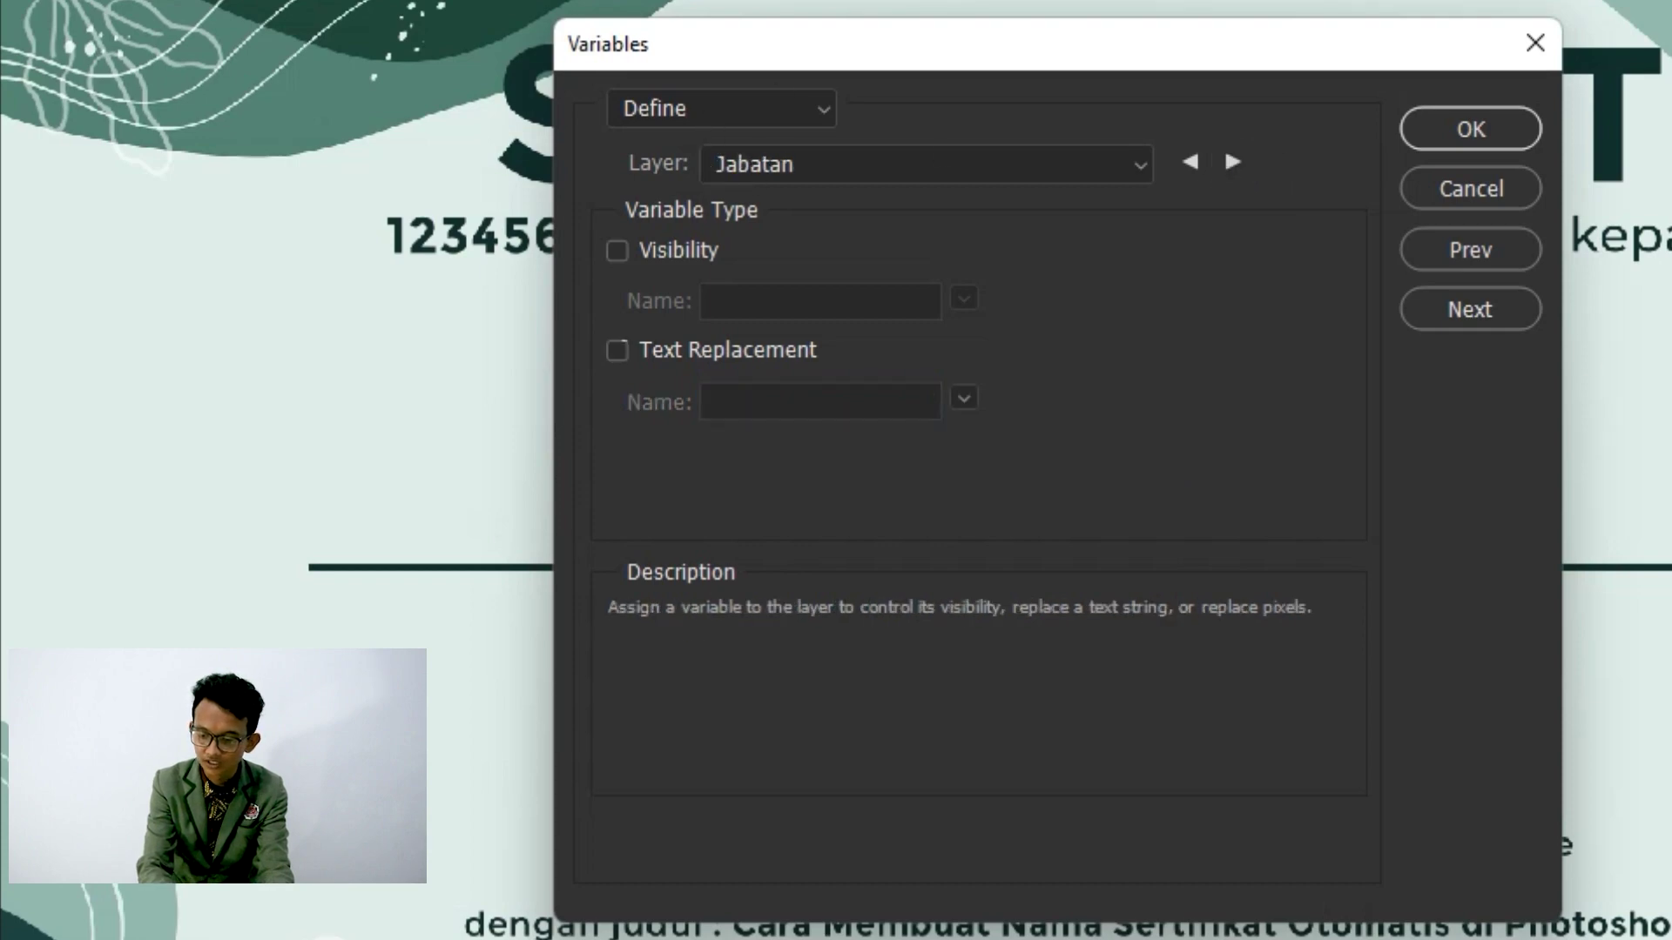
pyautogui.click(723, 349)
pyautogui.moveTo(901, 400); pyautogui.dragTo(642, 399)
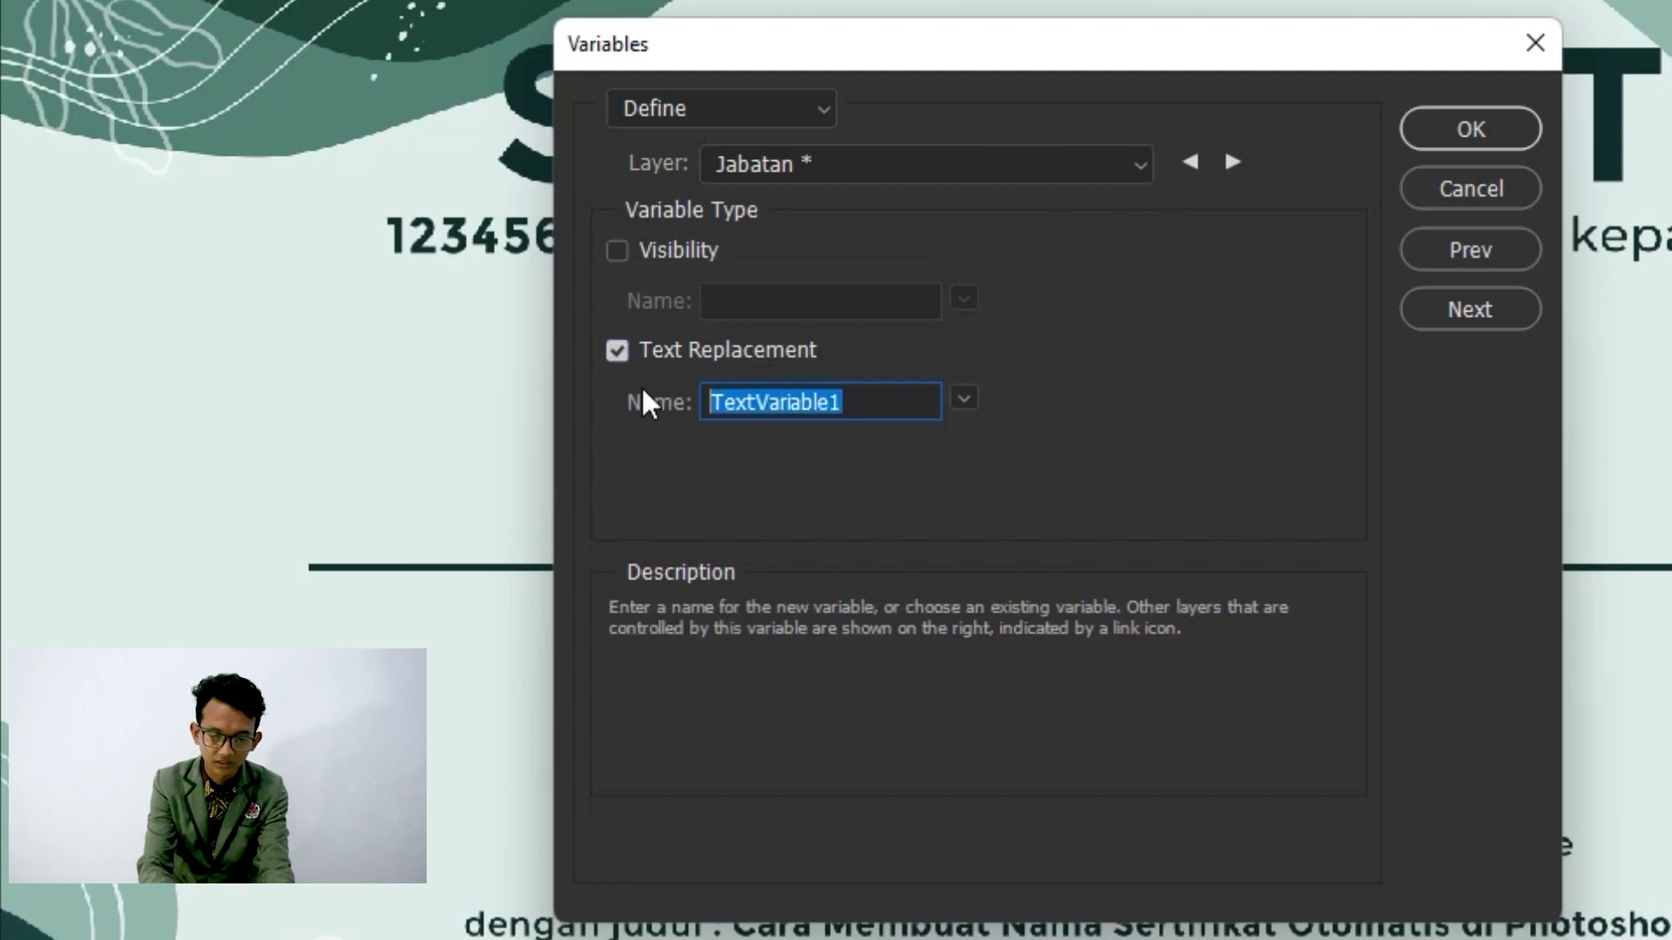
pyautogui.write('jabata')
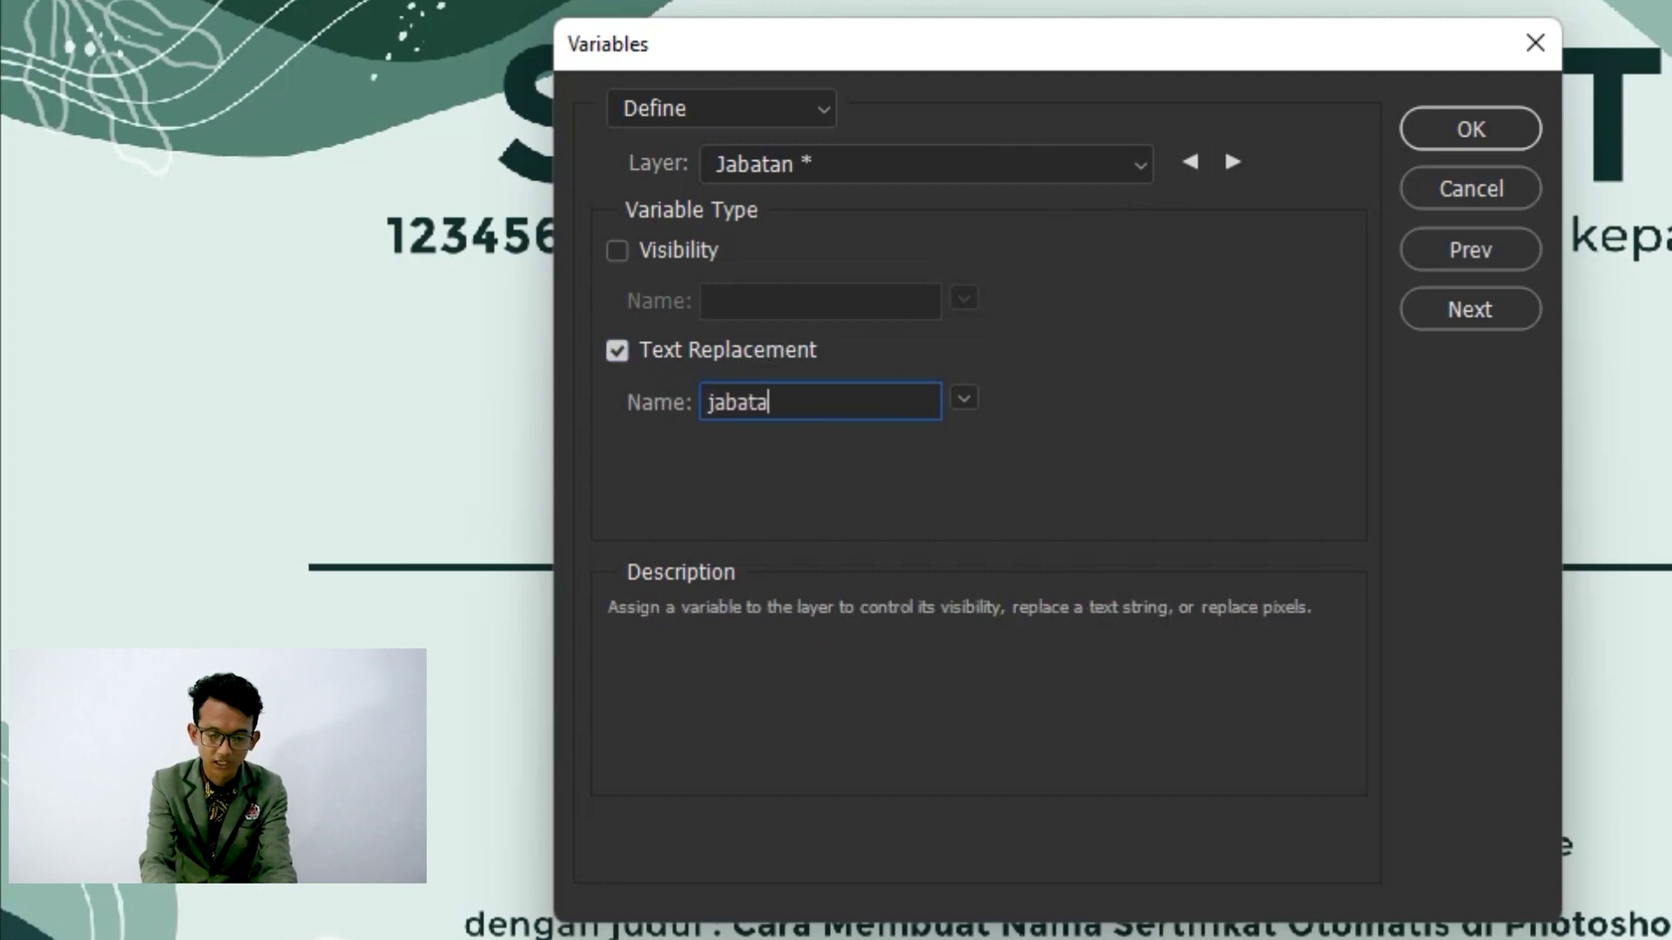
pyautogui.write('n')
pyautogui.click(1230, 162)
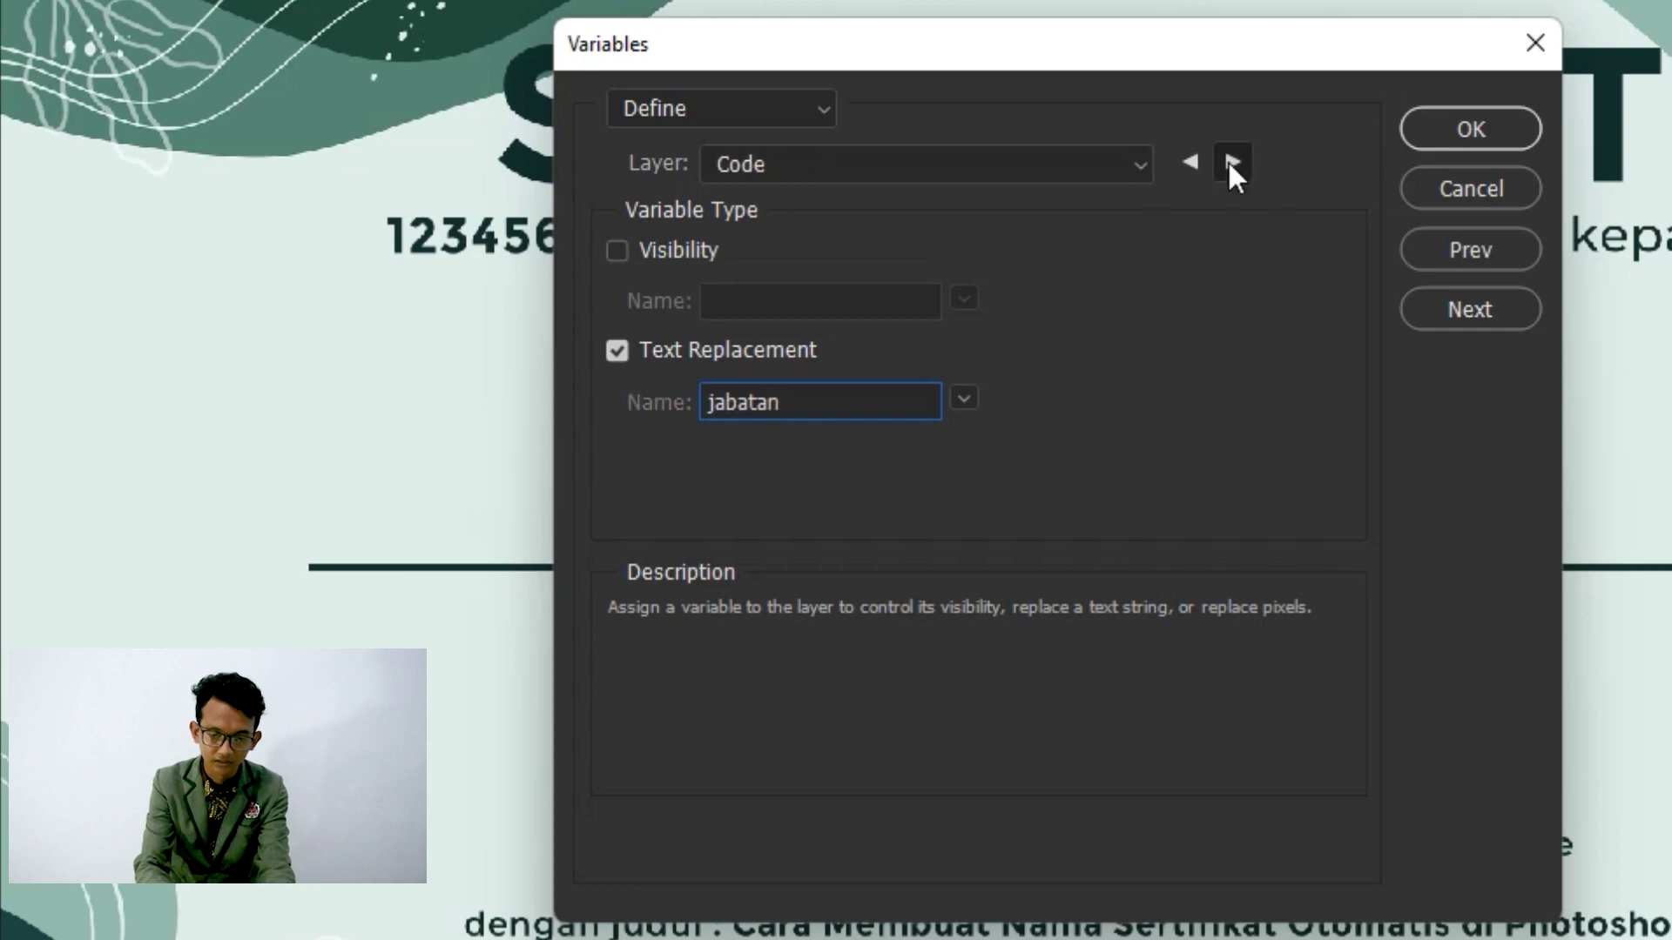
pyautogui.click(702, 349)
pyautogui.moveTo(841, 399); pyautogui.dragTo(629, 401)
pyautogui.write('code')
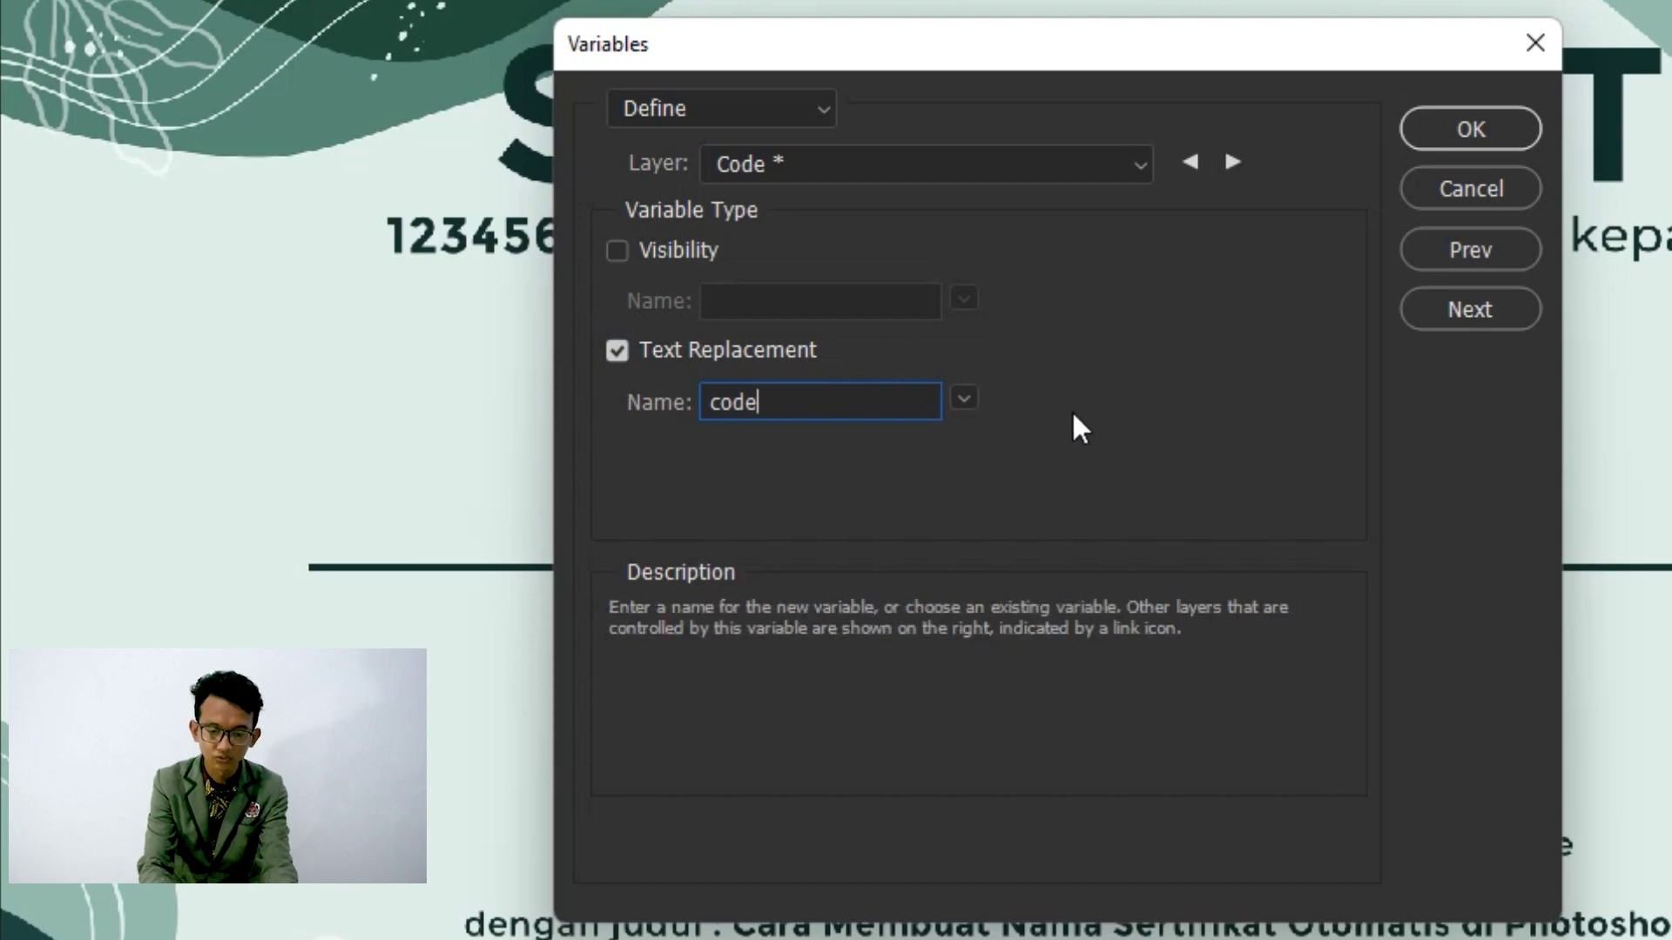
pyautogui.click(1486, 315)
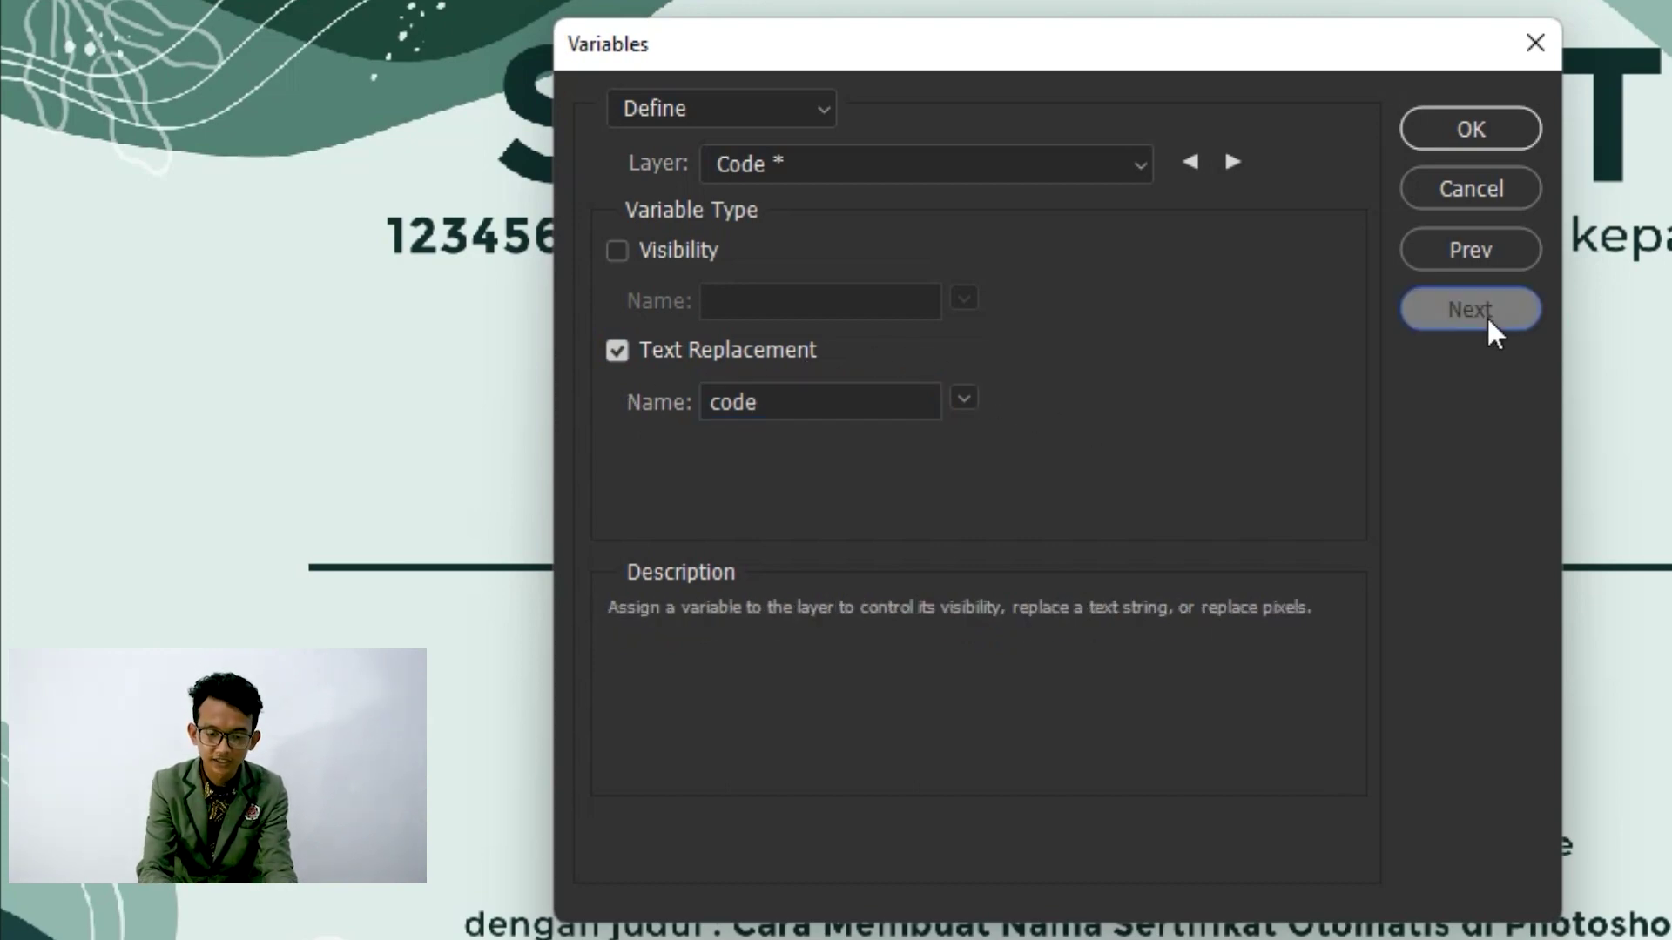
# Switch between Define and Data Sets modes, then choose Import on Data Sets.
pyautogui.click(818, 108)
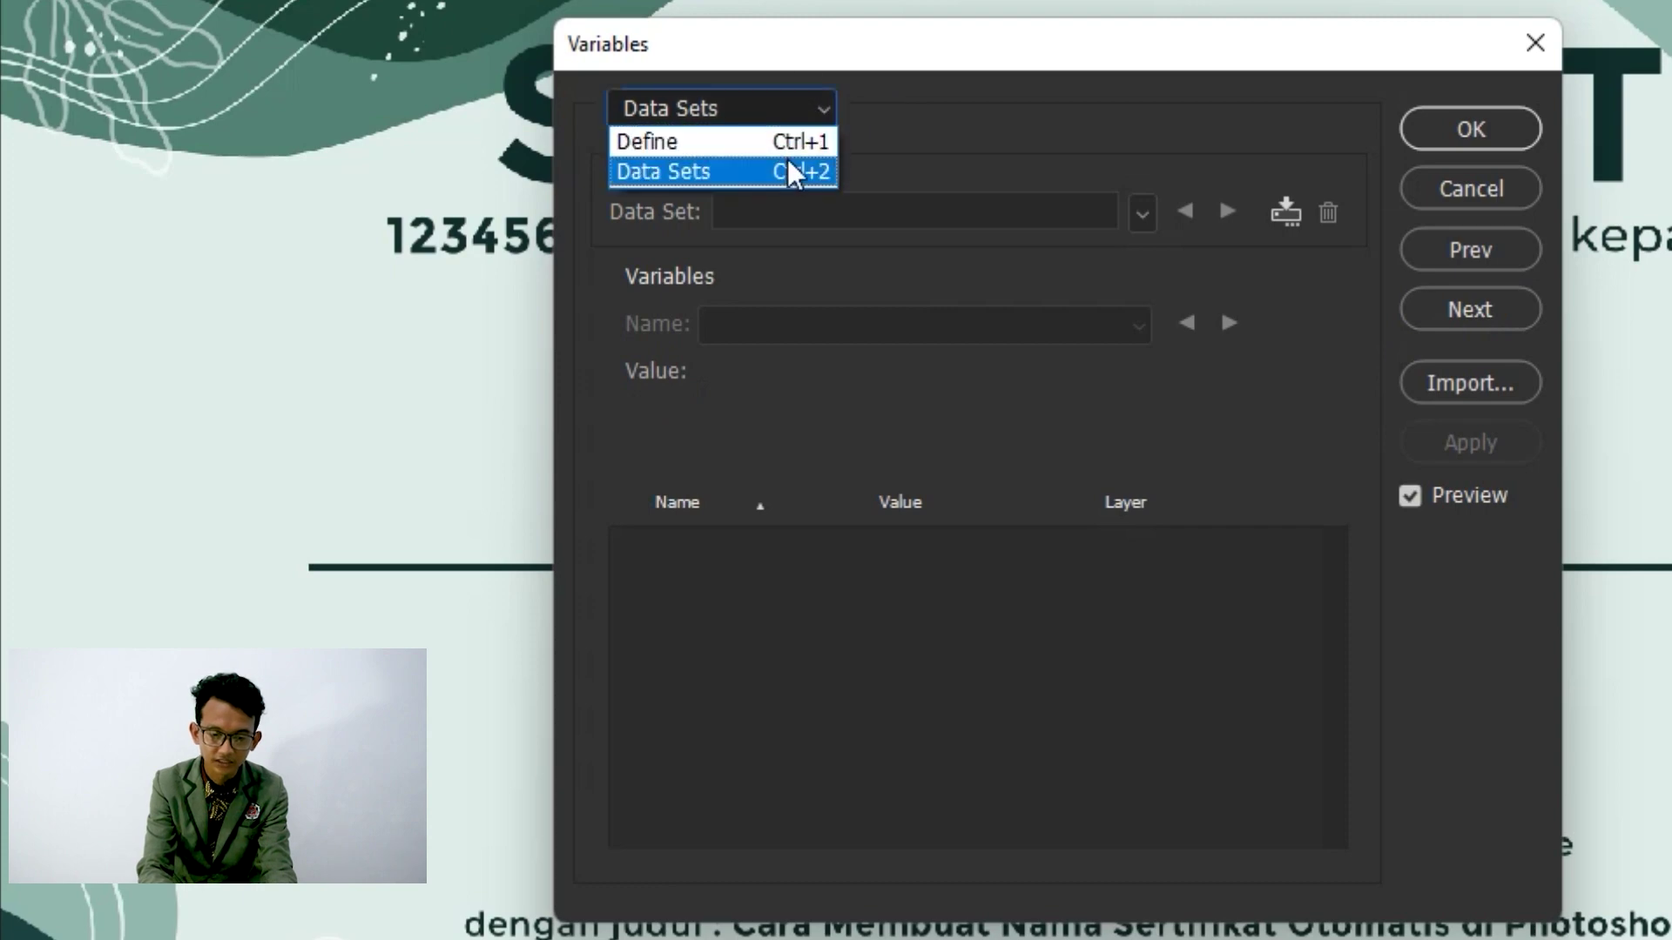
pyautogui.click(788, 150)
pyautogui.click(792, 118)
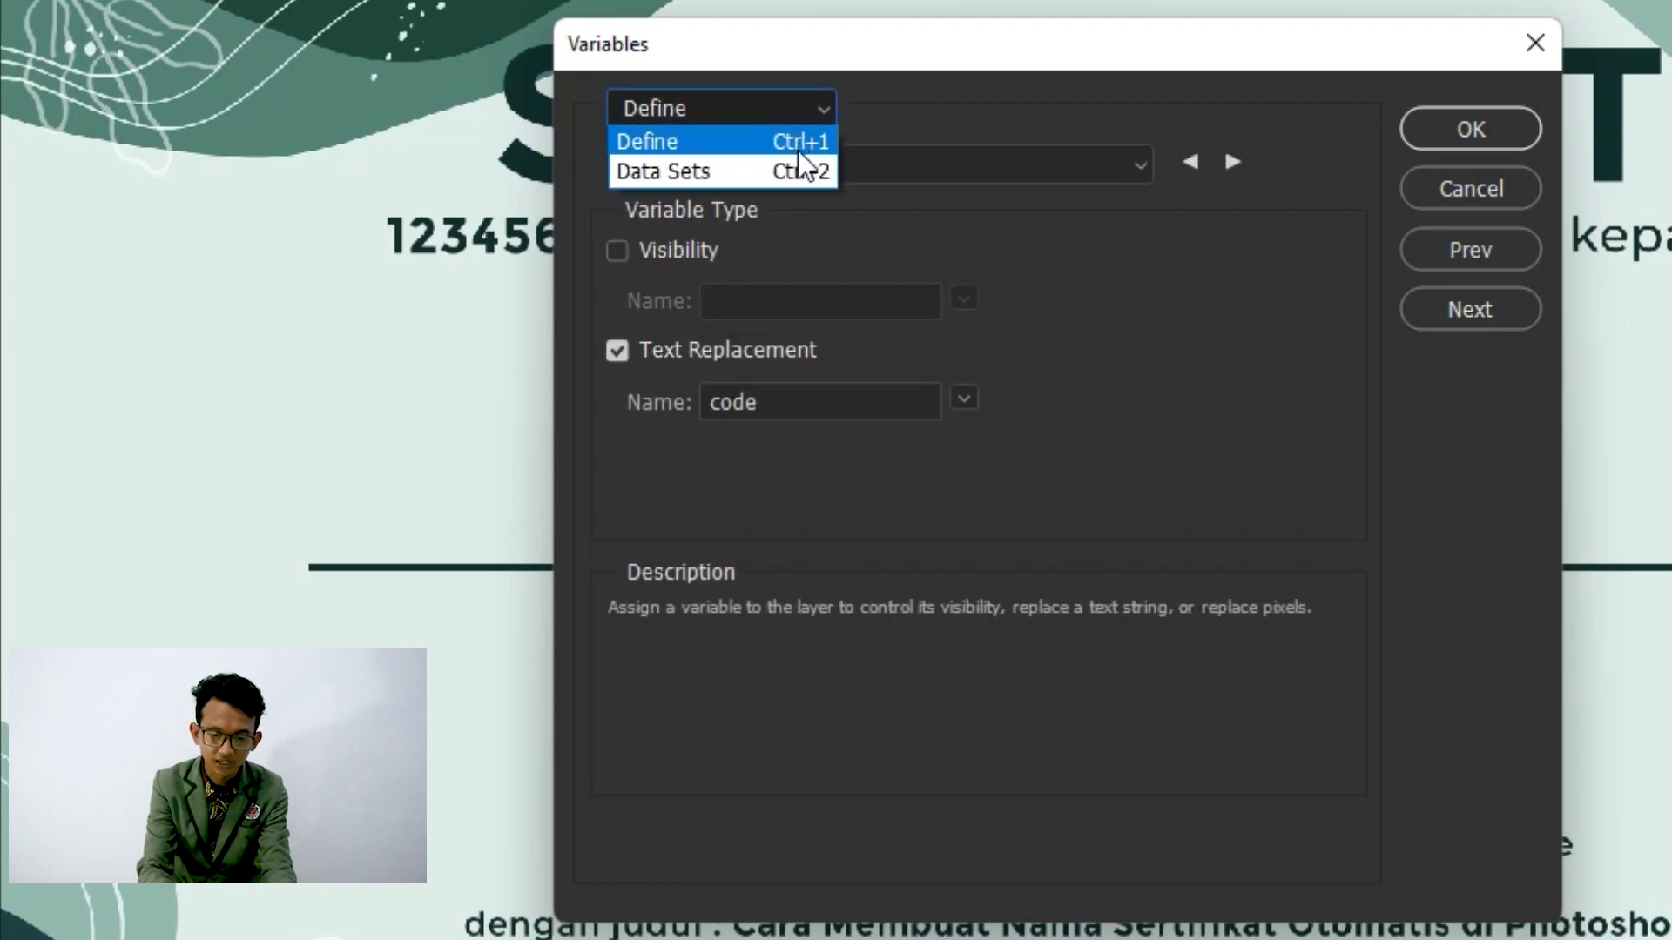
pyautogui.click(805, 172)
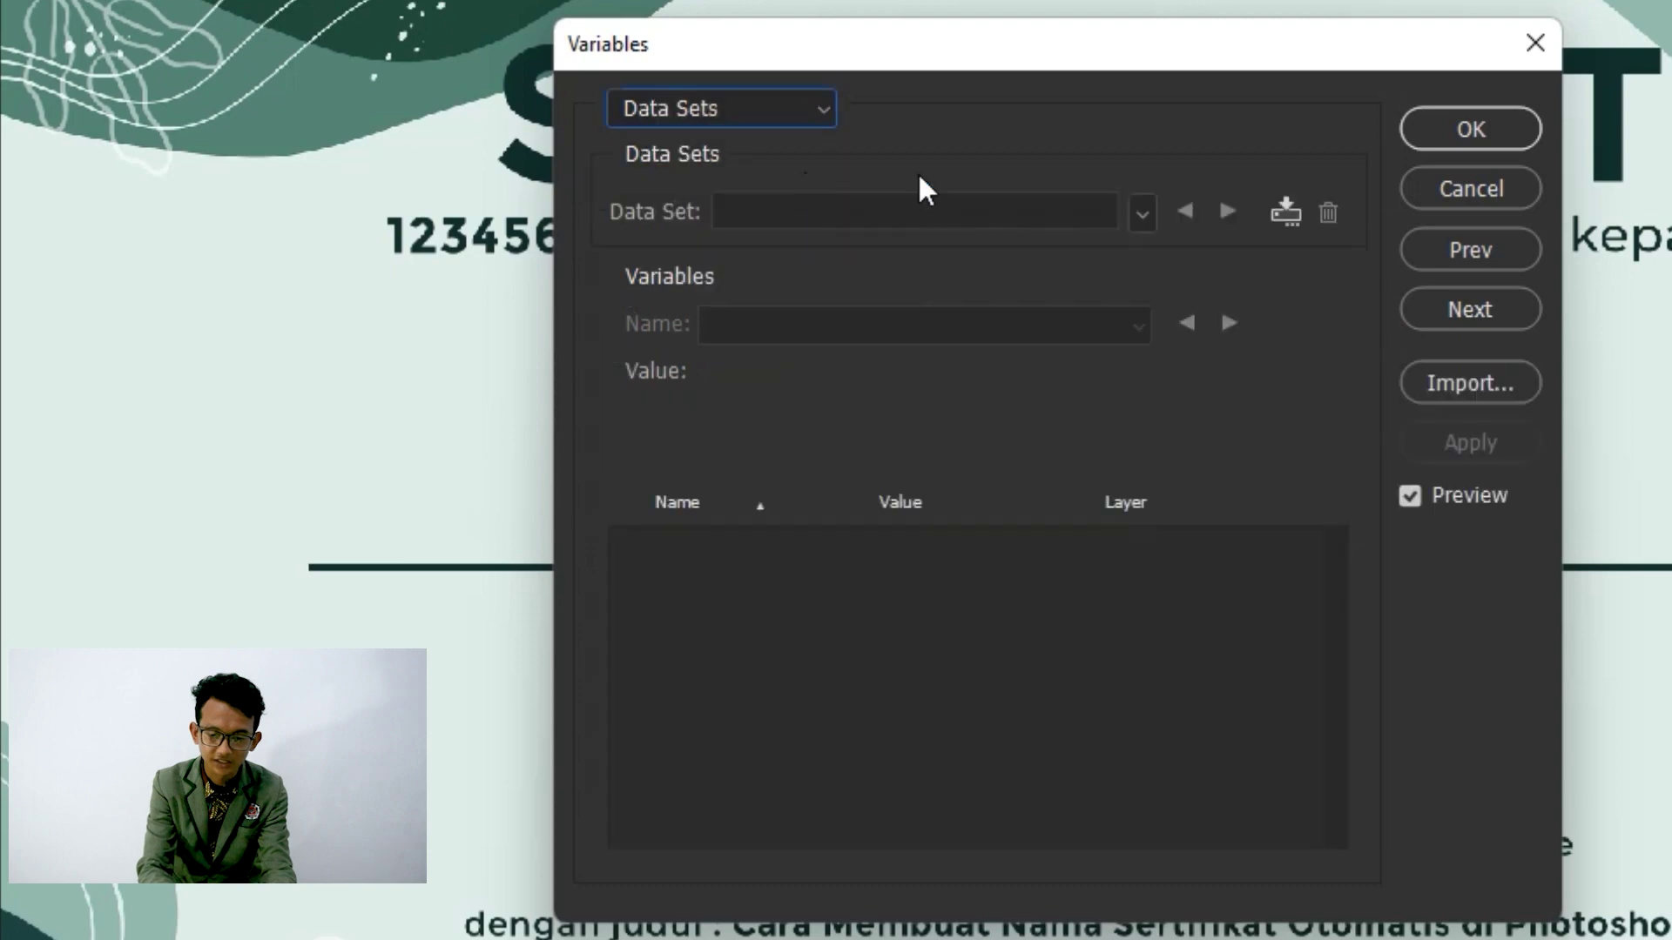
pyautogui.click(1486, 310)
pyautogui.click(1491, 307)
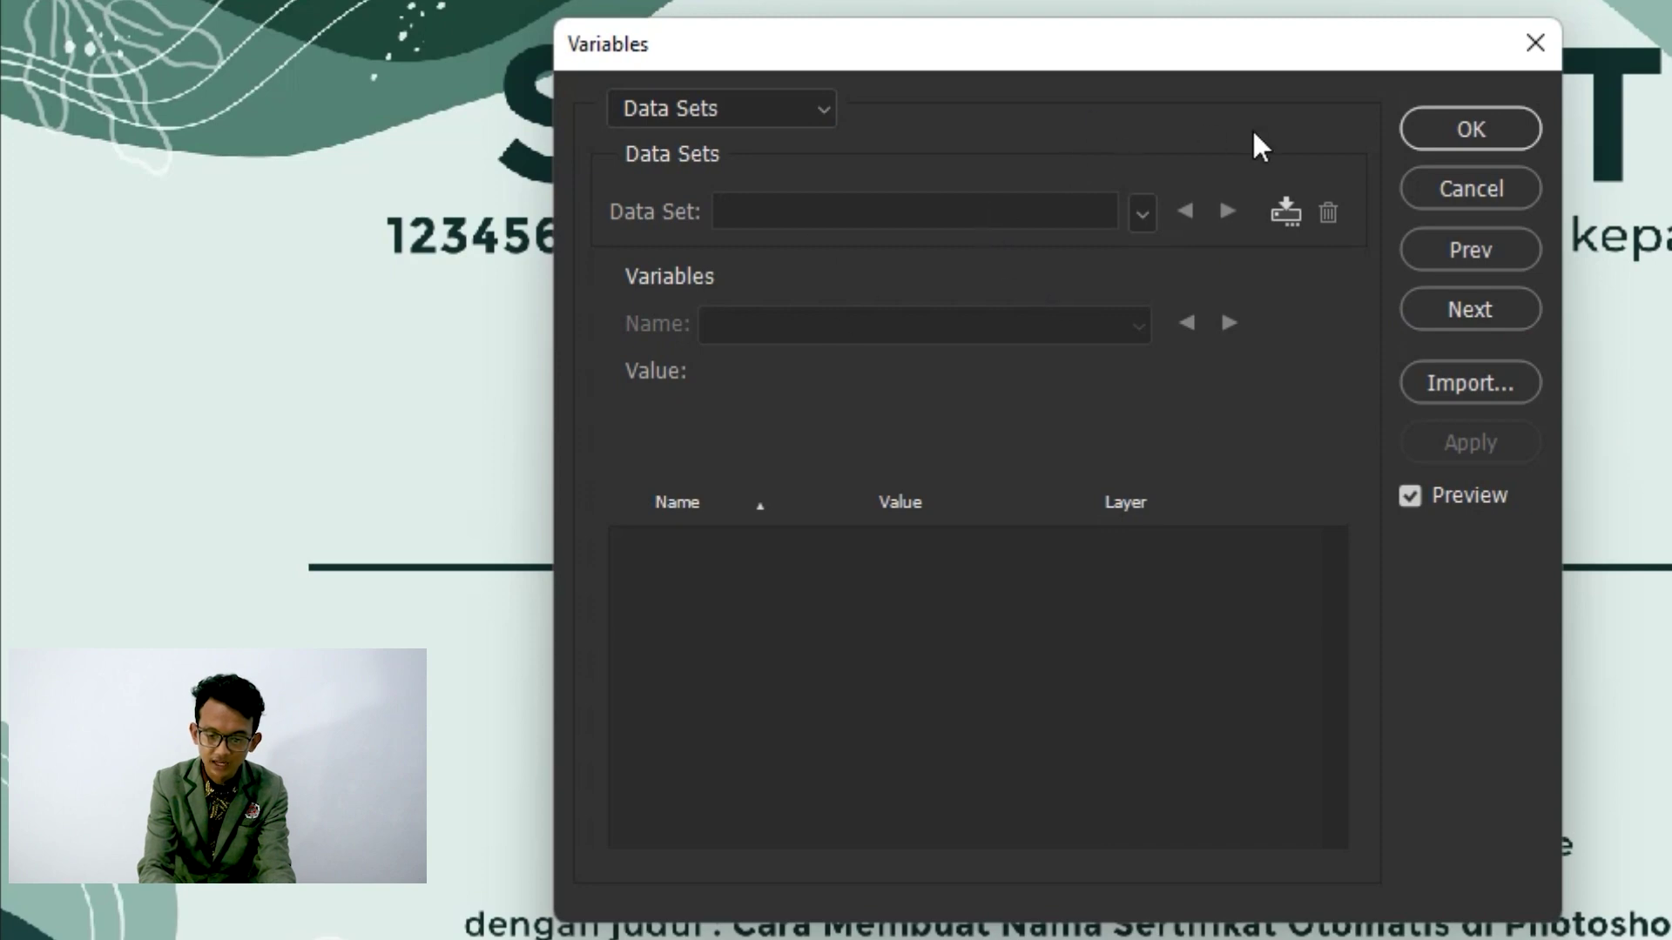
pyautogui.click(1473, 392)
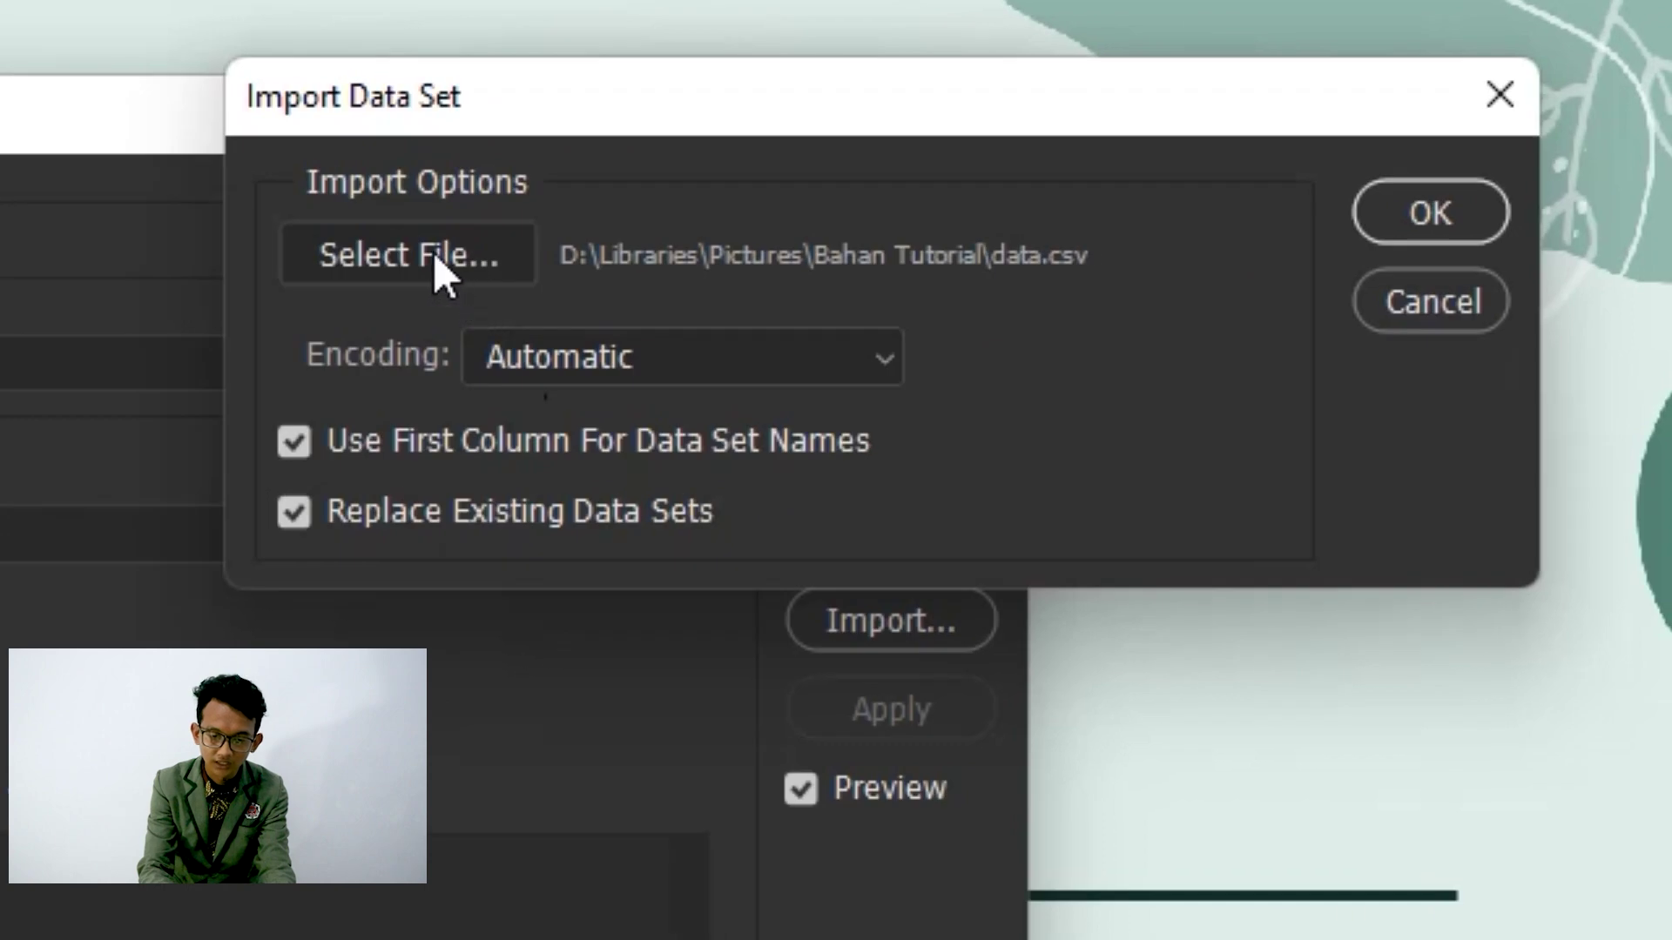
# Import data.csv as CSV data sets, with Use First Column For Data Set Names checked.
pyautogui.click(435, 259)
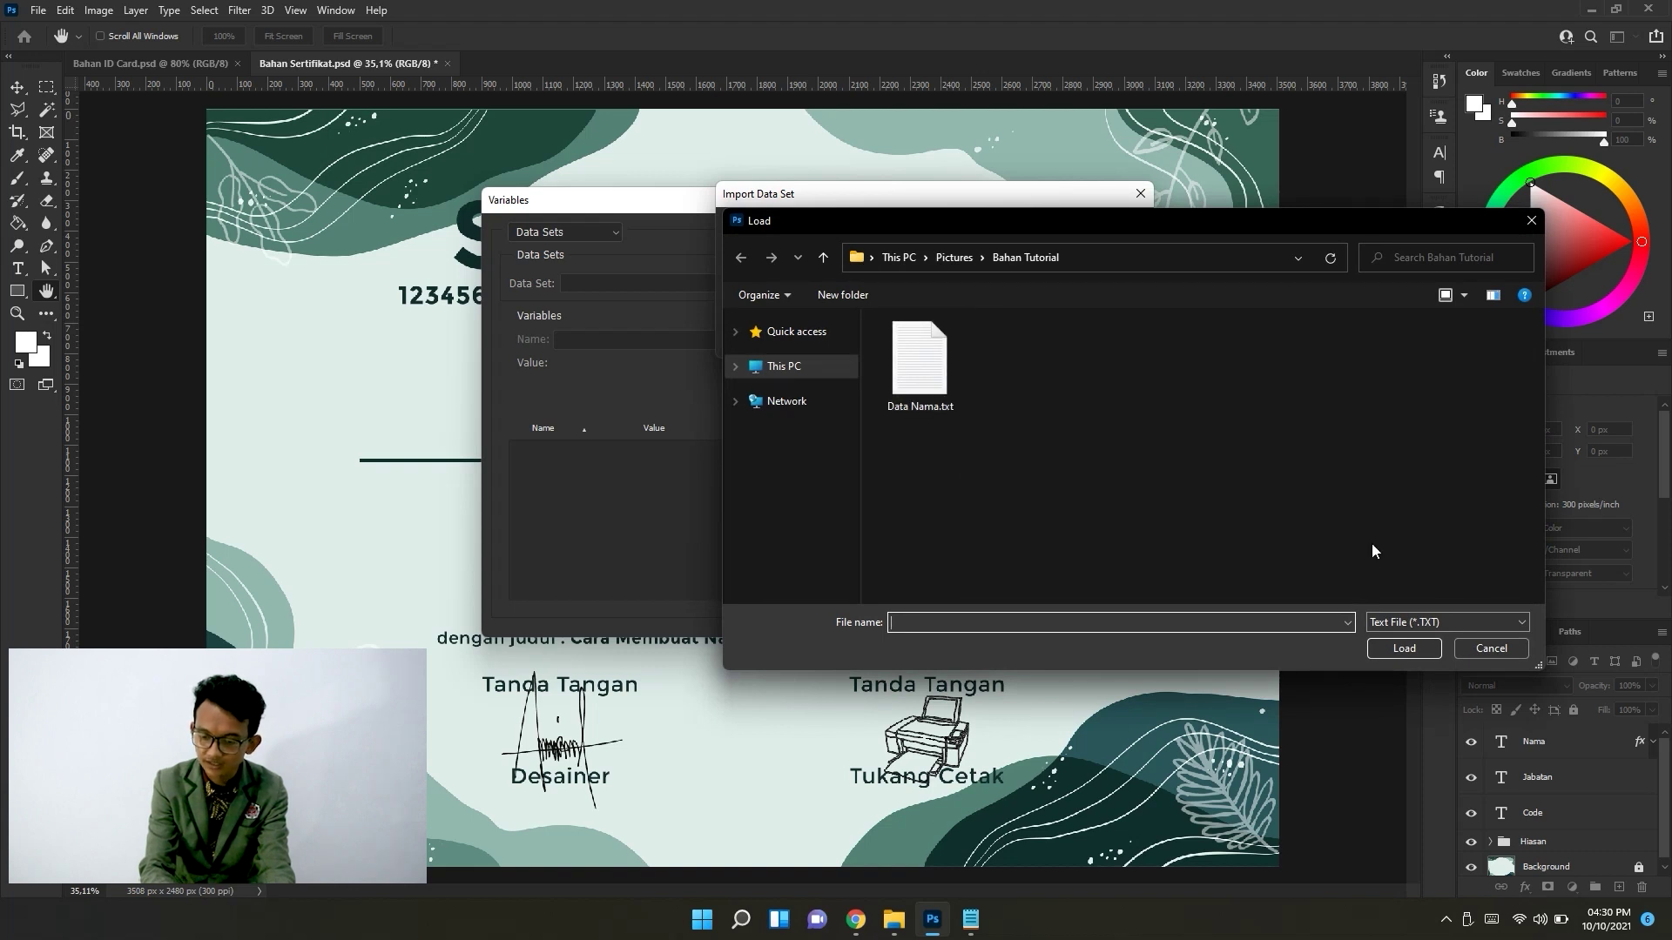
pyautogui.click(1454, 625)
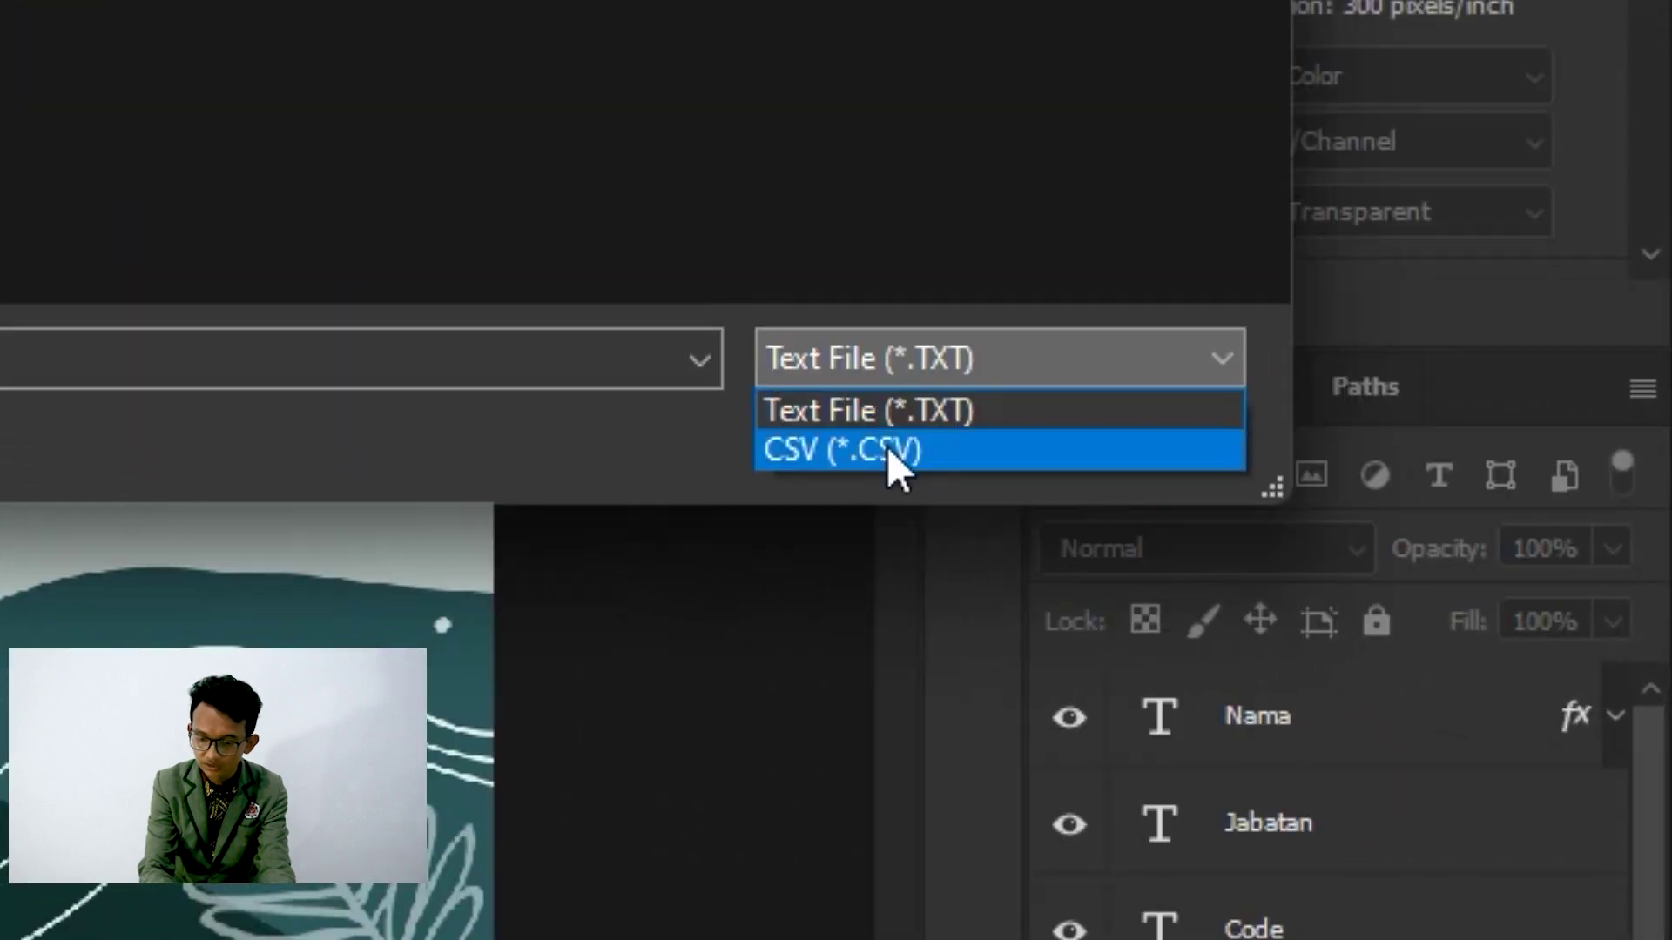
pyautogui.click(886, 446)
pyautogui.click(942, 374)
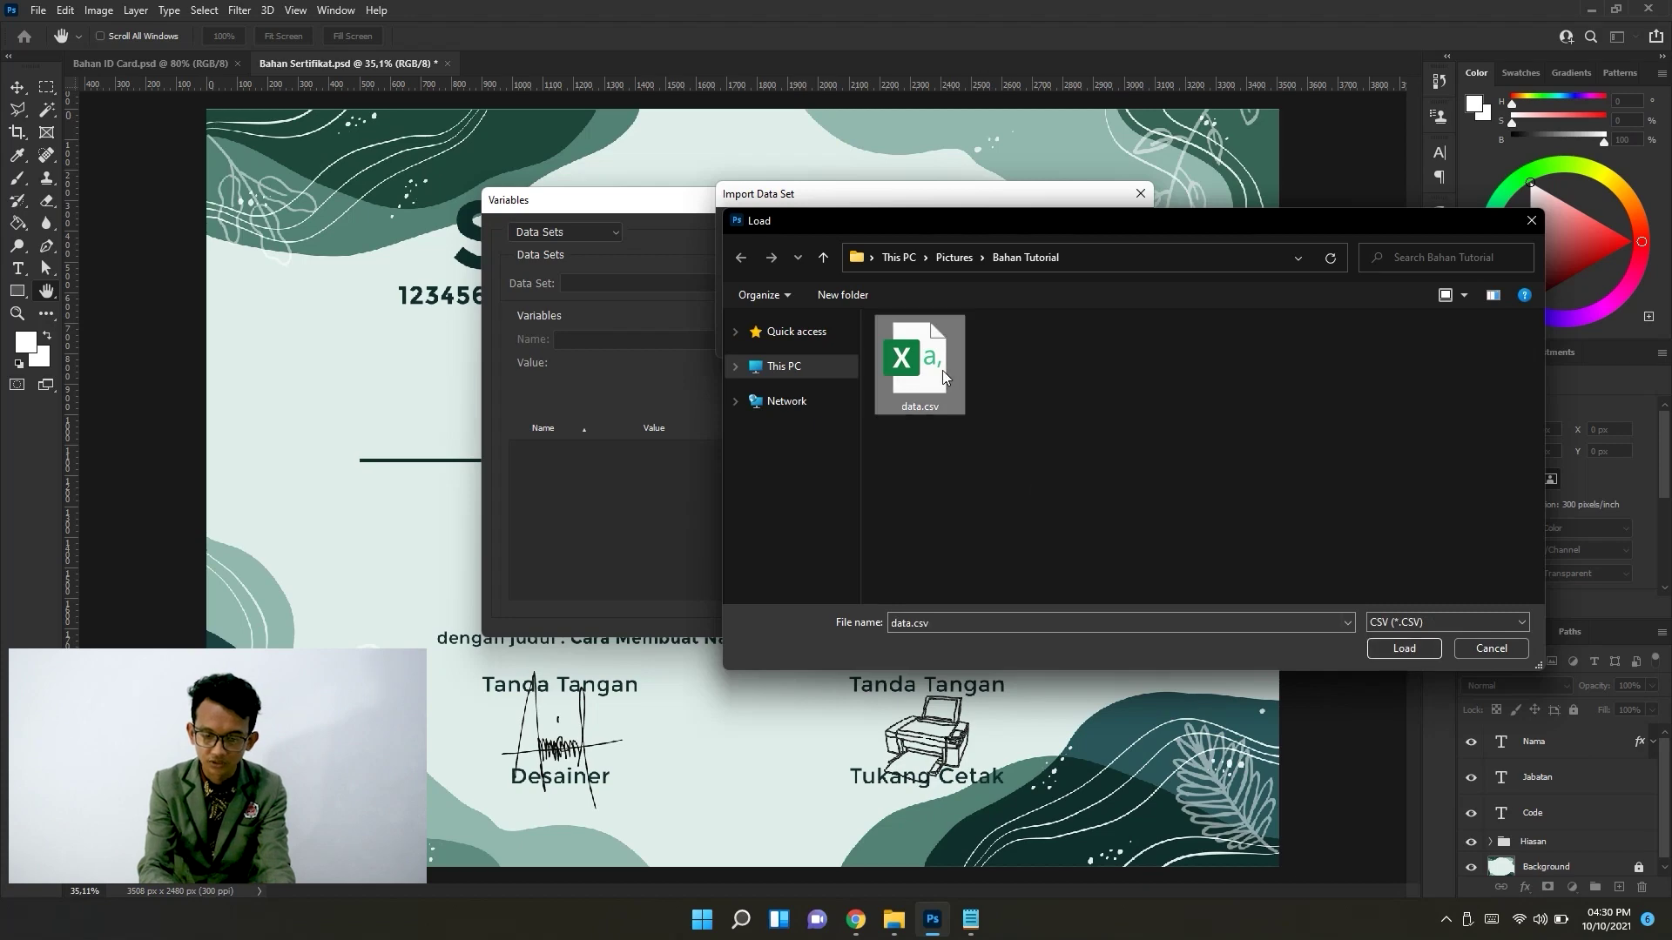
pyautogui.click(1404, 648)
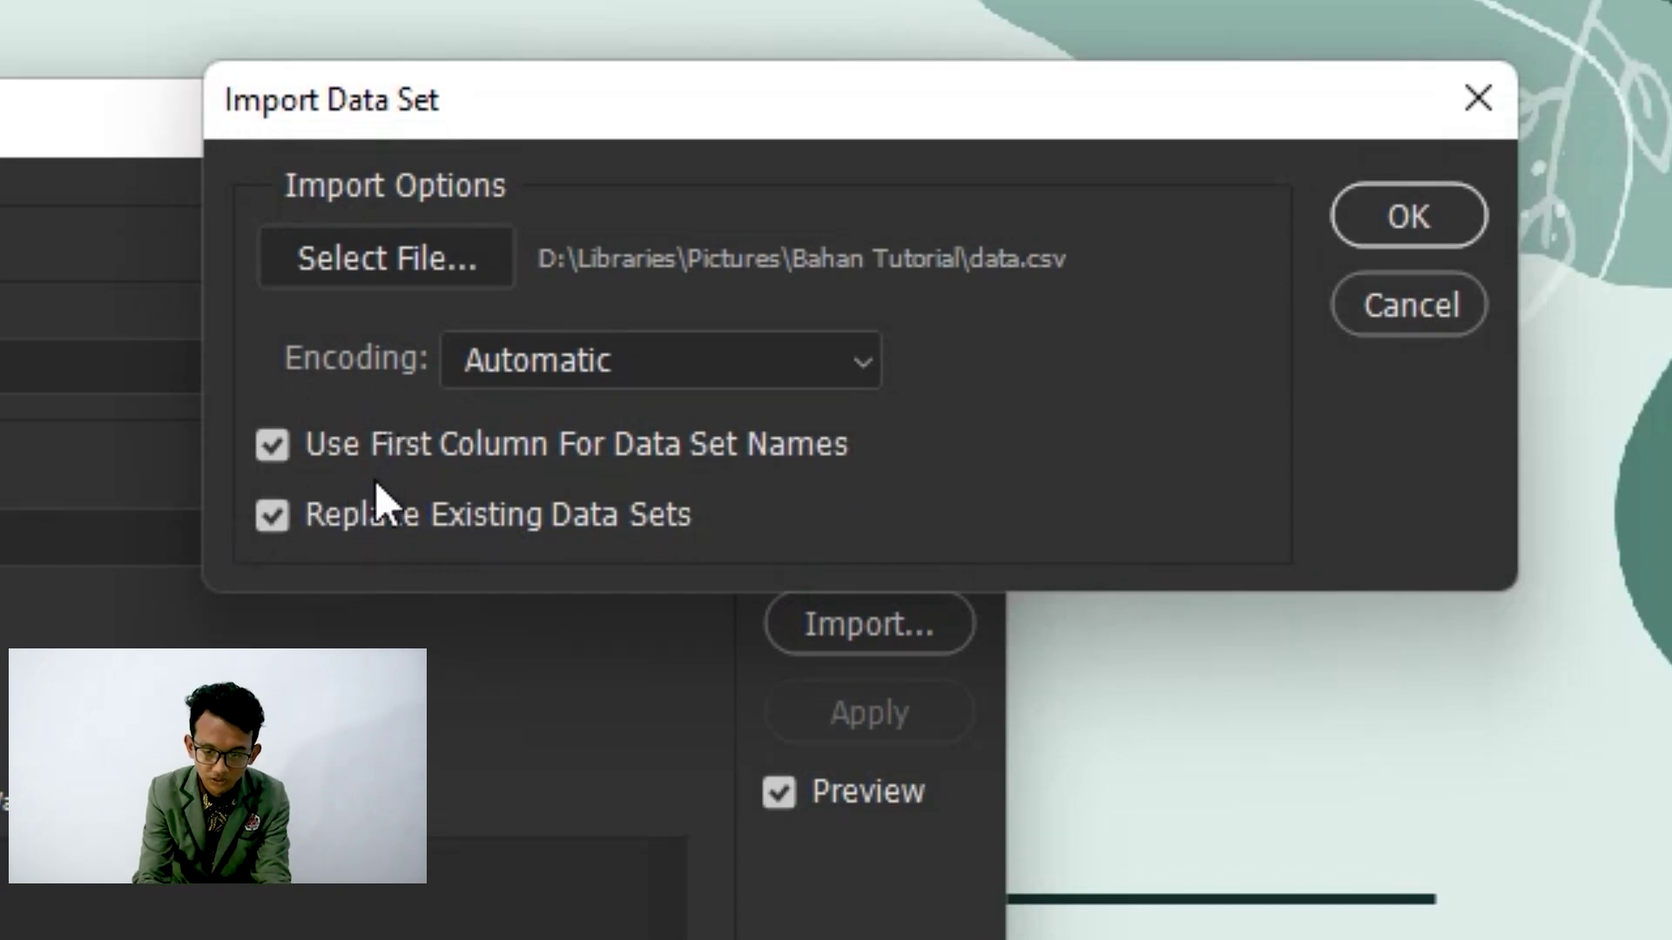
pyautogui.click(273, 447)
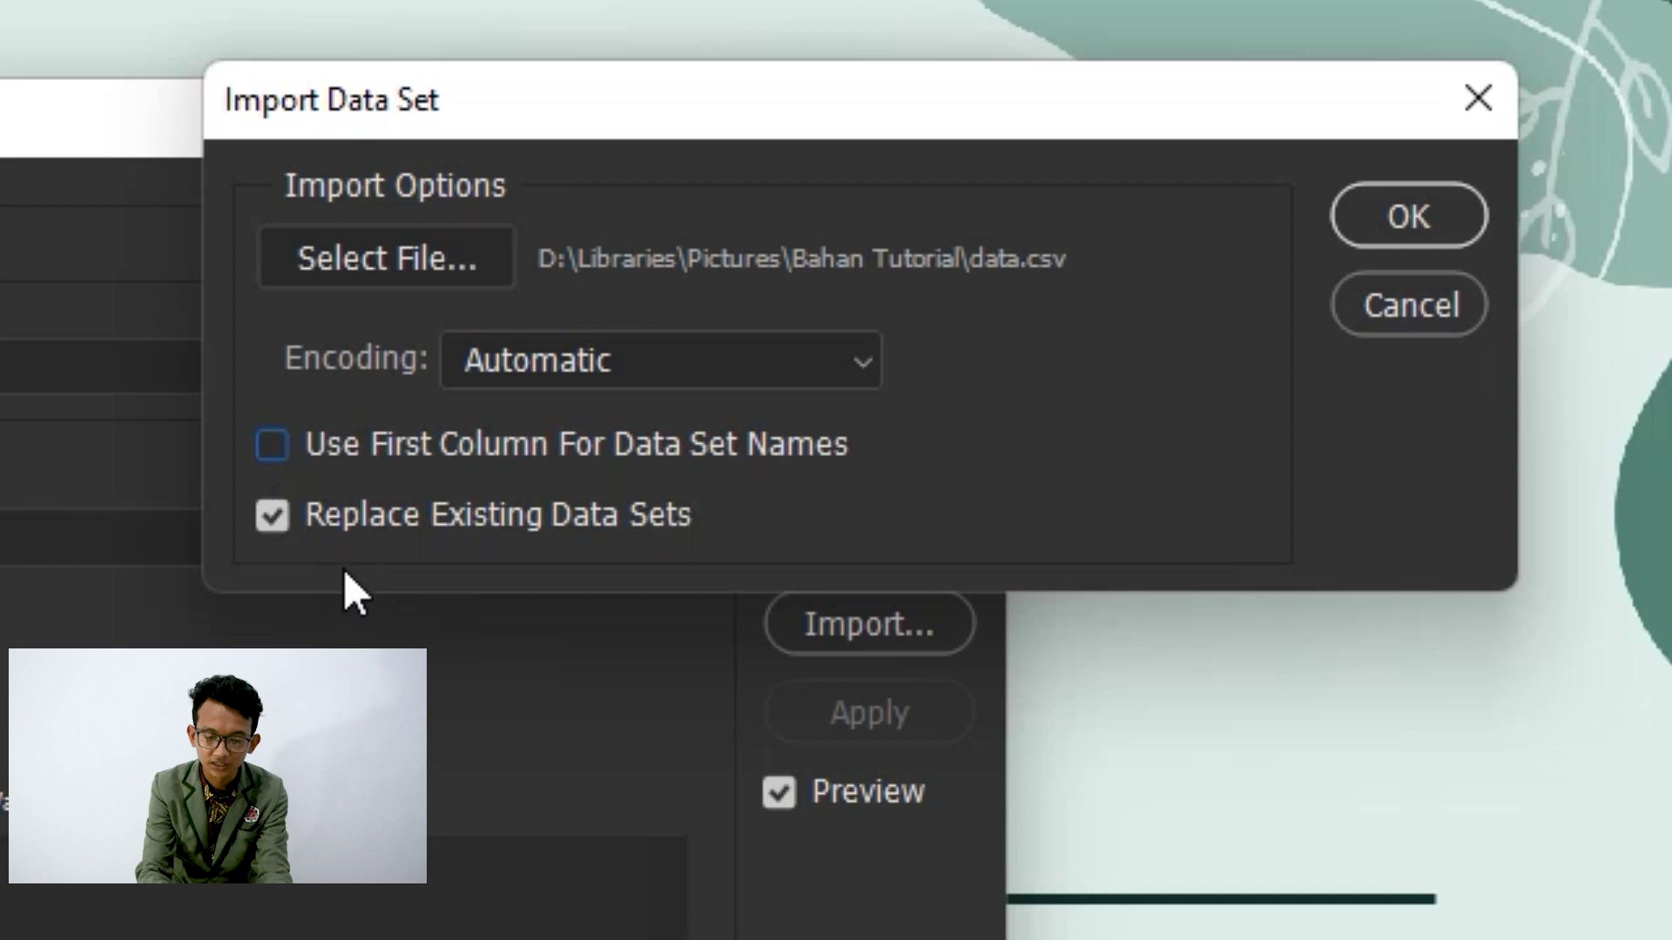
pyautogui.click(275, 448)
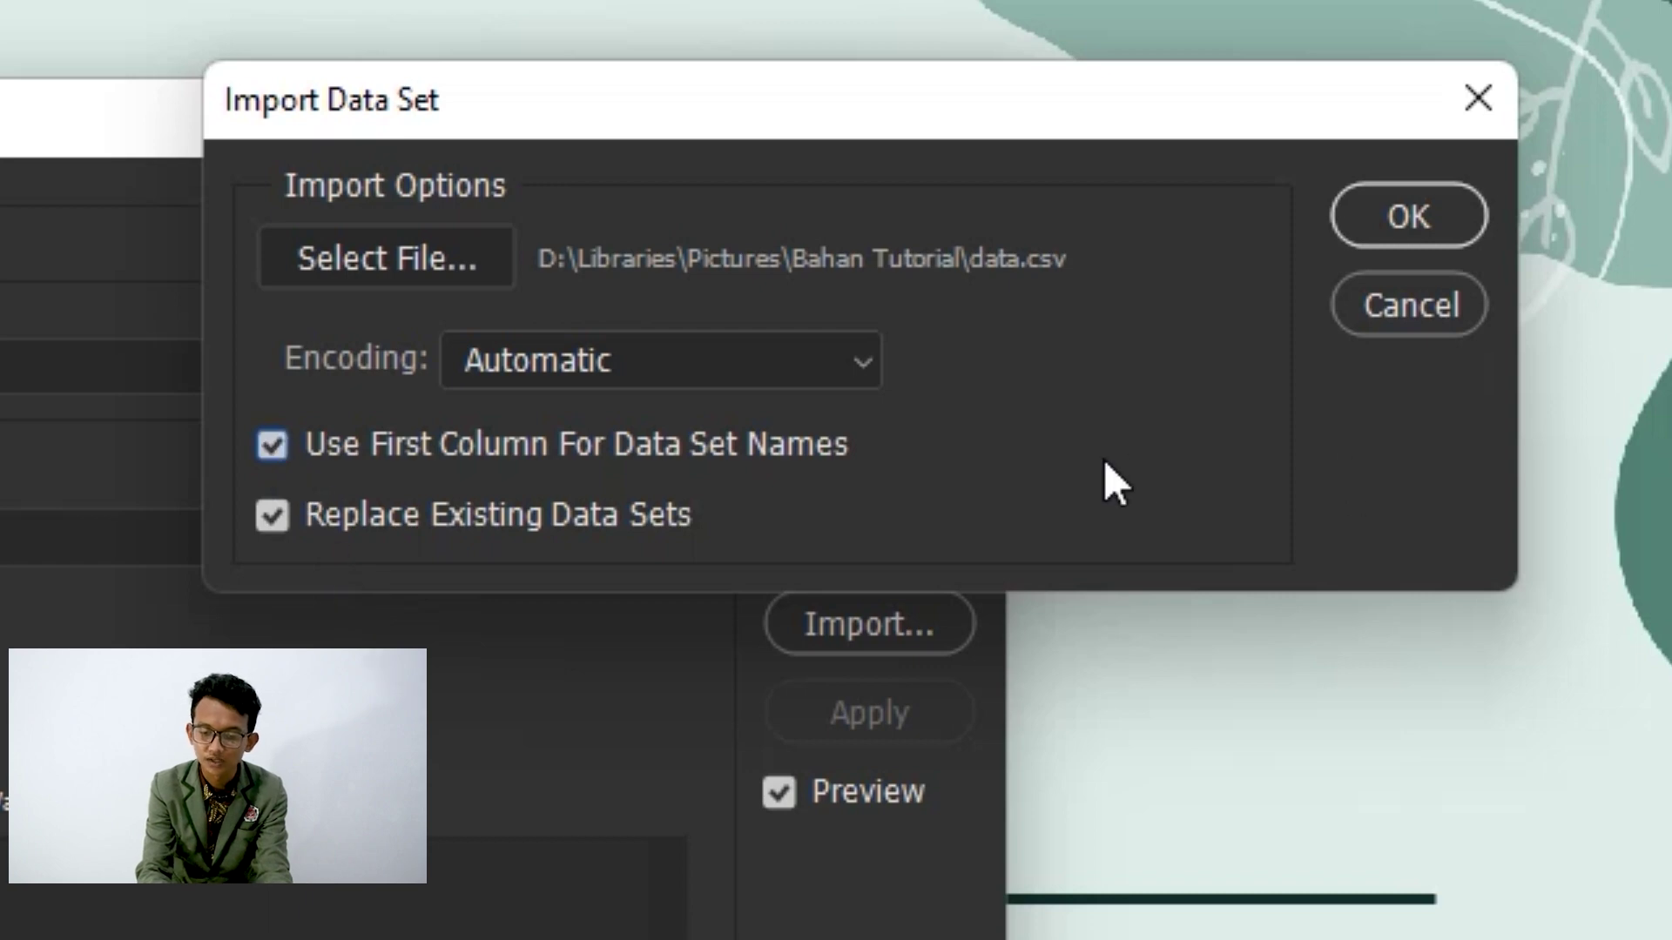
pyautogui.click(1426, 211)
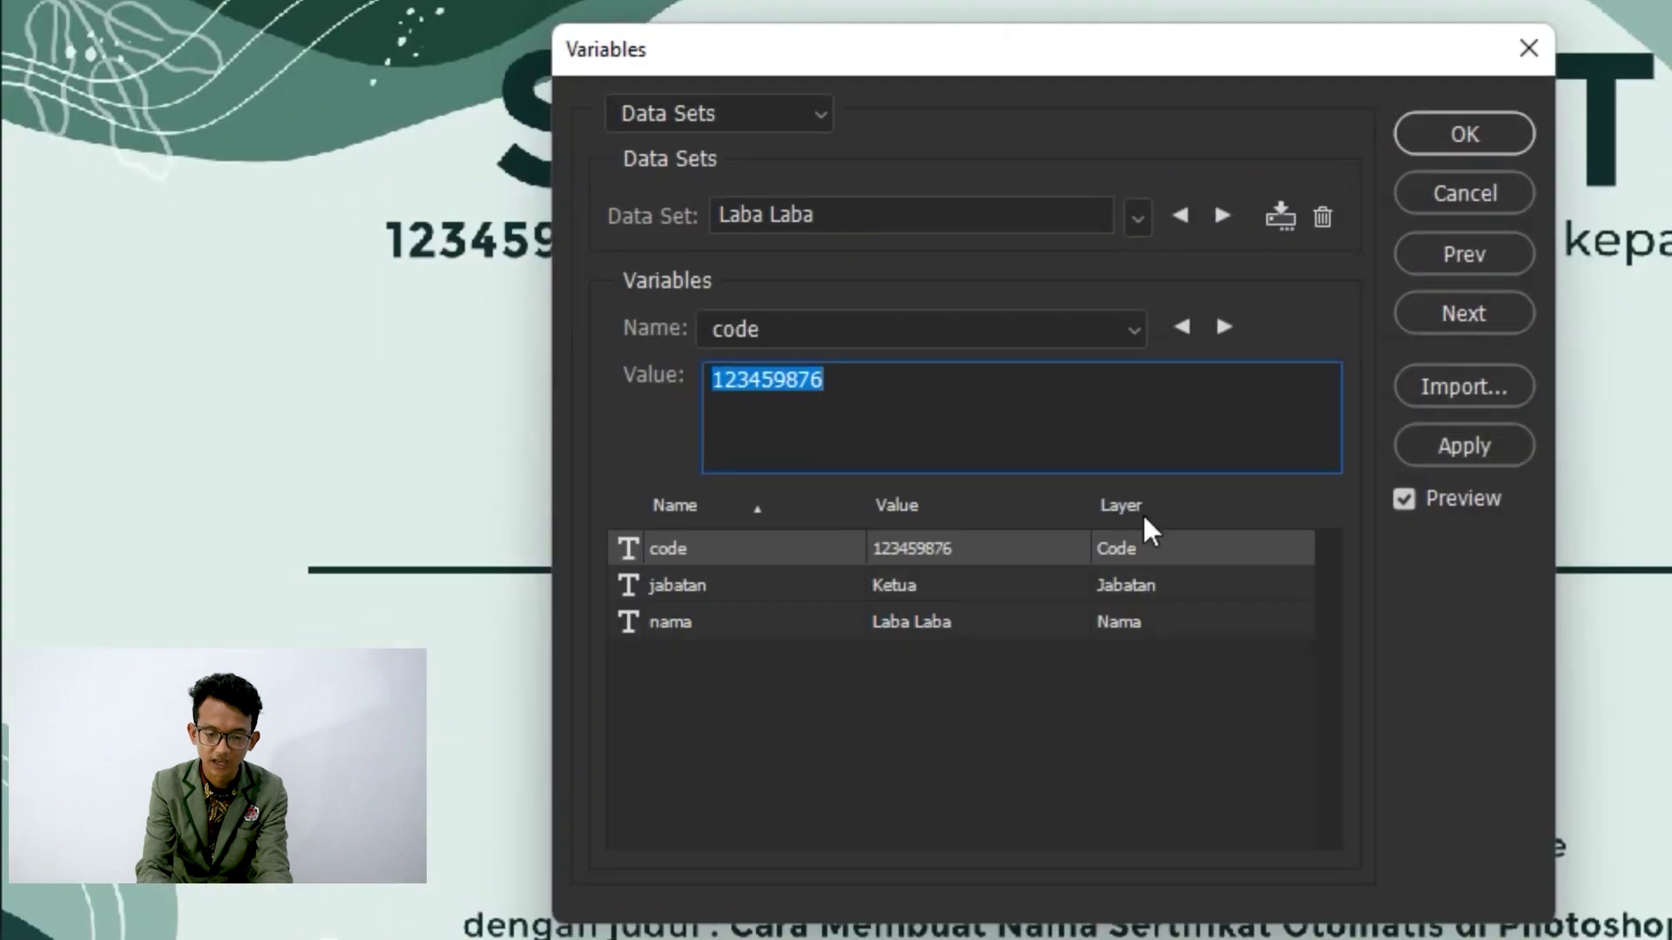
# Turn off the Variables live preview and move the window aside to see the certificate.
pyautogui.moveTo(1105, 61); pyautogui.dragTo(1671, 61)
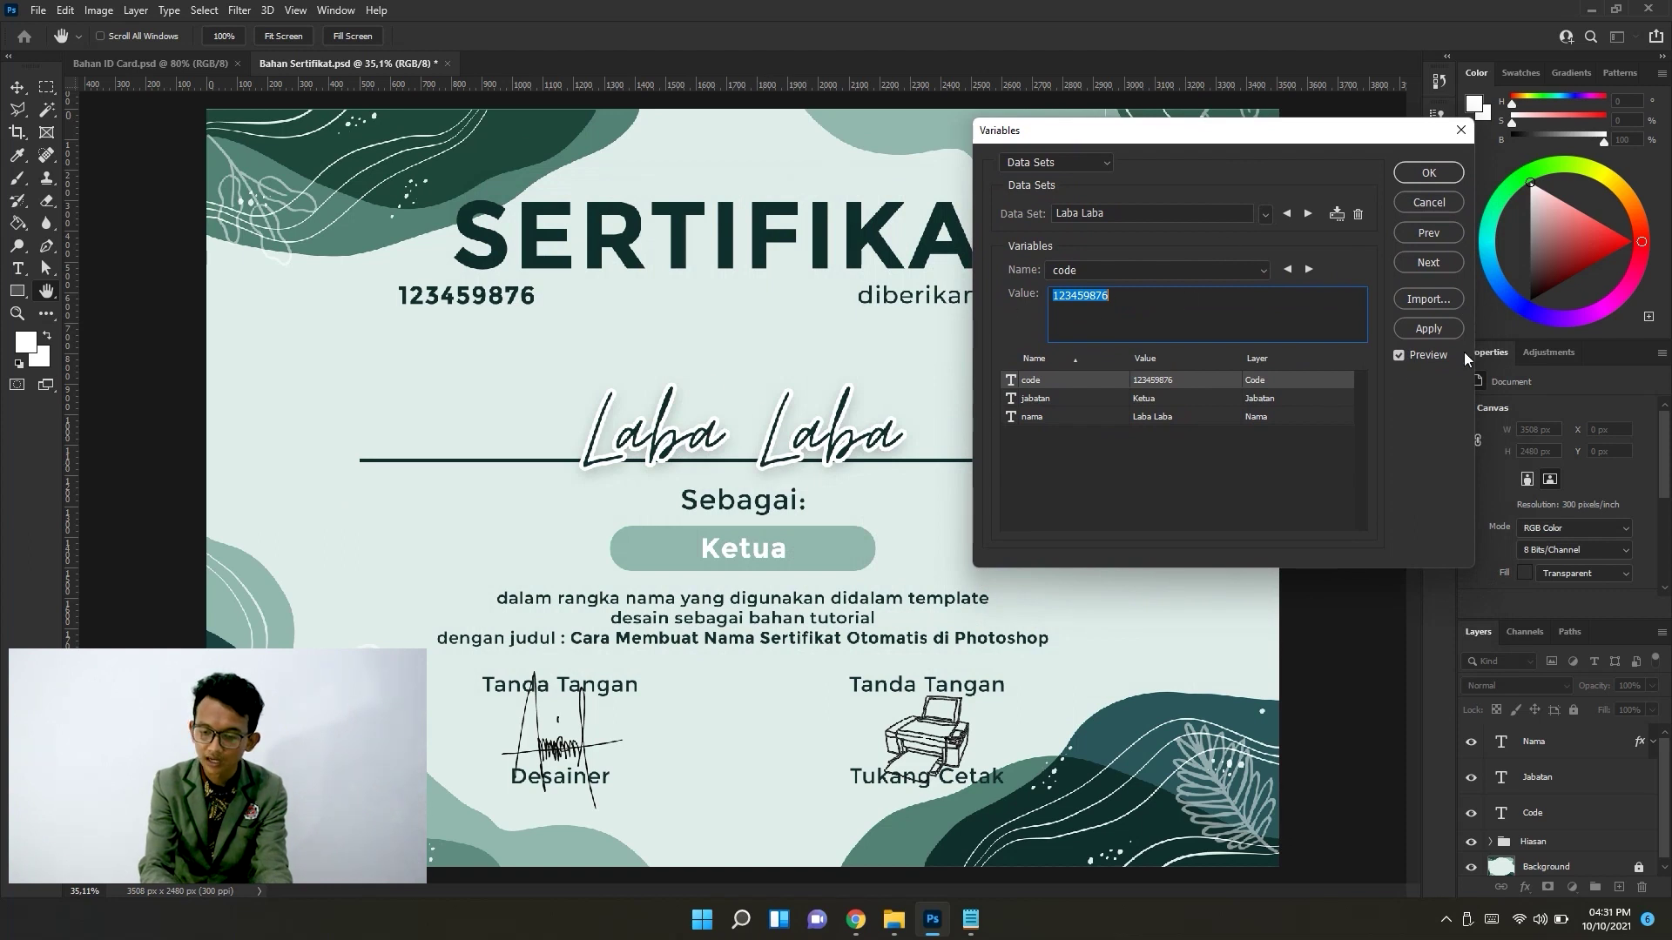
pyautogui.click(1397, 355)
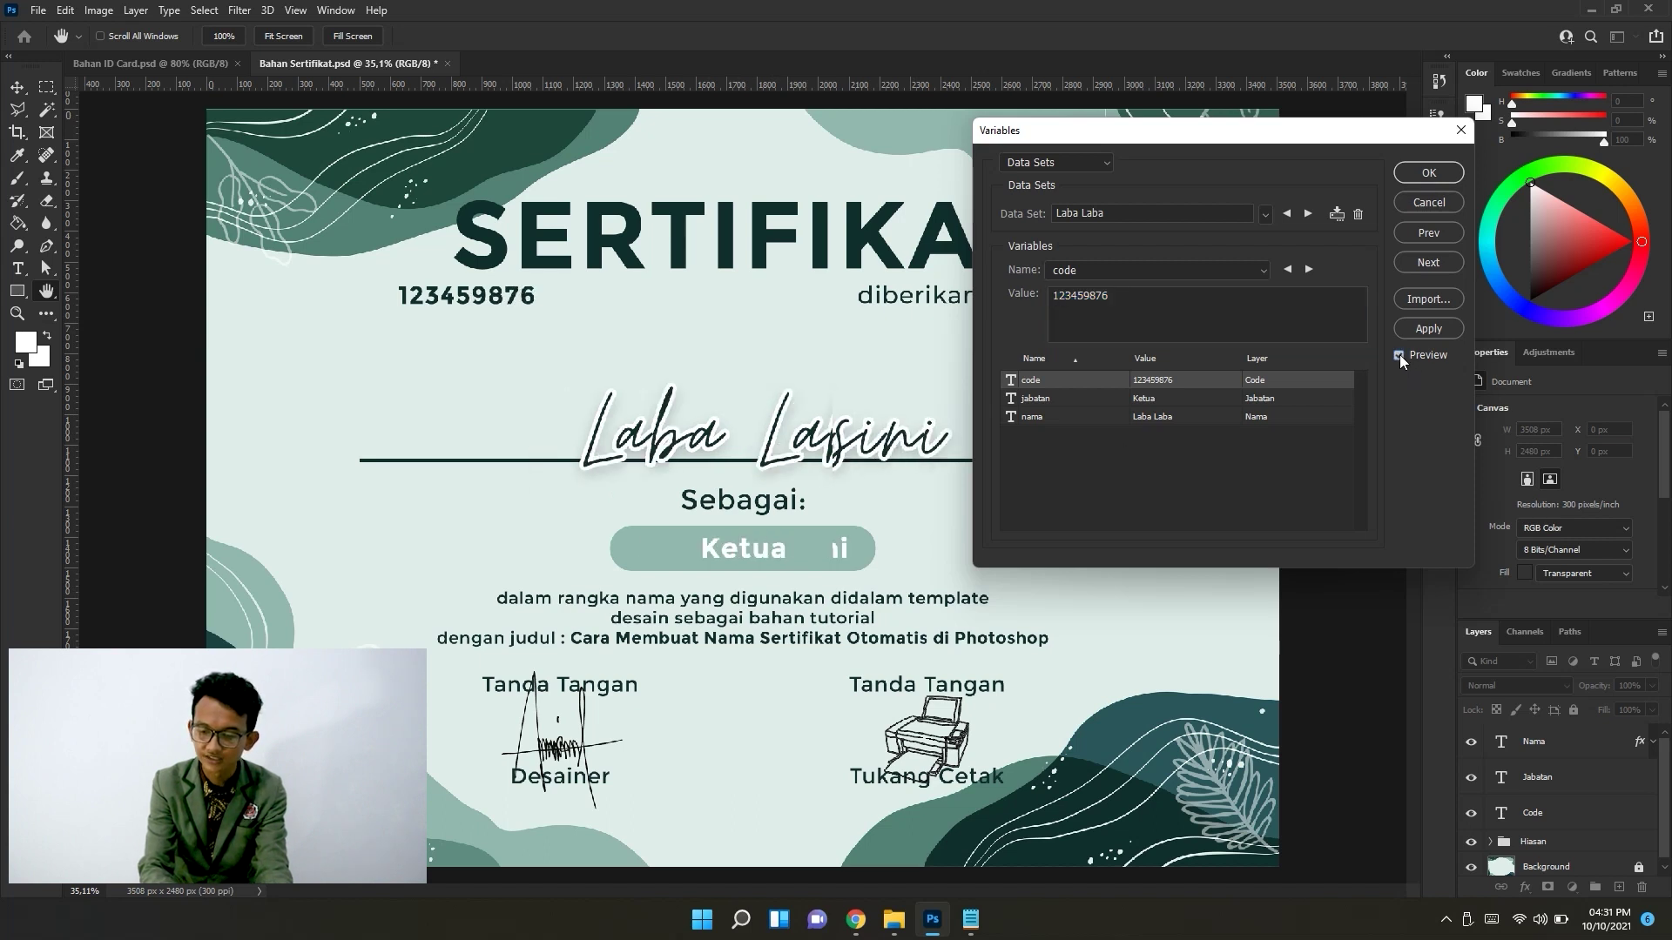
pyautogui.moveTo(1197, 137)
pyautogui.mouseDown()
pyautogui.moveTo(1287, 130)
pyautogui.moveTo(1228, 131)
pyautogui.mouseUp()
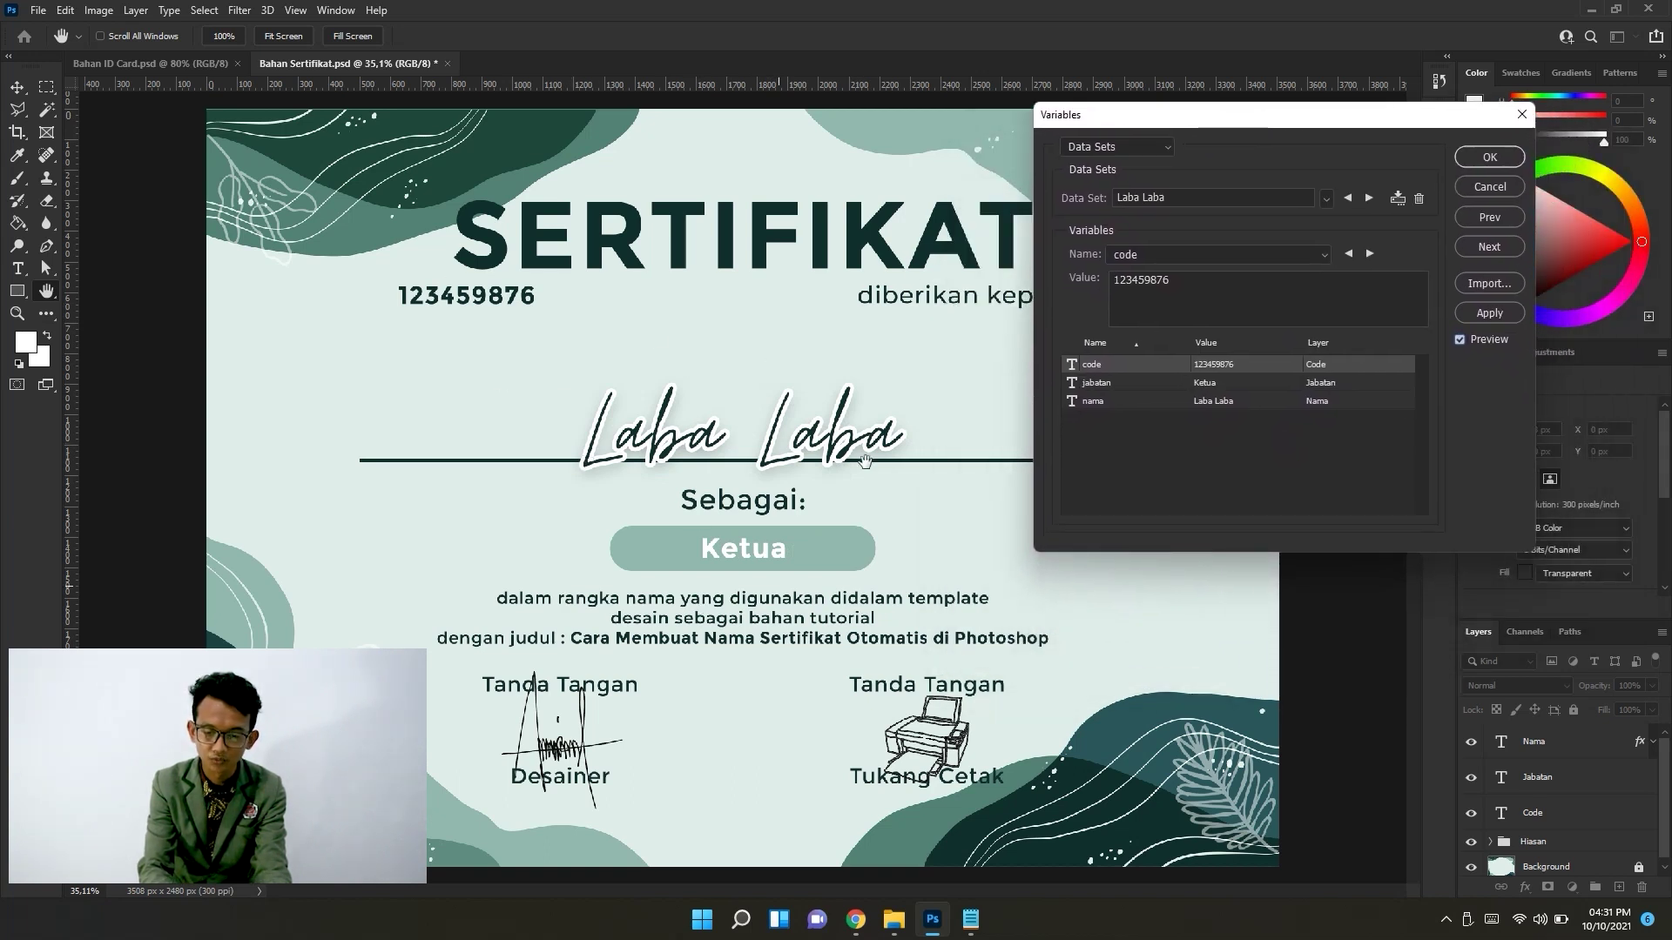
# Step through the Gajah Sumatera, Kucing Persia, Ikan Paus, Burung Kakaktua and Laba Laba data sets.
pyautogui.click(1370, 198)
pyautogui.click(1370, 199)
pyautogui.click(1370, 199)
pyautogui.click(1369, 199)
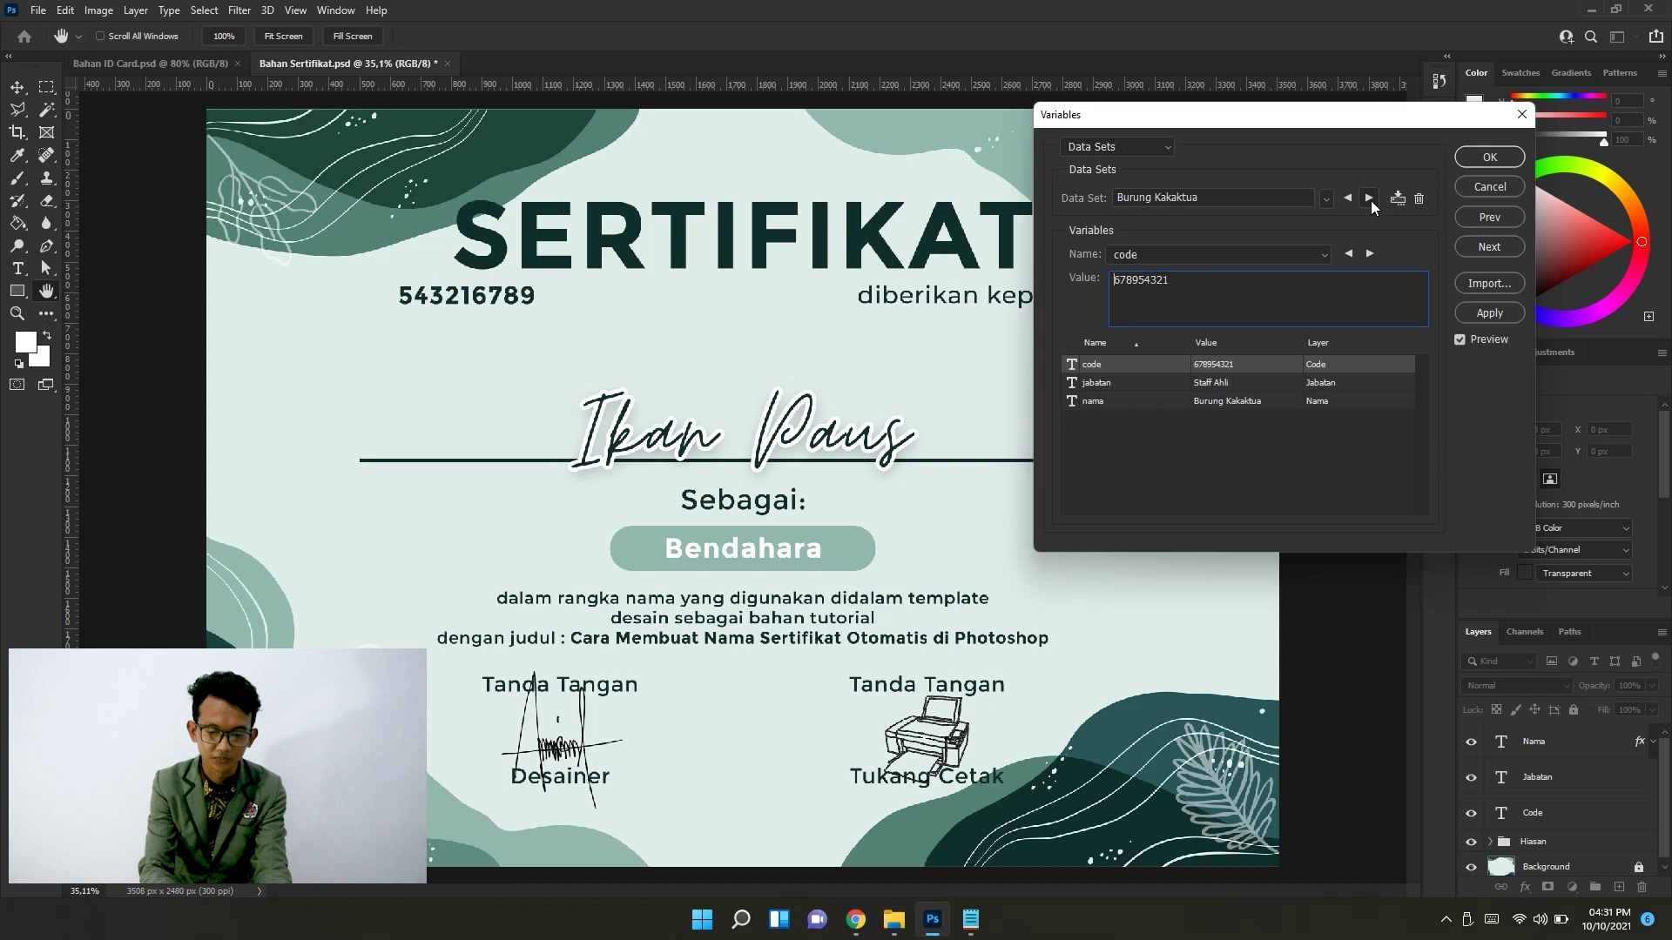
pyautogui.click(1370, 199)
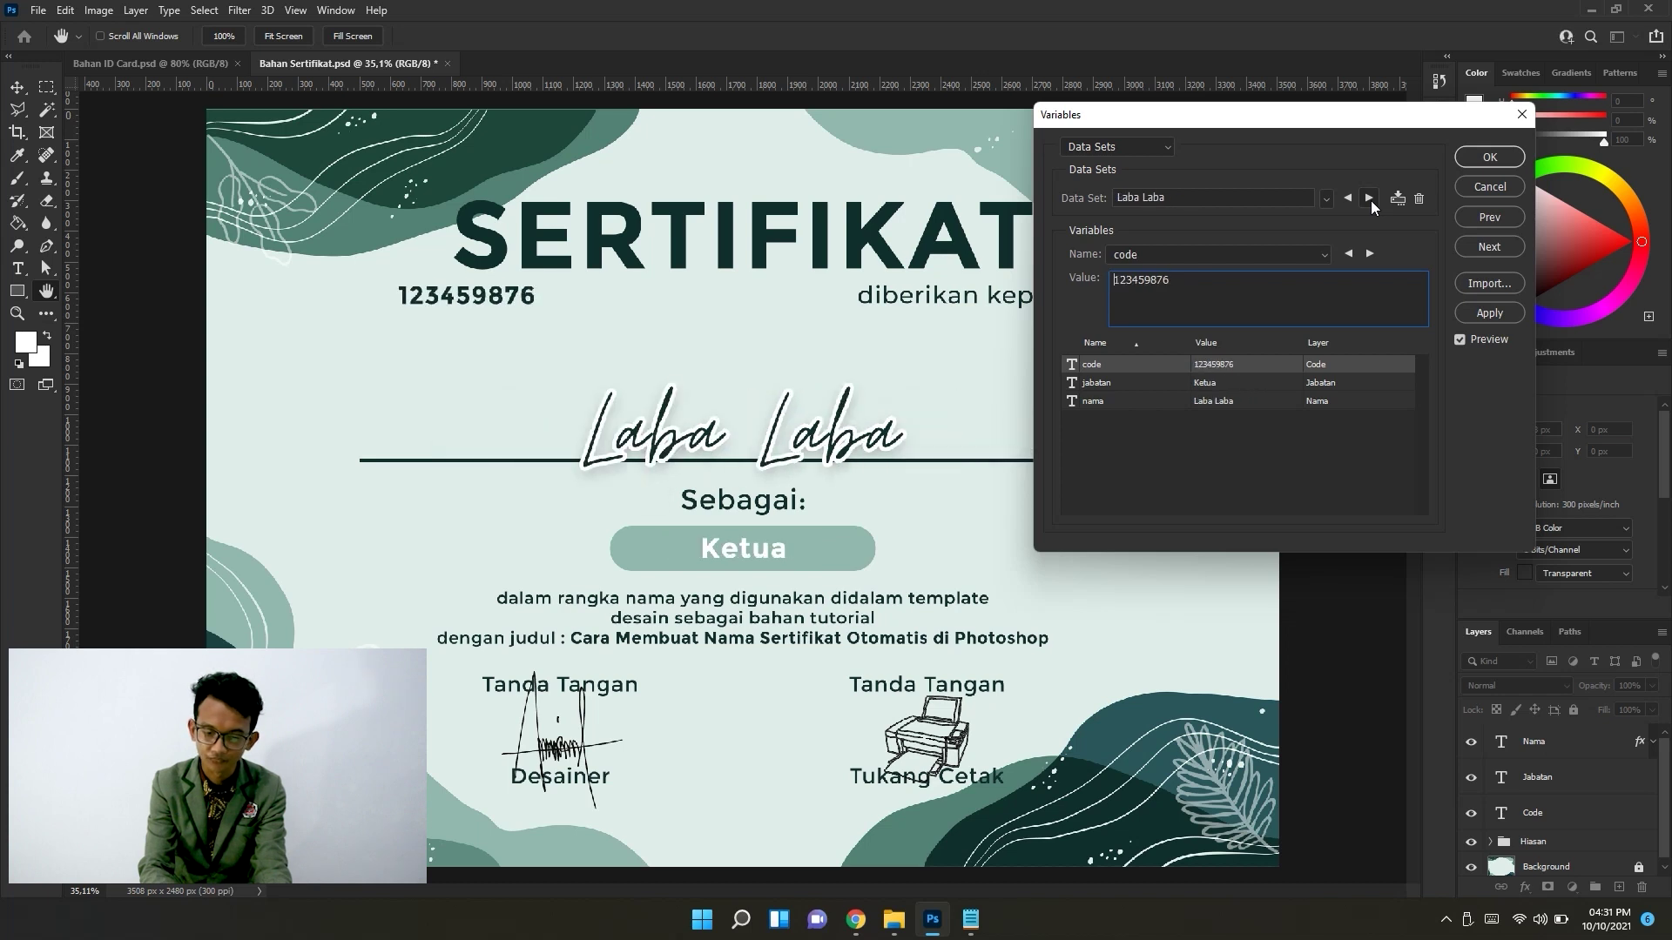
pyautogui.moveTo(1294, 124); pyautogui.dragTo(1068, 133)
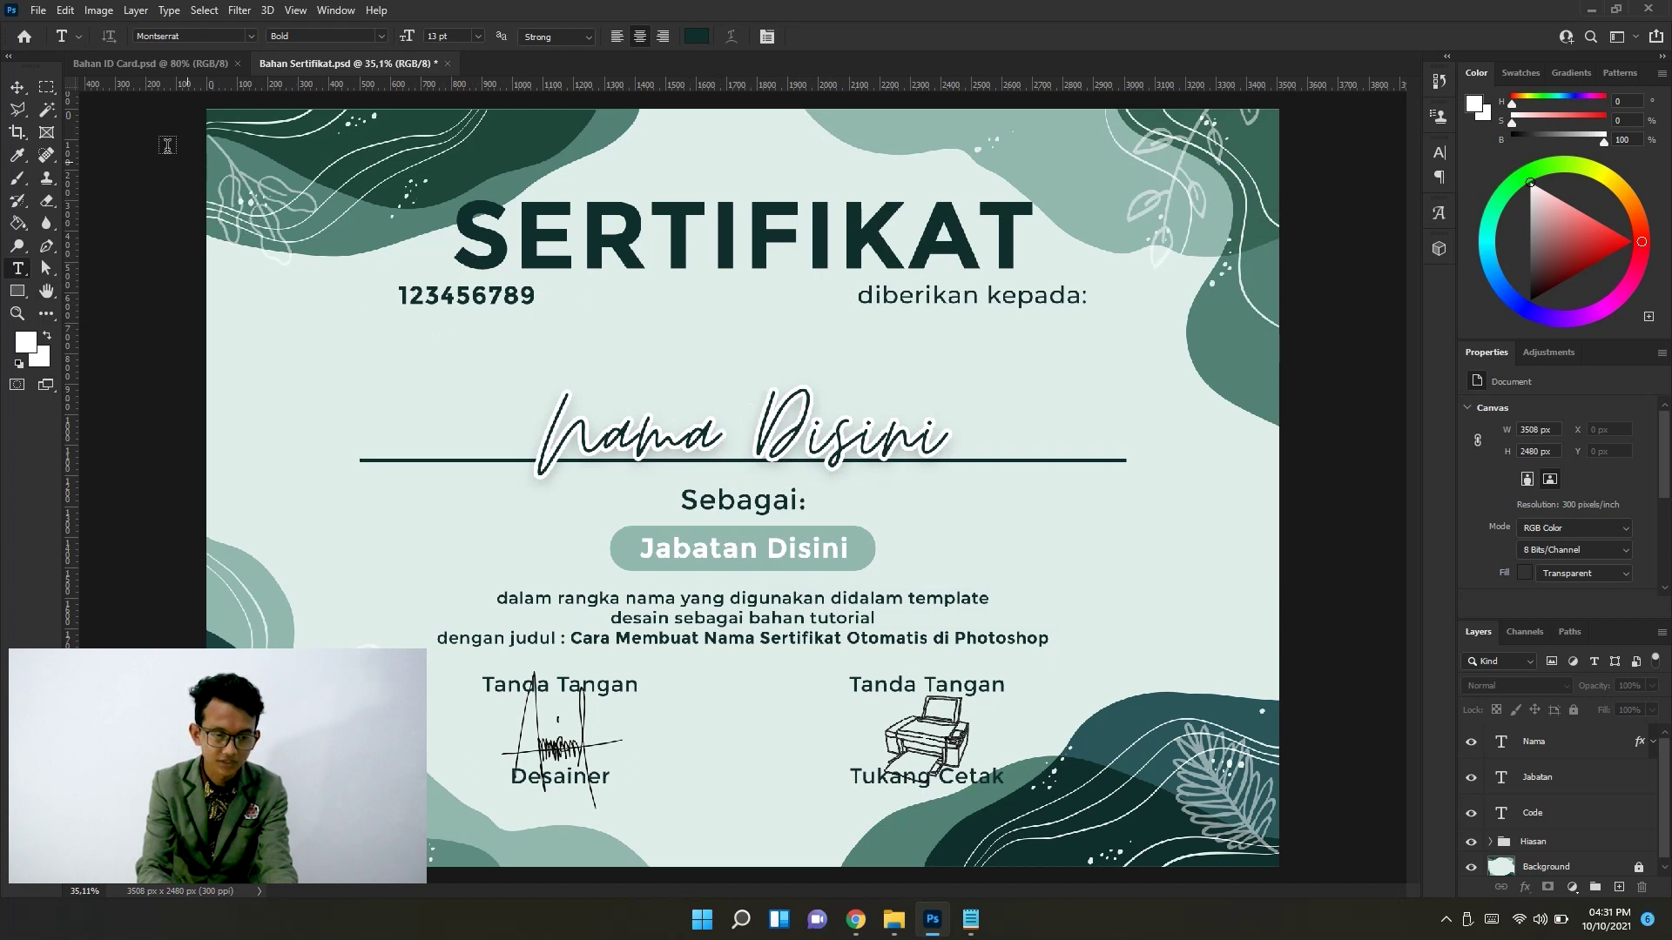
# Open the File > Export > Data Sets as Files dialog.
pyautogui.click(38, 10)
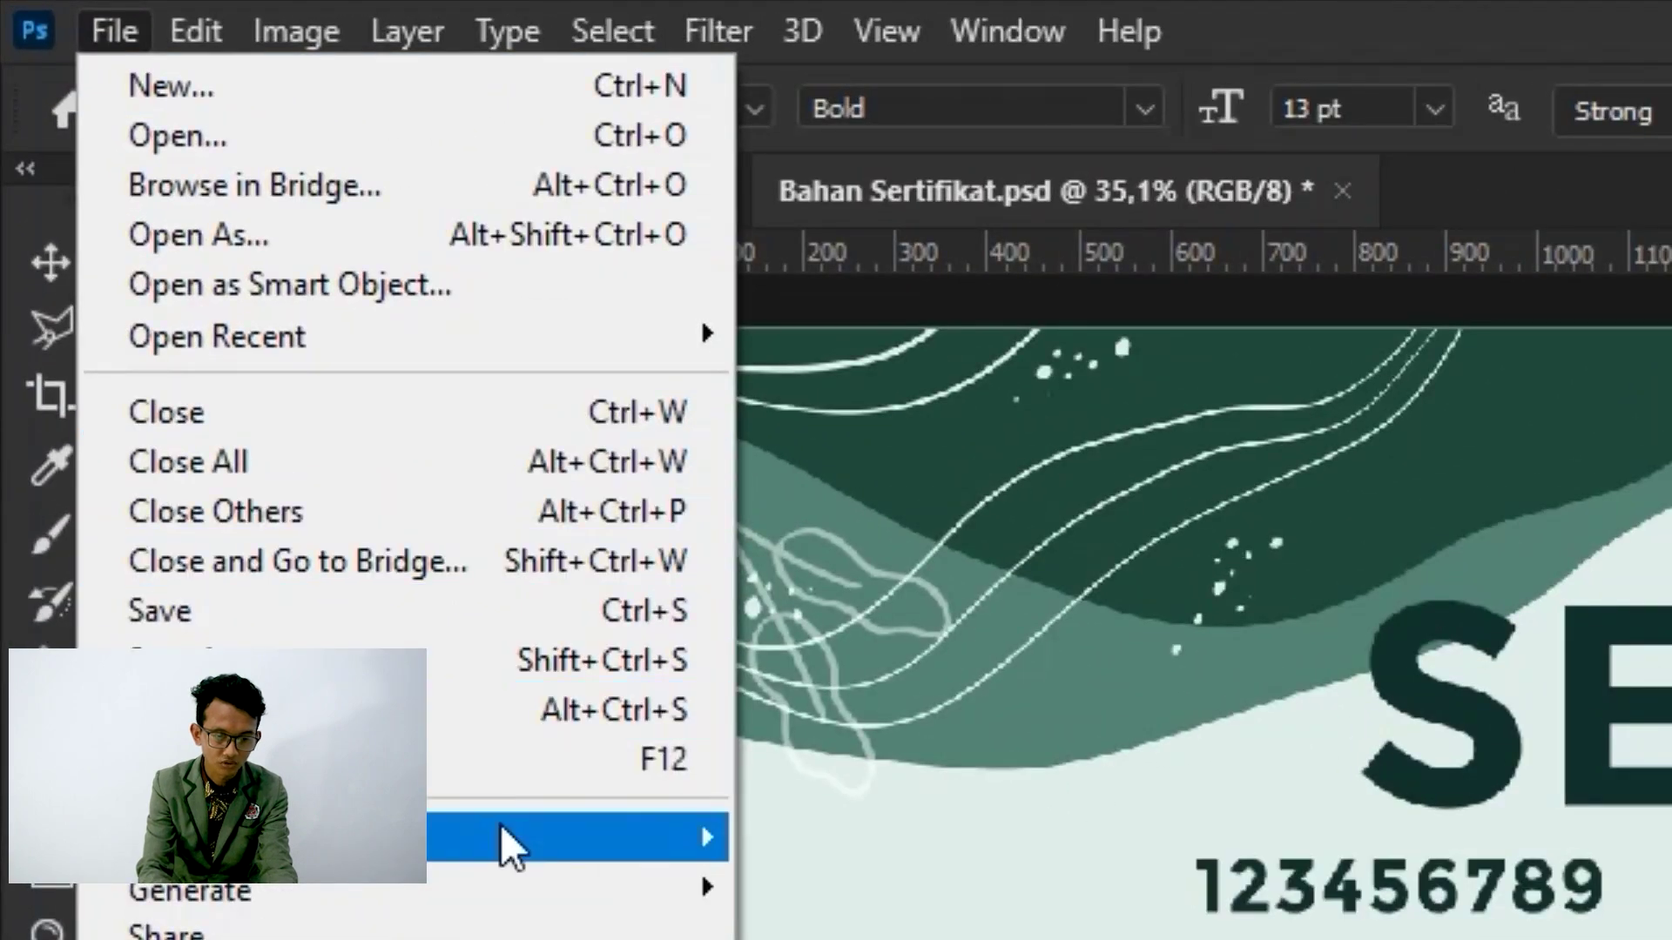
pyautogui.moveTo(392, 89)
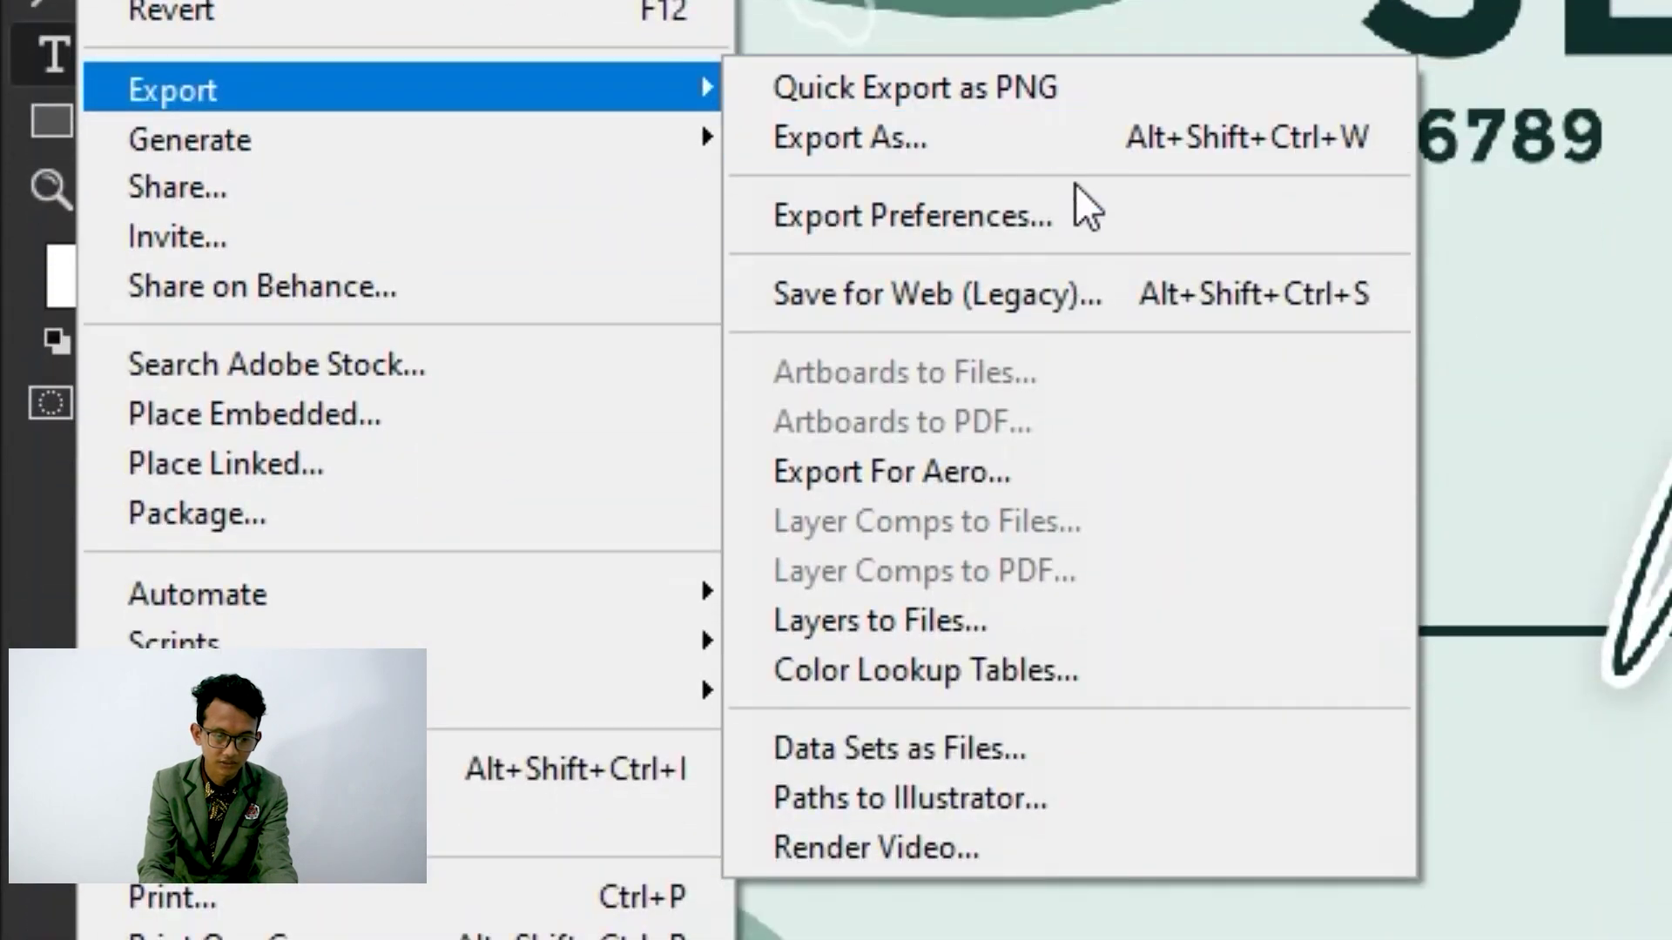
pyautogui.click(1187, 736)
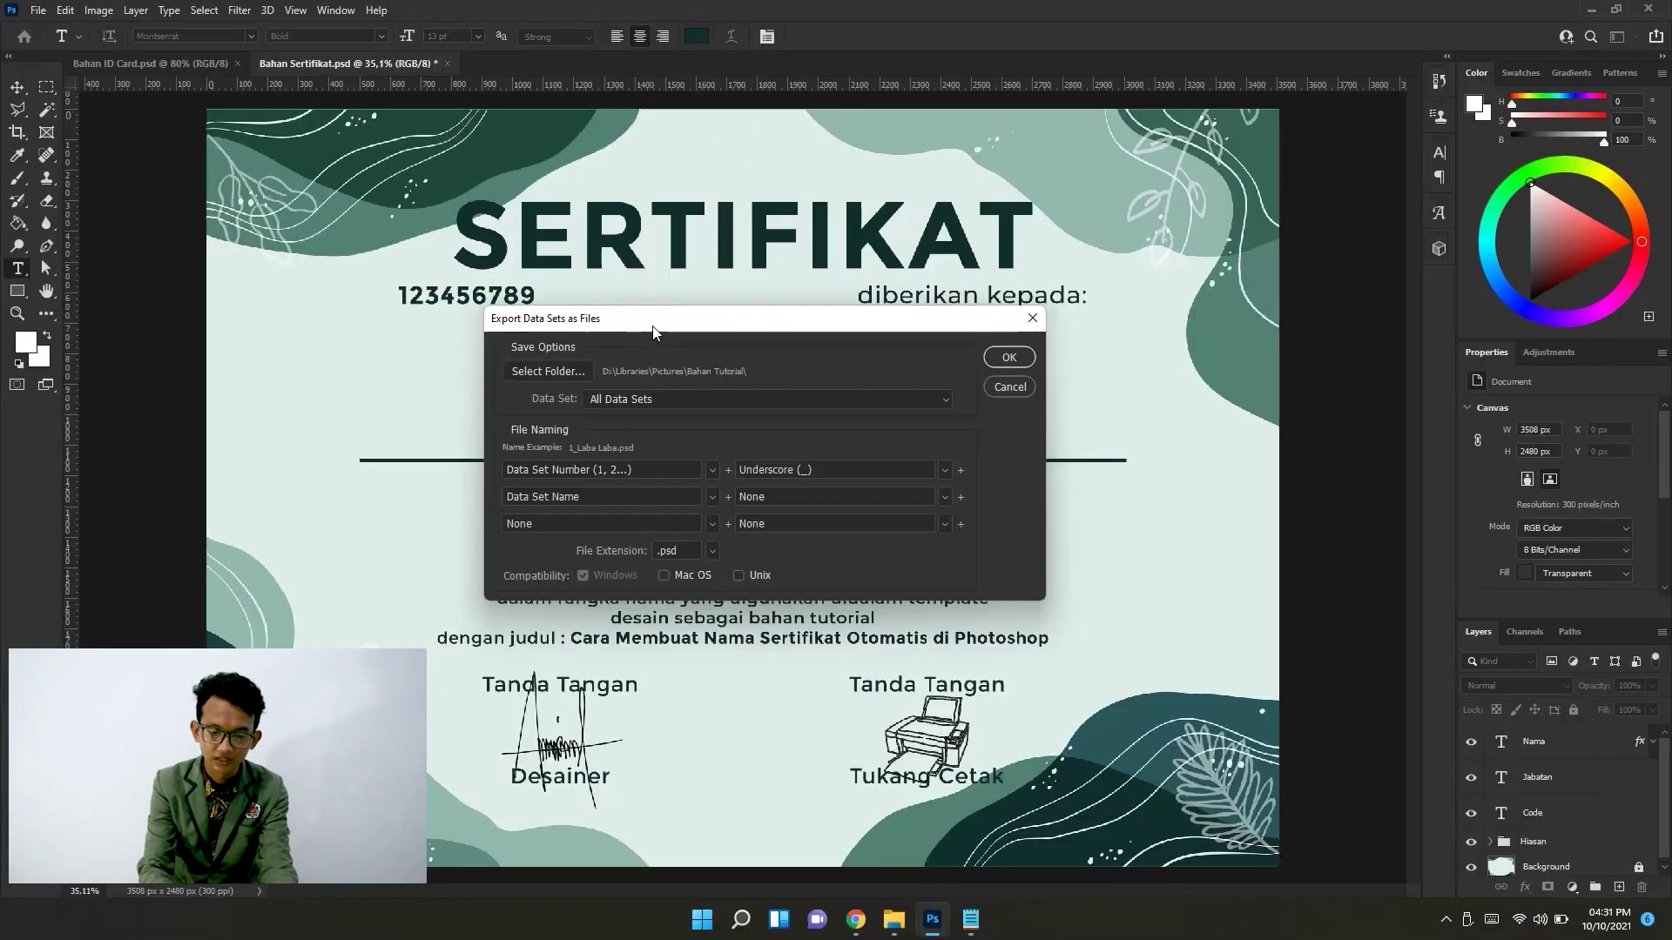
pyautogui.moveTo(653, 331); pyautogui.dragTo(918, 282)
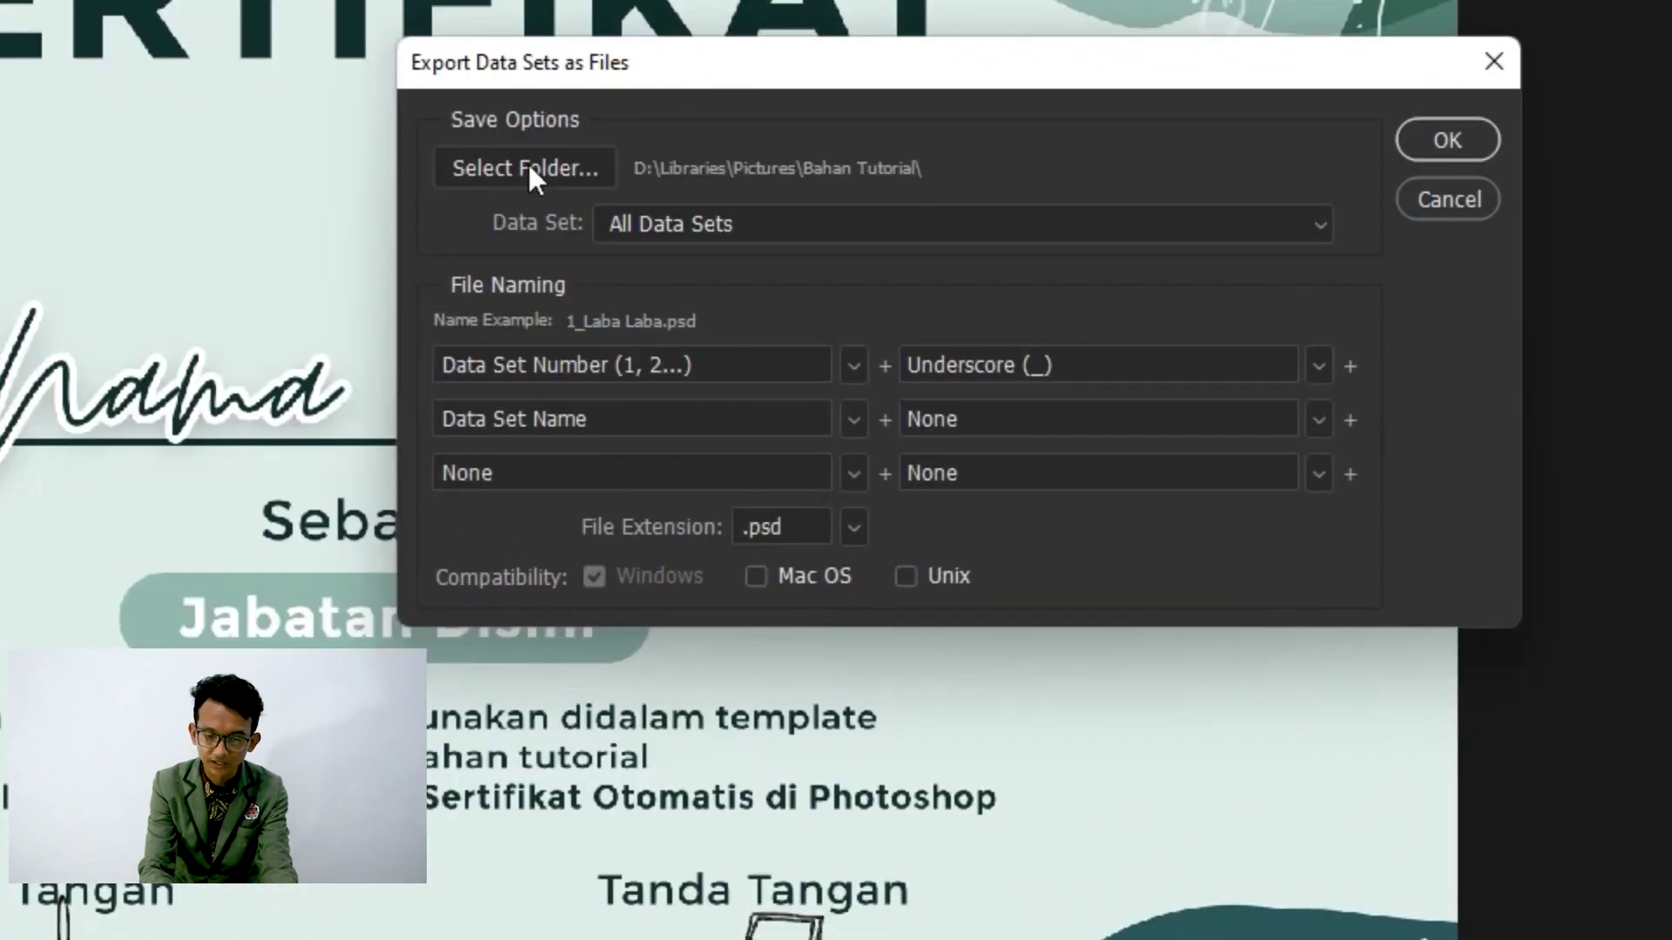
# Create a folder named Terserah in Pictures > Bahan Tutorial and set it as the export destination.
pyautogui.click(529, 165)
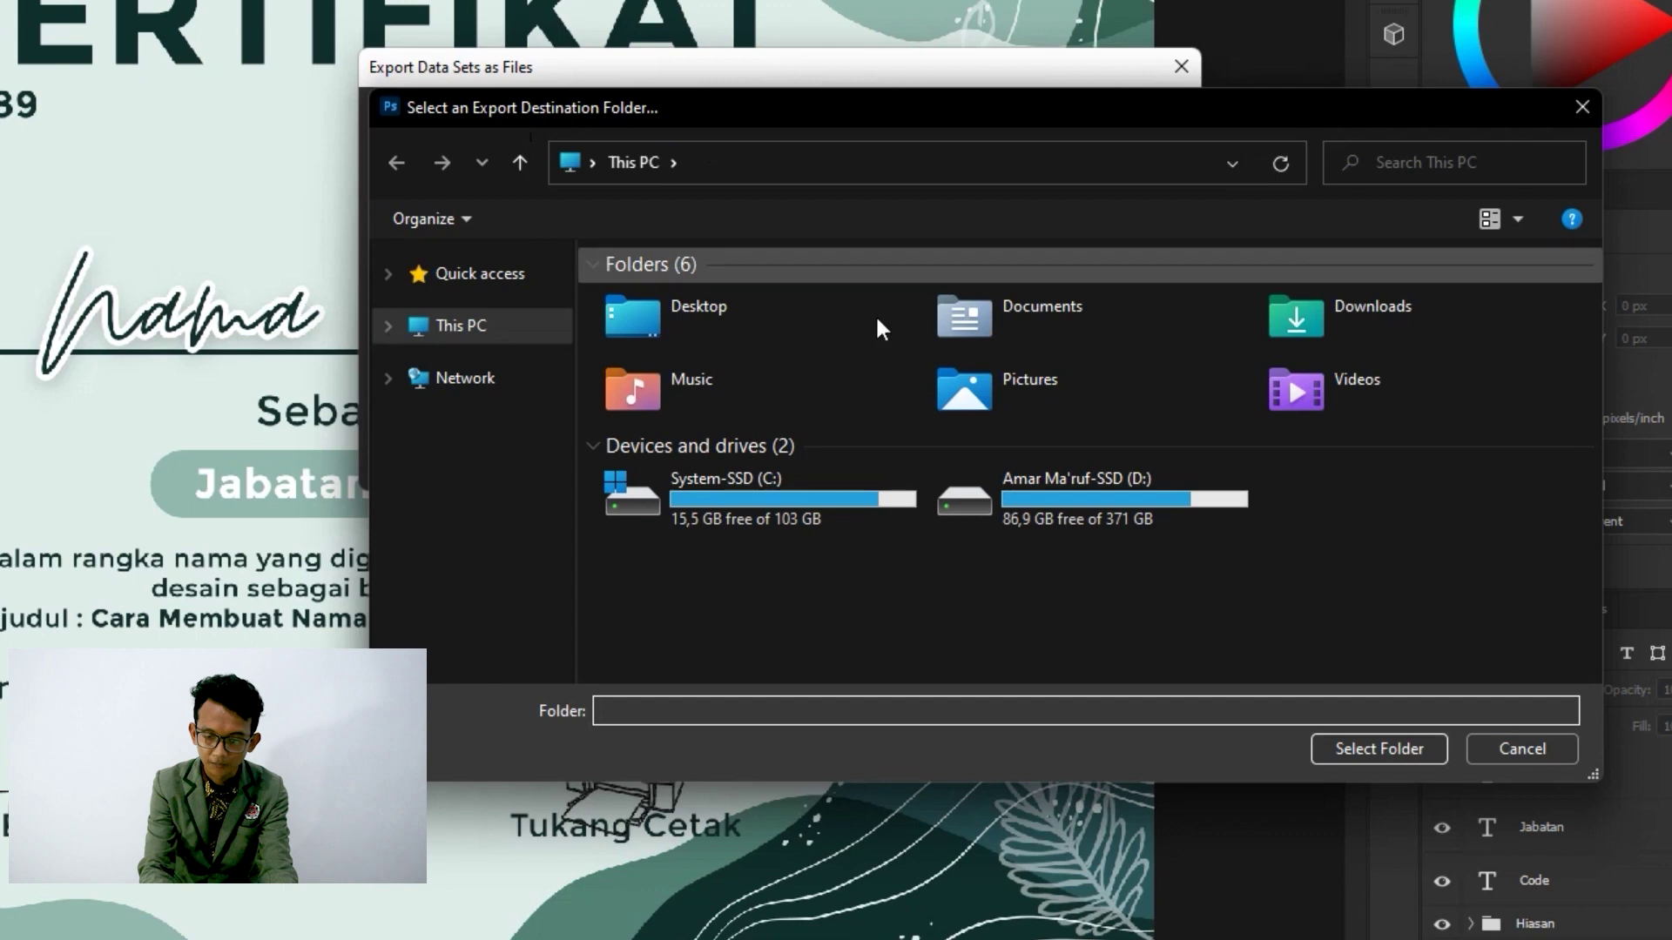
pyautogui.doubleClick(1121, 398)
pyautogui.doubleClick(1491, 341)
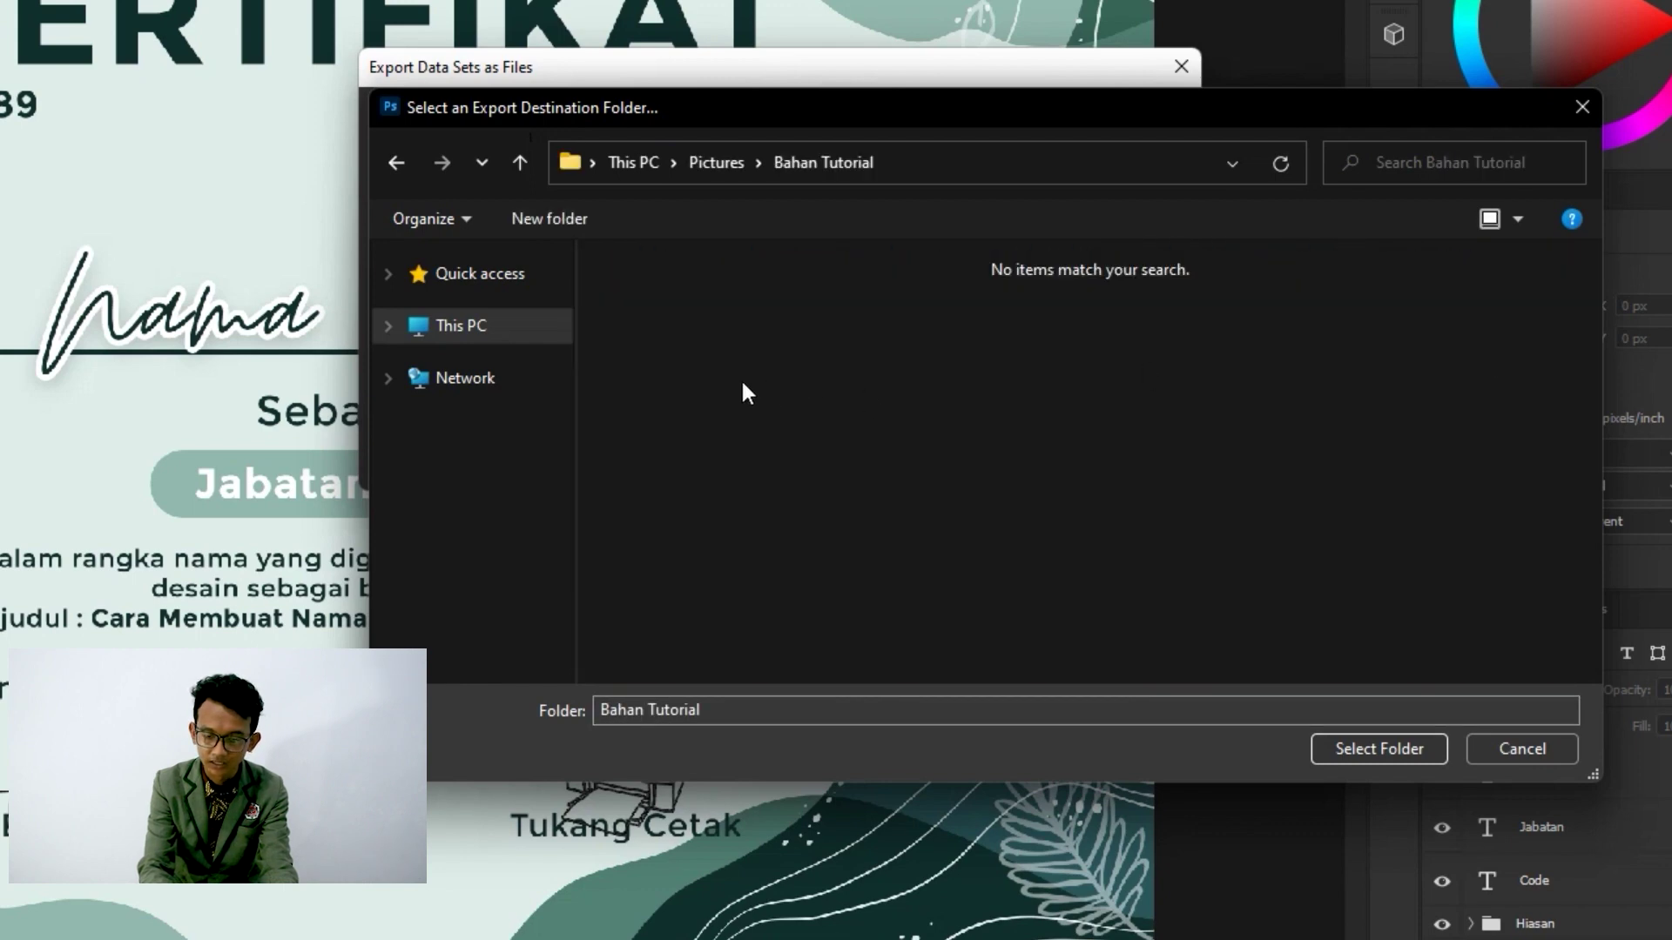
pyautogui.click(559, 223)
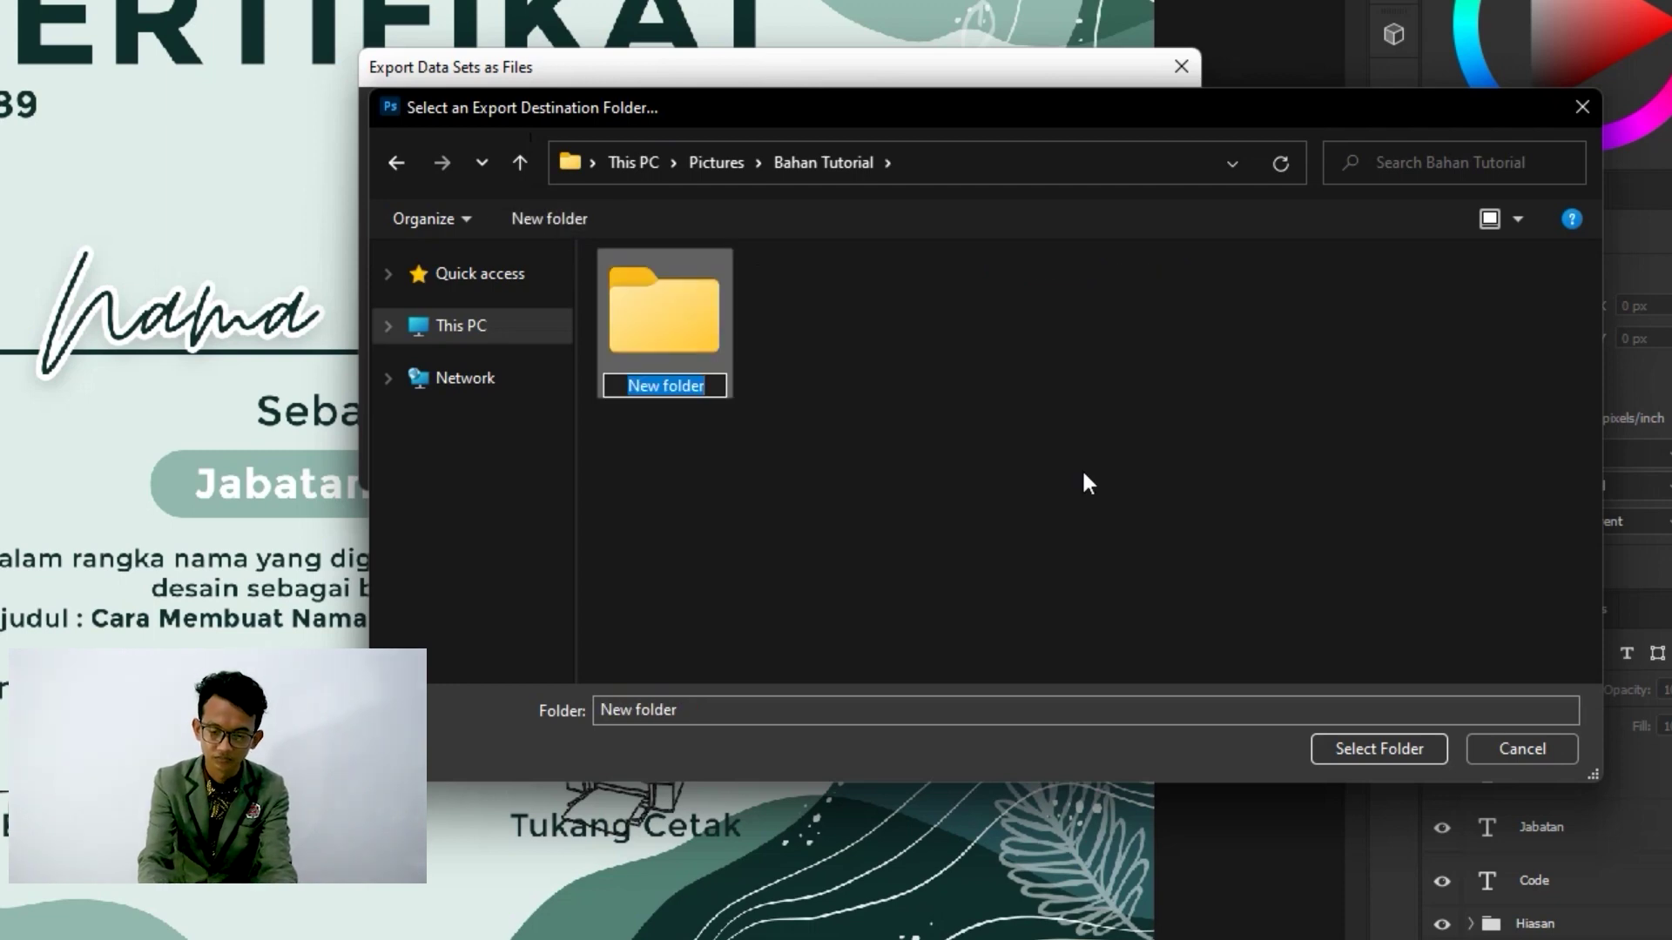
pyautogui.write('Terserah')
pyautogui.press('Return')
pyautogui.press('Return')
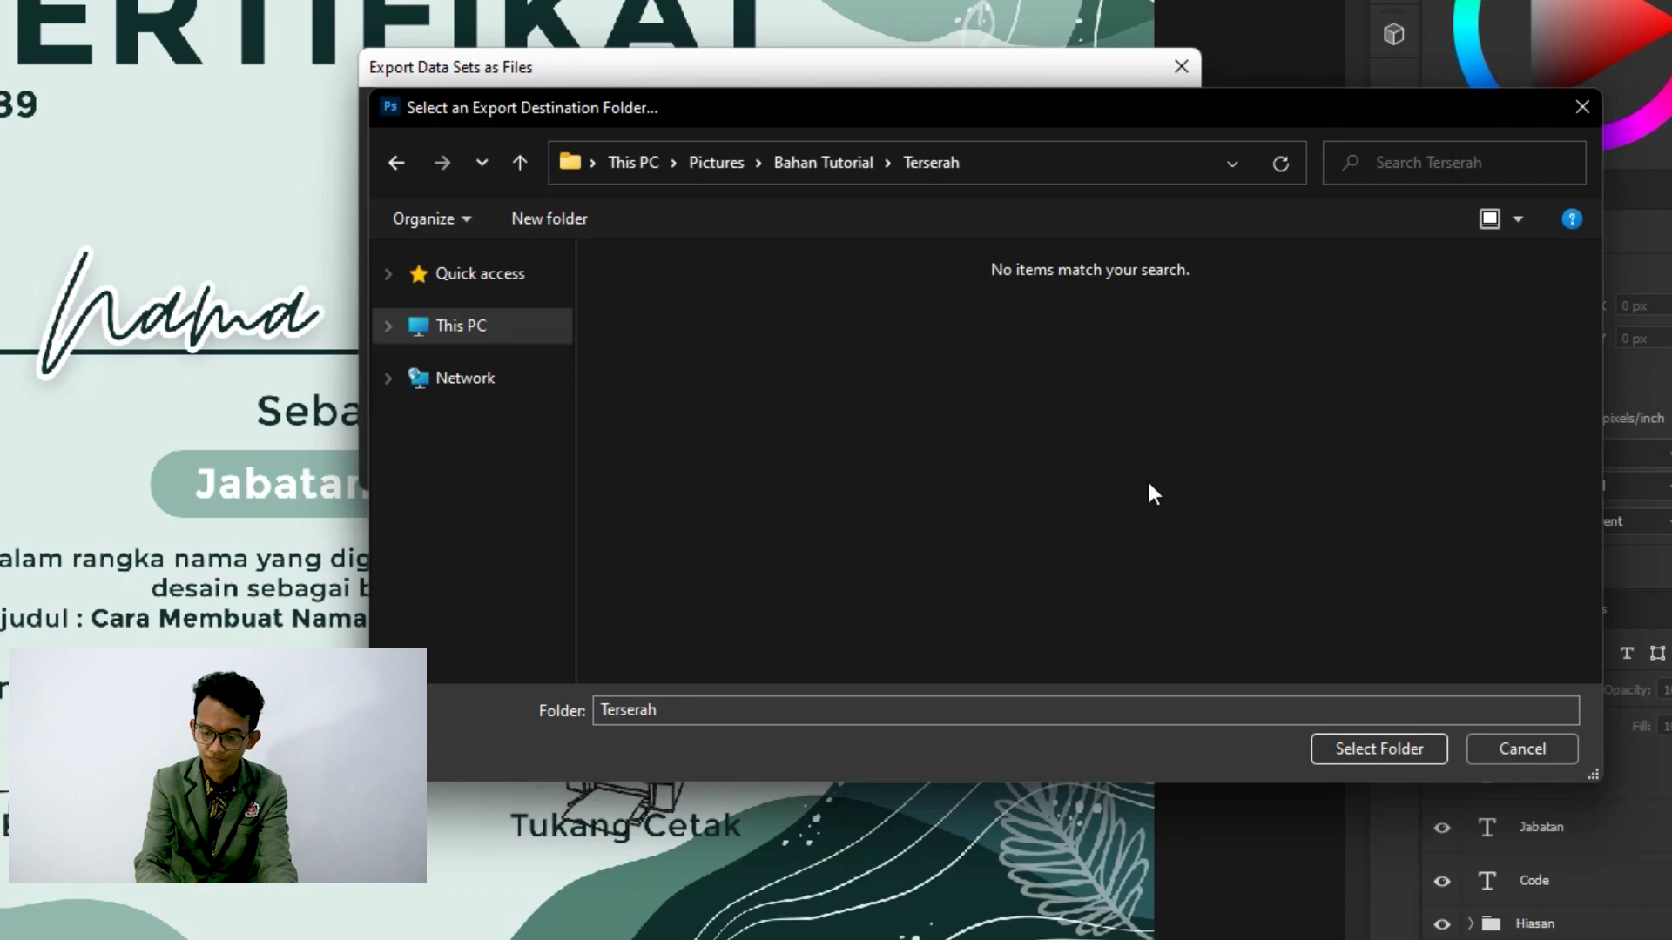
pyautogui.click(1348, 748)
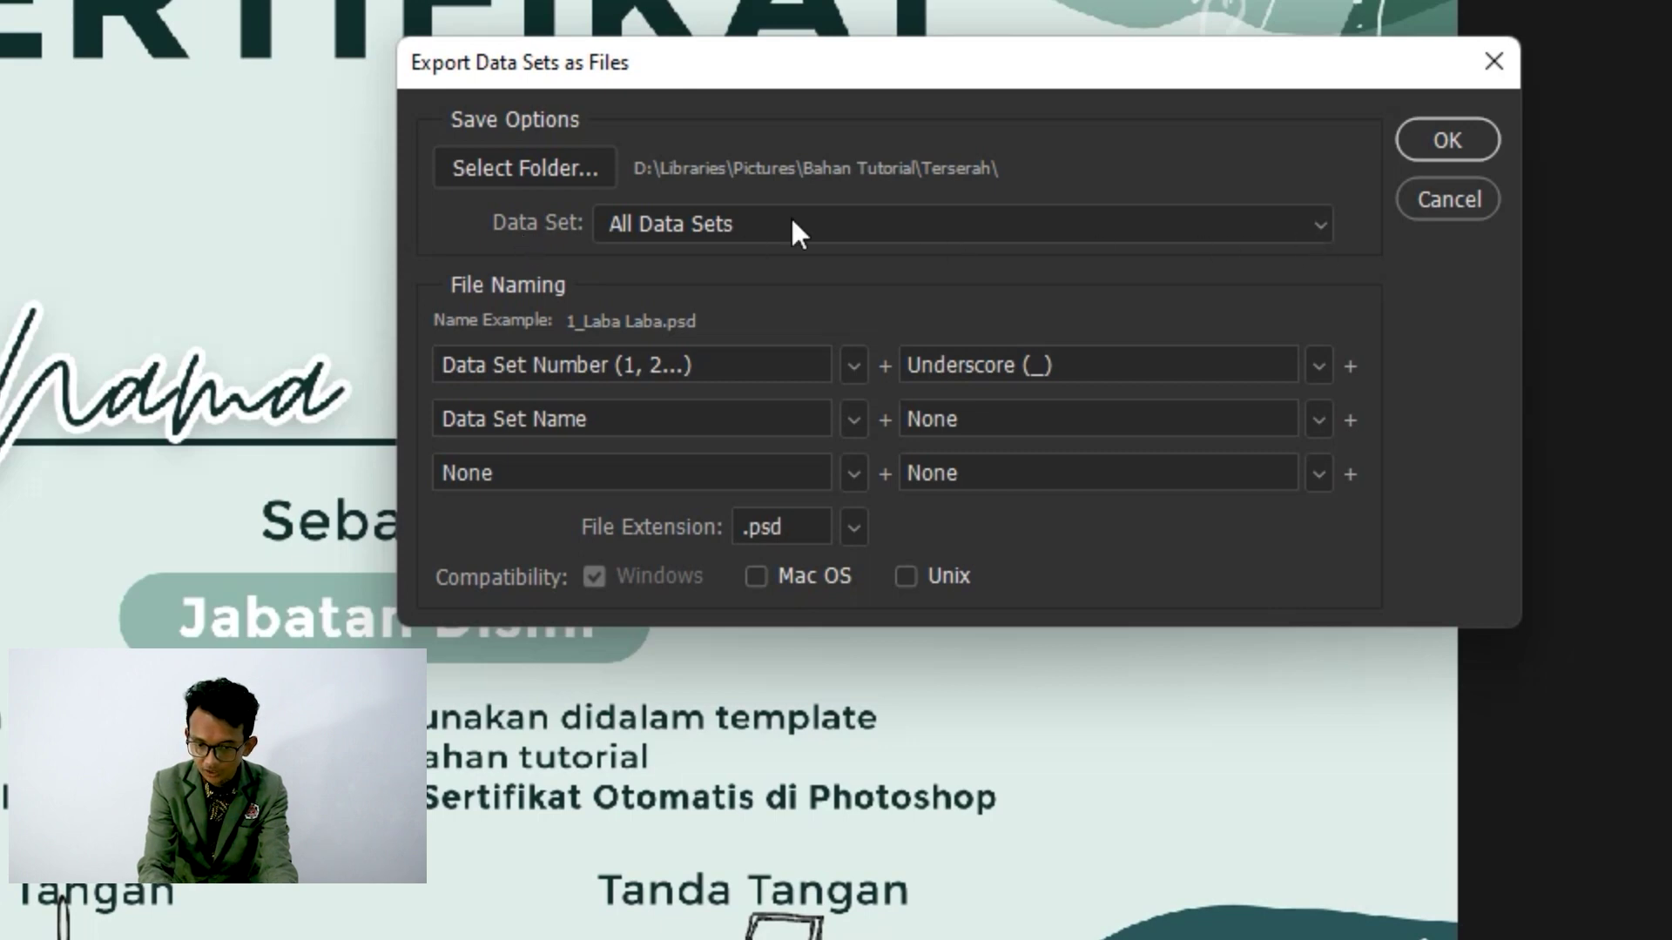
pyautogui.click(1296, 226)
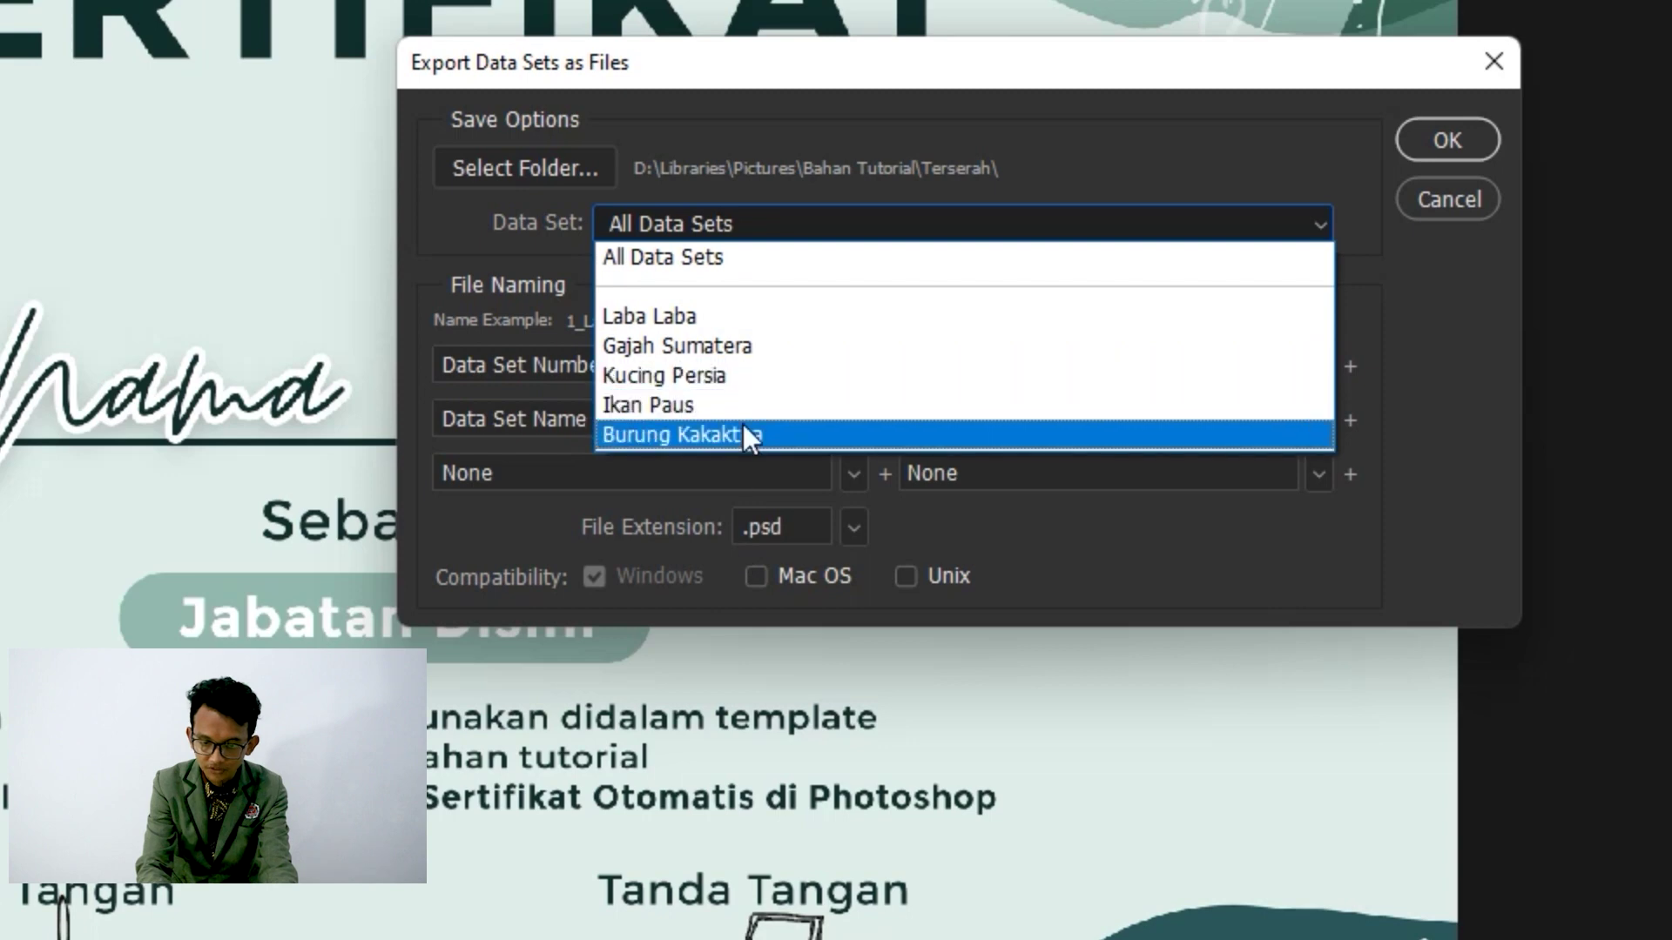
pyautogui.click(728, 258)
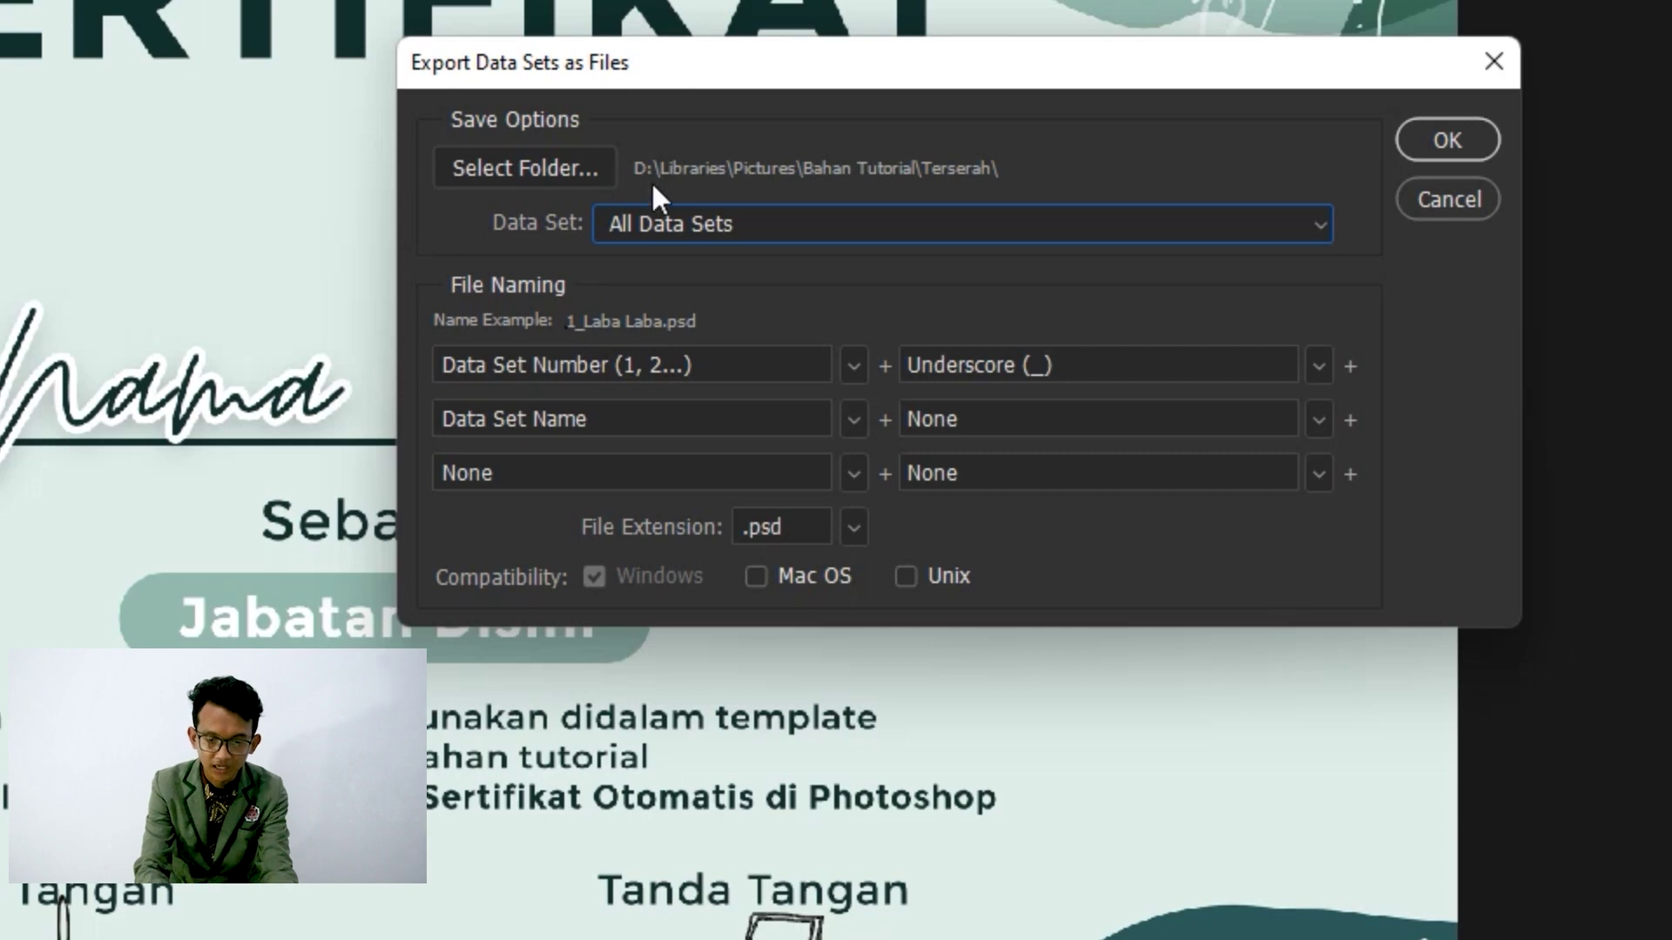
pyautogui.click(719, 228)
pyautogui.click(703, 223)
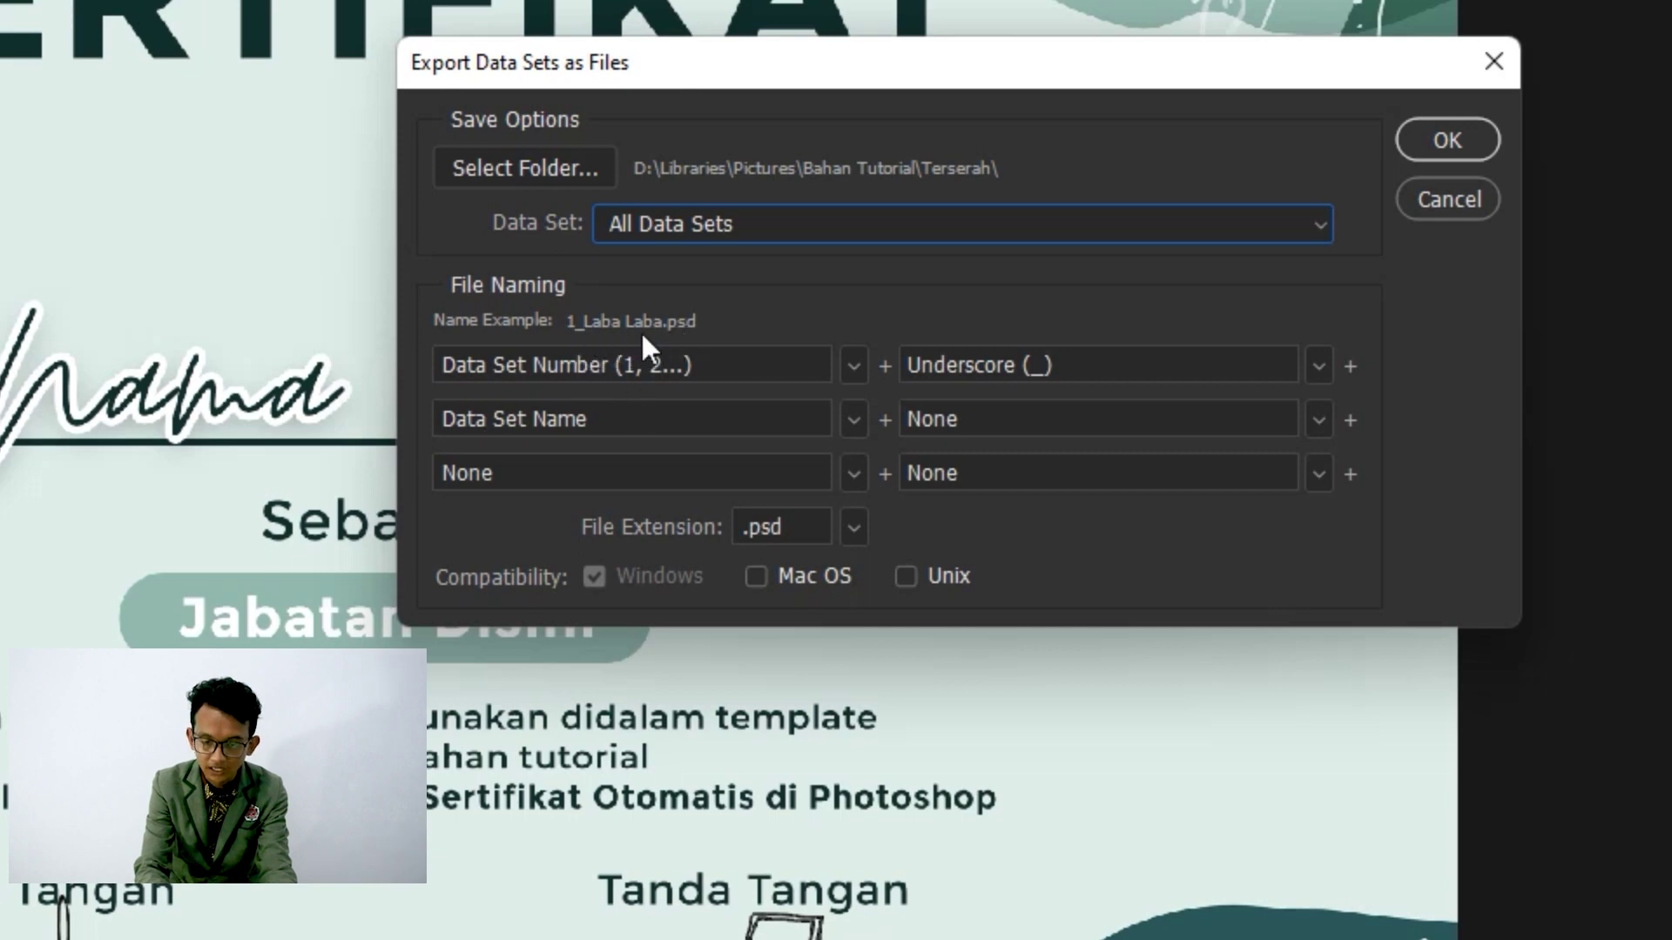
pyautogui.click(854, 366)
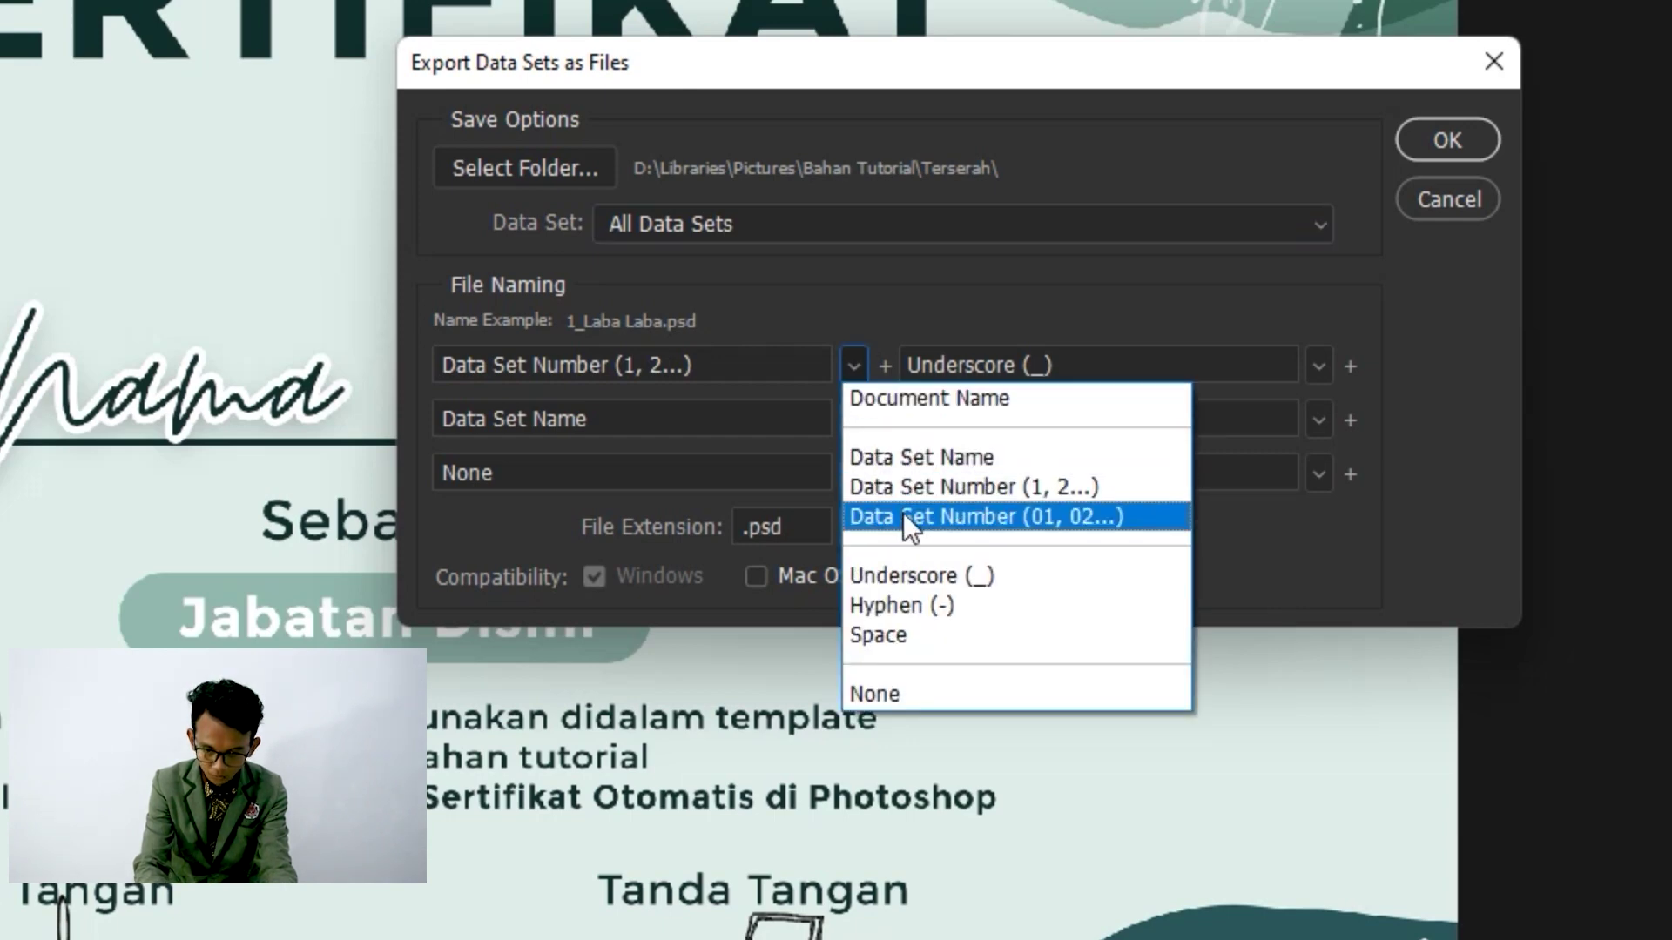
pyautogui.click(907, 400)
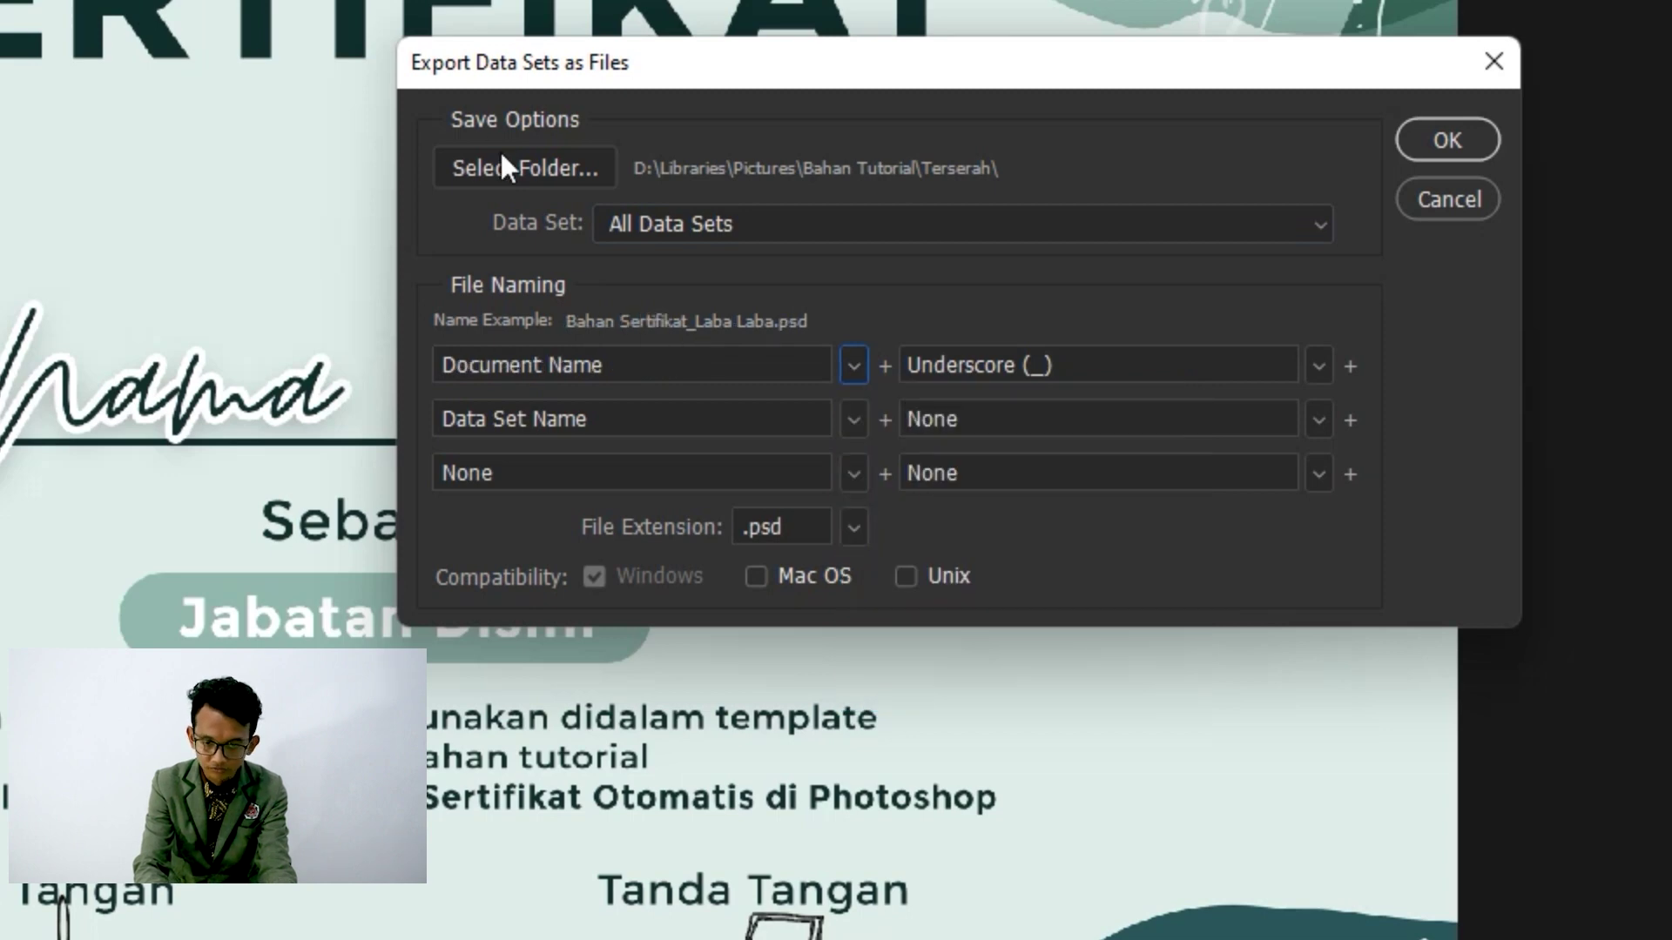
pyautogui.click(853, 365)
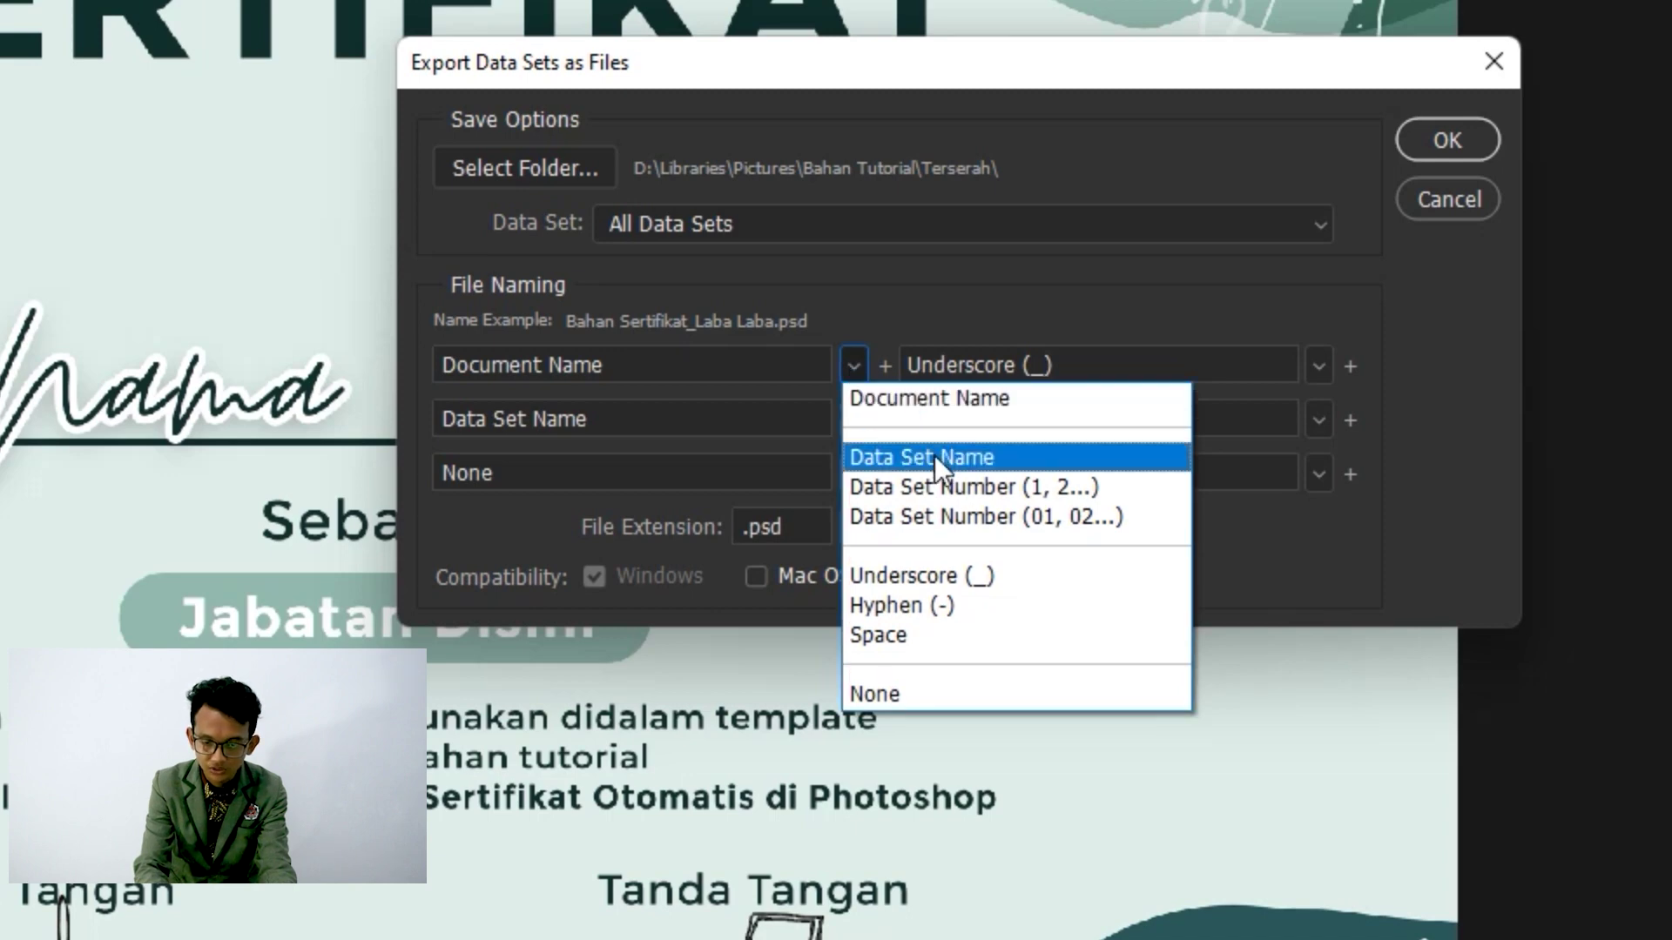
pyautogui.click(934, 456)
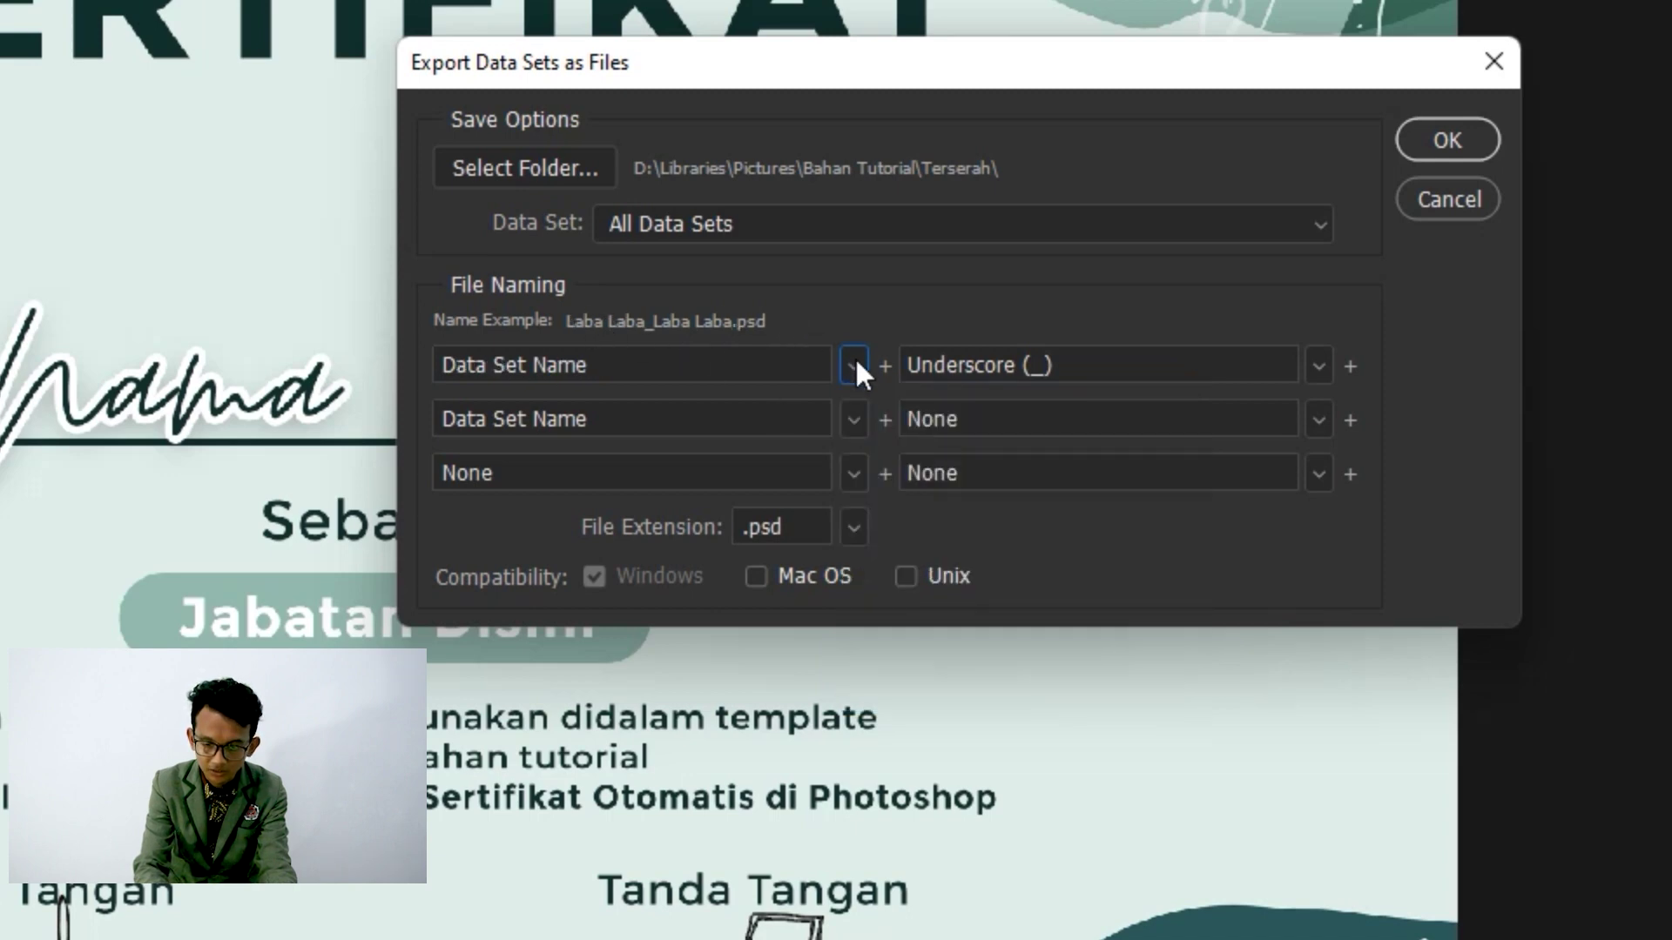
pyautogui.click(854, 365)
pyautogui.click(895, 486)
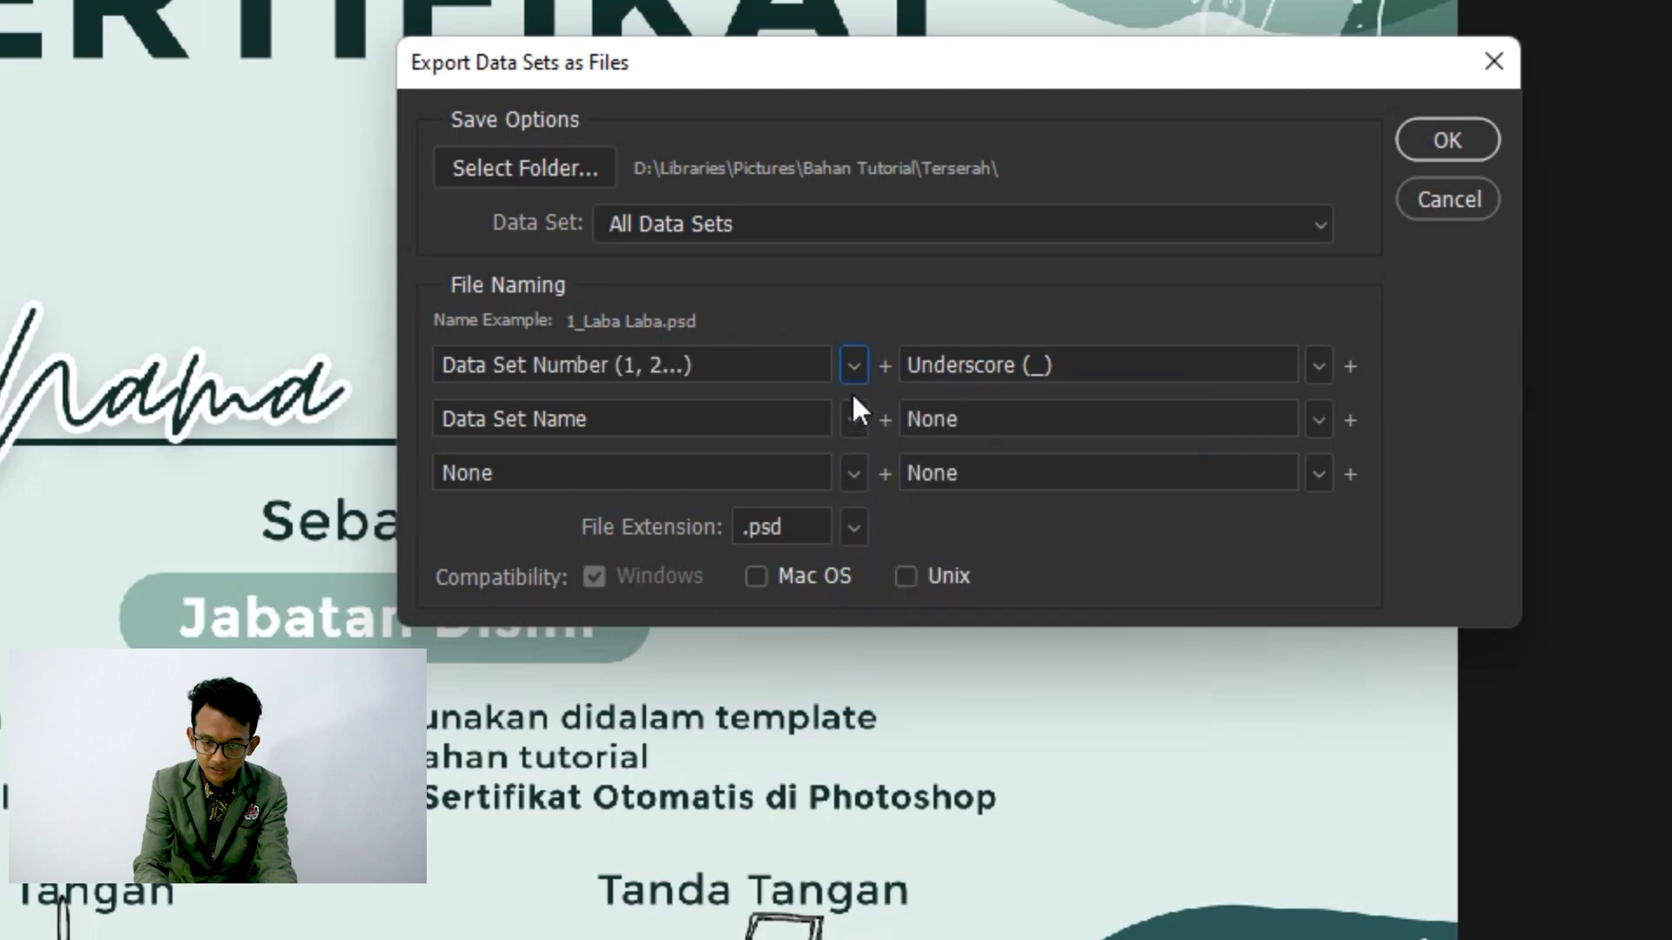
pyautogui.click(853, 366)
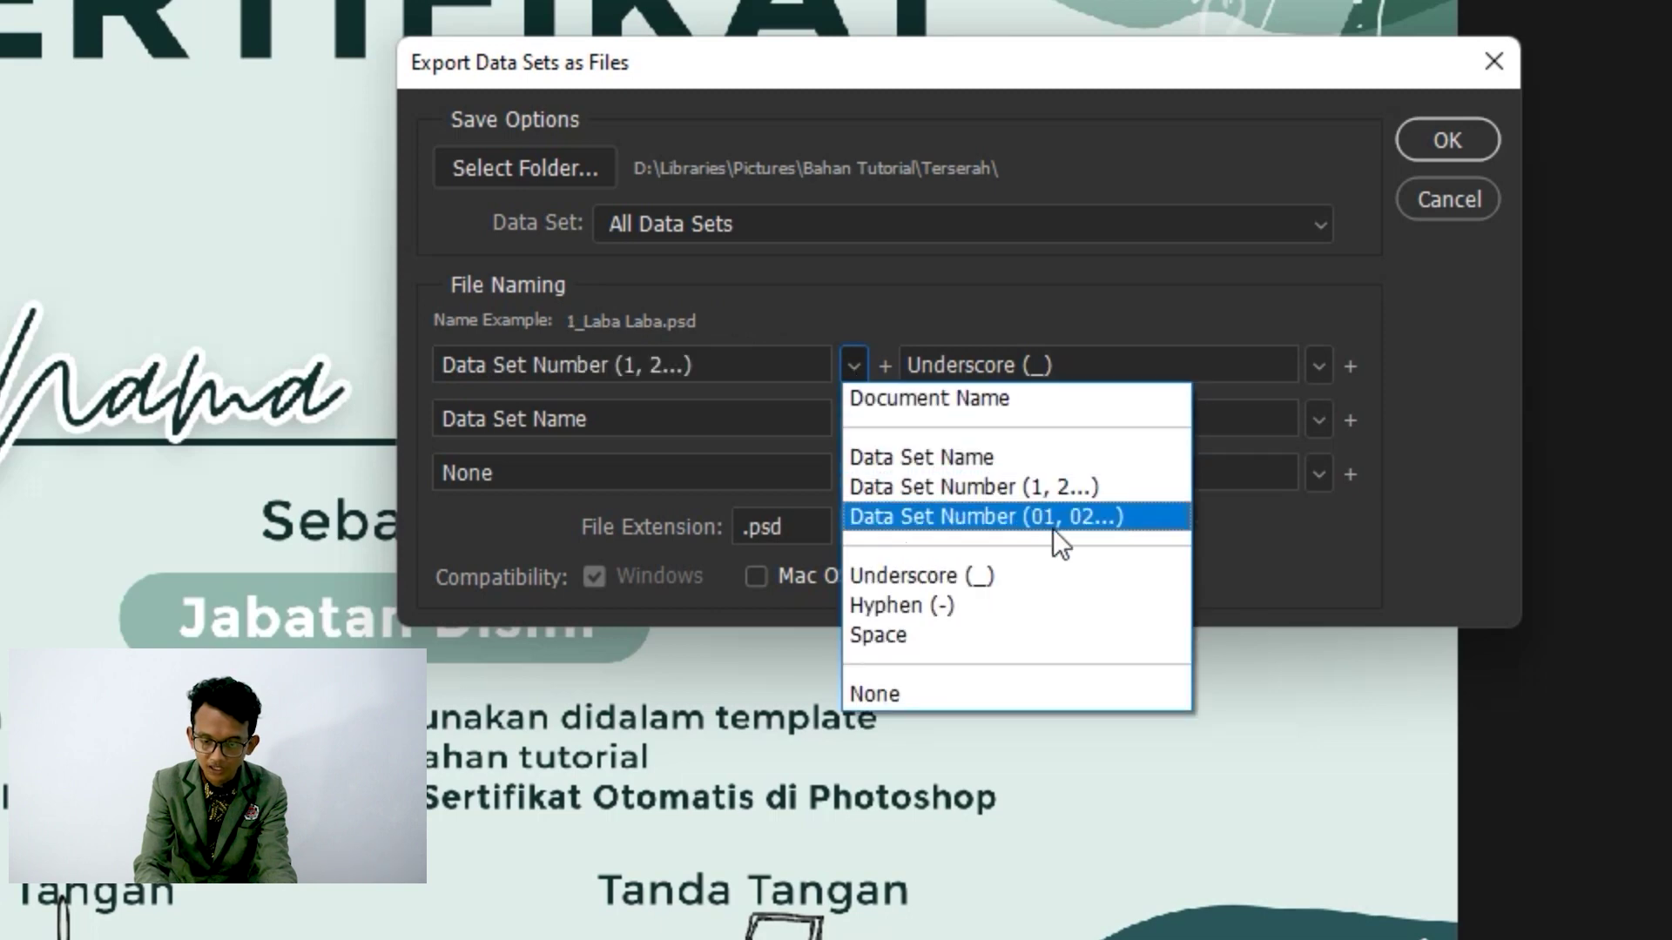
pyautogui.click(965, 578)
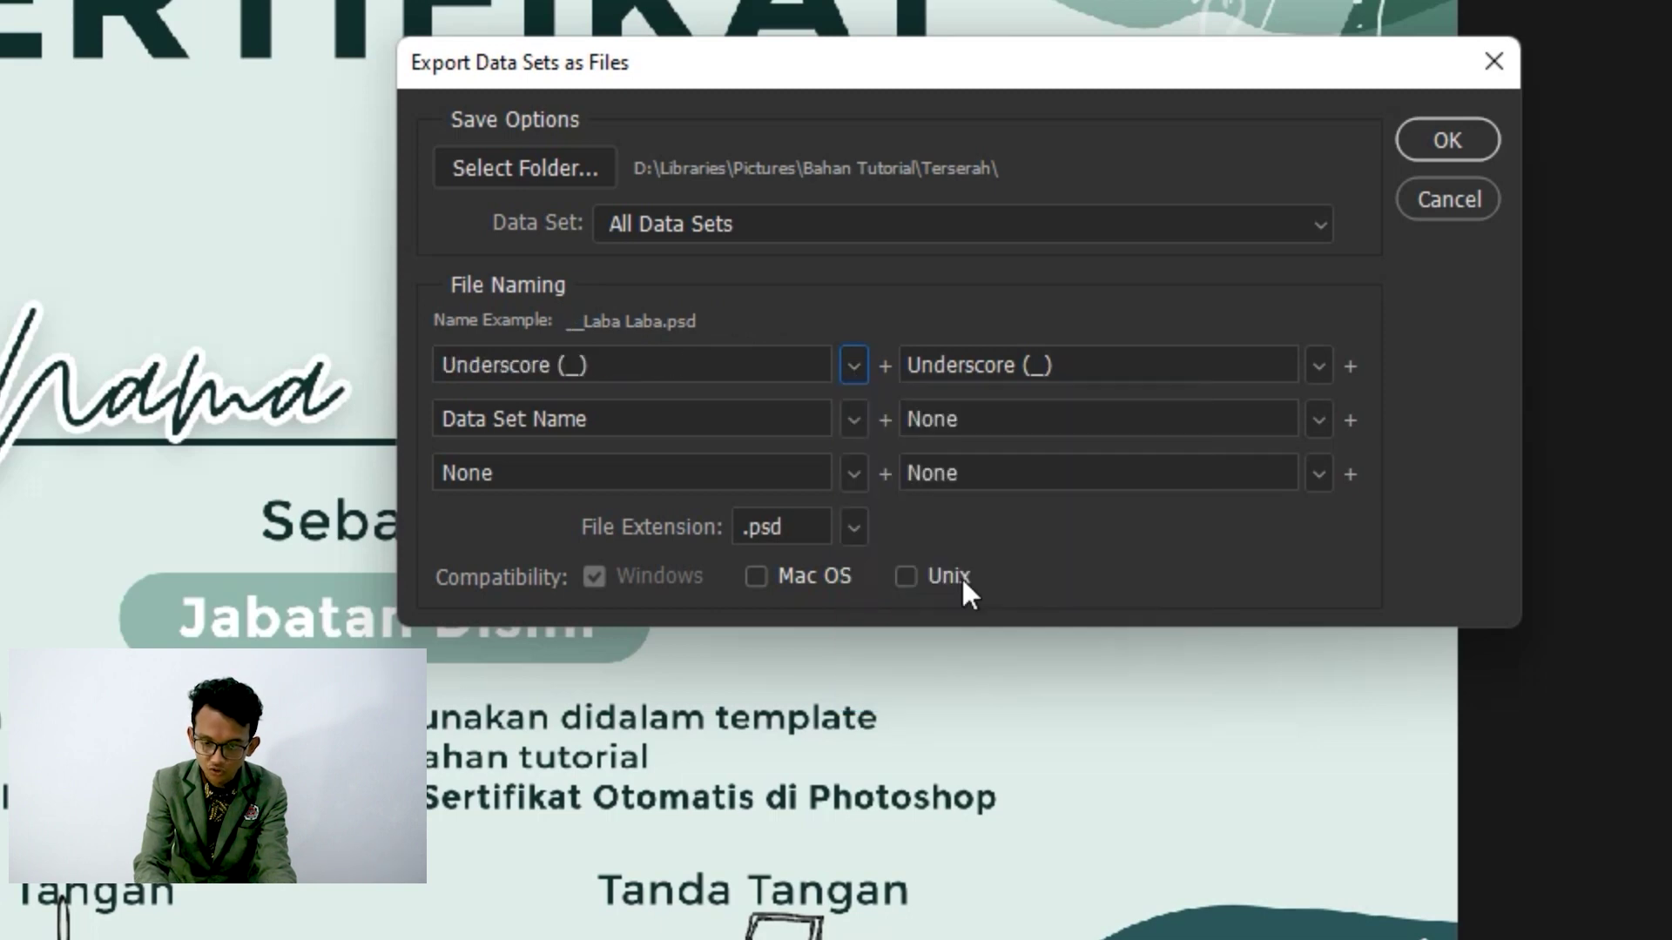
pyautogui.click(856, 375)
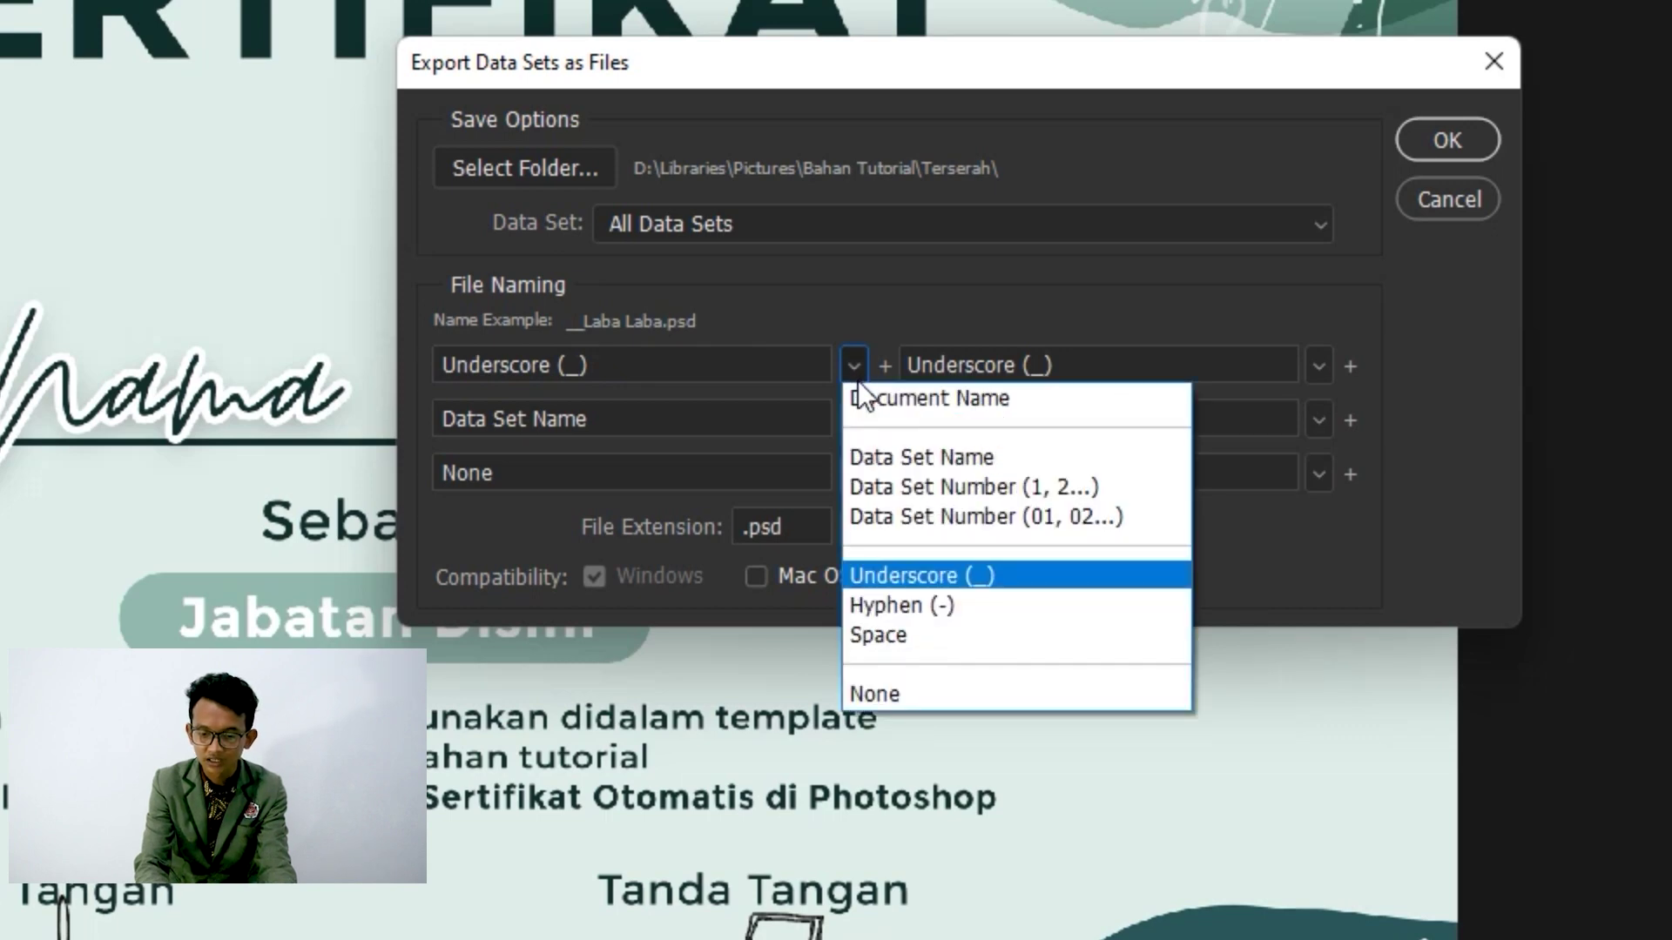
pyautogui.click(892, 456)
pyautogui.click(927, 486)
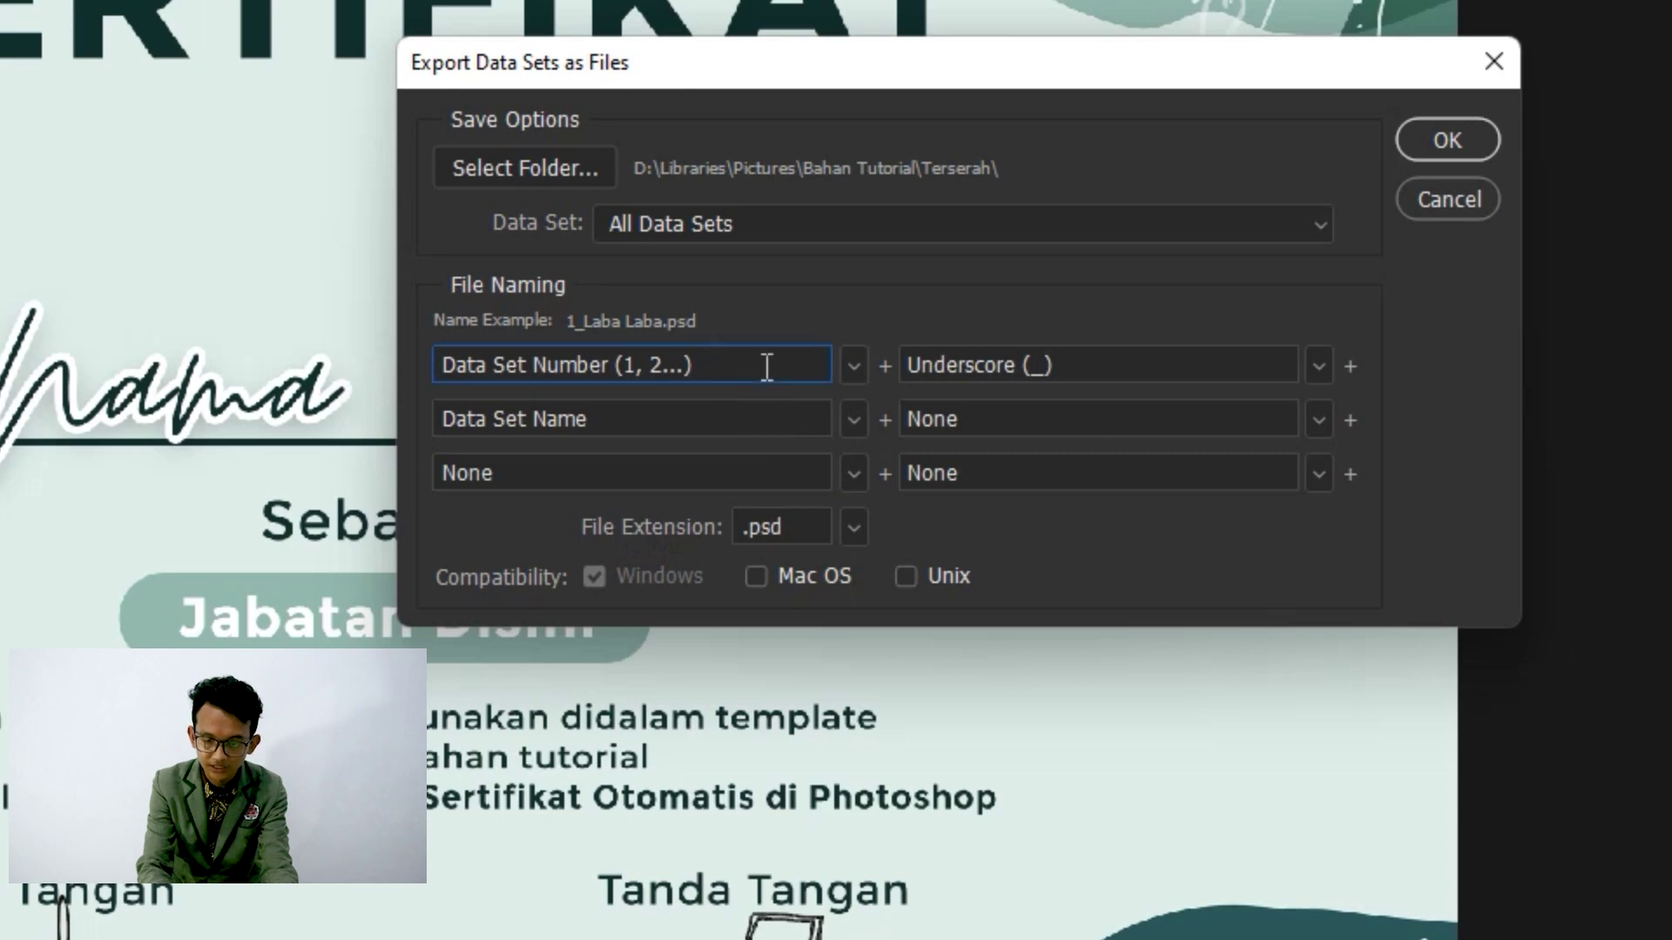
# Export with Data Set Number + Underscore + Data Set Name naming and the lowercase .psd extension.
pyautogui.moveTo(688, 365); pyautogui.dragTo(414, 359)
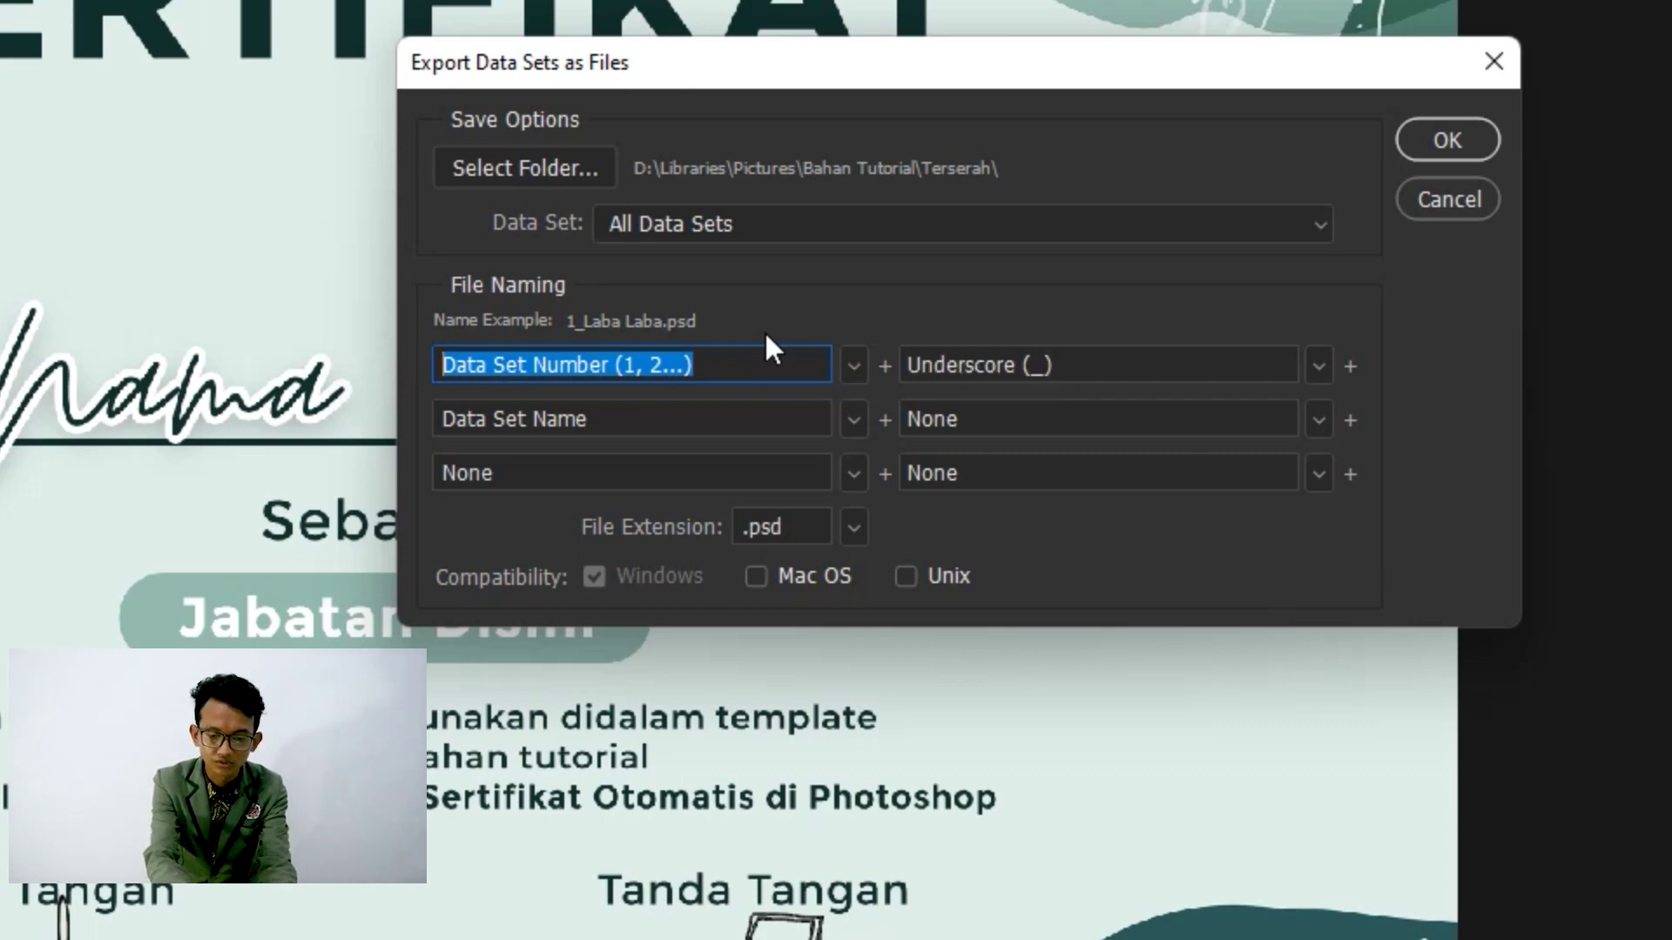
pyautogui.write('Sertifika')
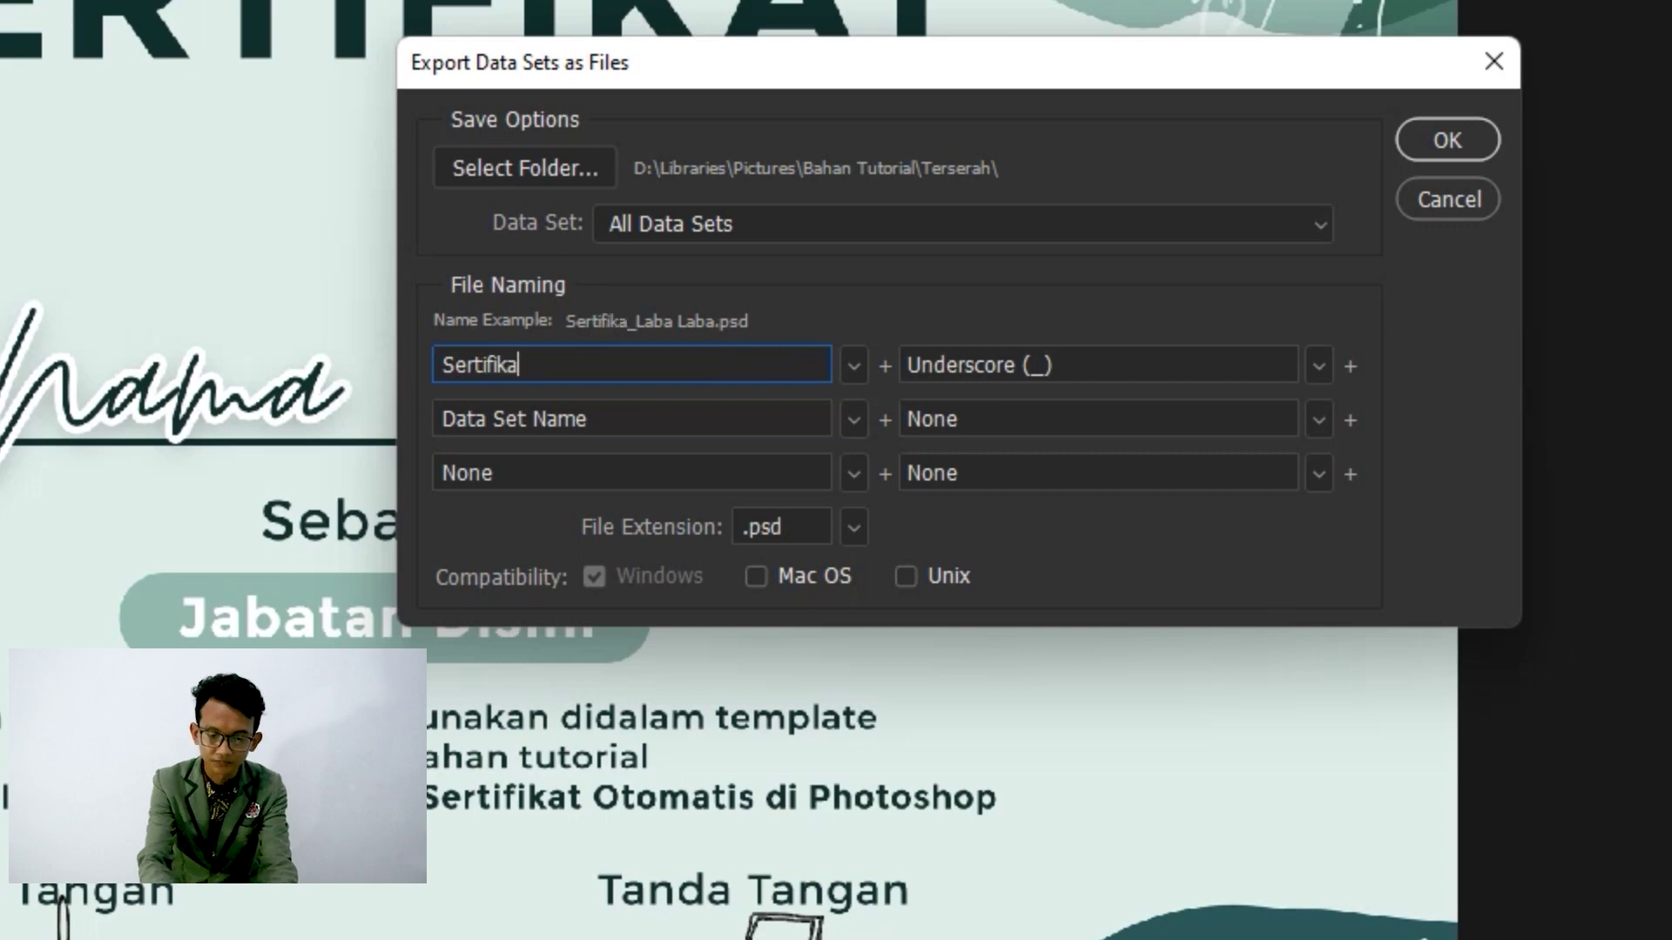
pyautogui.write('t')
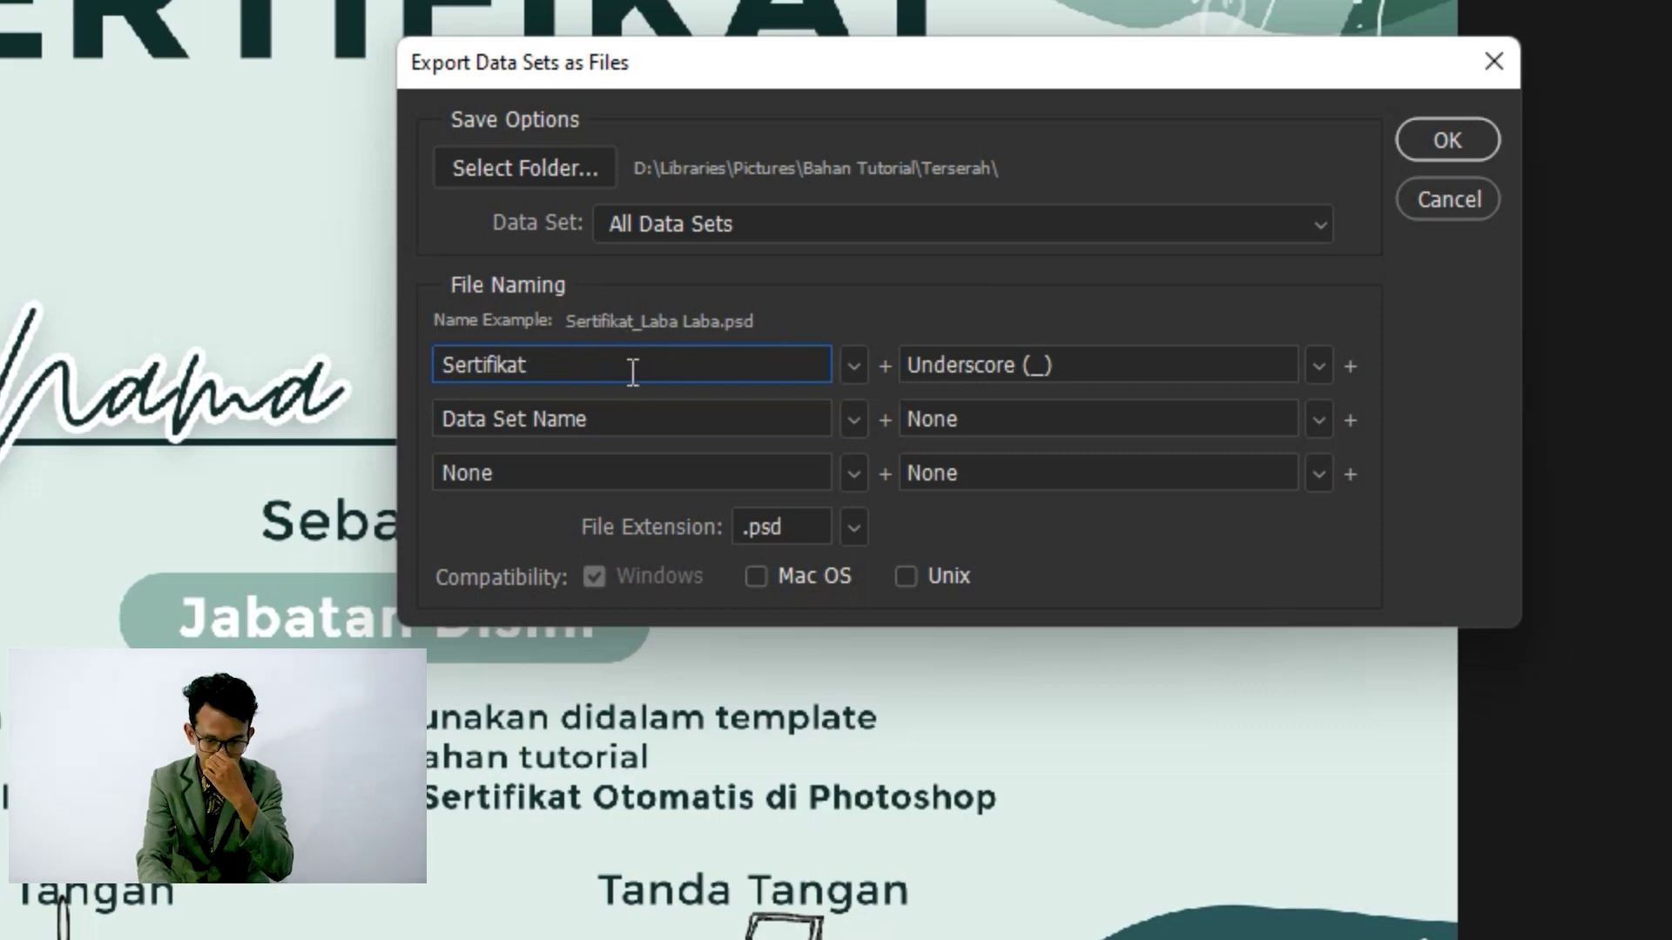
pyautogui.click(854, 369)
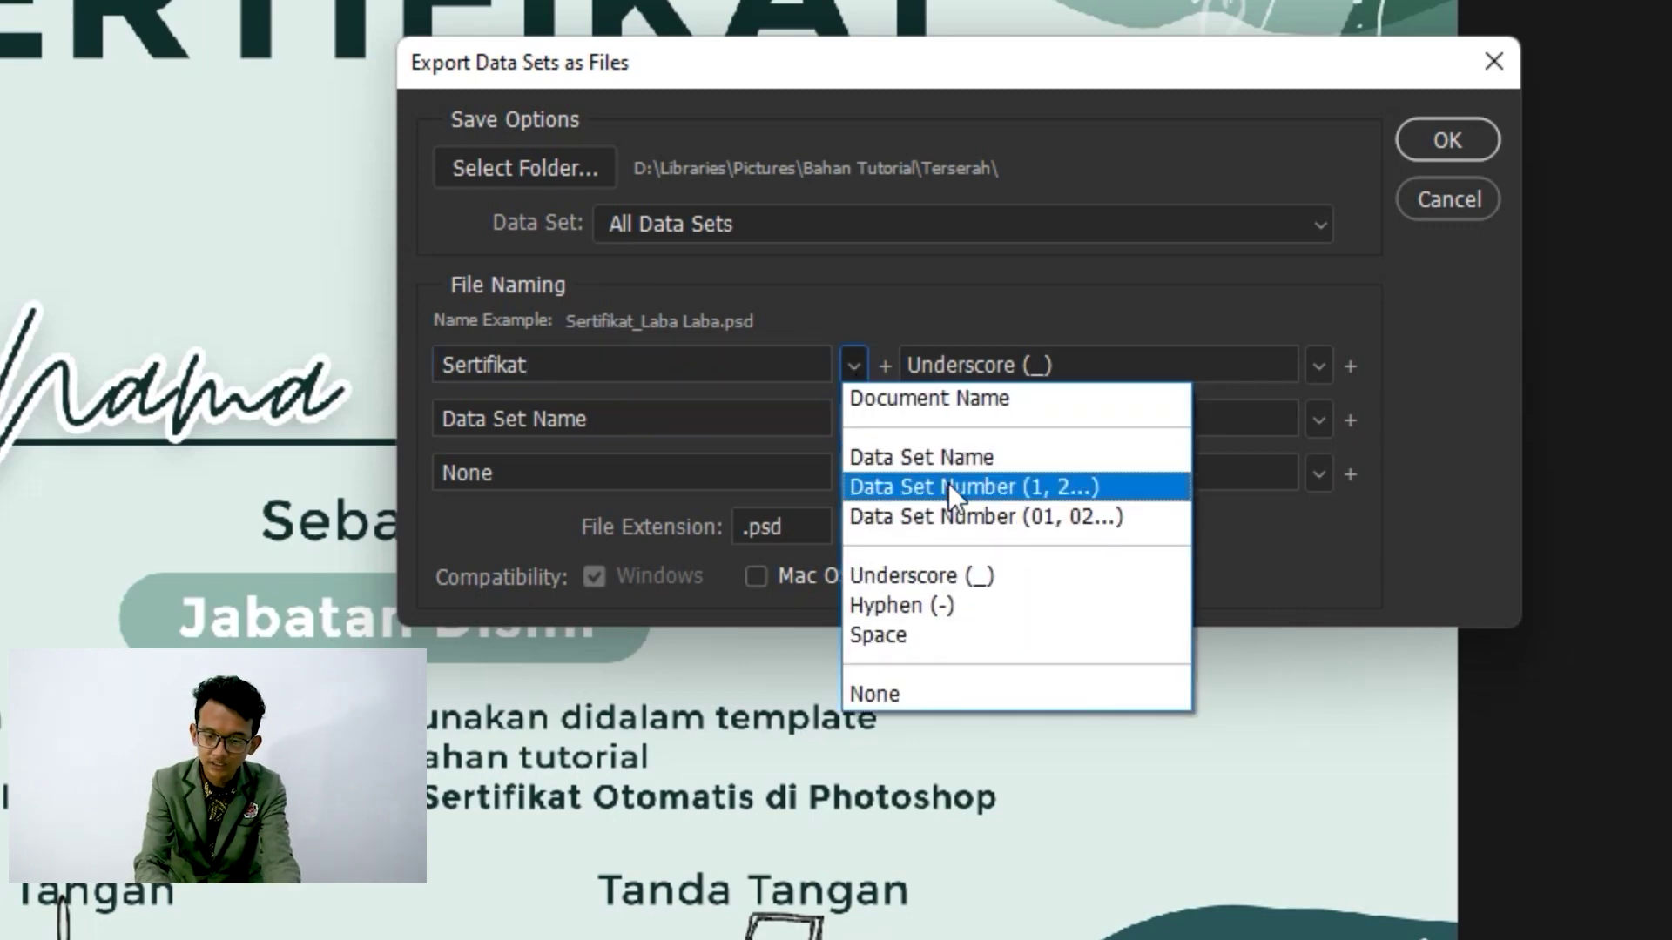
pyautogui.click(948, 486)
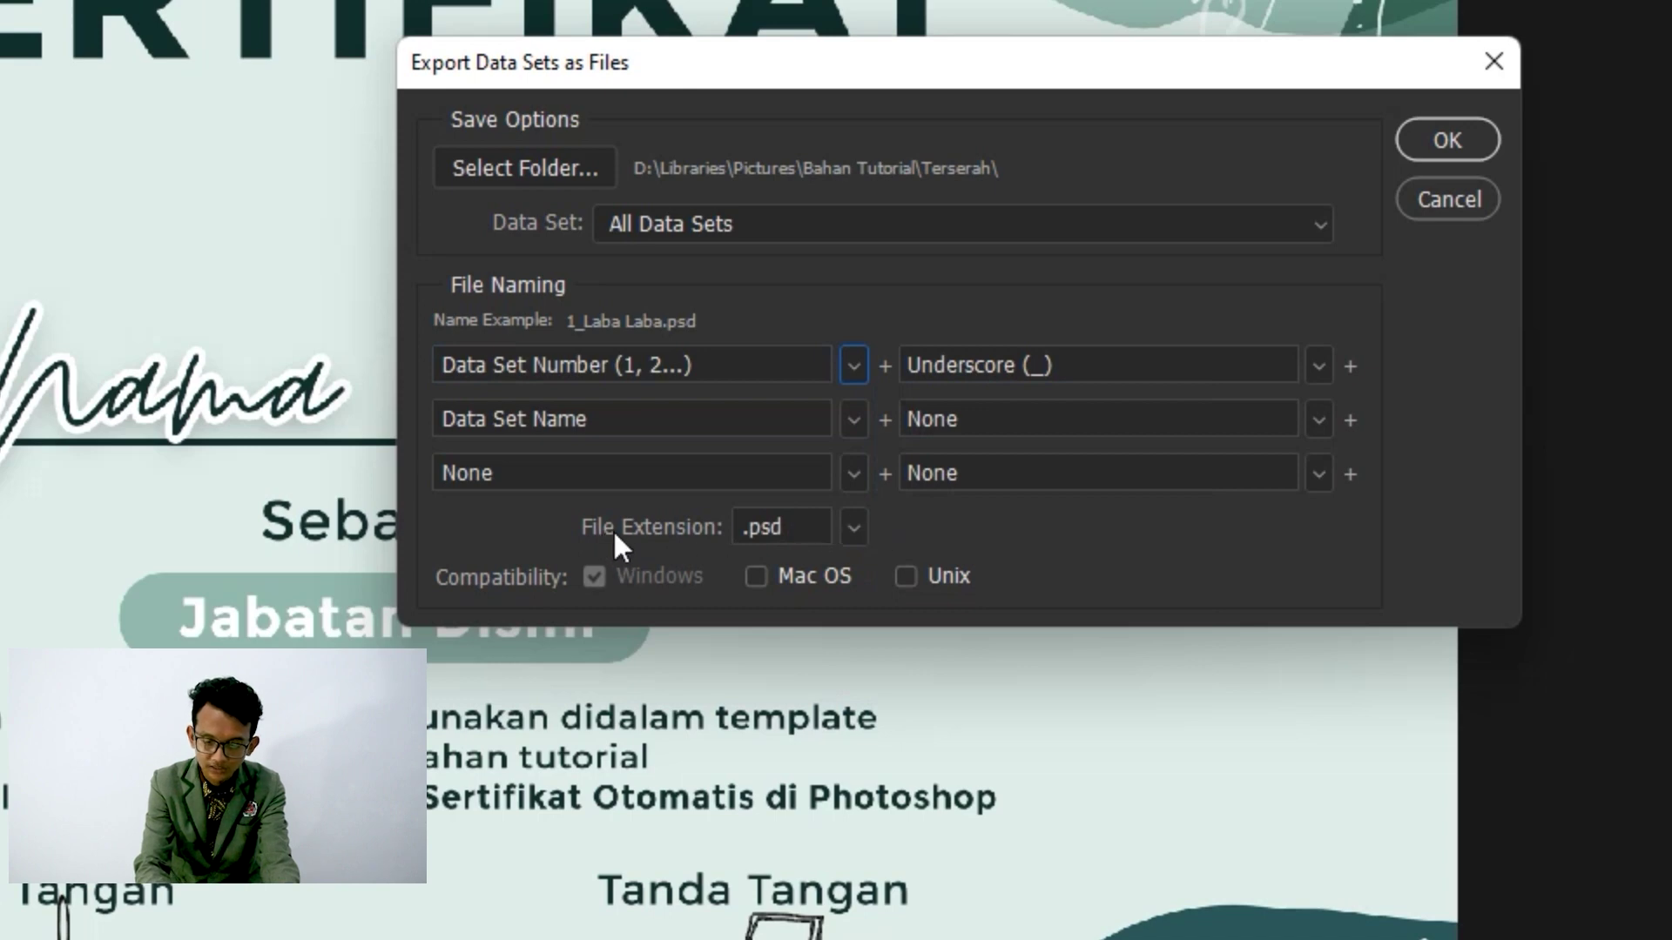
pyautogui.click(854, 528)
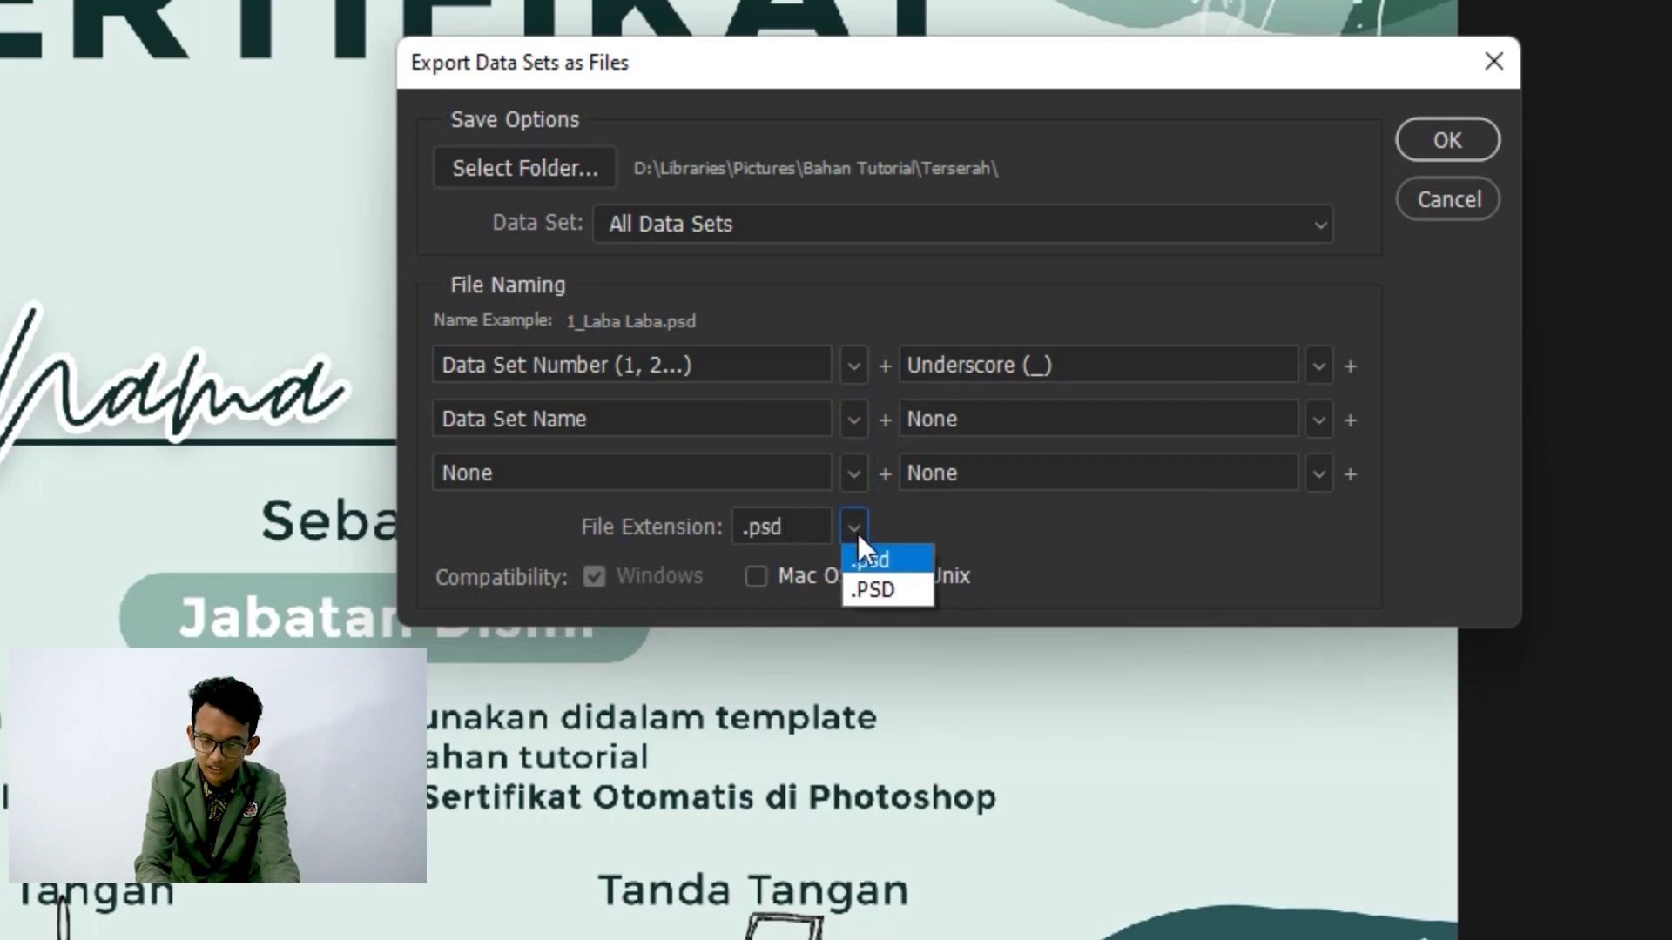
pyautogui.click(907, 561)
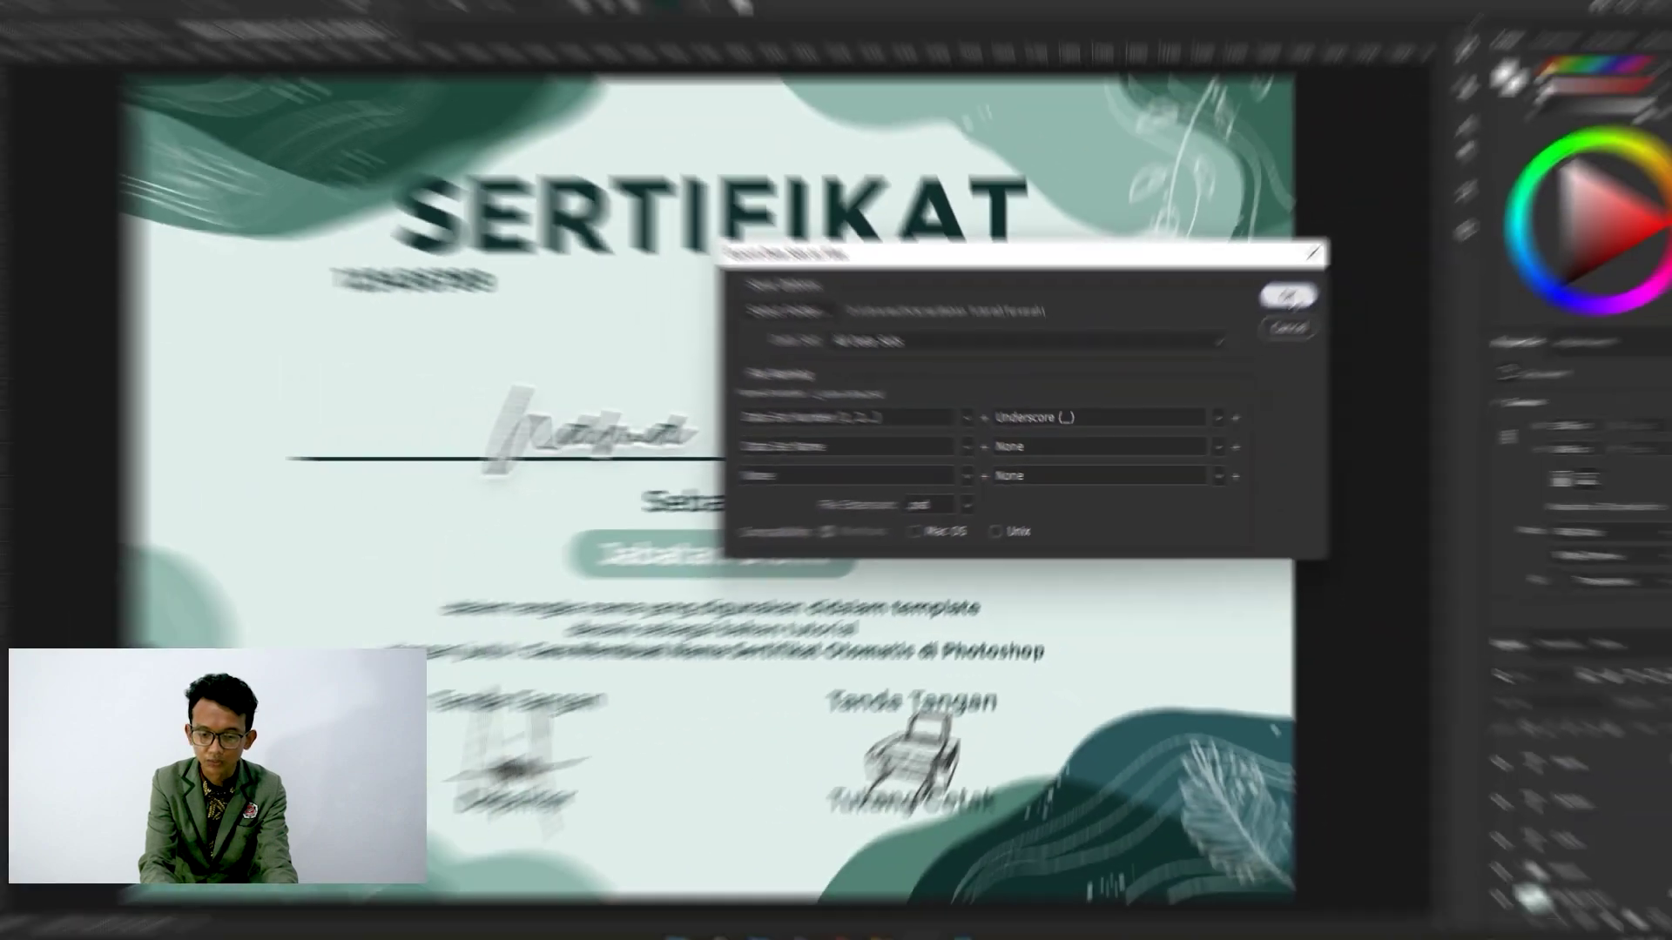
pyautogui.click(1448, 140)
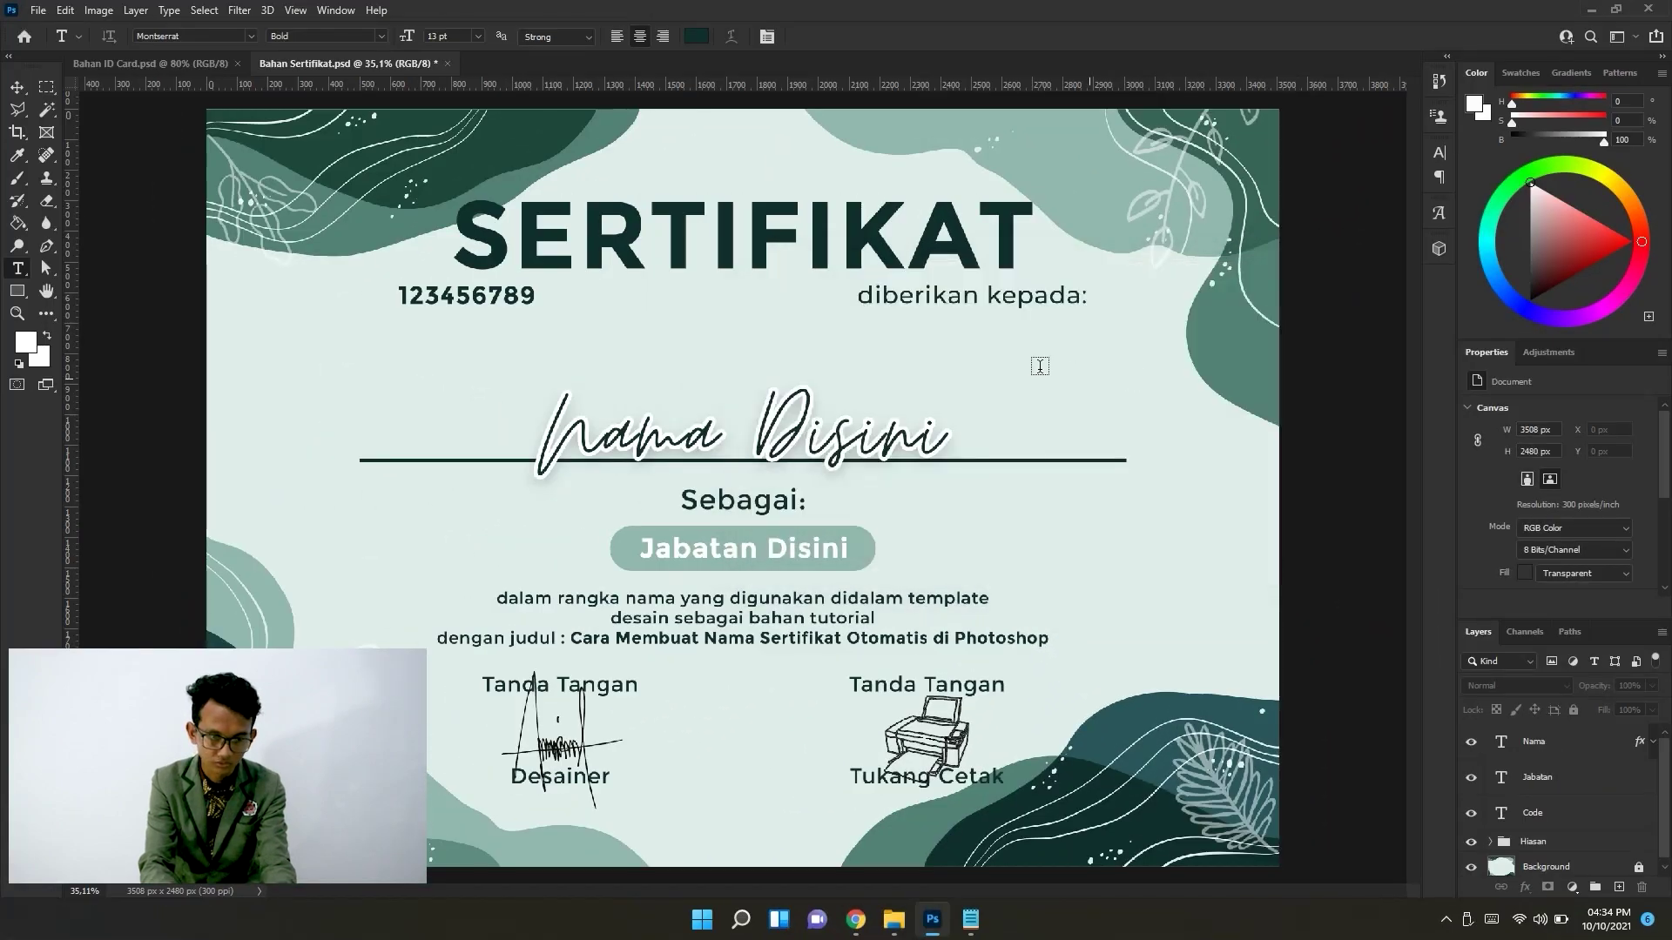
pyautogui.moveTo(894, 918)
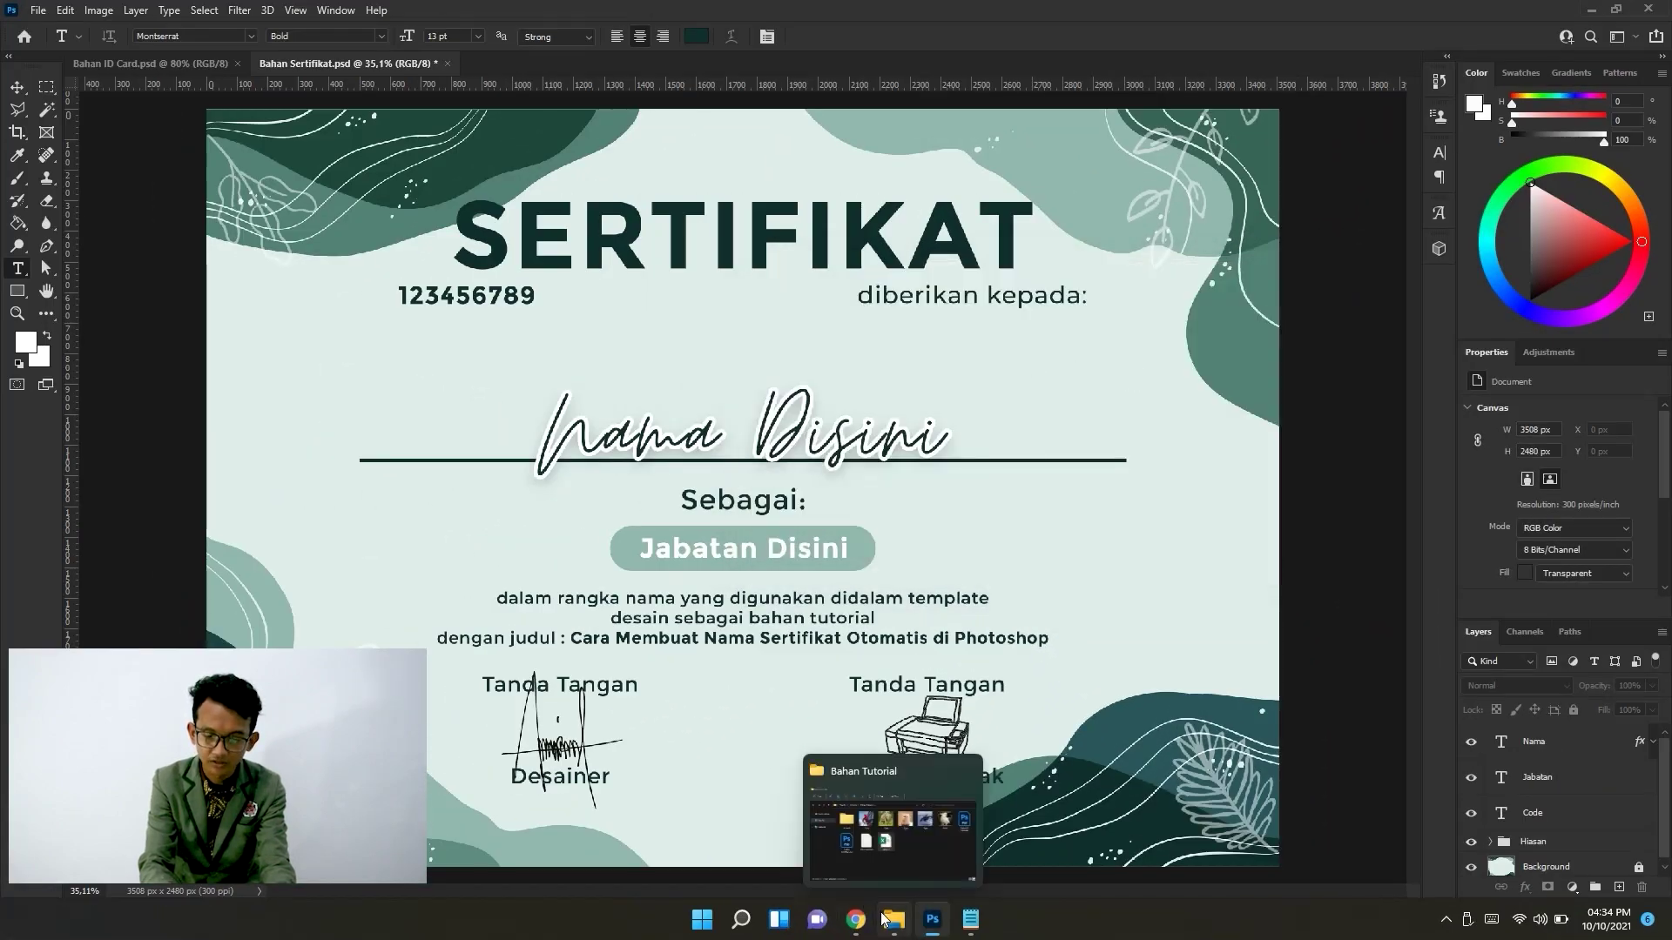
# Open Bahan Tutorial > Terserah in File Explorer to check the five exported PSD files.
pyautogui.click(900, 853)
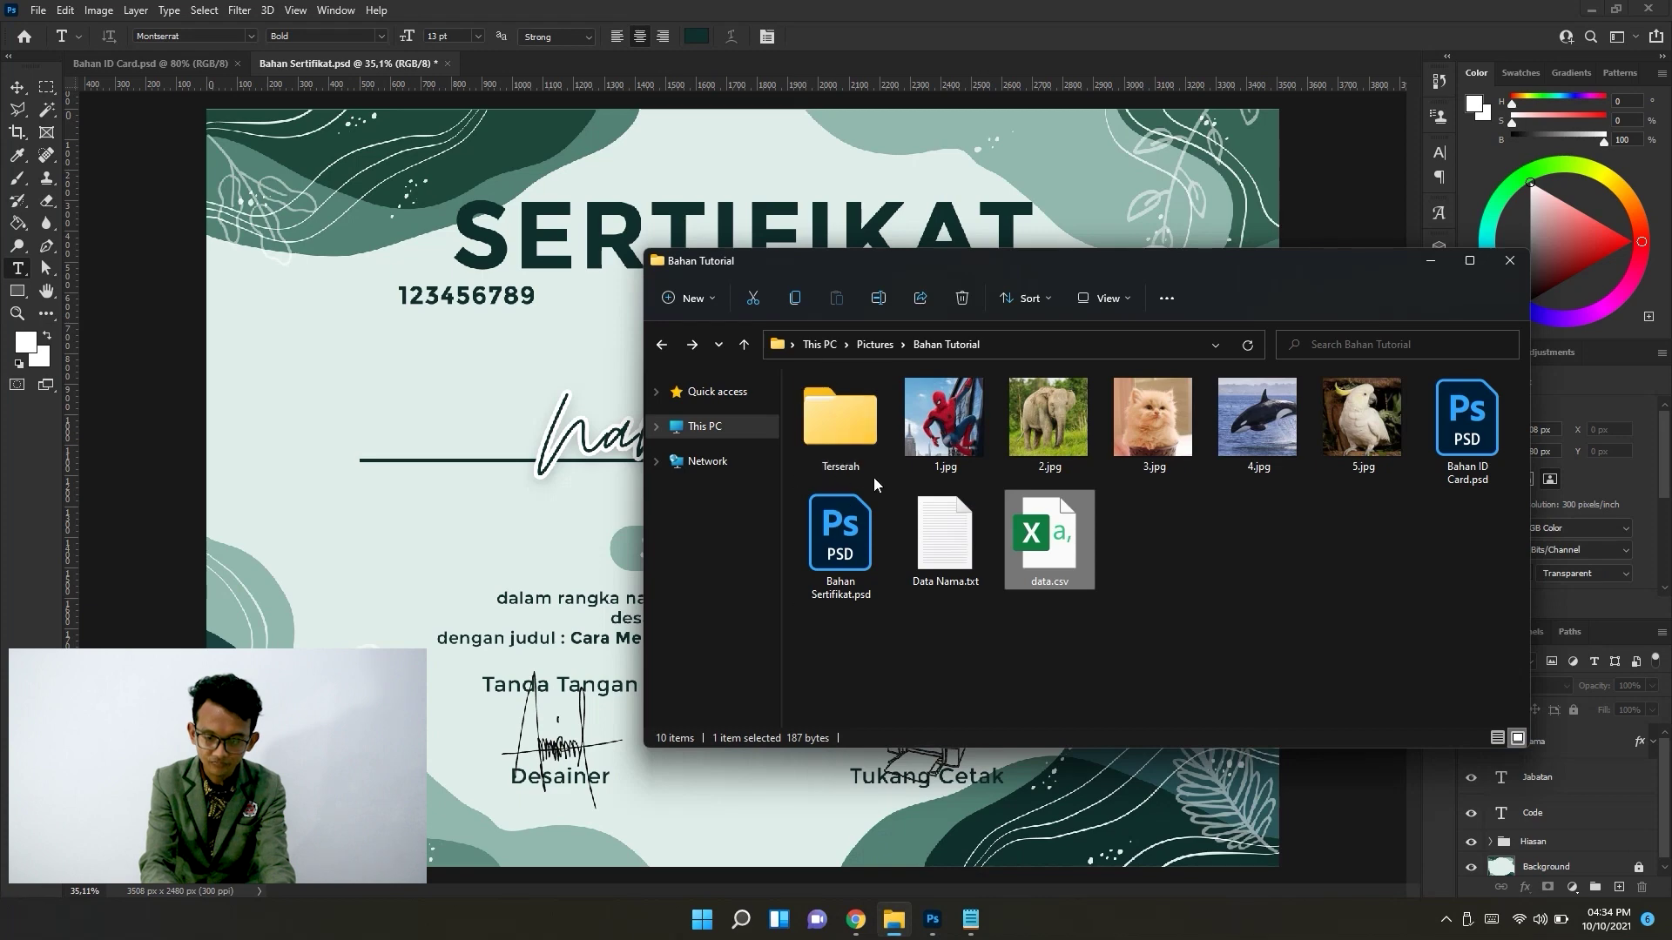
pyautogui.click(855, 445)
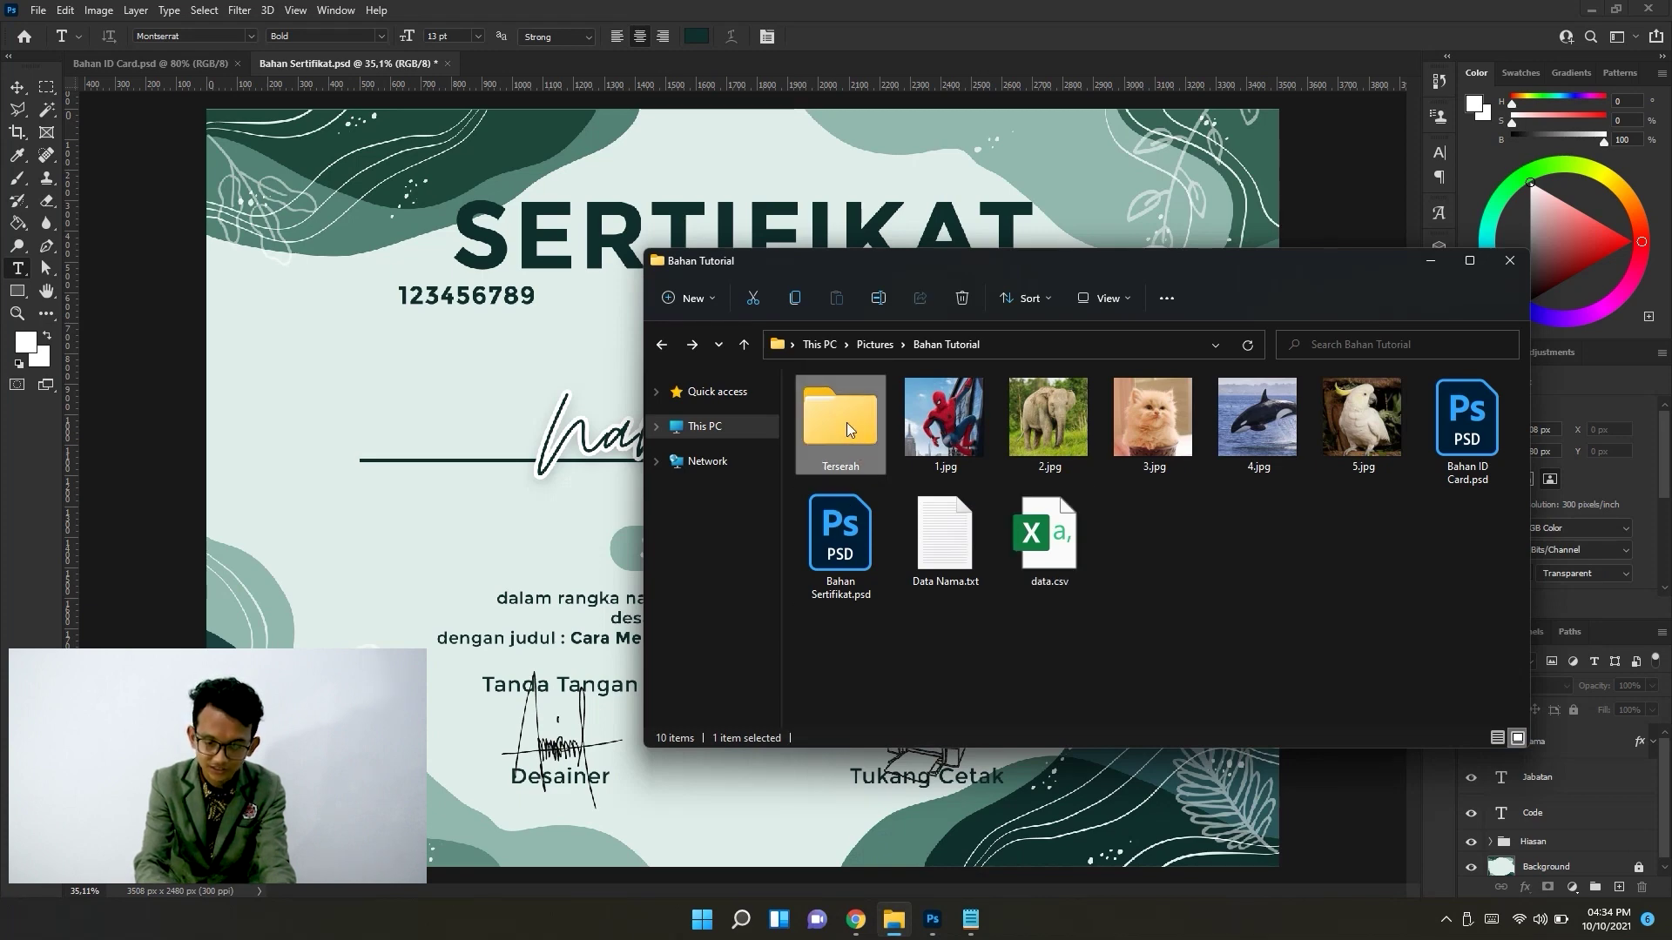
pyautogui.doubleClick(849, 428)
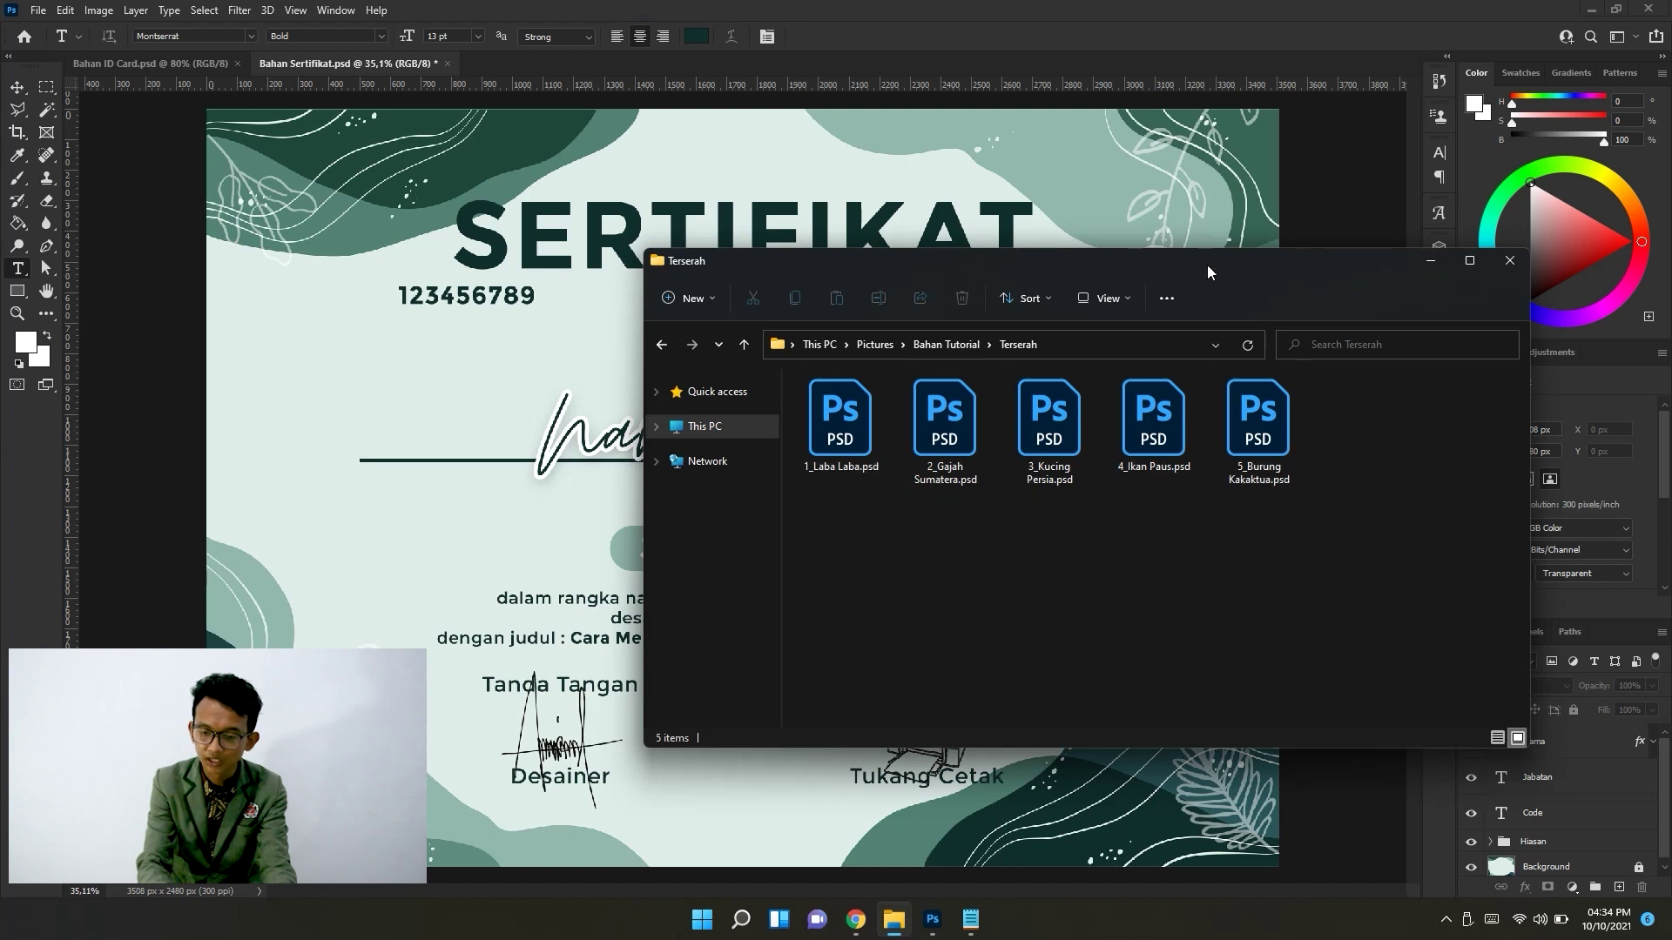
pyautogui.moveTo(1205, 269); pyautogui.dragTo(1189, 211)
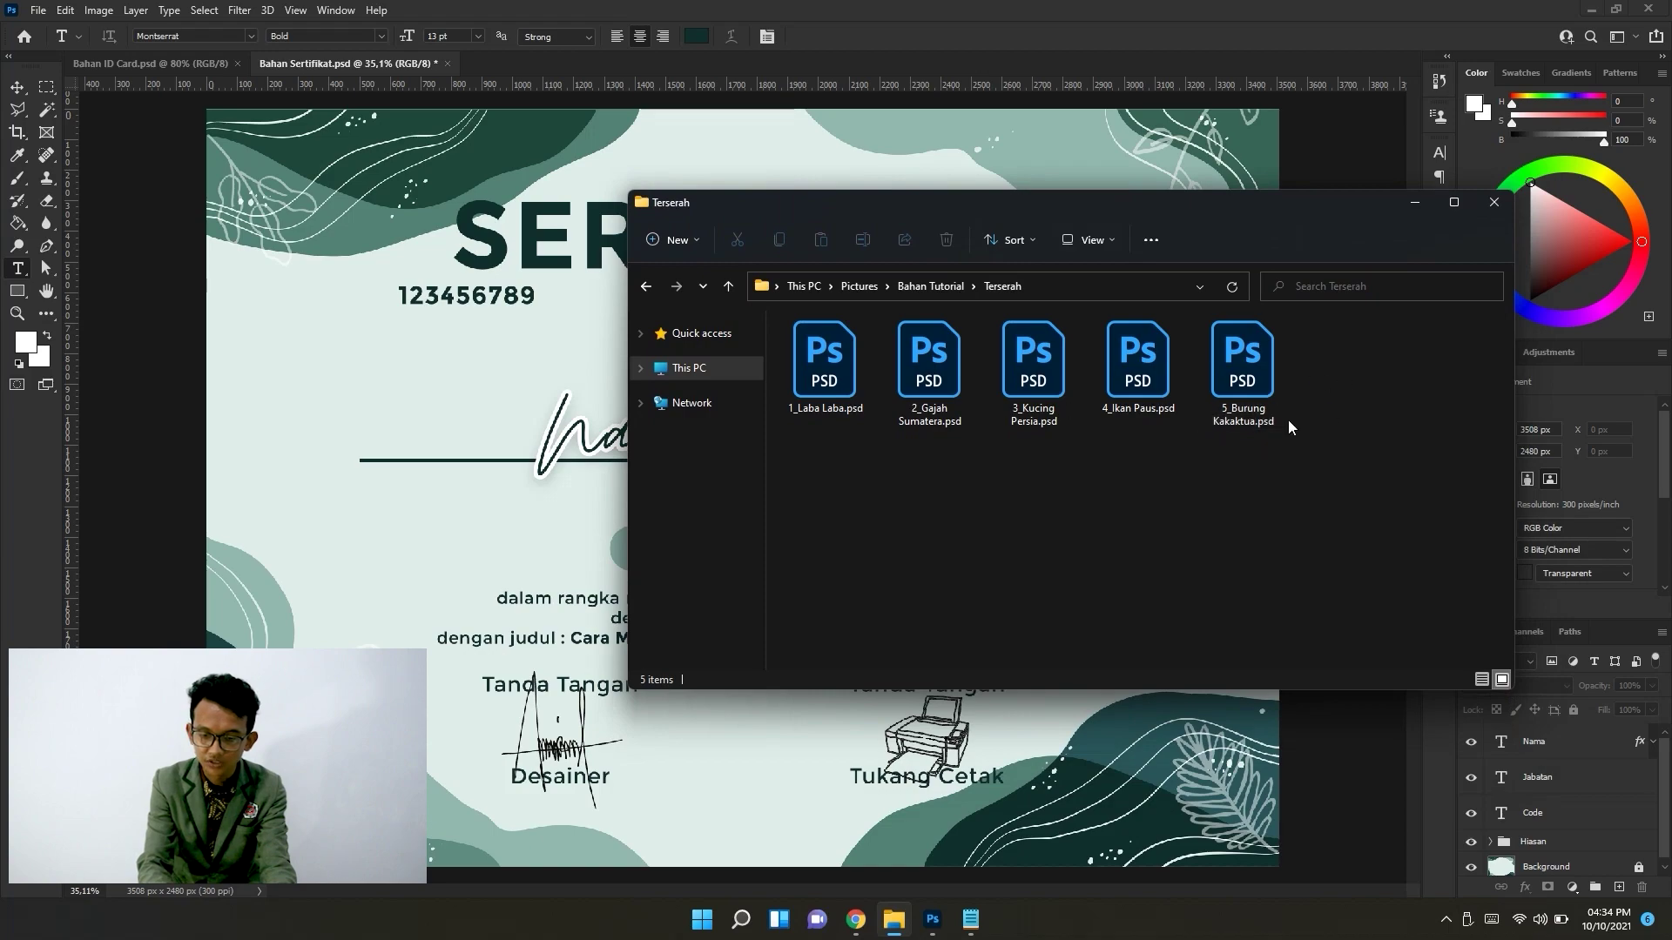
pyautogui.click(1059, 52)
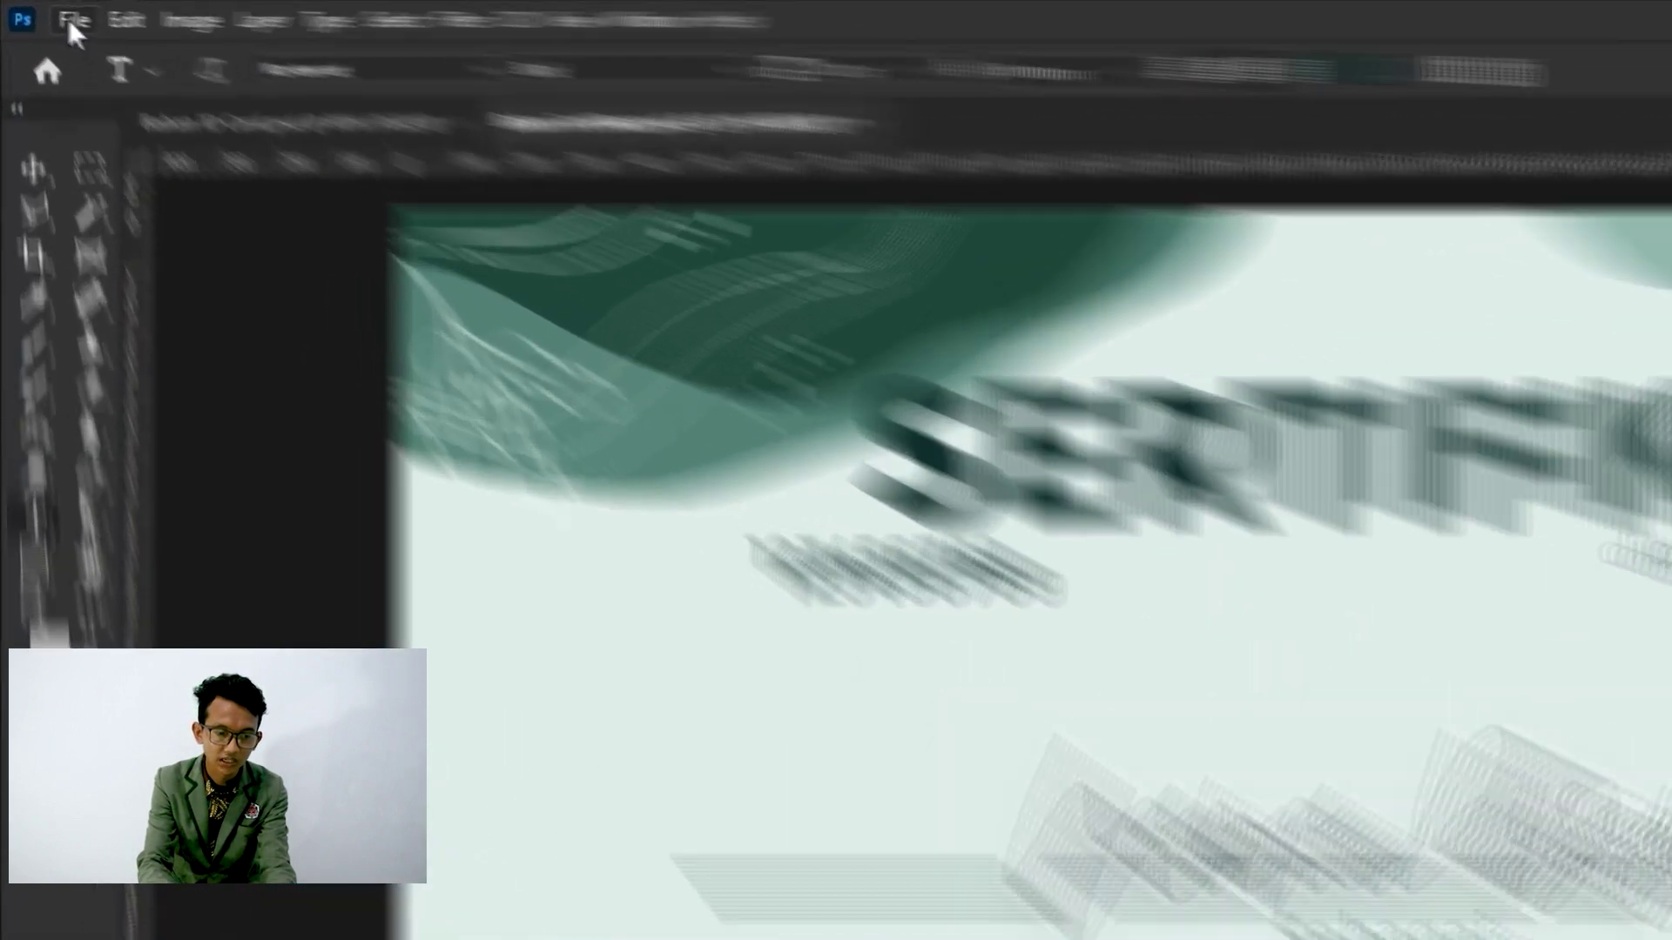
# Run the Image Processor script on the Terserah folder, saving as JPEG quality 12.
pyautogui.click(37, 11)
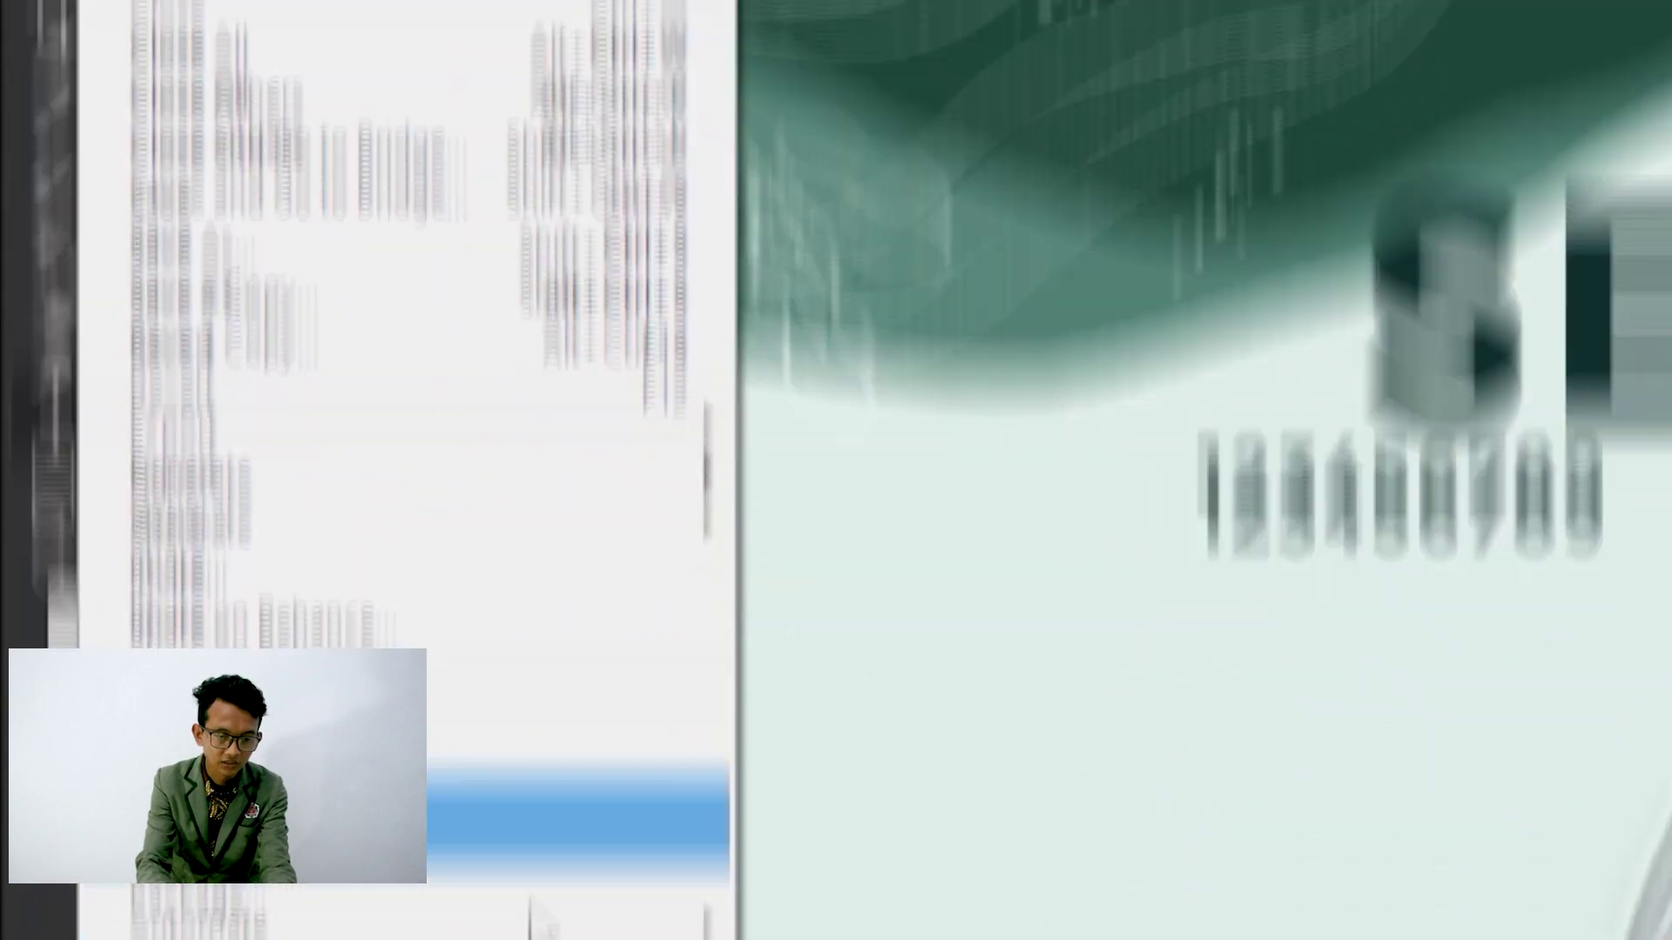
pyautogui.moveTo(392, 170)
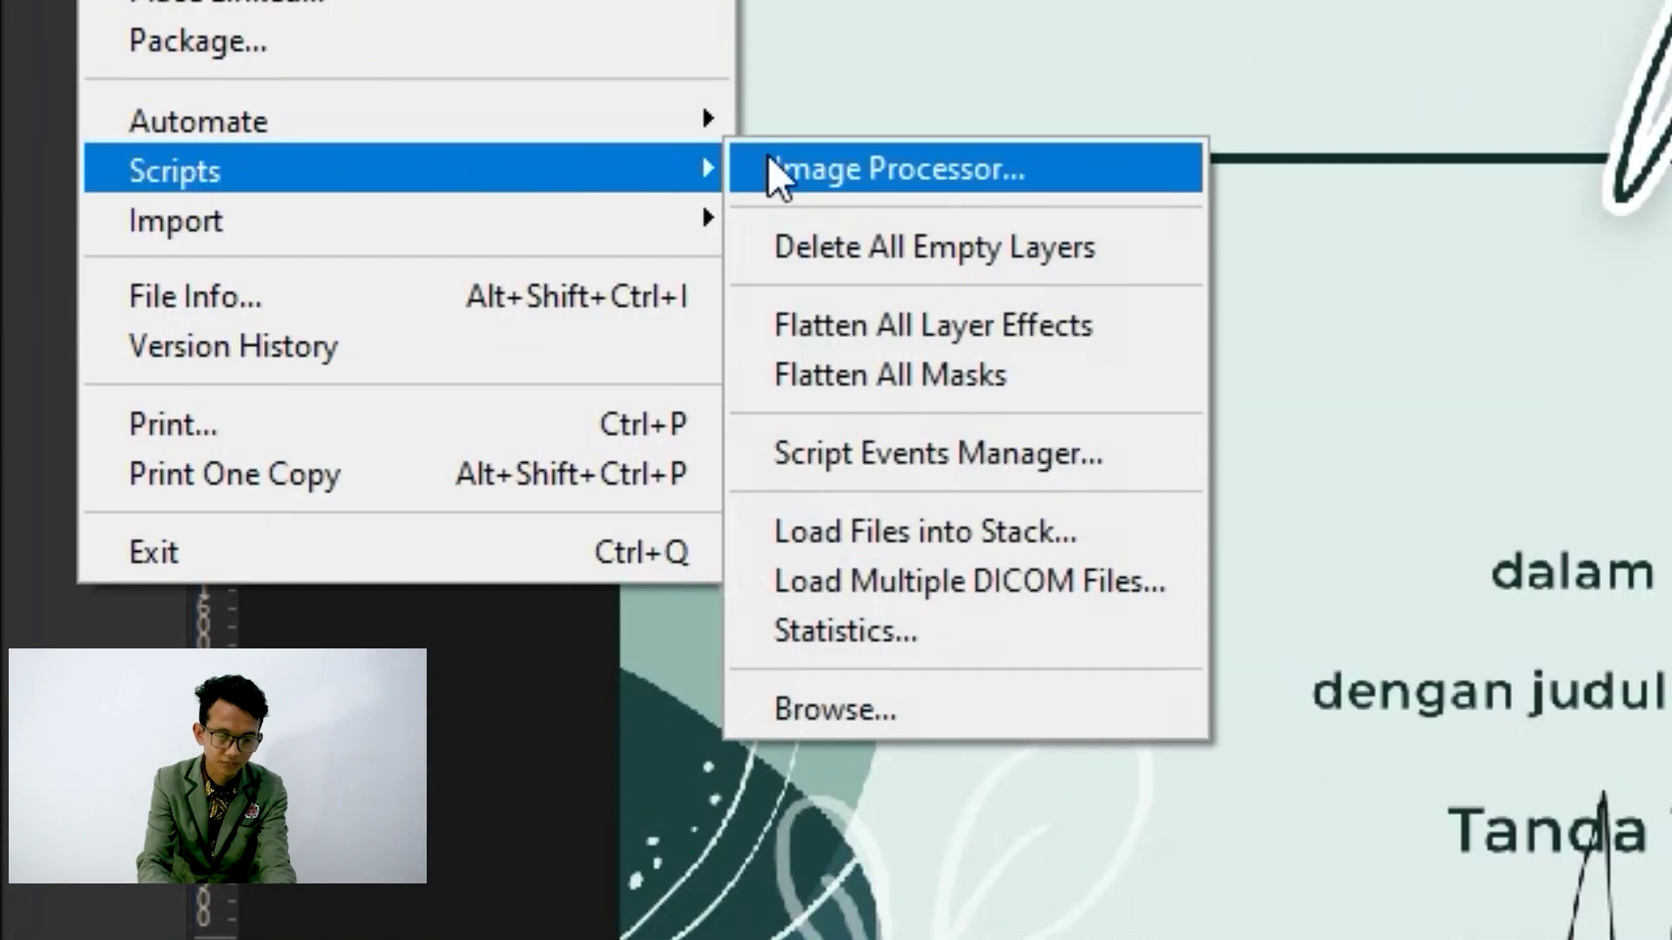
pyautogui.click(1083, 193)
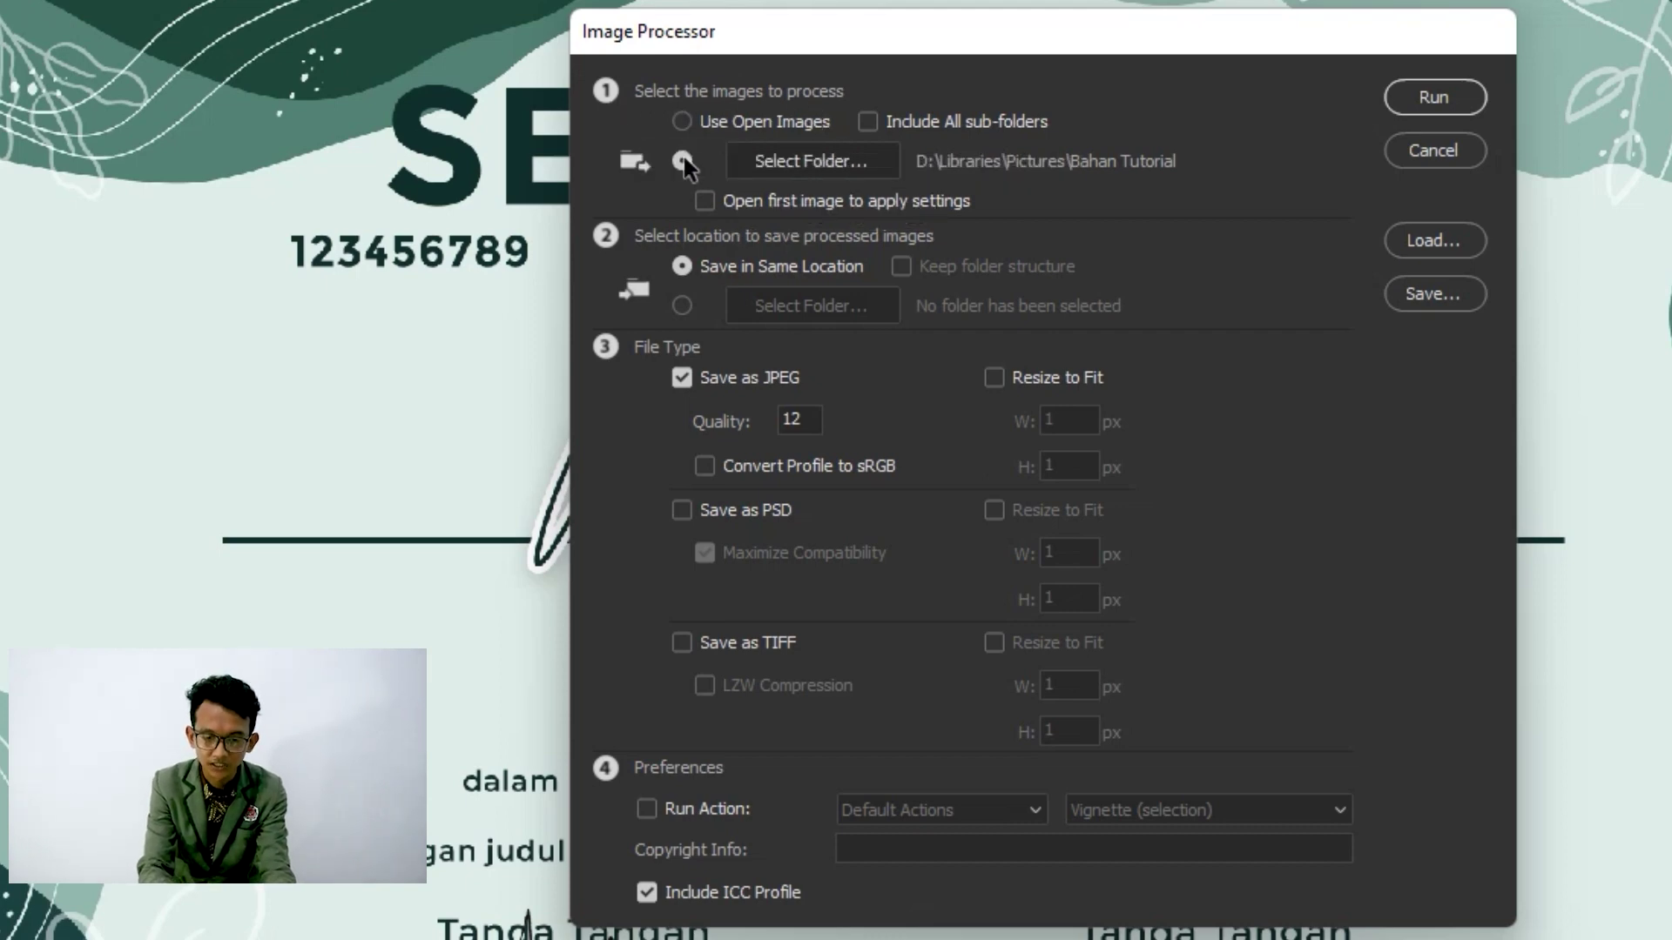
pyautogui.click(803, 161)
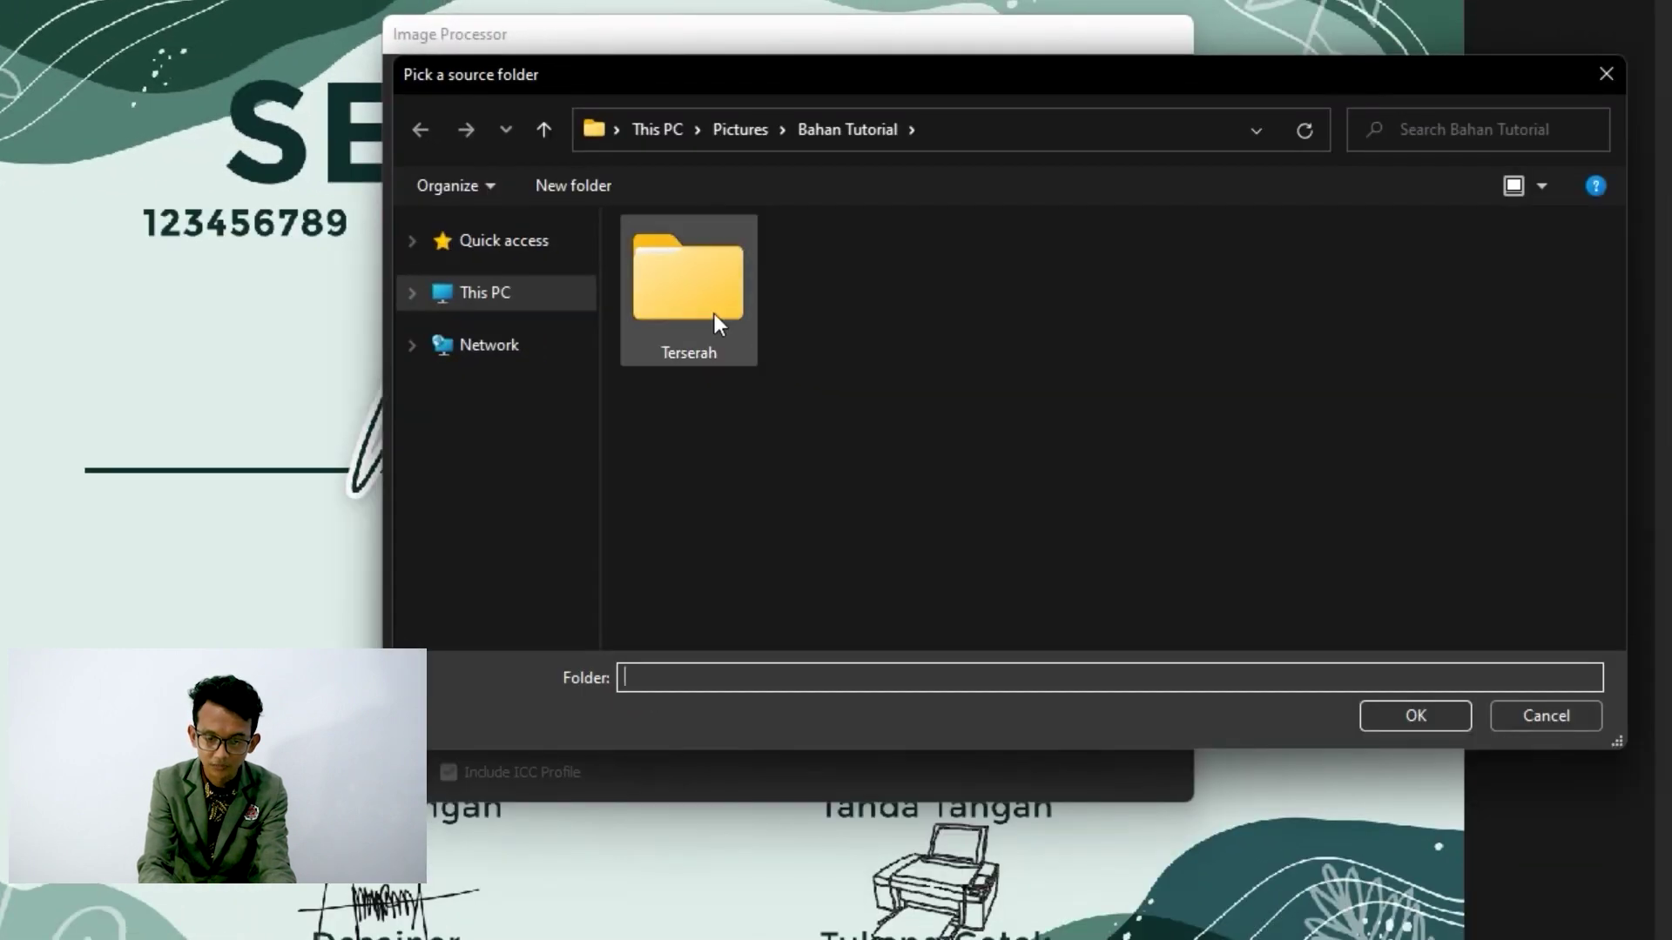
pyautogui.click(714, 318)
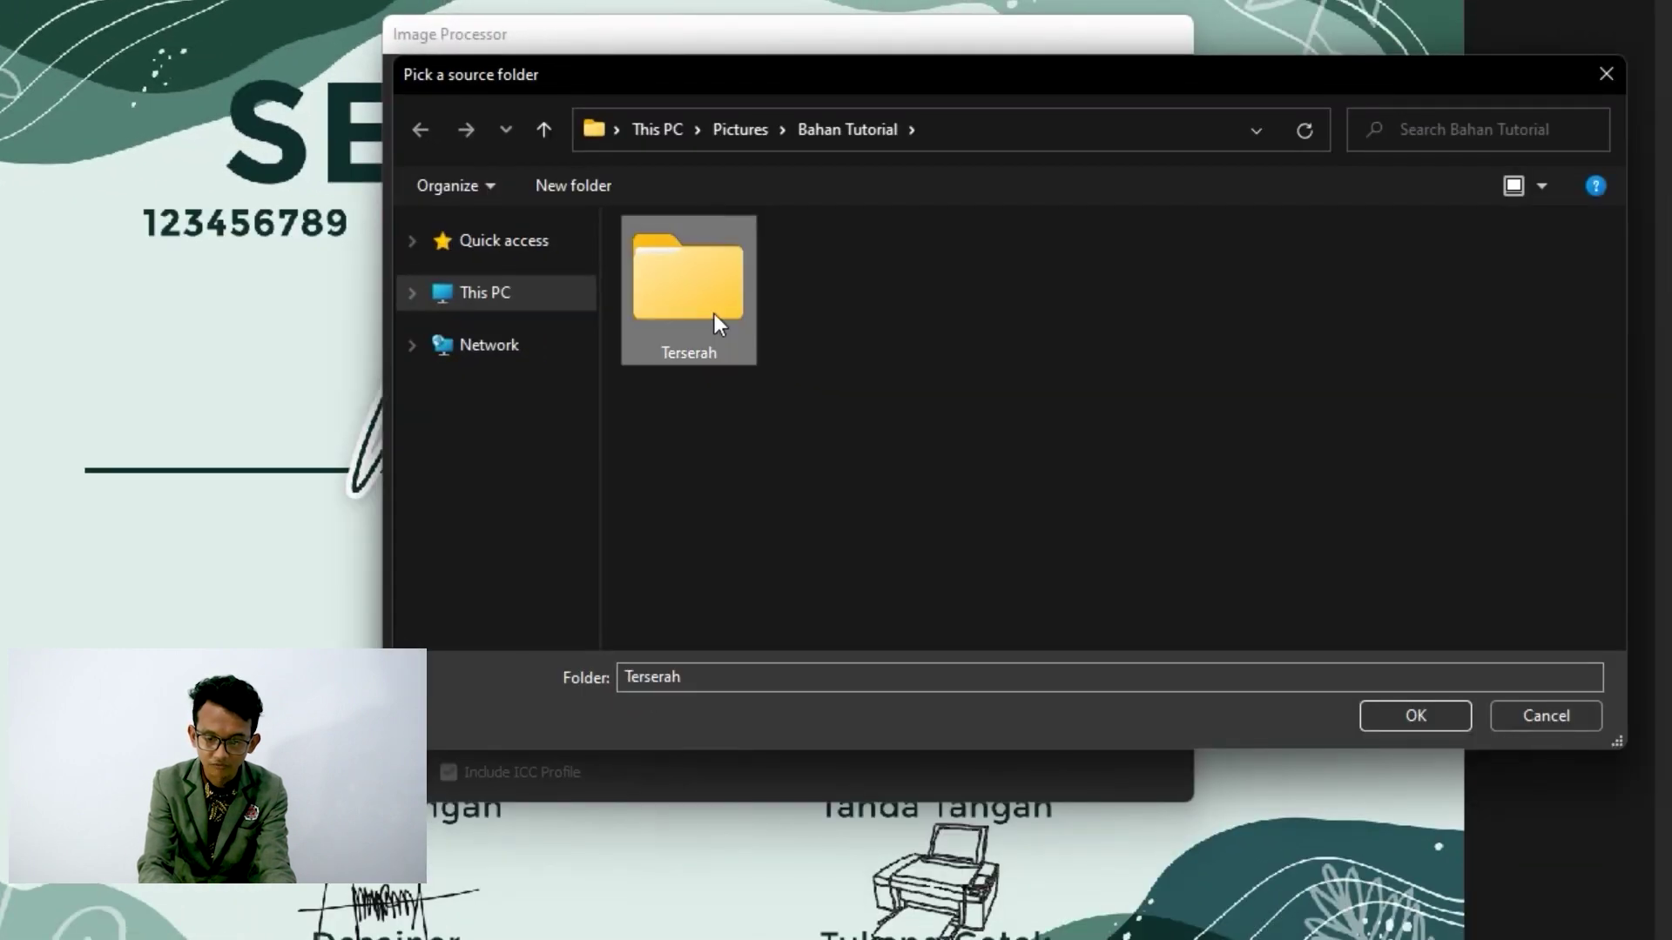
pyautogui.click(1407, 714)
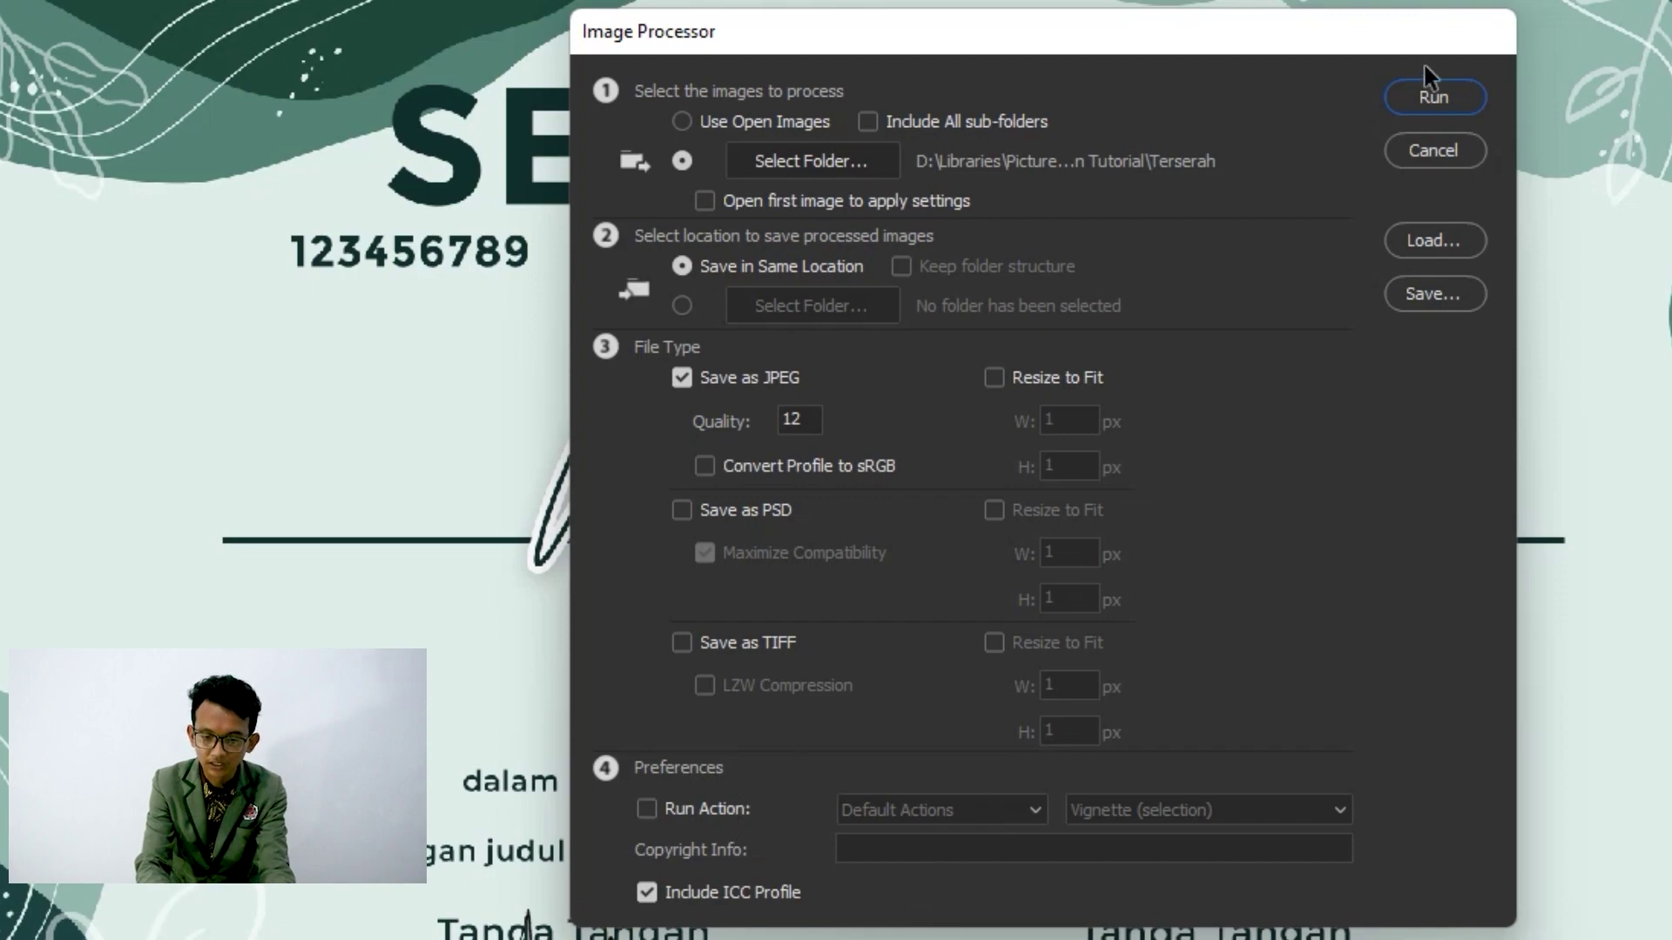
pyautogui.click(1431, 98)
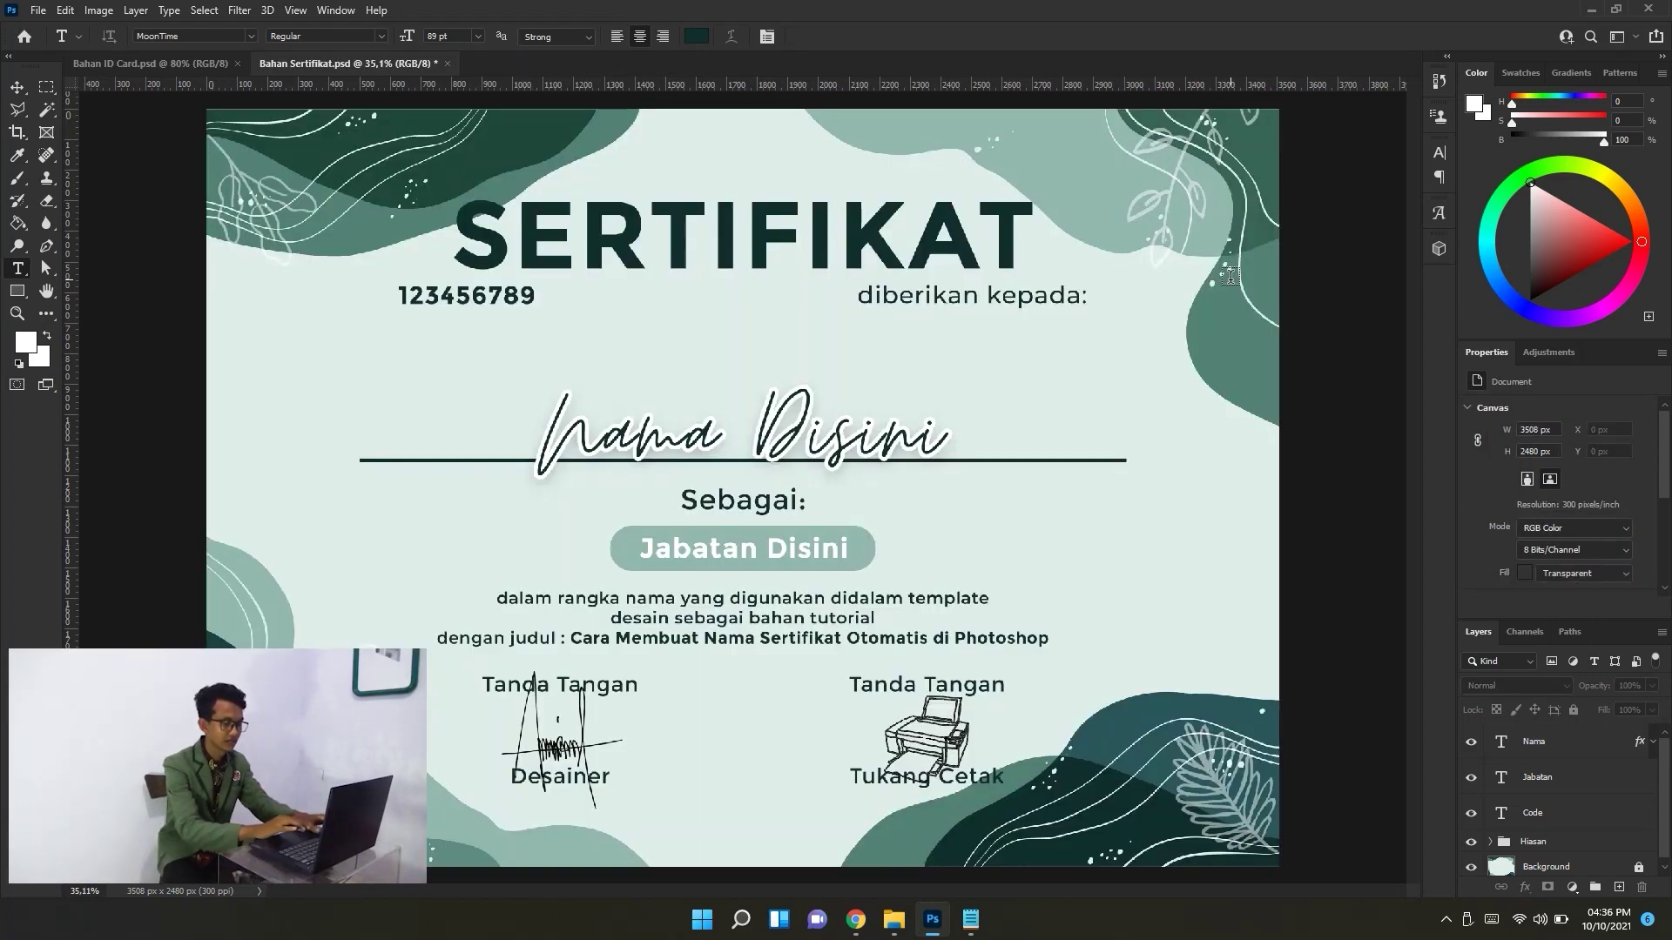
pyautogui.moveTo(893, 920)
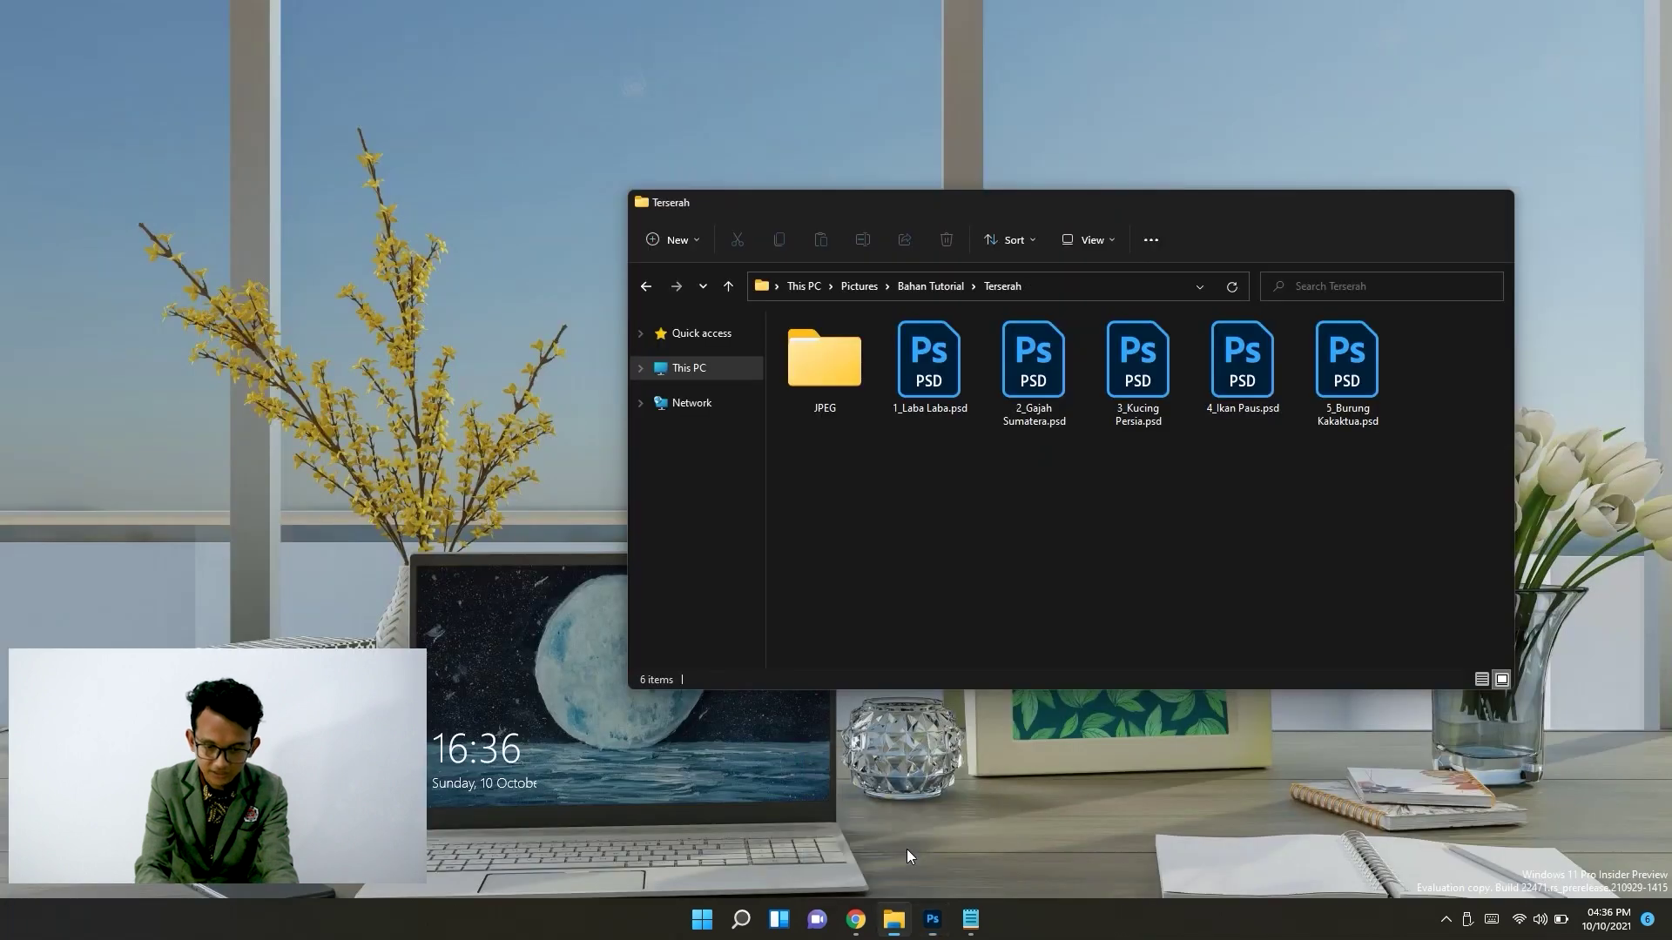
pyautogui.click(907, 849)
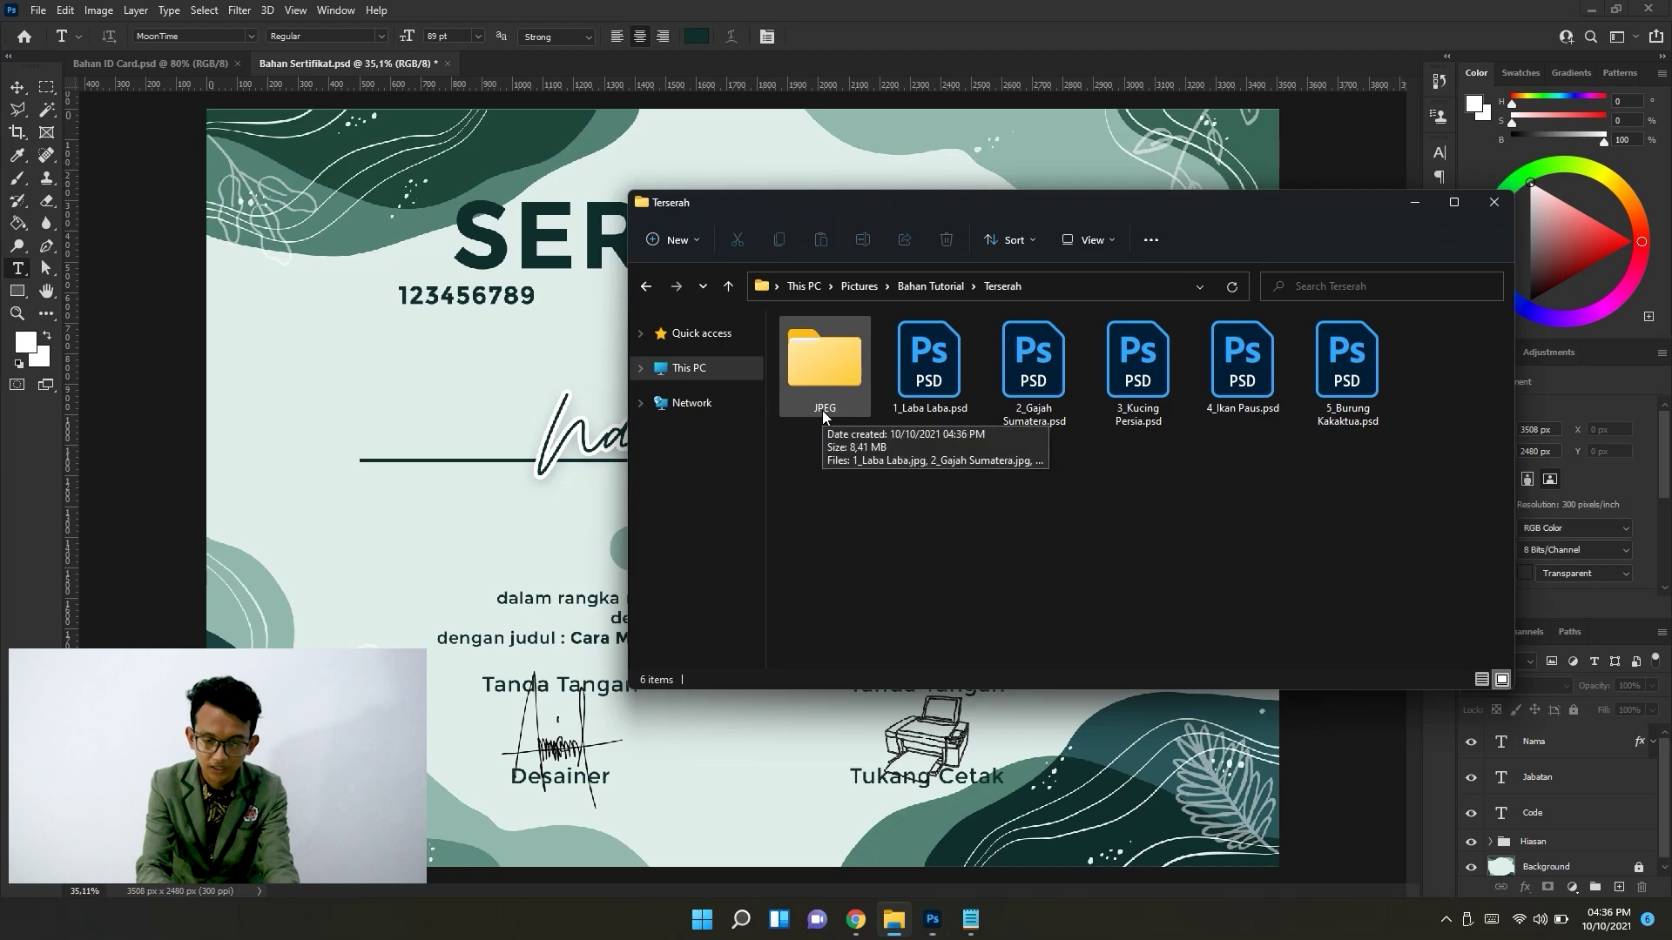
# Open the JPEG folder and view 1_Laba Laba.jpg.
pyautogui.doubleClick(827, 385)
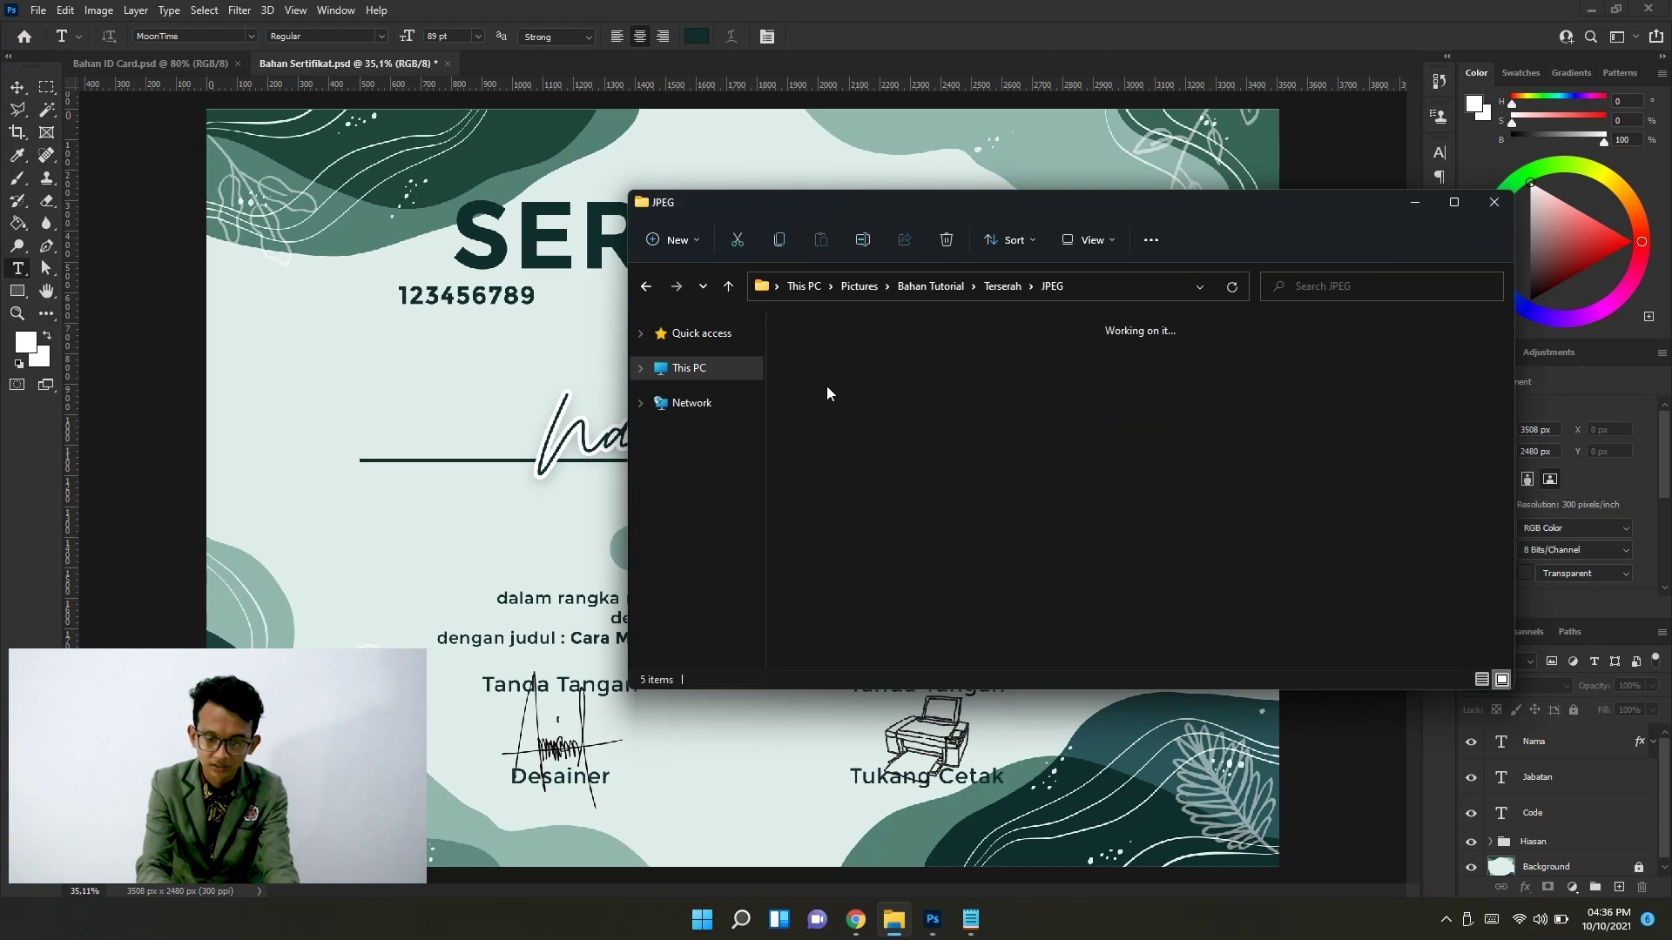
pyautogui.doubleClick(841, 389)
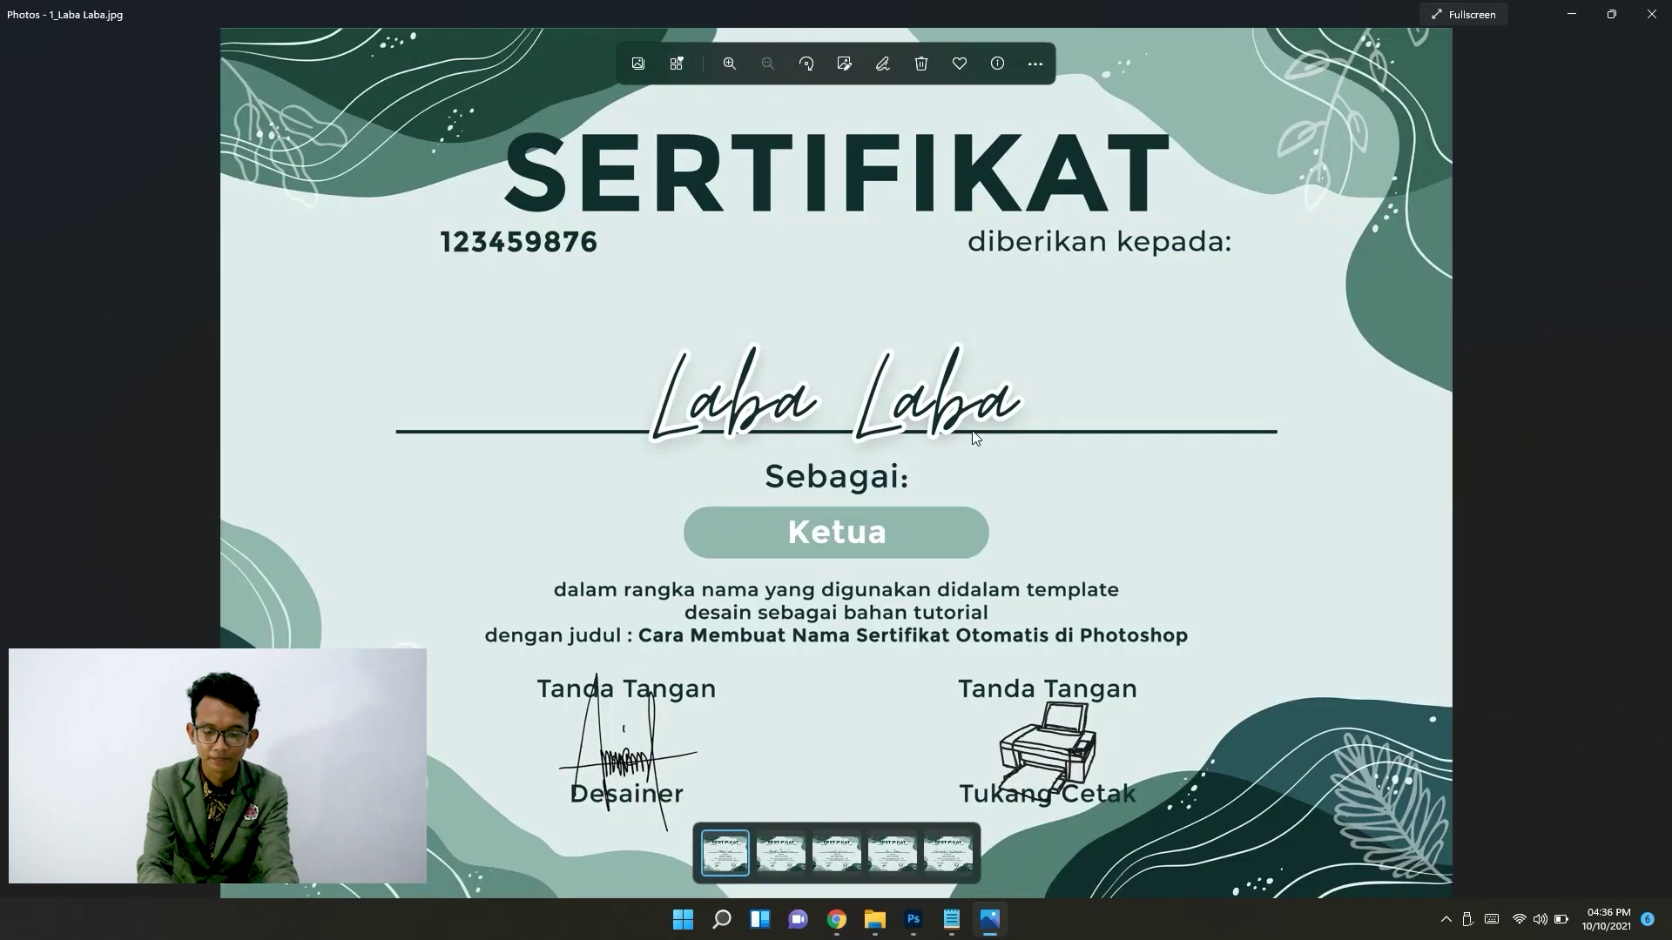
pyautogui.press('Right')
pyautogui.press('Right')
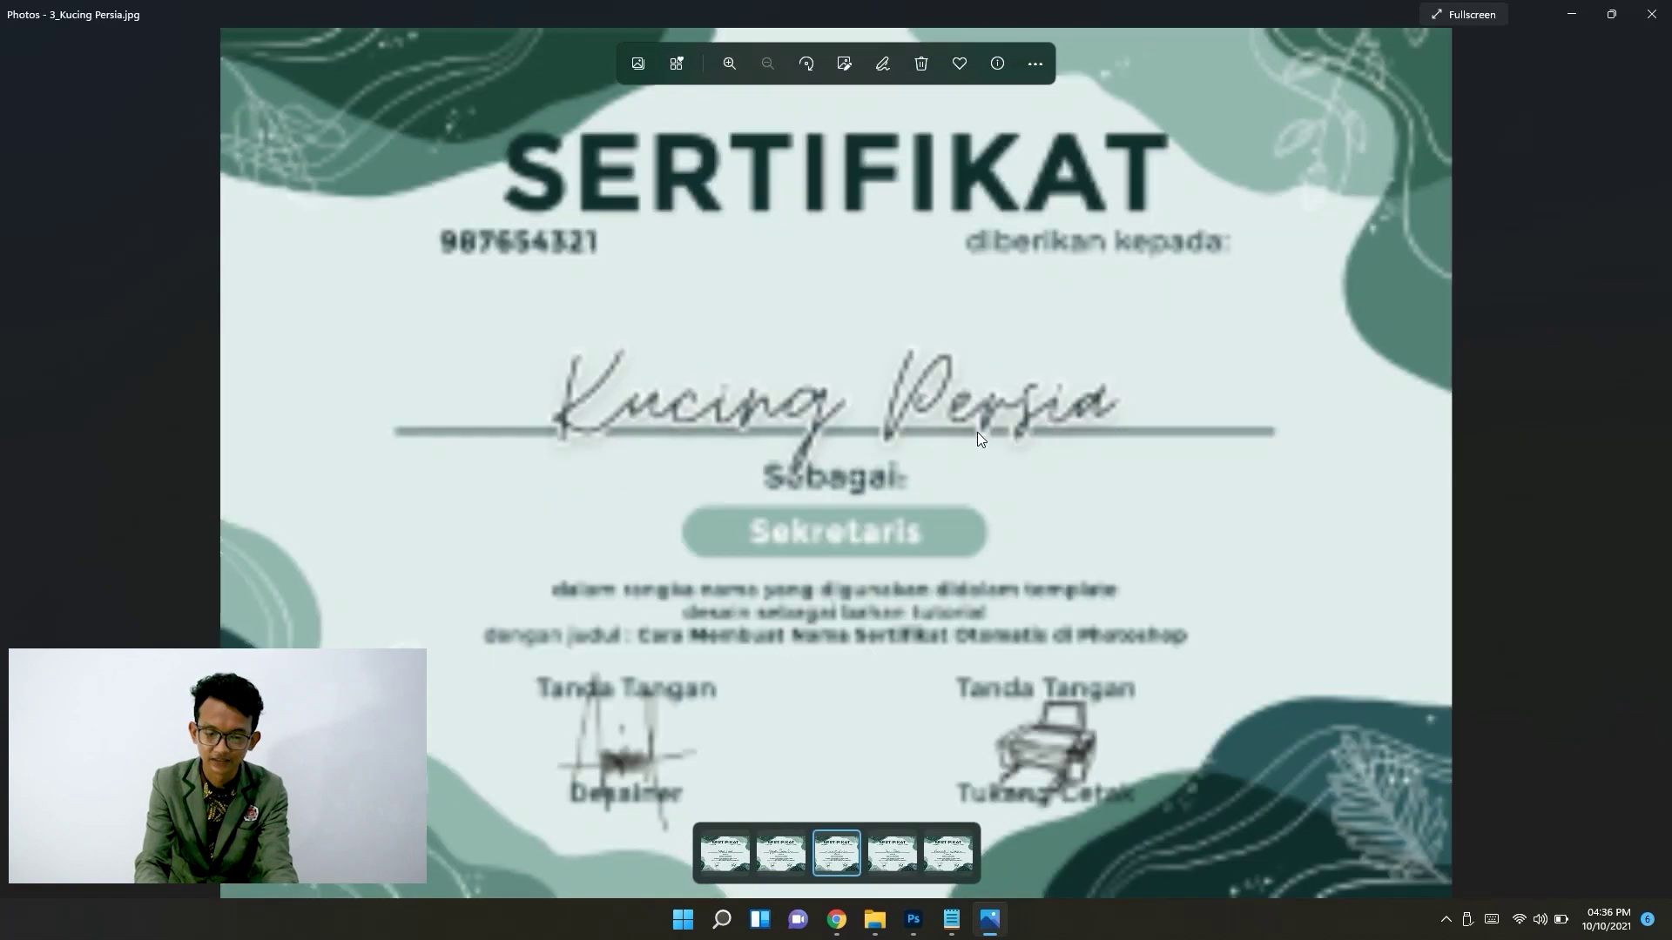
pyautogui.press('Right')
pyautogui.press('Right')
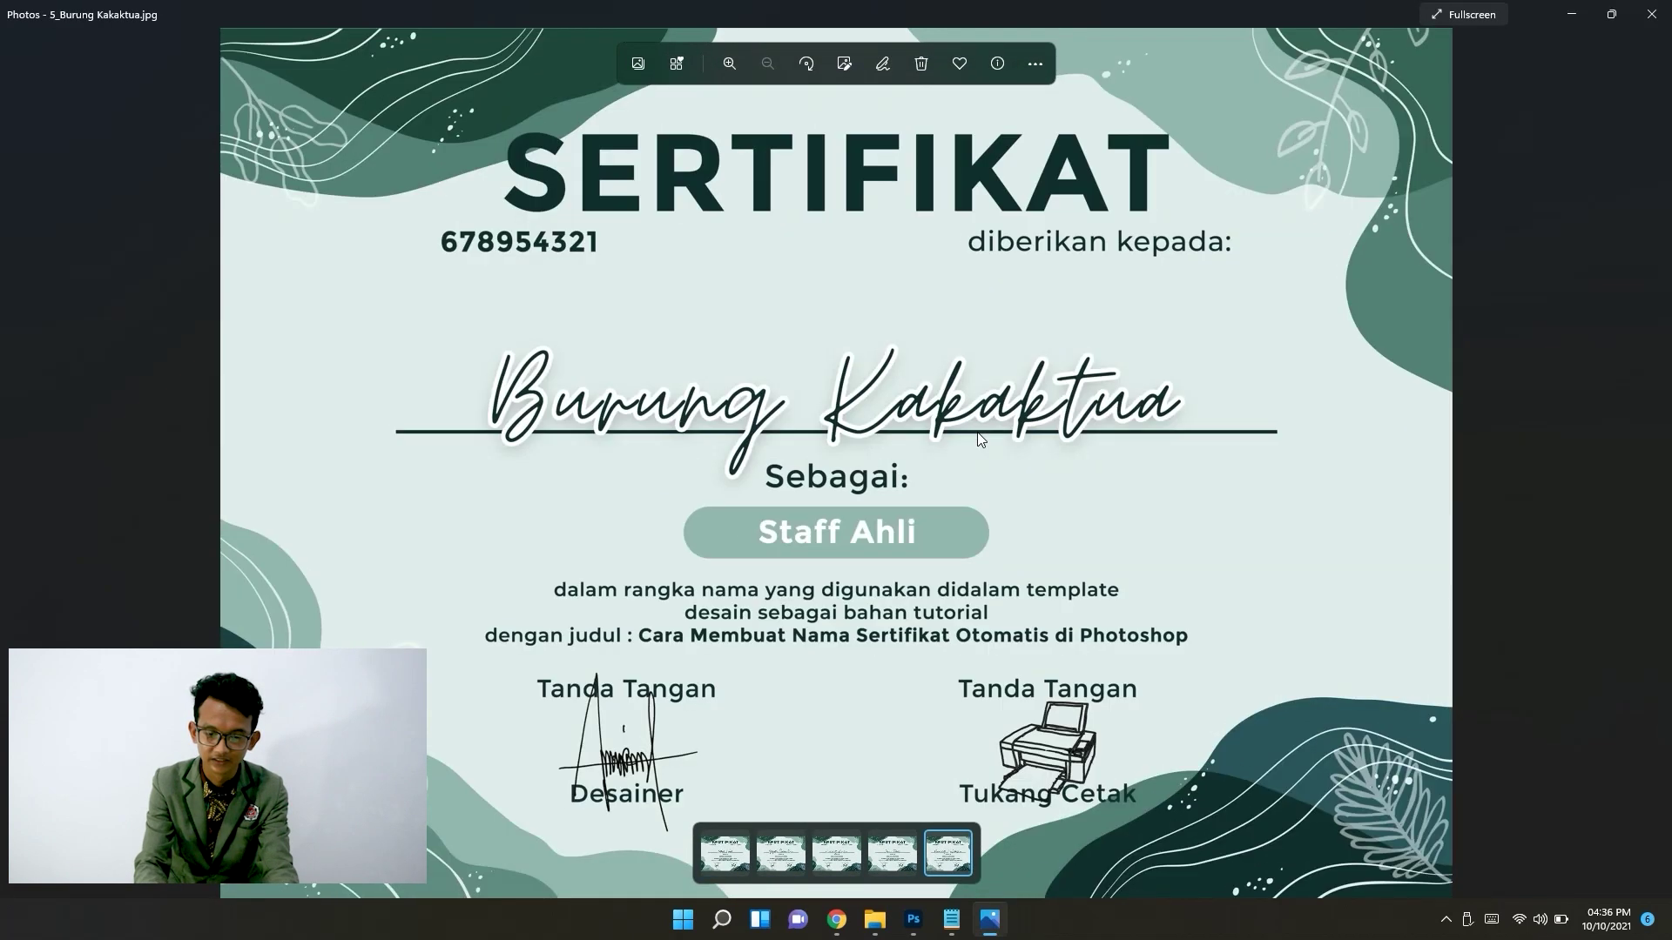
pyautogui.press('Left')
pyautogui.press('Left')
pyautogui.press('Left')
pyautogui.press('Left')
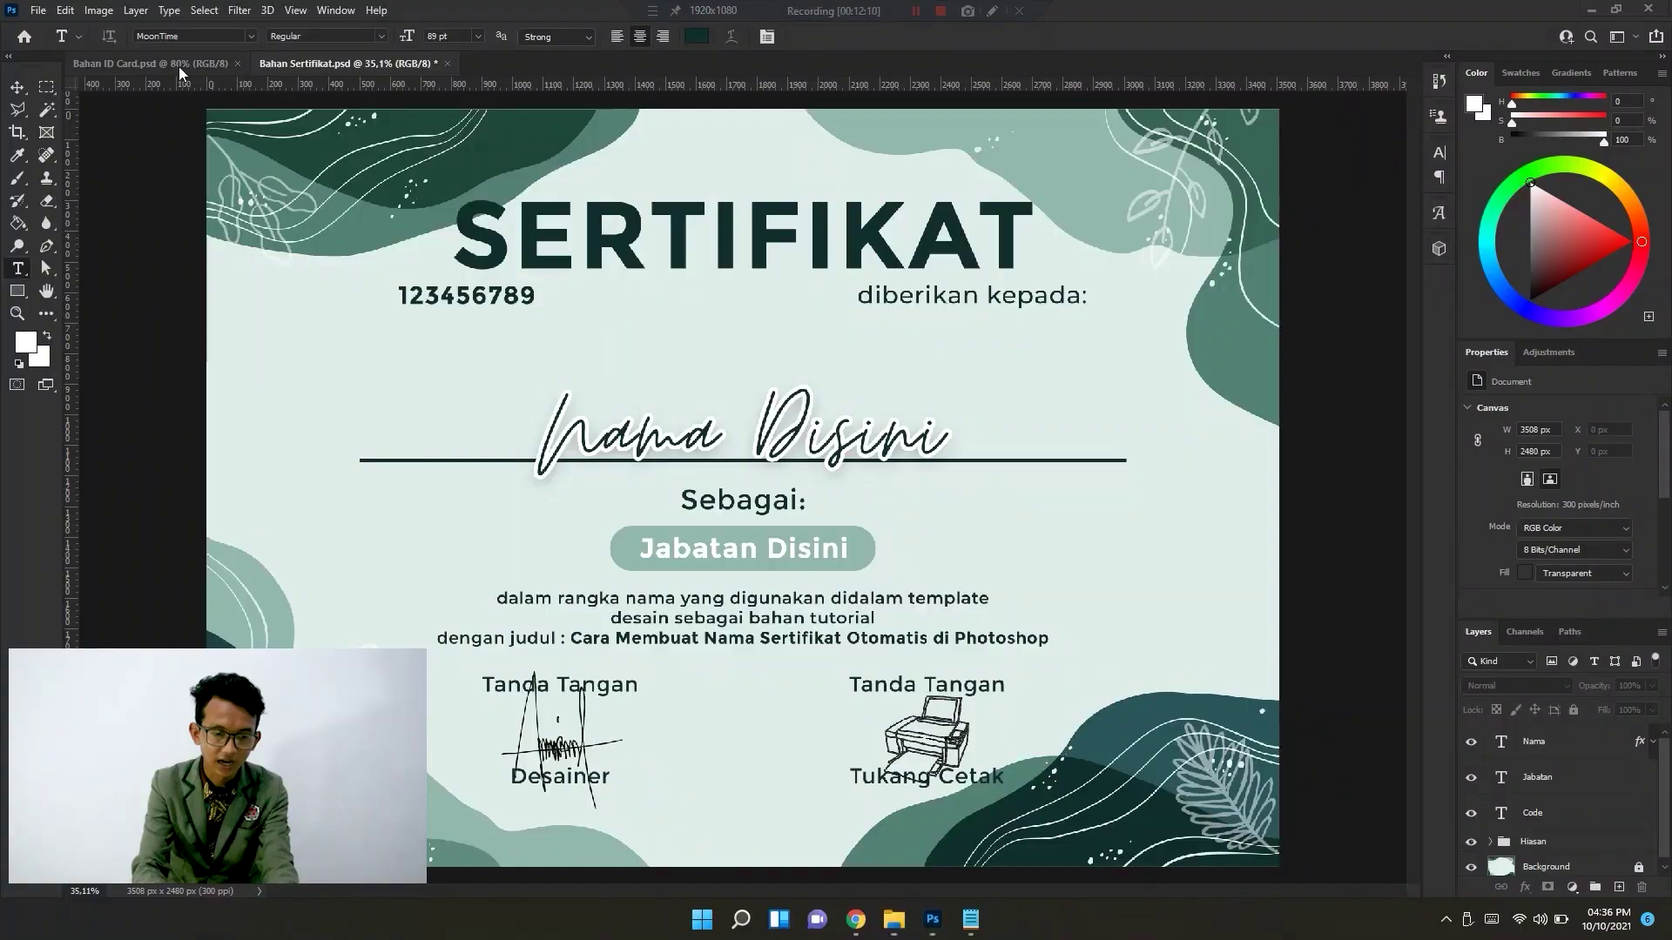
# Switch to the Bahan ID Card document and select the Nama text layer with the Move tool.
pyautogui.click(179, 67)
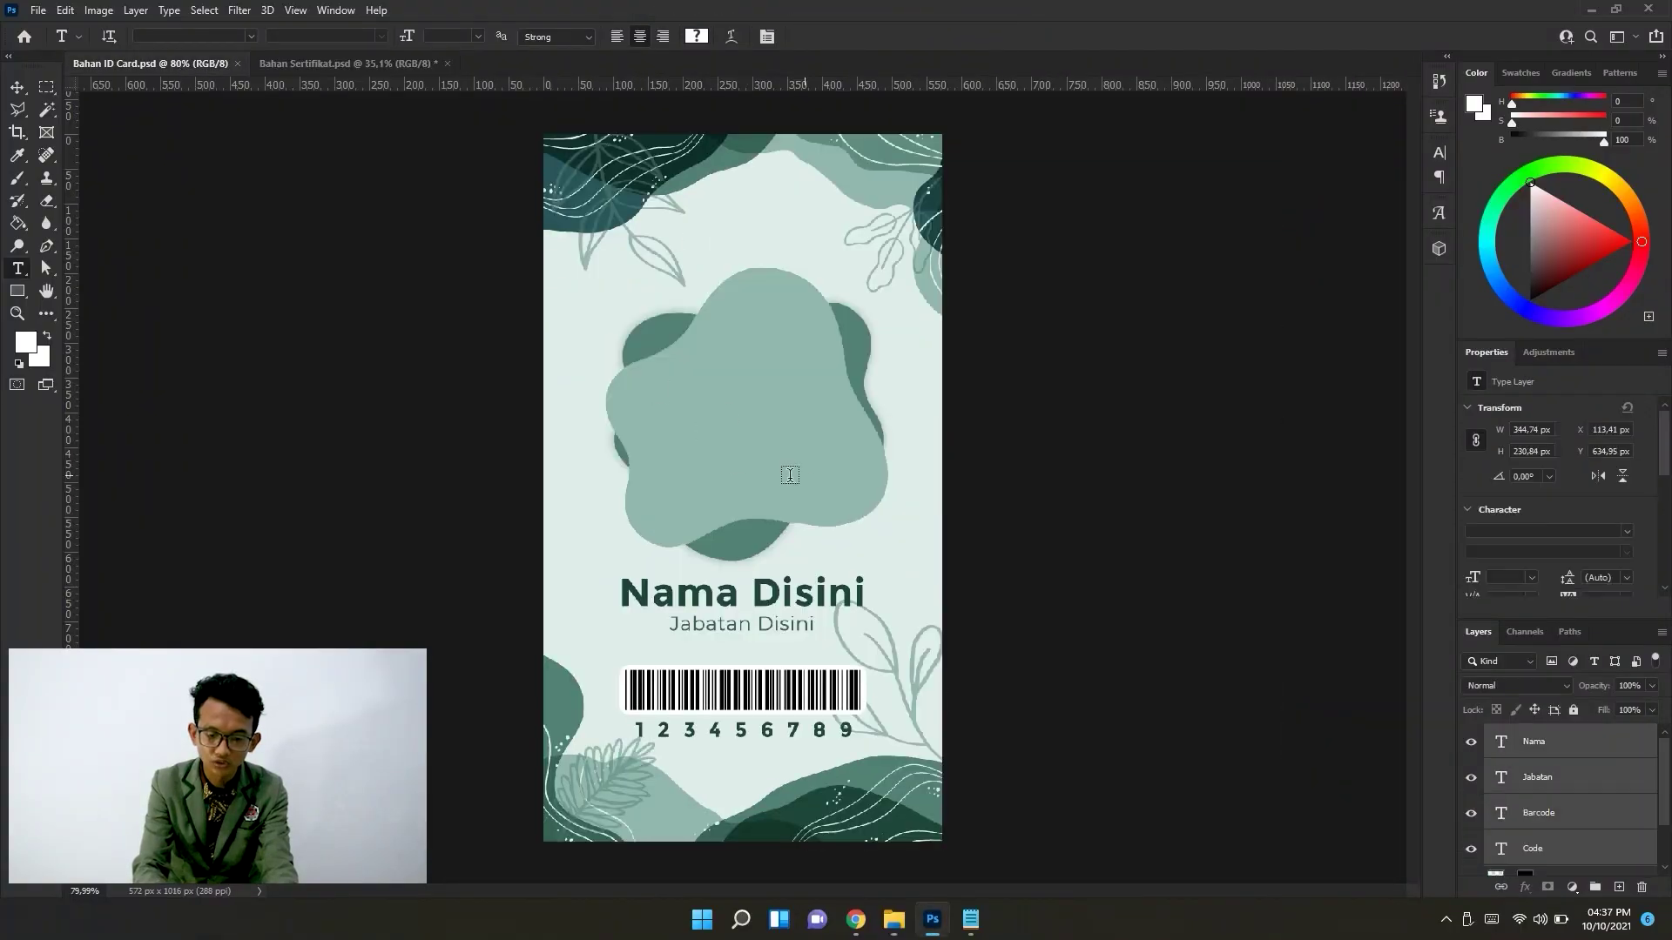
pyautogui.click(402, 66)
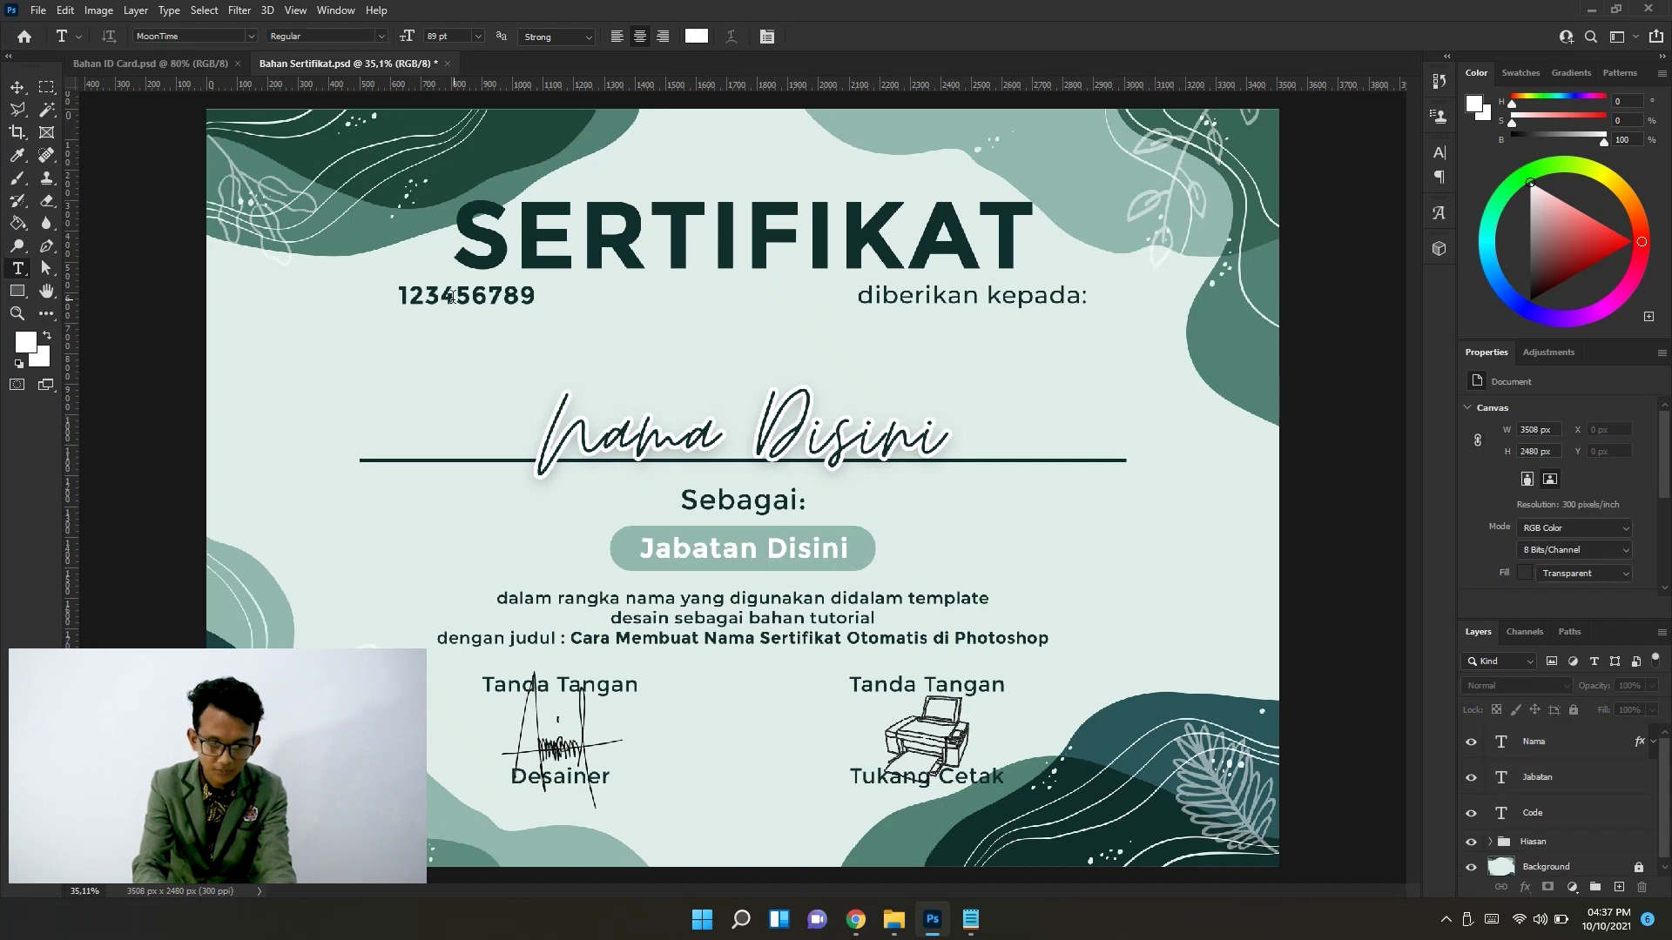
pyautogui.click(207, 66)
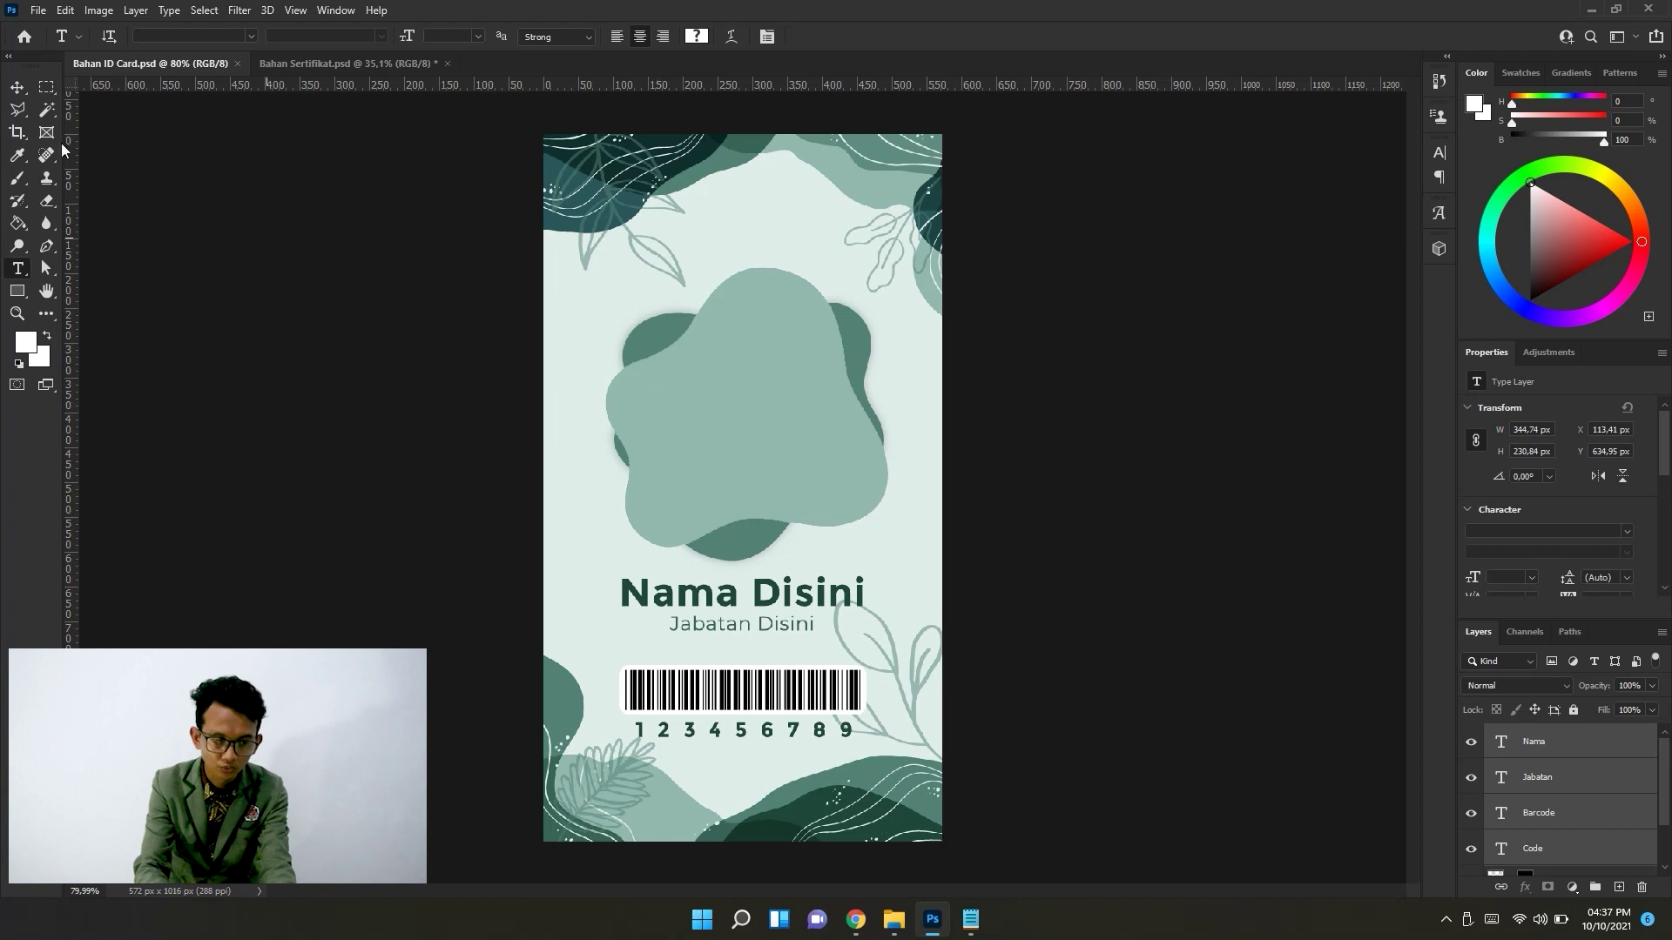
pyautogui.click(17, 89)
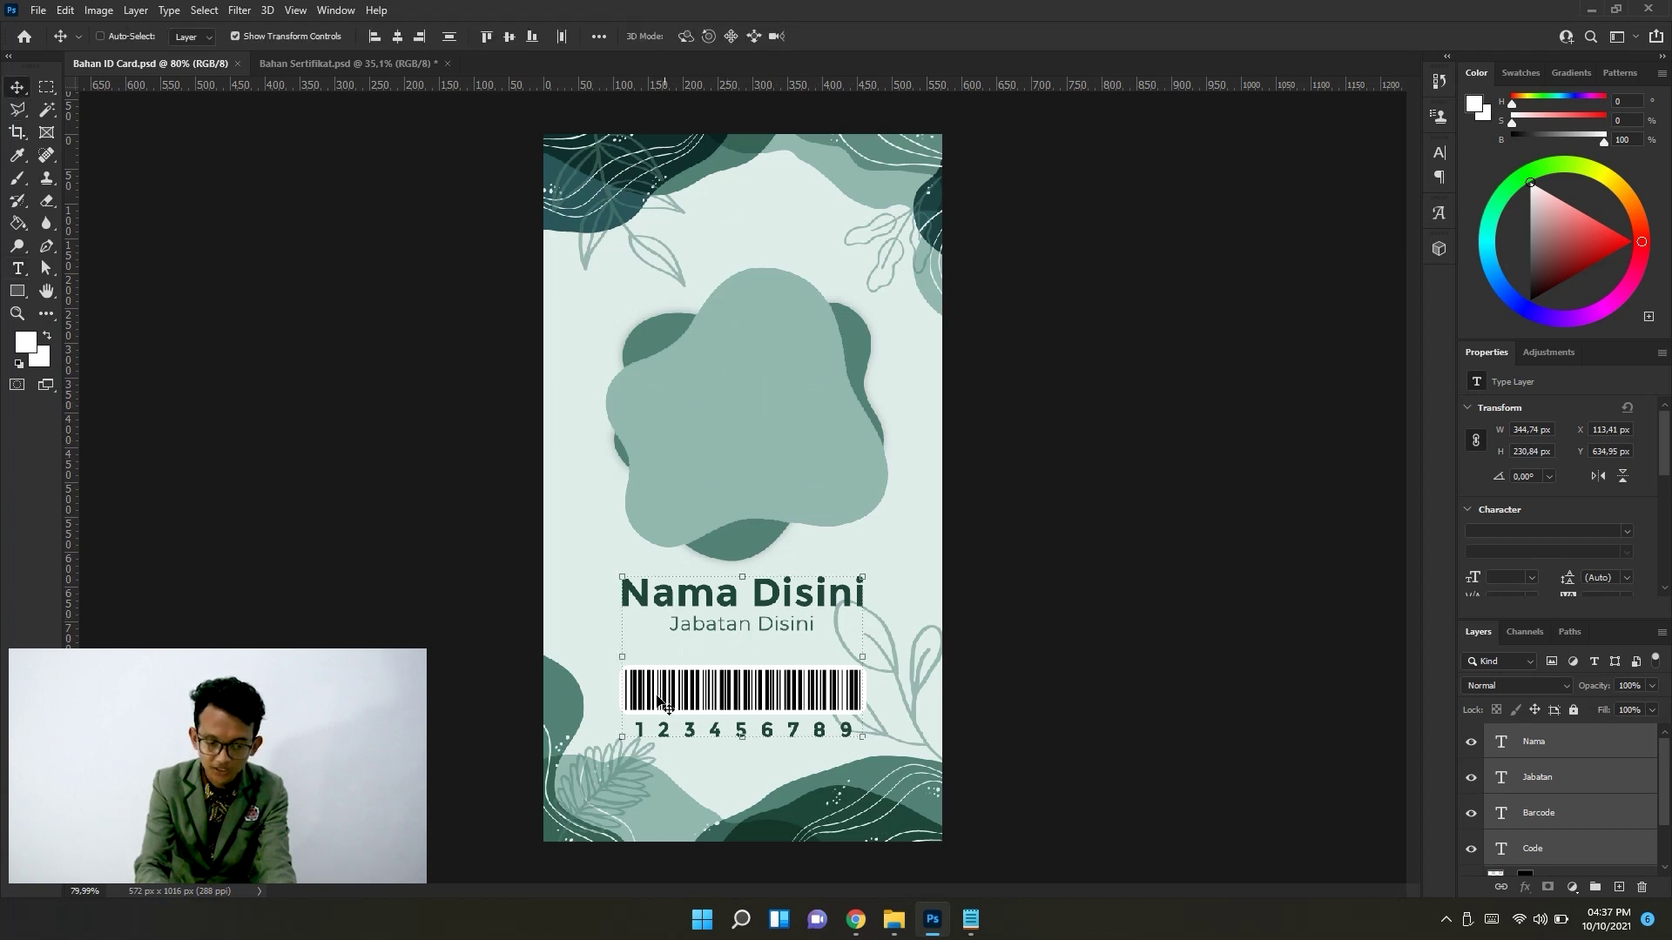
pyautogui.click(1597, 749)
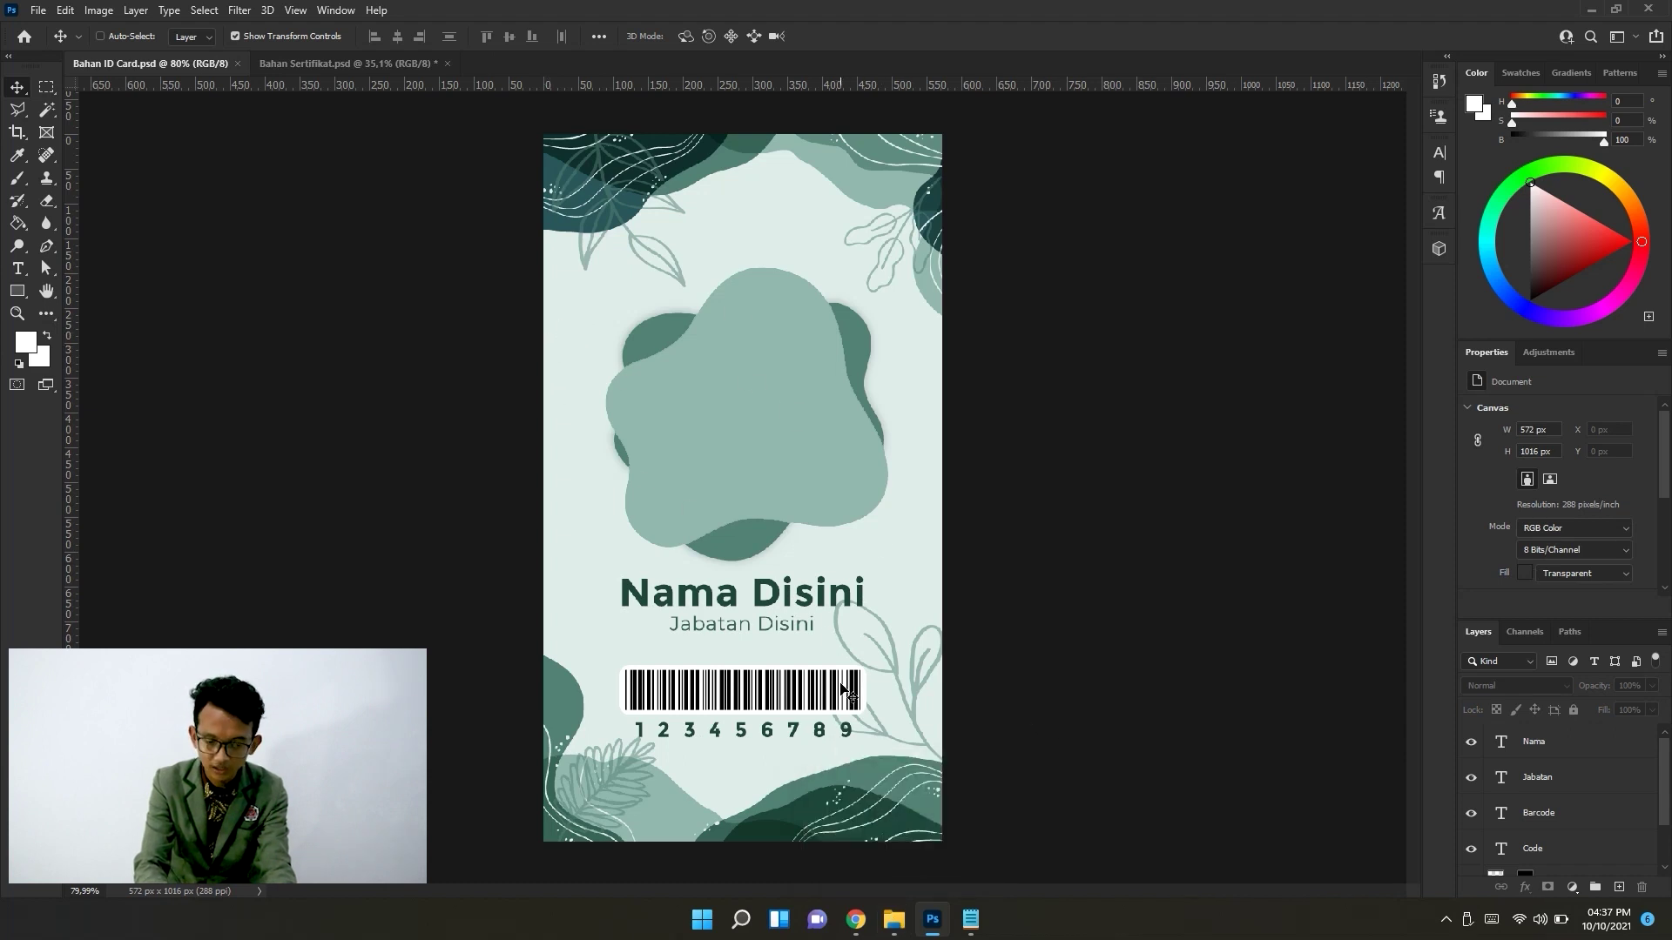
pyautogui.moveTo(970, 919)
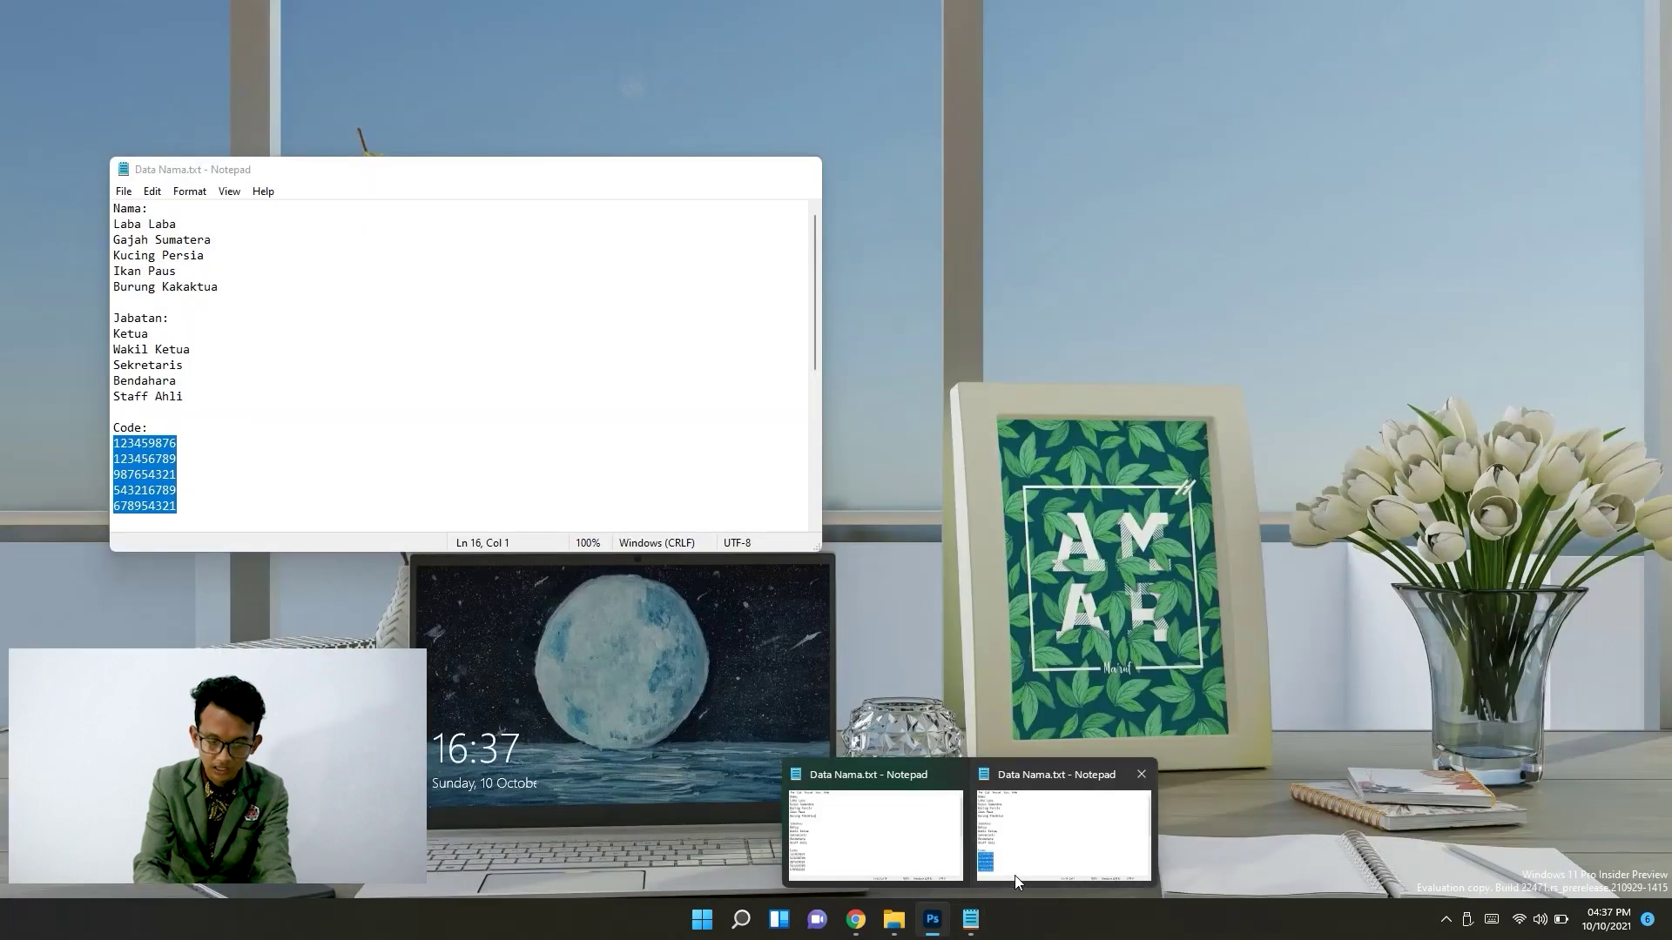
# Scroll through Data Nama.txt to review the Code, Barcode, Foto and Terbaik entries.
pyautogui.click(1015, 876)
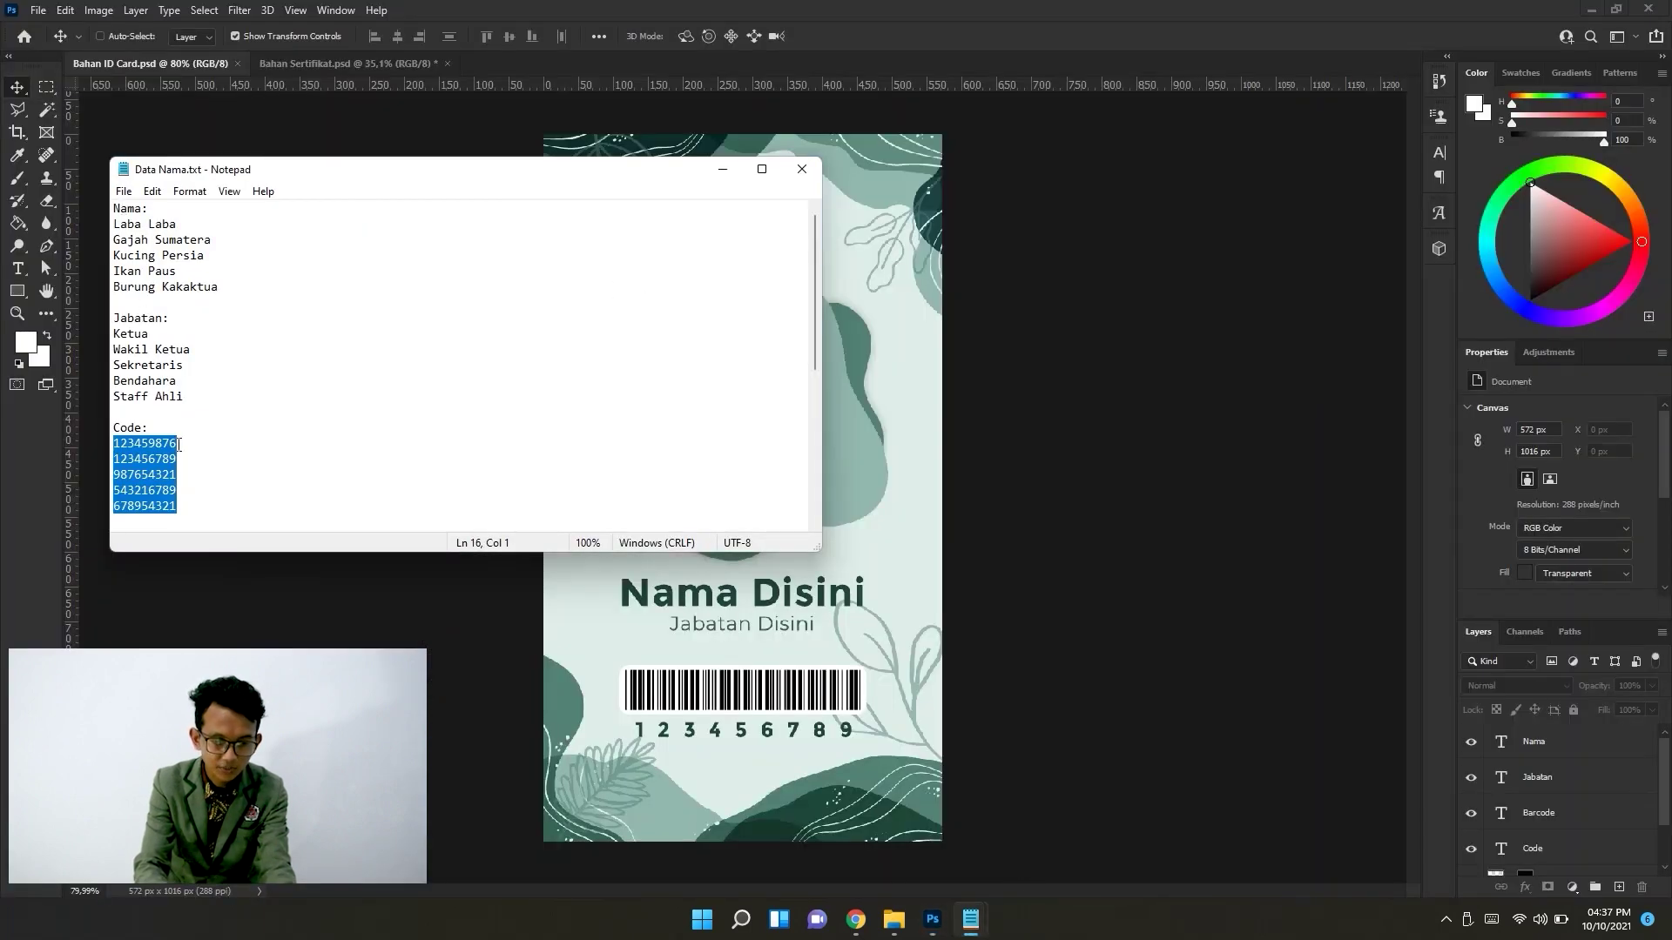
pyautogui.click(283, 500)
pyautogui.scroll(-2, 283, 500)
pyautogui.scroll(-2, 283, 500)
pyautogui.scroll(-3, 283, 502)
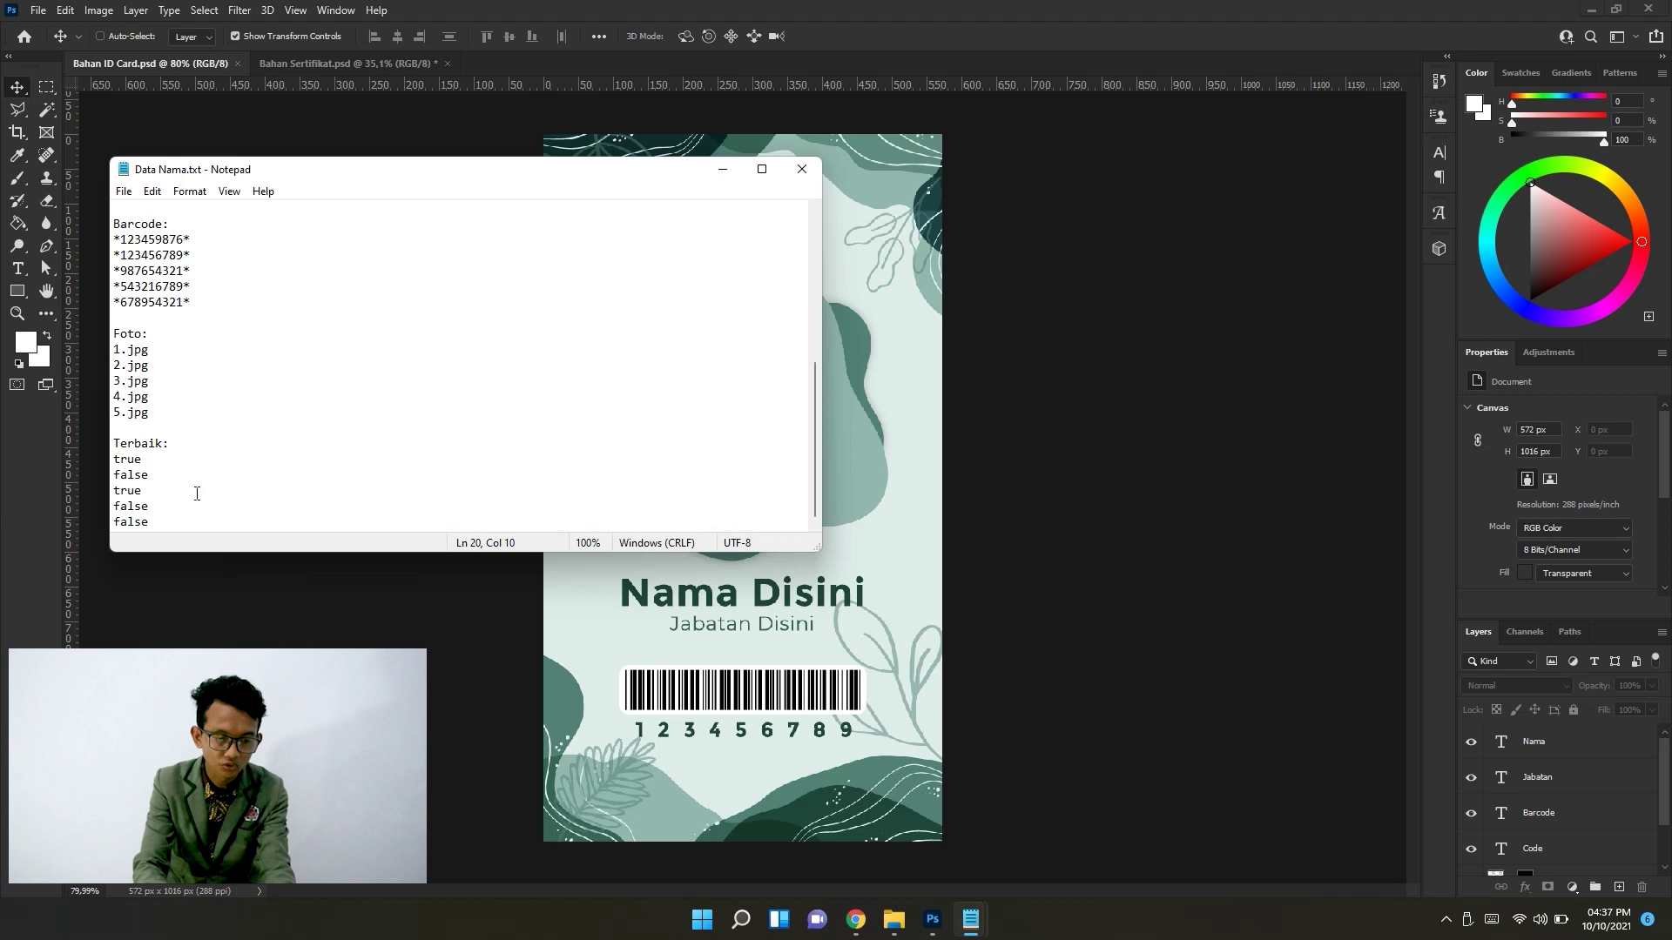
# Rearrange the Notepad and Chrome windows so the Photoshop ID card shows in front.
pyautogui.click(1468, 620)
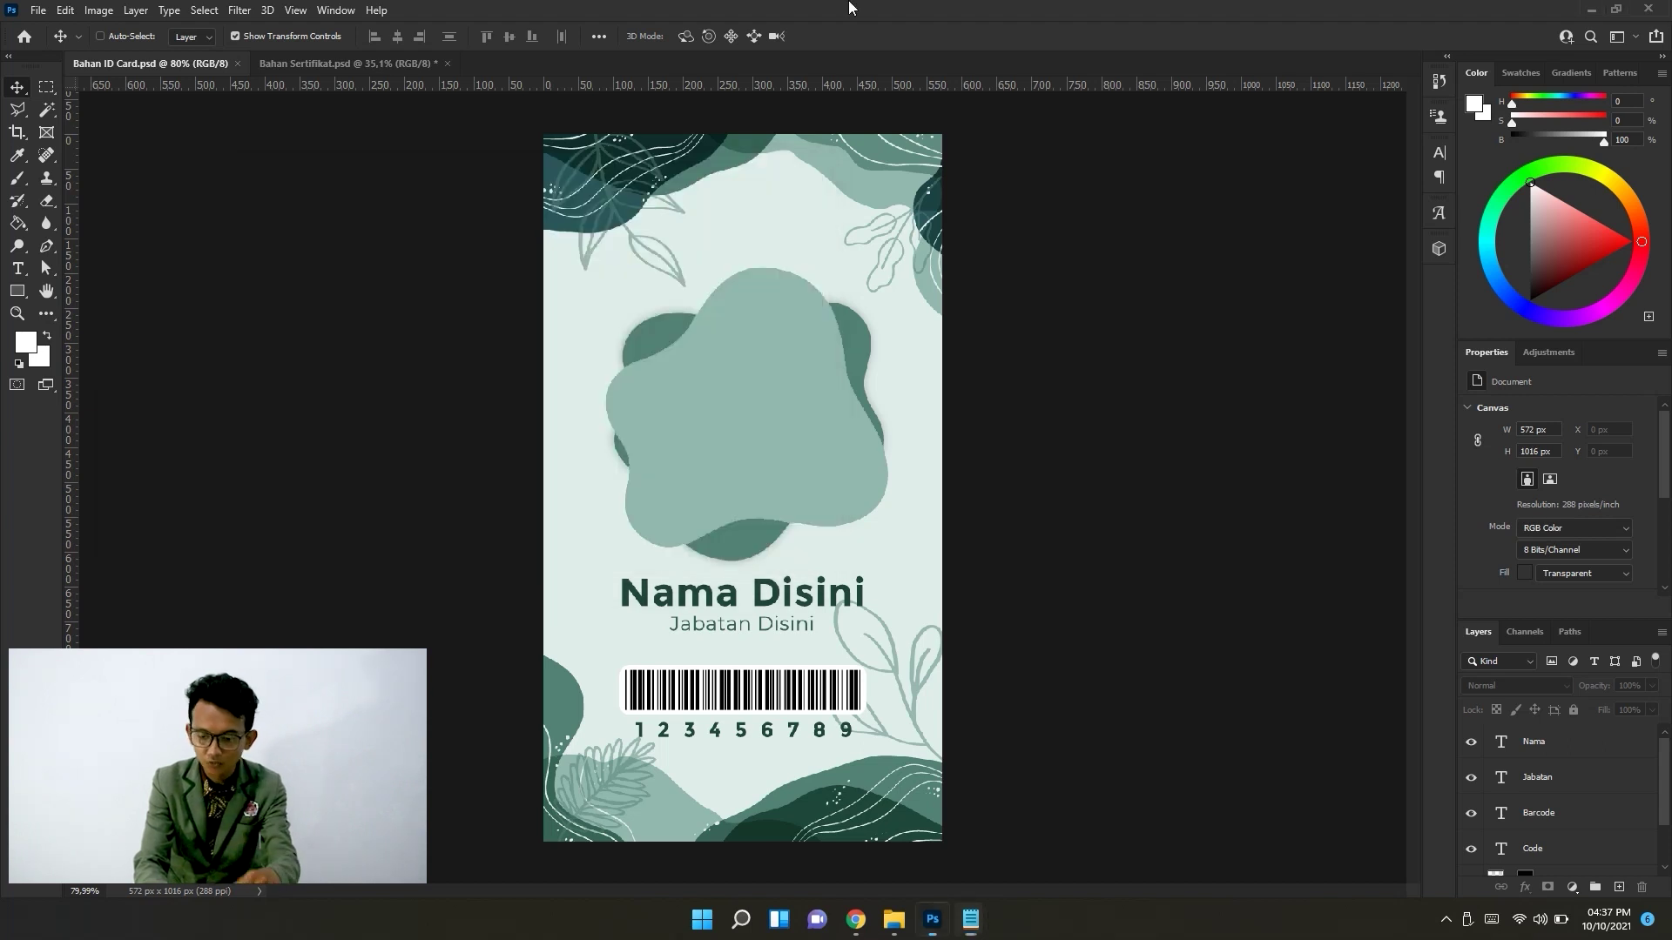
pyautogui.moveTo(1665, 780); pyautogui.dragTo(1665, 850)
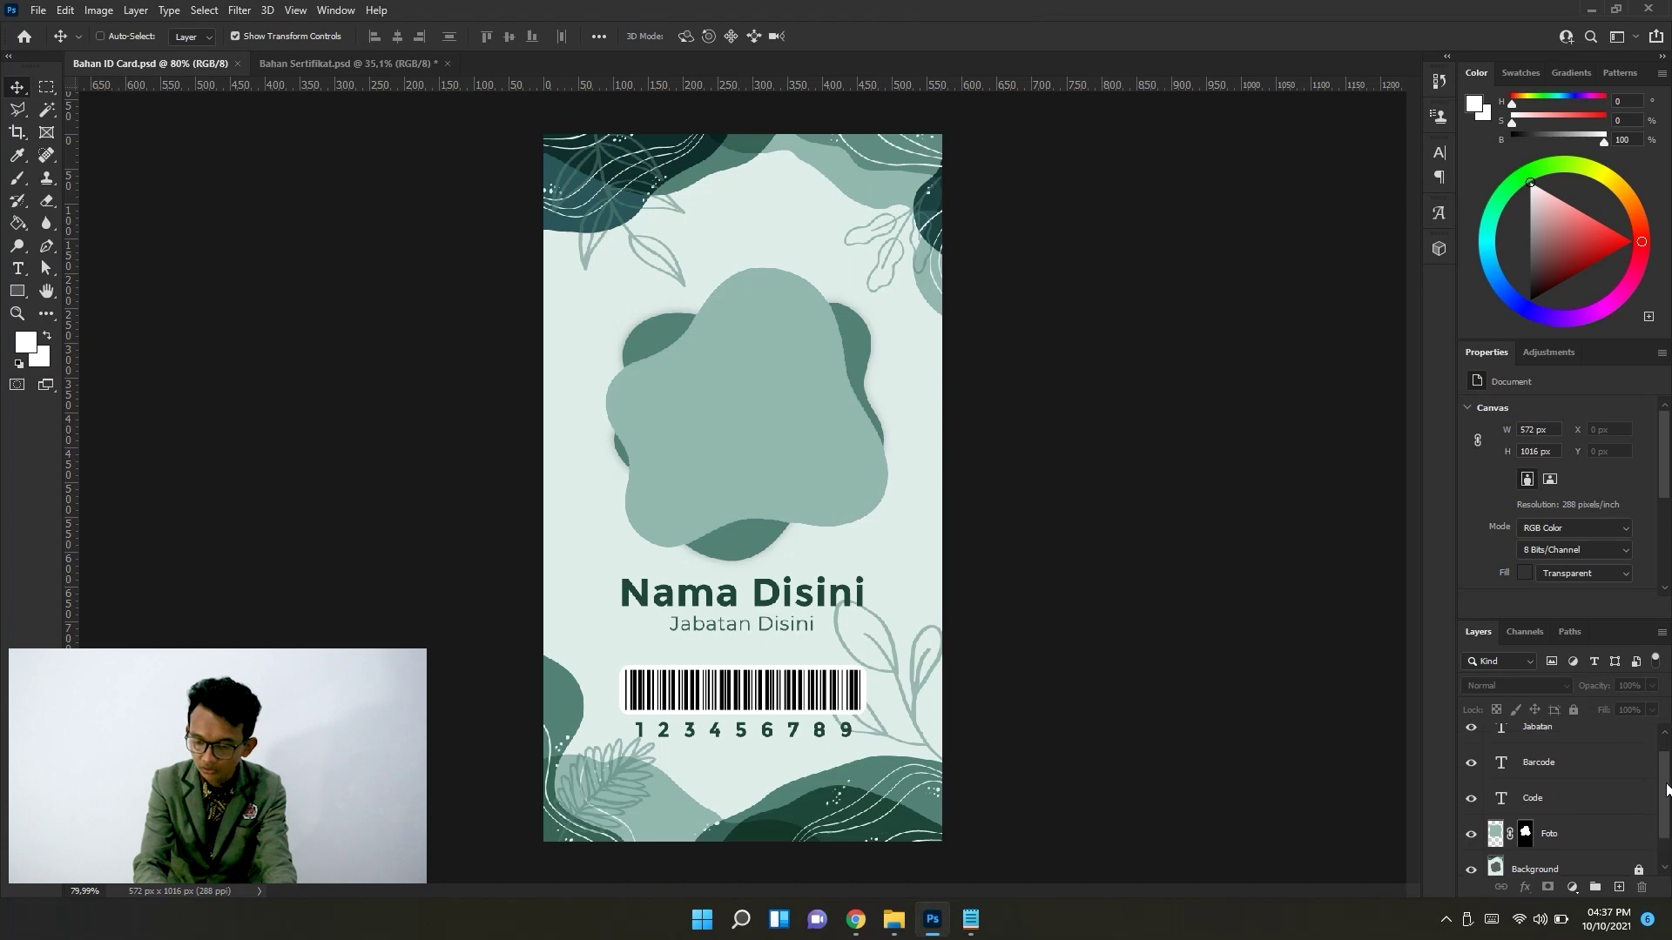
pyautogui.hotkey('alt', 'Tab')
pyautogui.hotkey('alt', 'Tab')
pyautogui.click(610, 153)
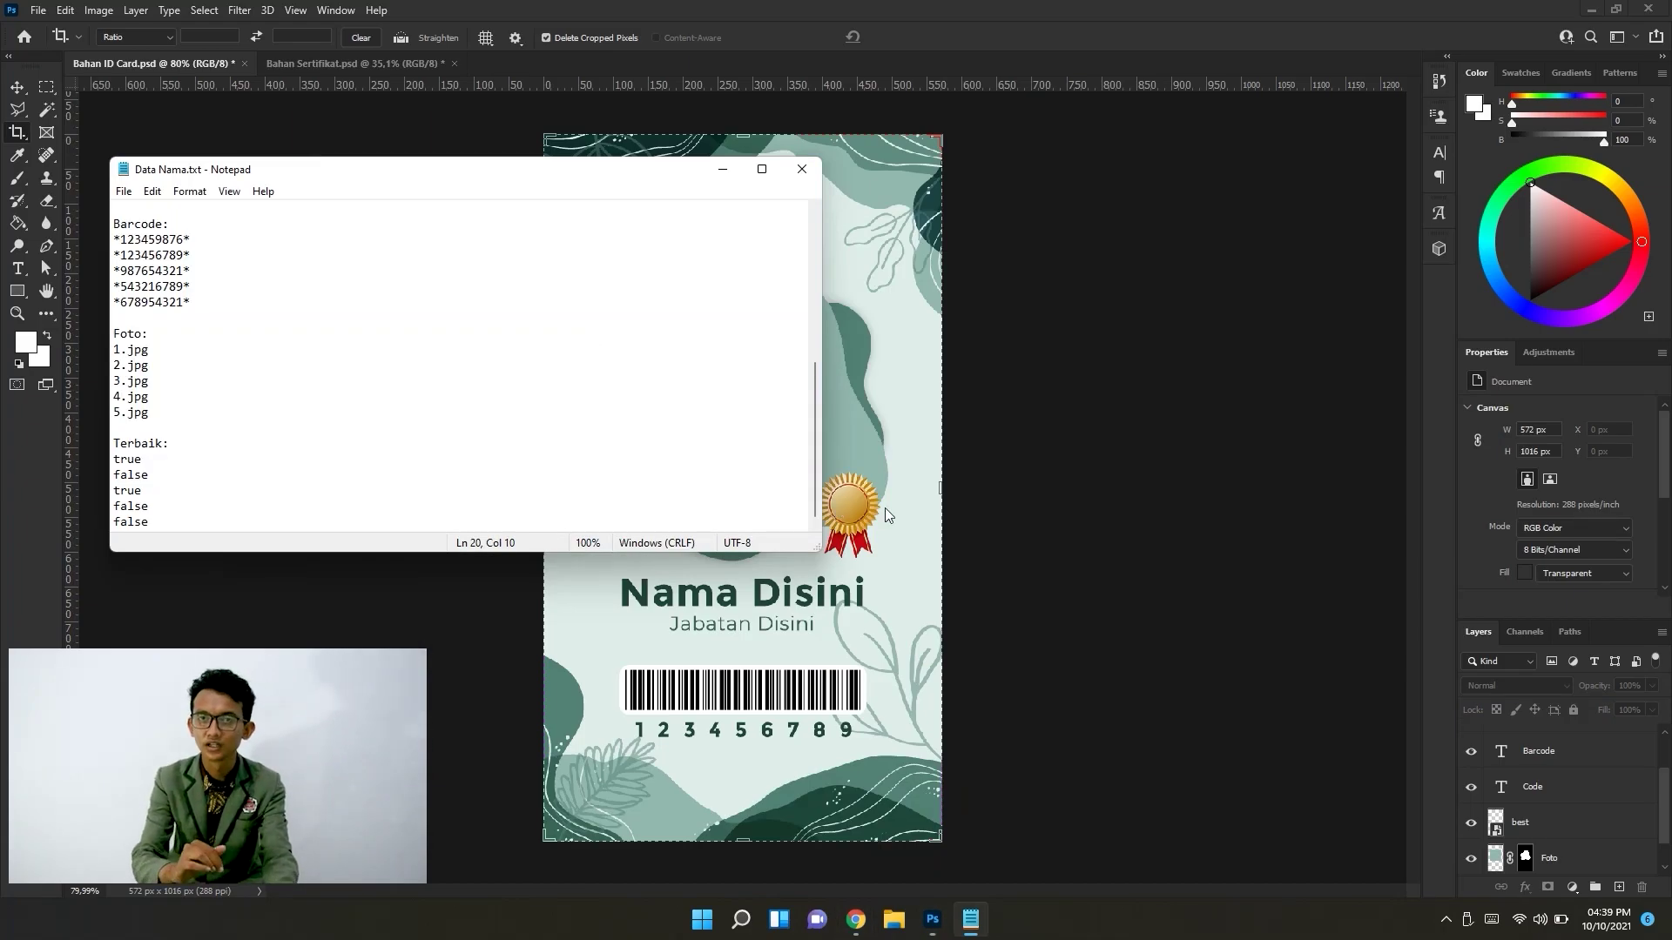
pyautogui.scroll(7, 819, 403)
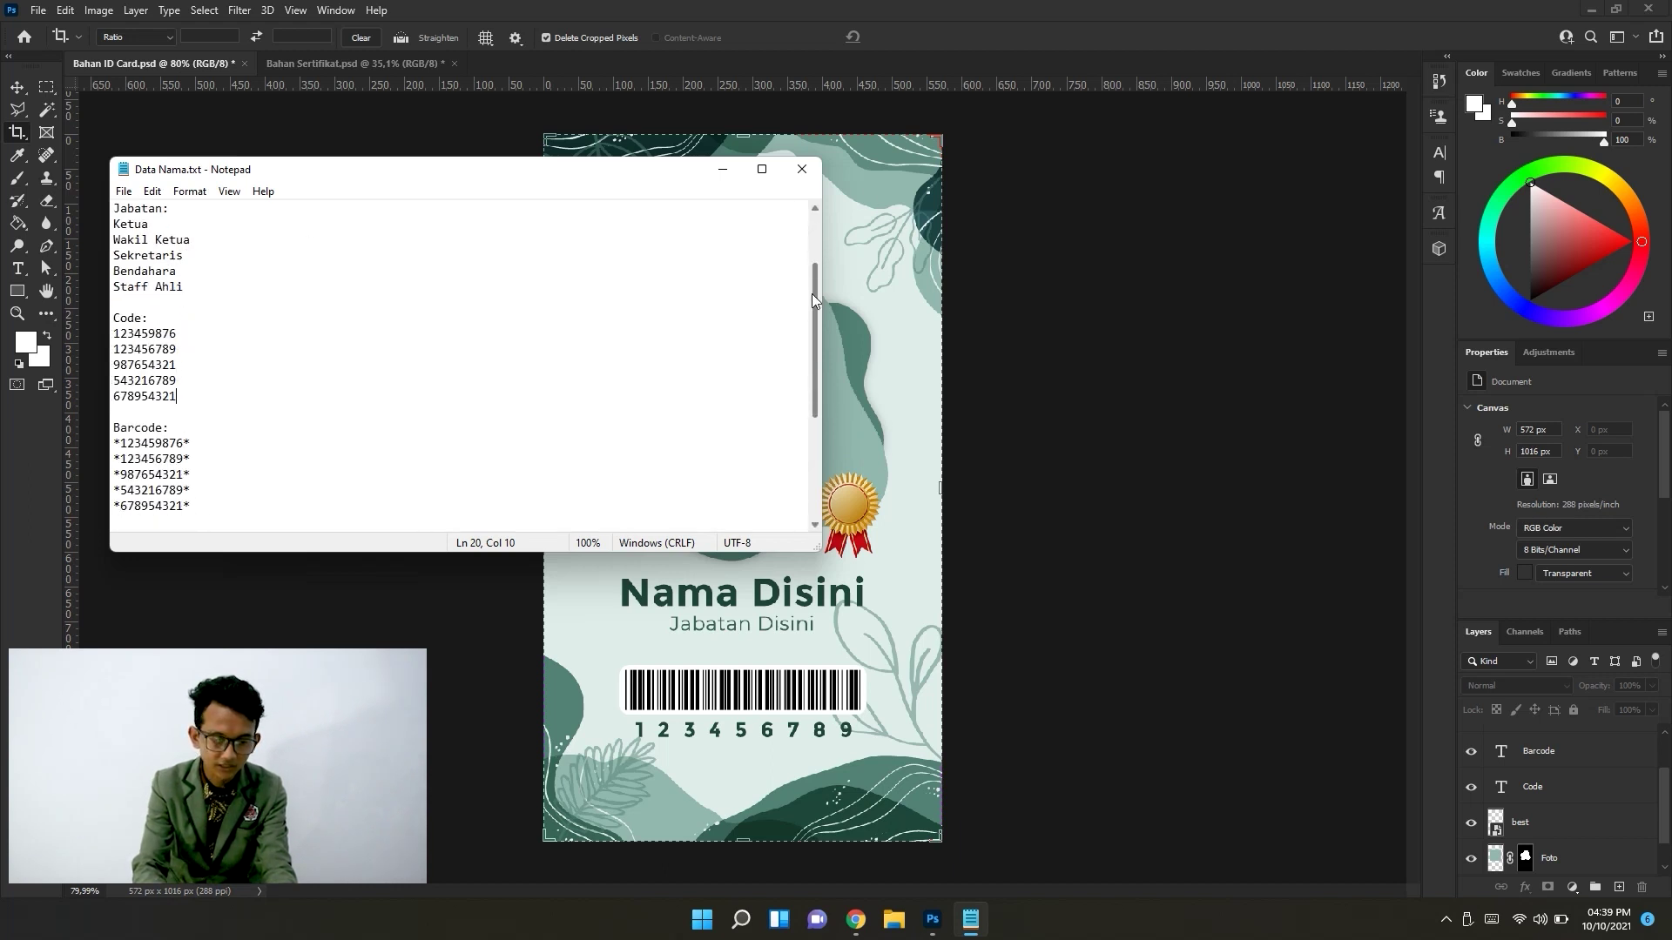
pyautogui.moveTo(815, 250); pyautogui.dragTo(813, 409)
pyautogui.moveTo(613, 186)
pyautogui.mouseDown()
pyautogui.moveTo(782, 158)
pyautogui.moveTo(1382, 202)
pyautogui.mouseUp()
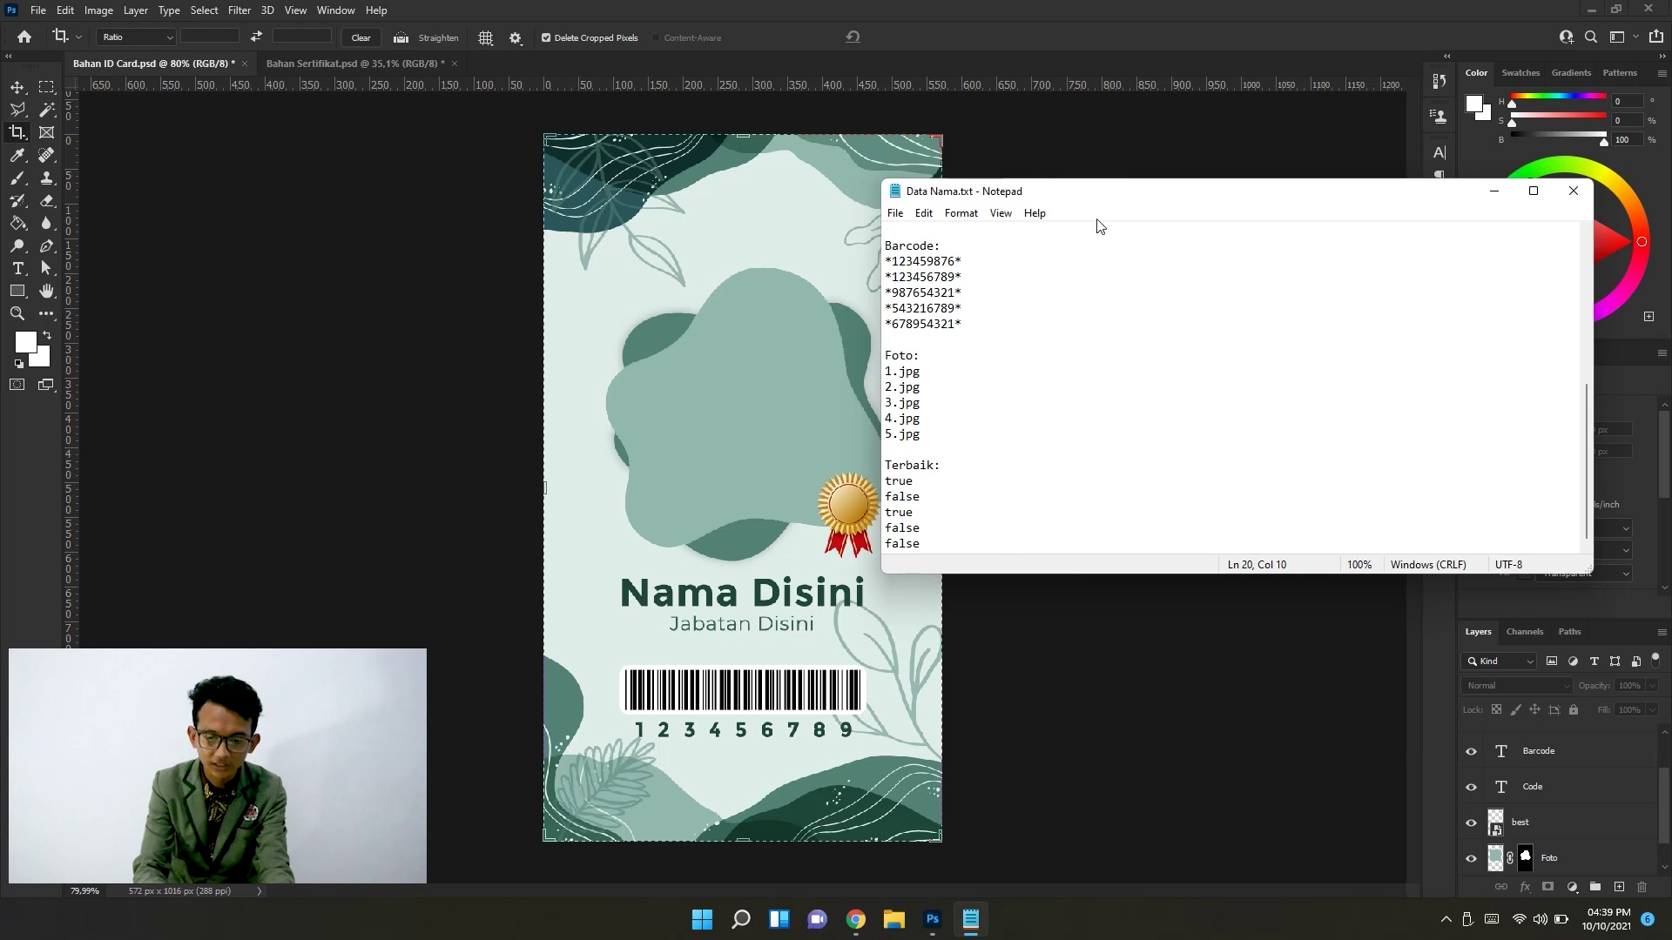
pyautogui.moveTo(1092, 193); pyautogui.dragTo(673, 122)
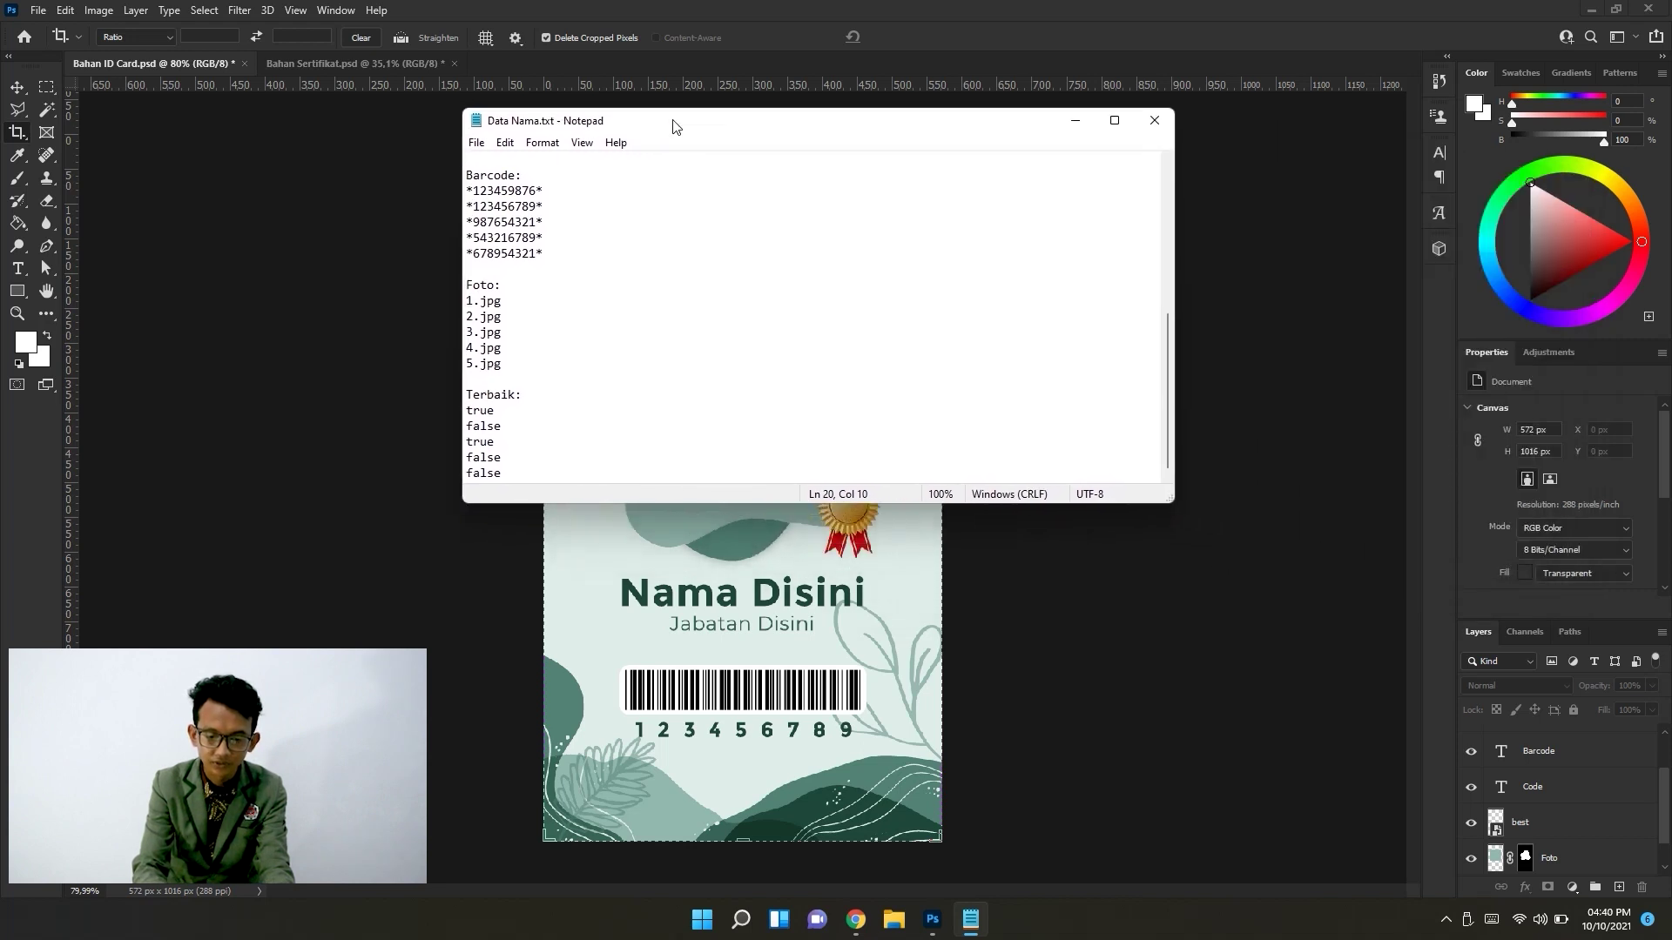
pyautogui.click(15, 89)
pyautogui.moveTo(855, 920)
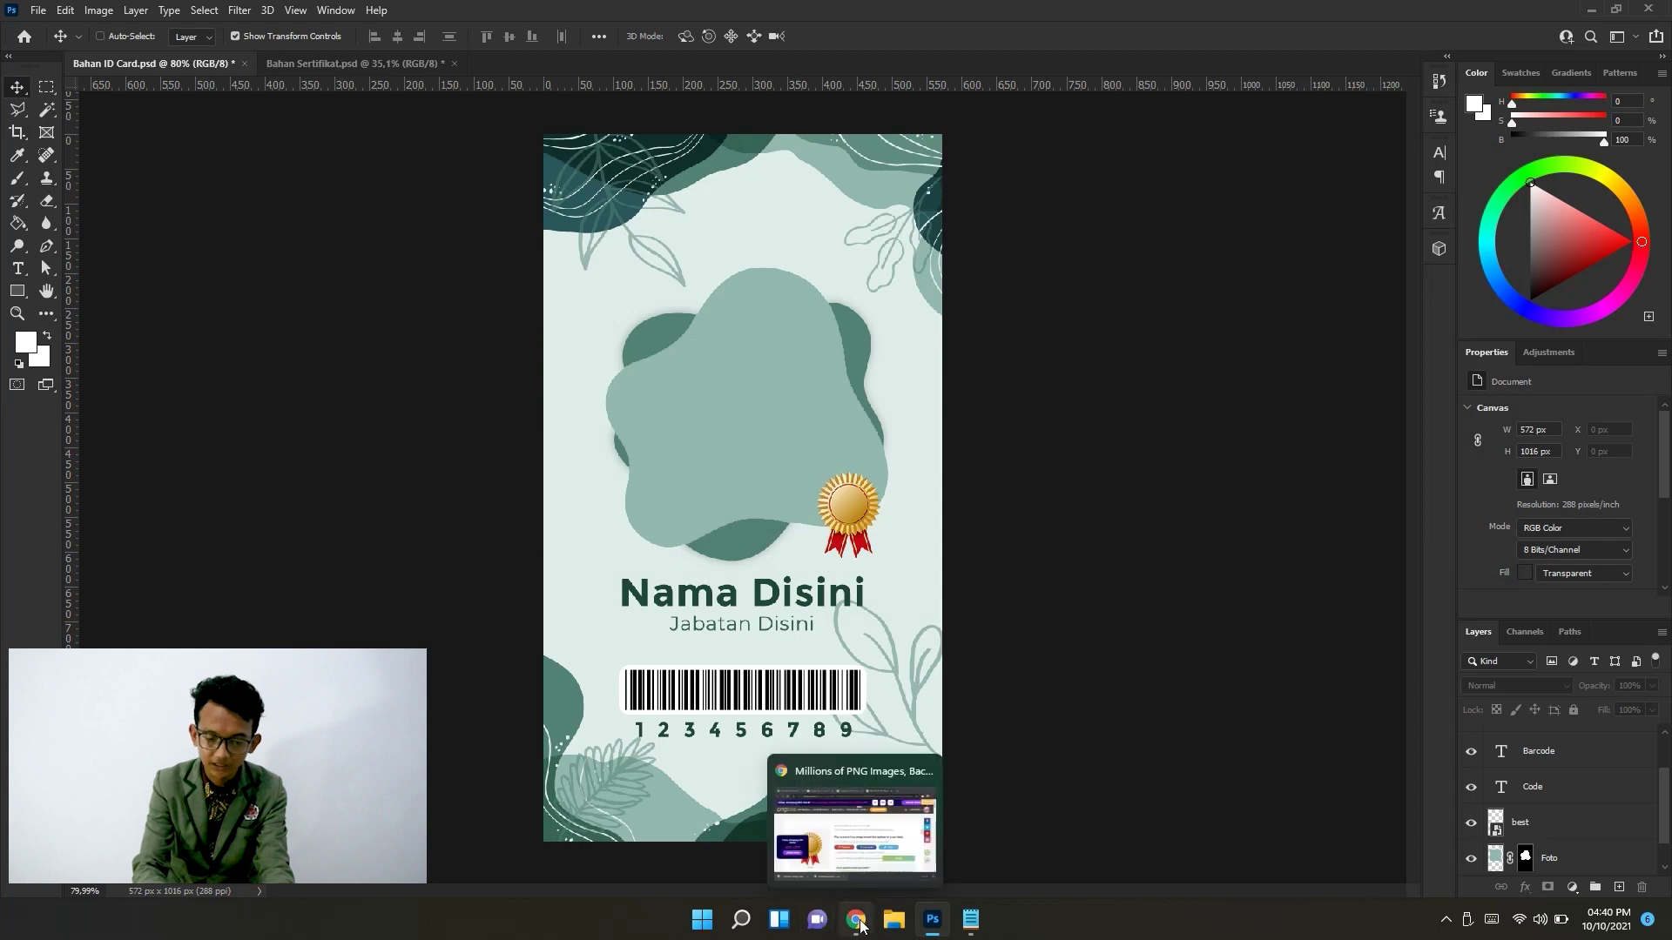
# Enter the header 'best' in cell F1 of the ID card spreadsheet.
pyautogui.click(970, 921)
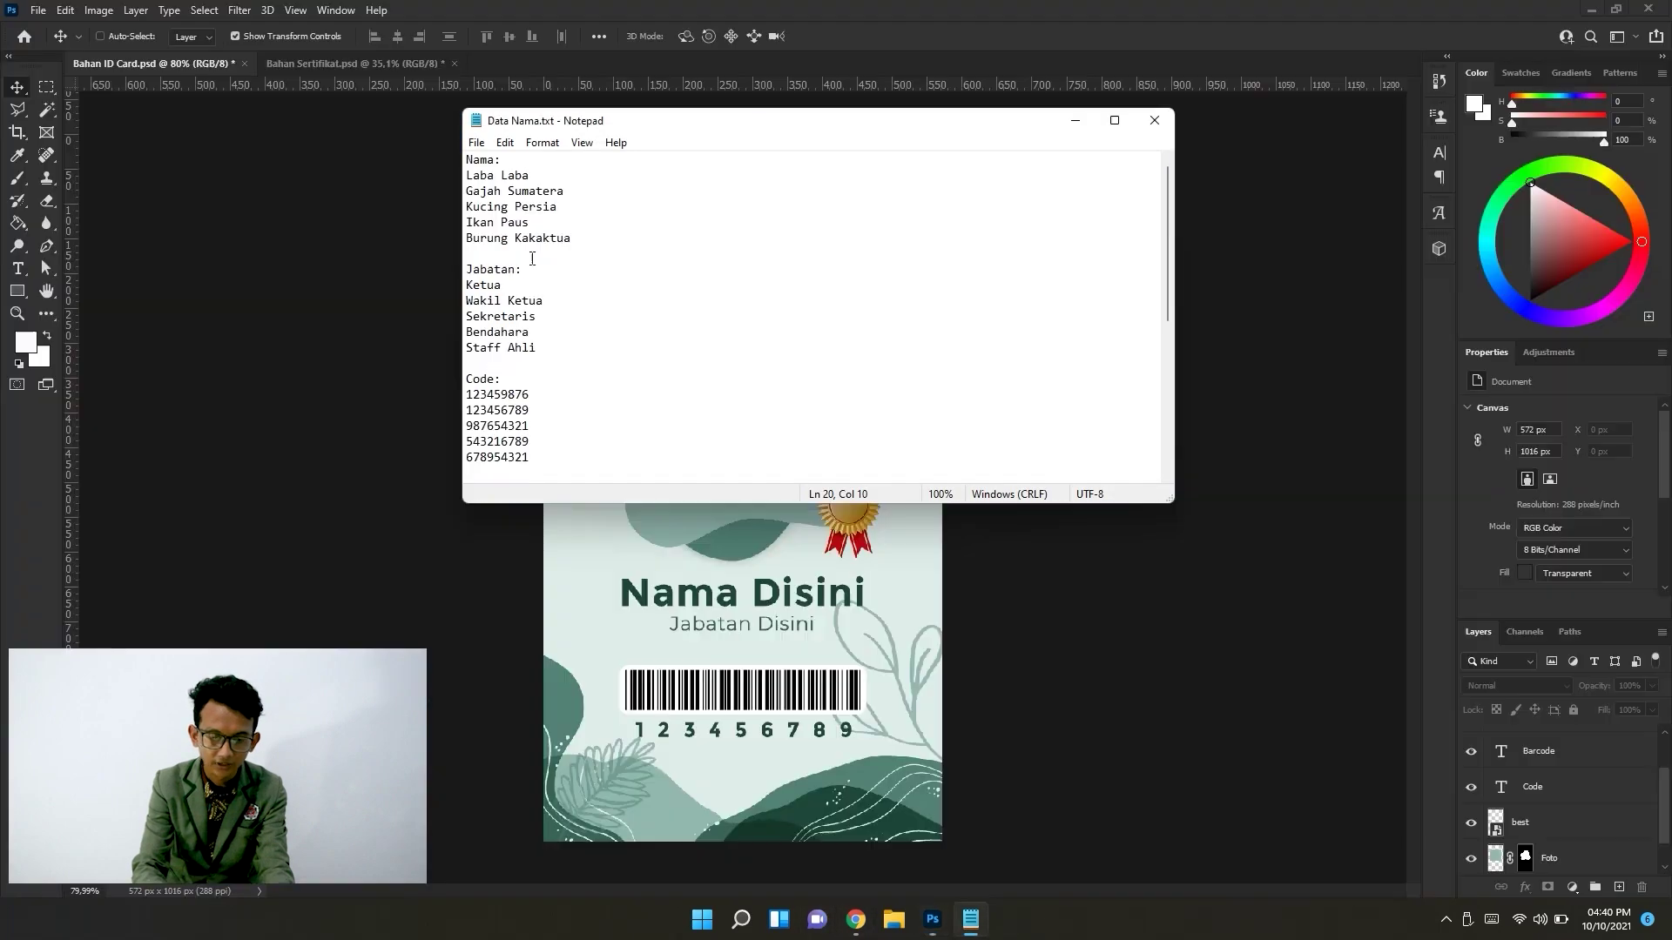
pyautogui.click(856, 920)
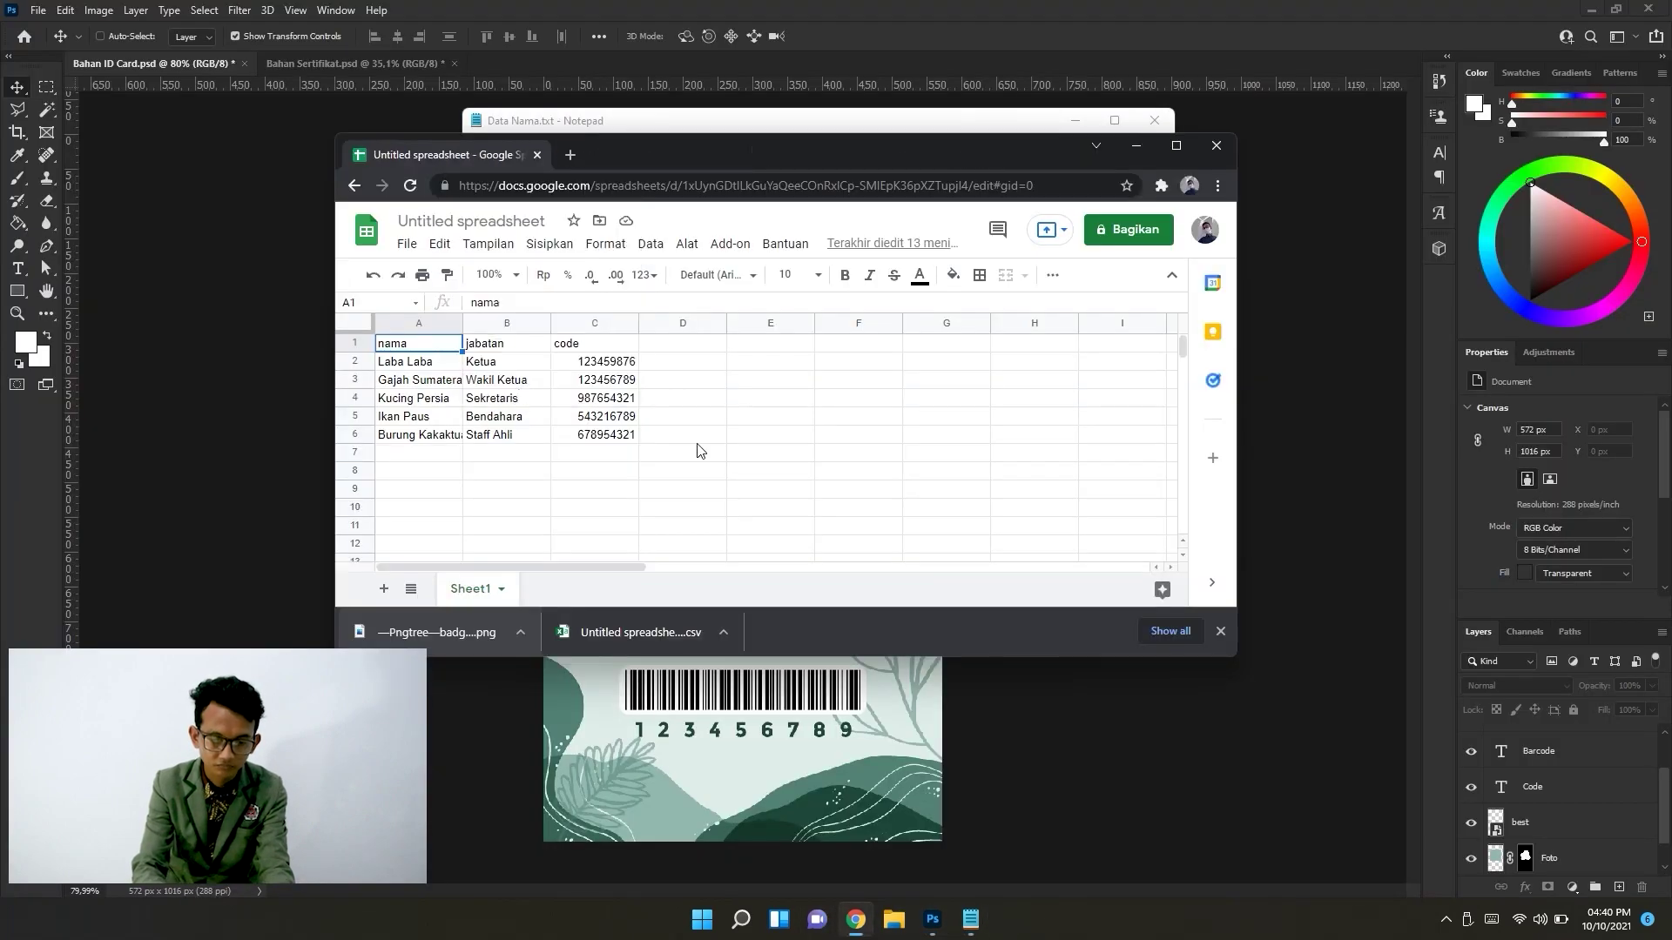
pyautogui.click(564, 459)
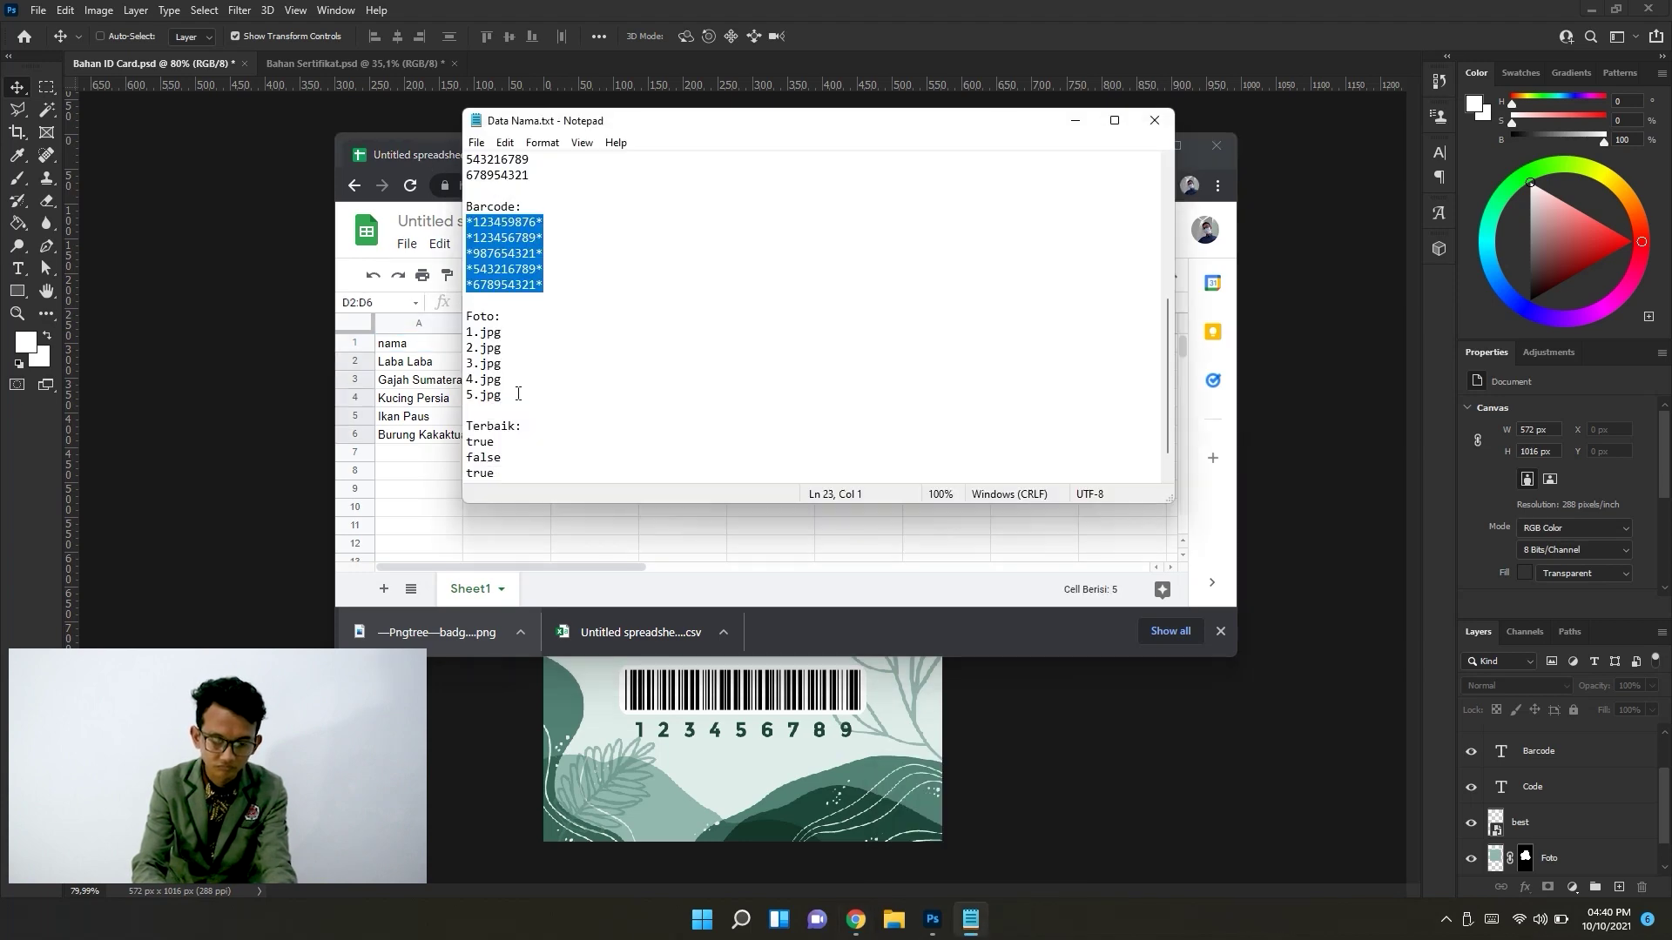
pyautogui.write('barcode')
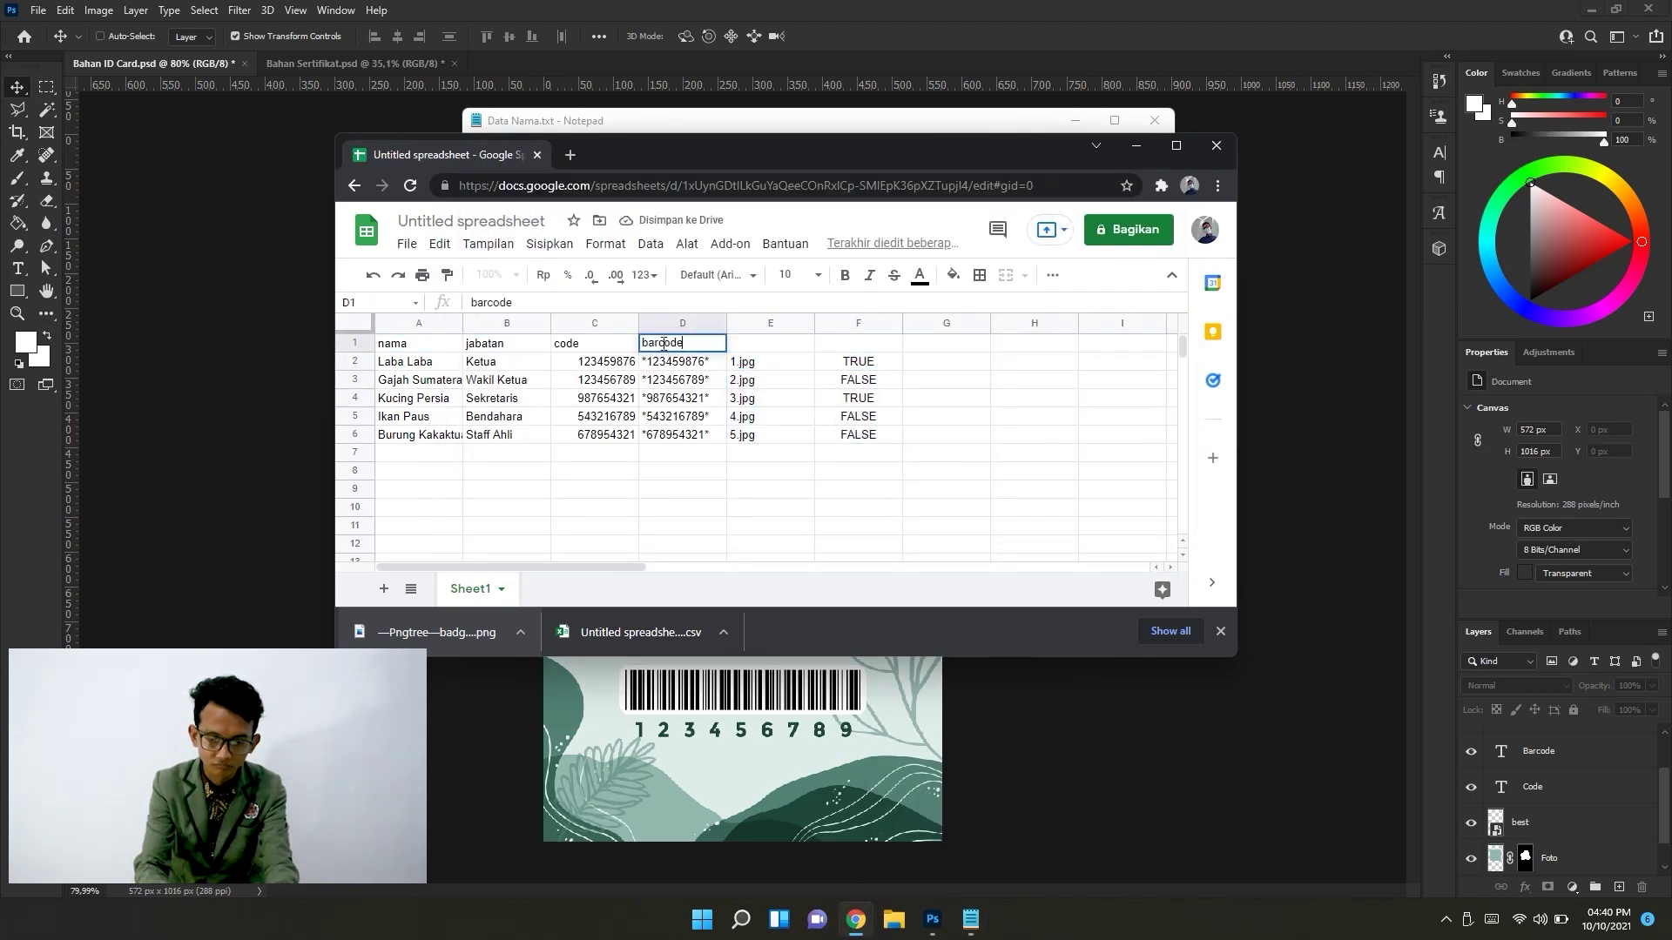
pyautogui.click(829, 350)
pyautogui.write('best')
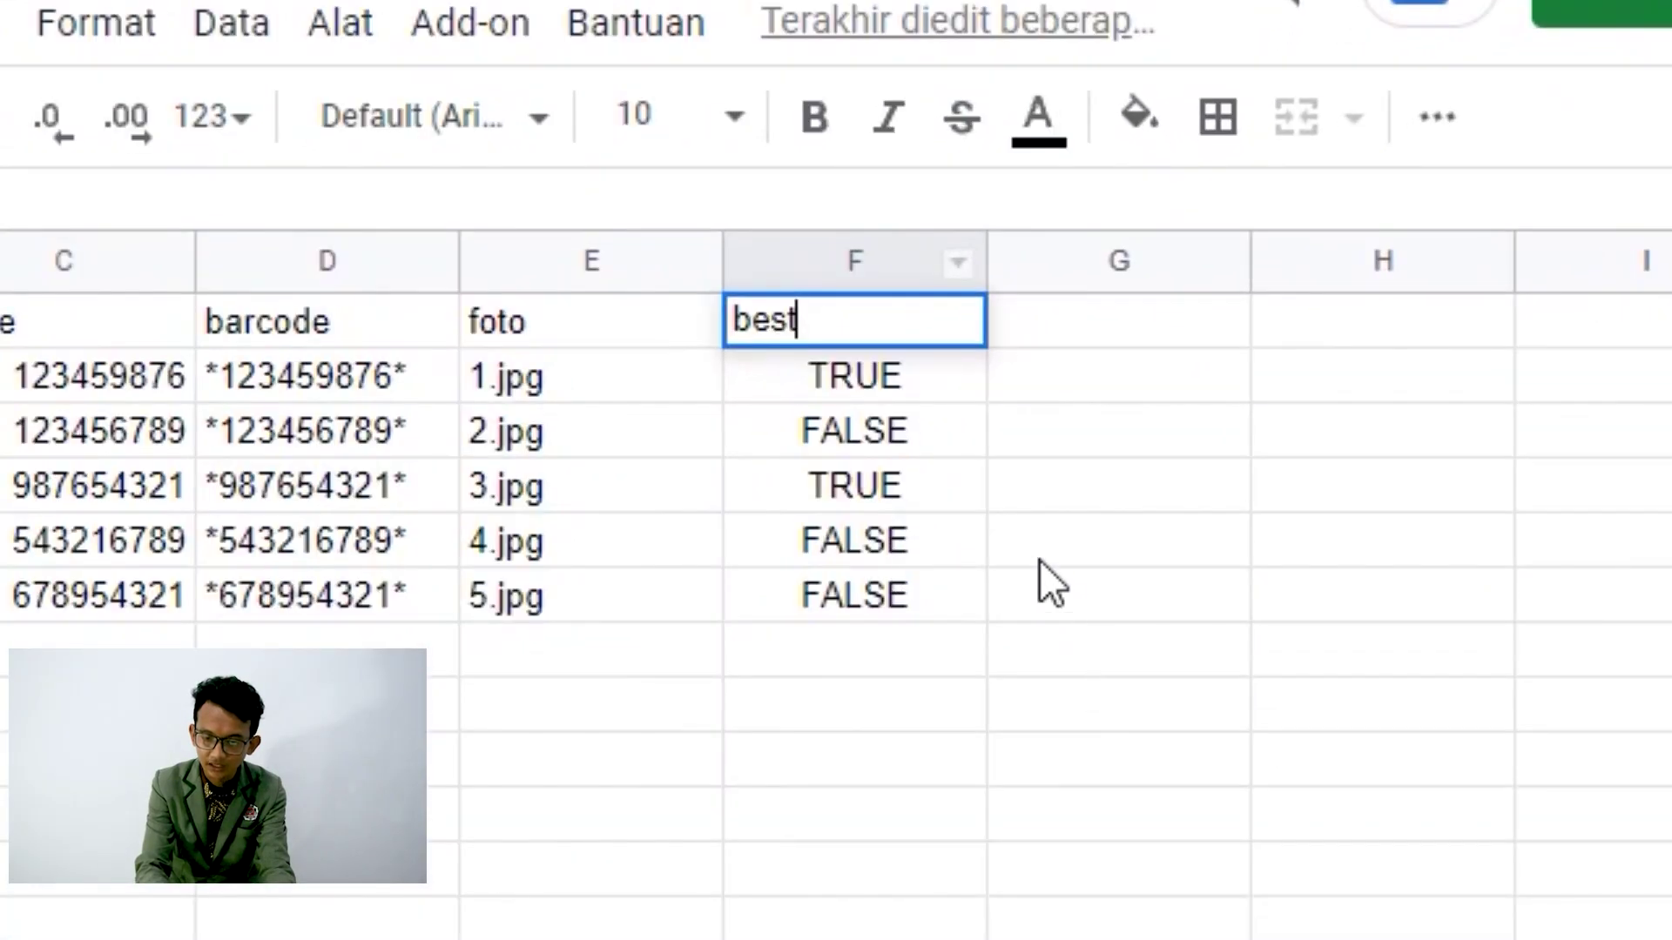
pyautogui.click(1047, 565)
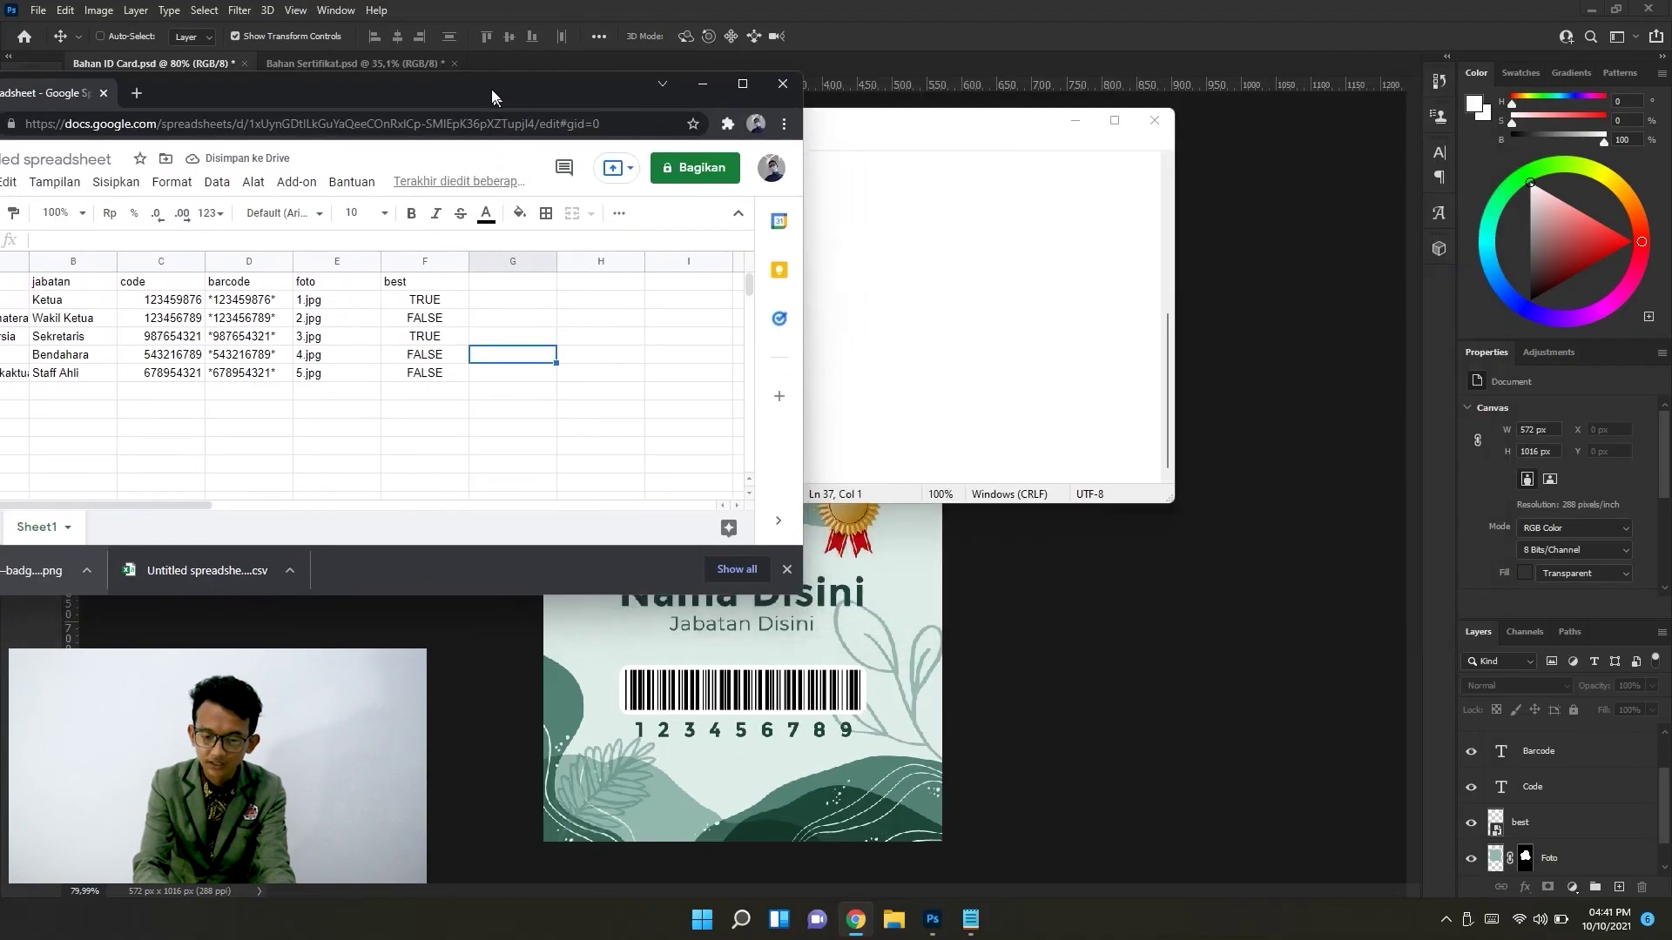
# Minimize the Data Nama notes and move the spreadsheet window left over Photoshop.
pyautogui.moveTo(493, 96); pyautogui.dragTo(493, 92)
pyautogui.click(1075, 122)
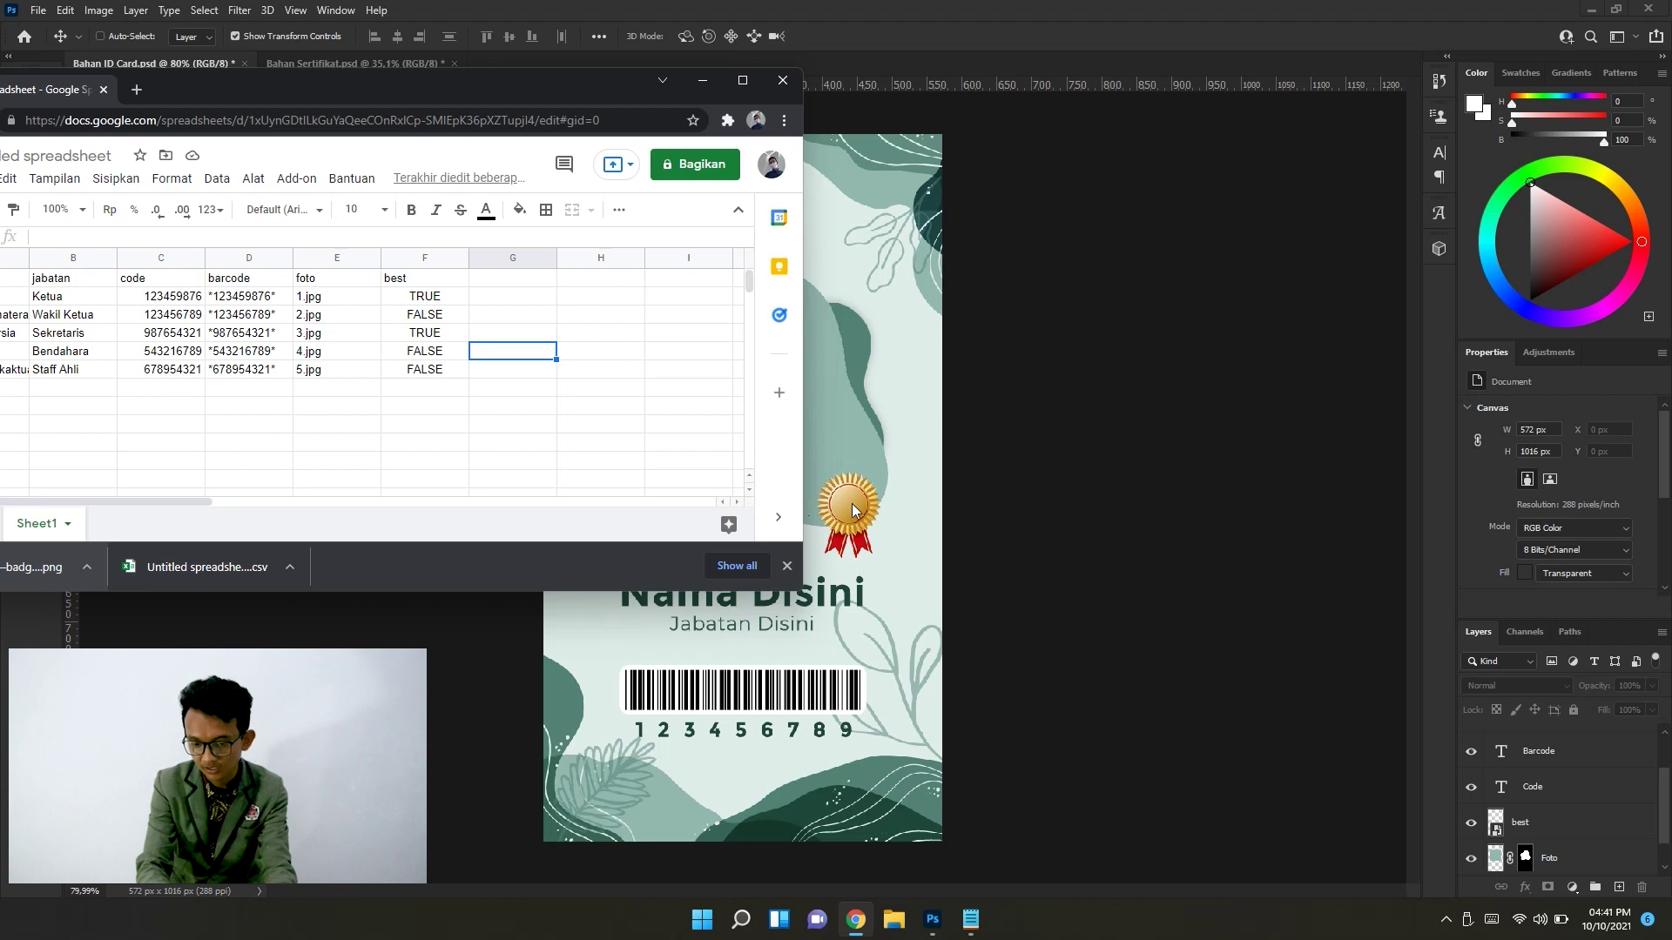
pyautogui.moveTo(529, 90); pyautogui.dragTo(501, 80)
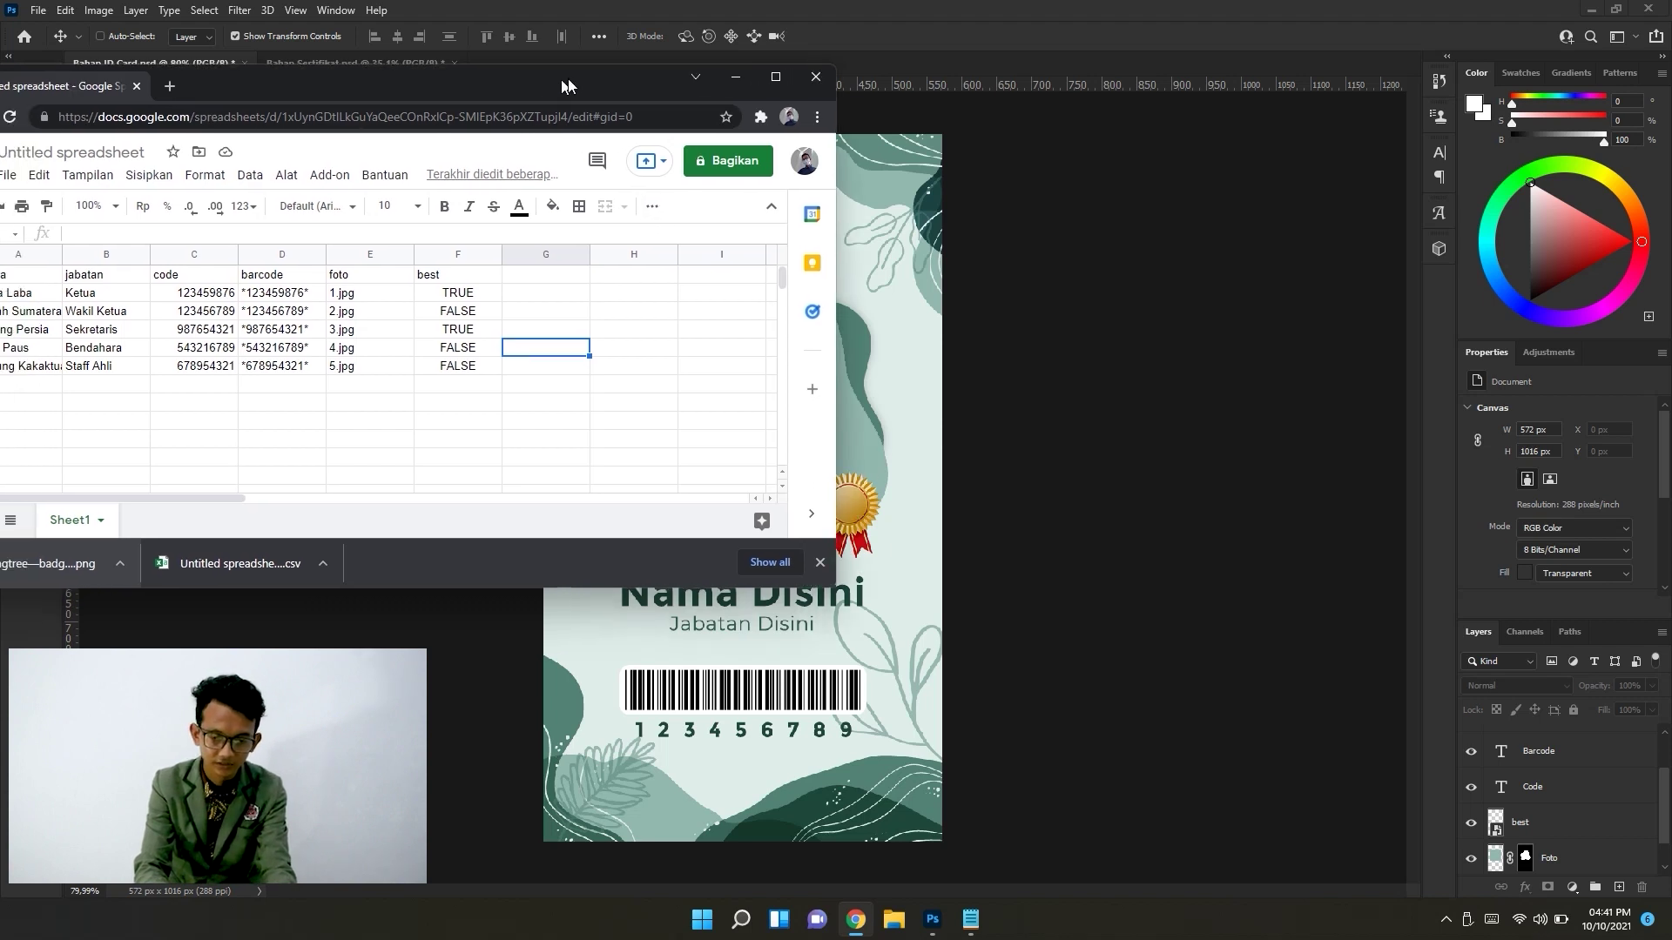
pyautogui.click(418, 290)
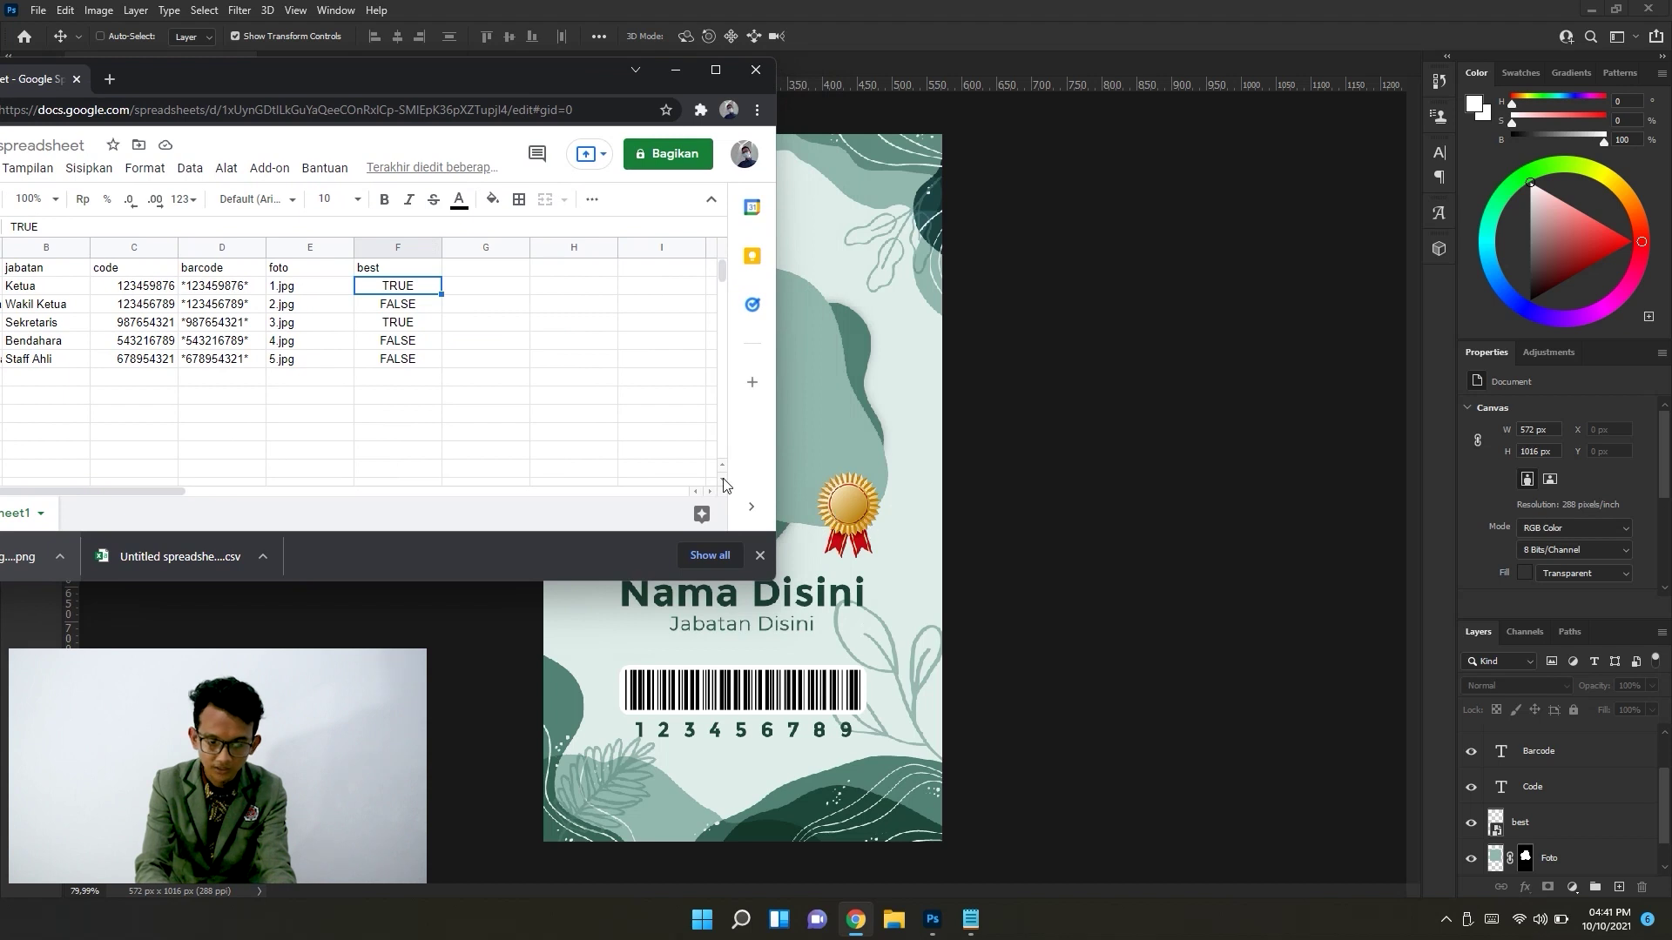
pyautogui.click(1475, 827)
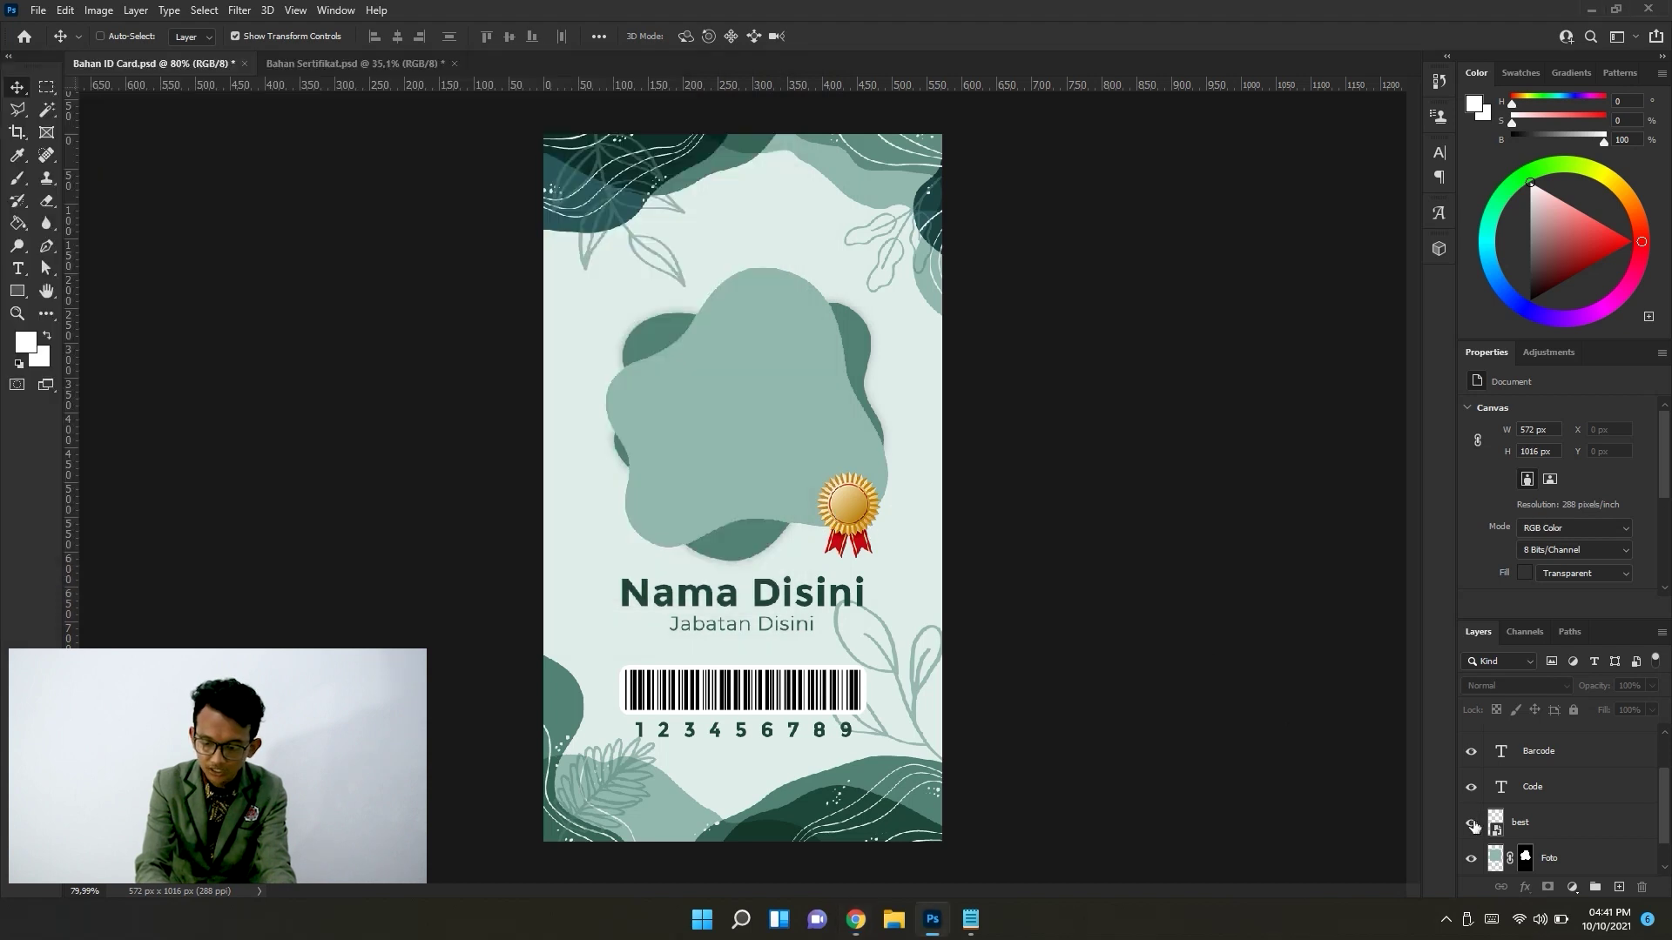
# Confirm hiding the best layer removes the gold medal, close the Data Nama notes, and return to Sheets.
pyautogui.click(1471, 824)
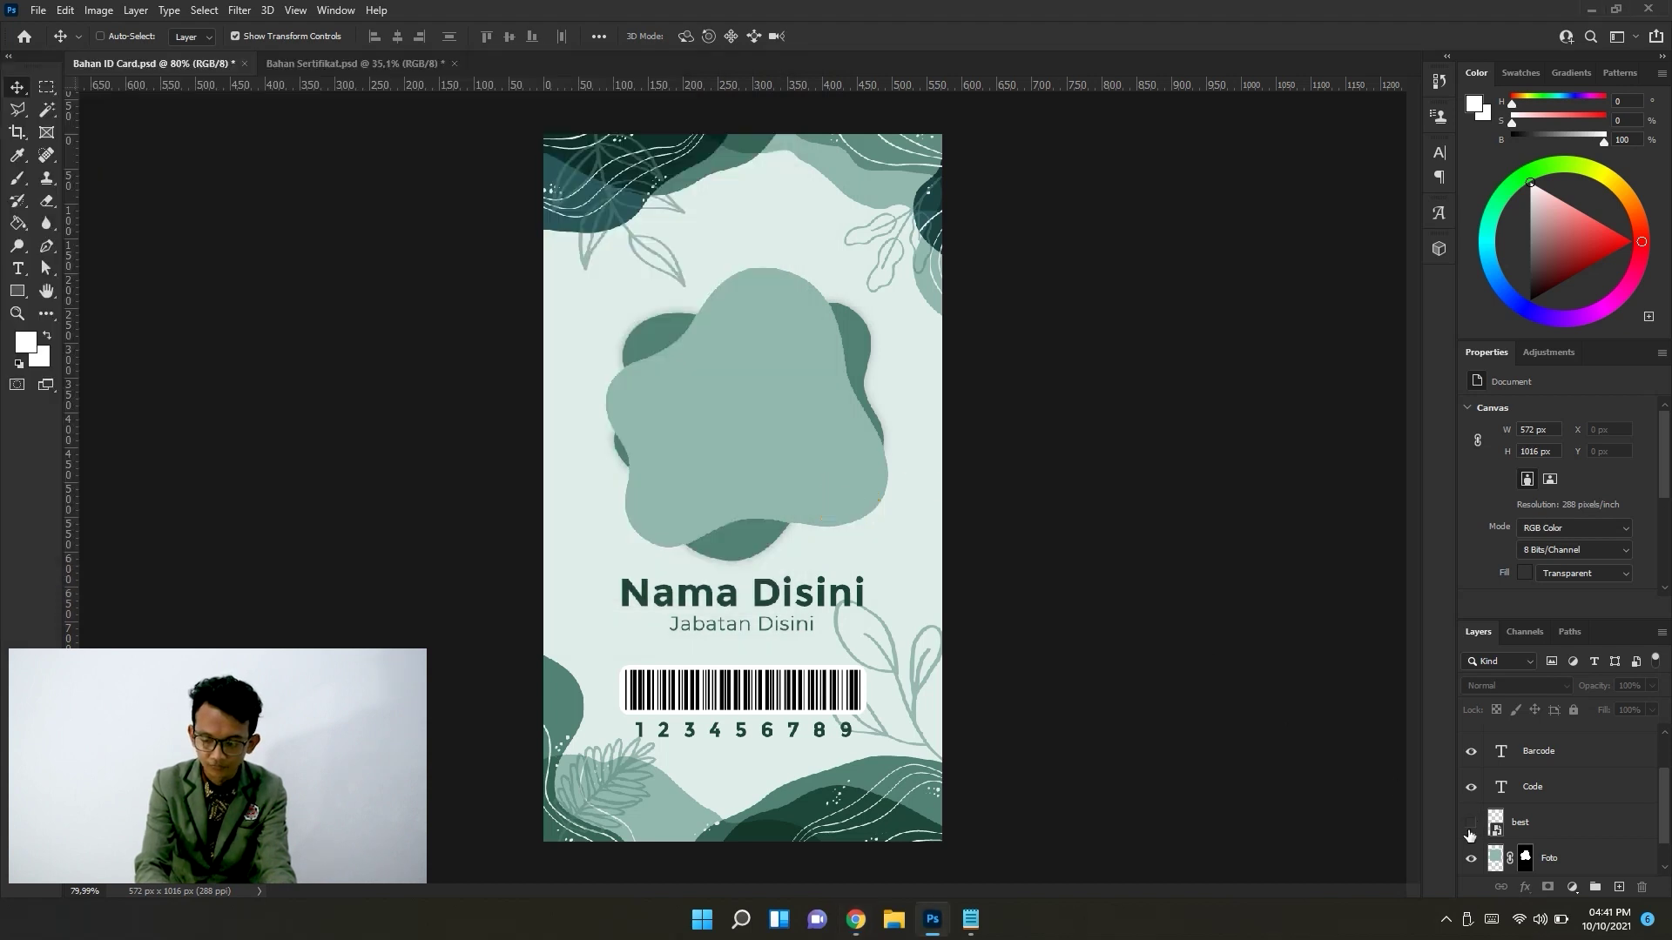
pyautogui.click(1472, 826)
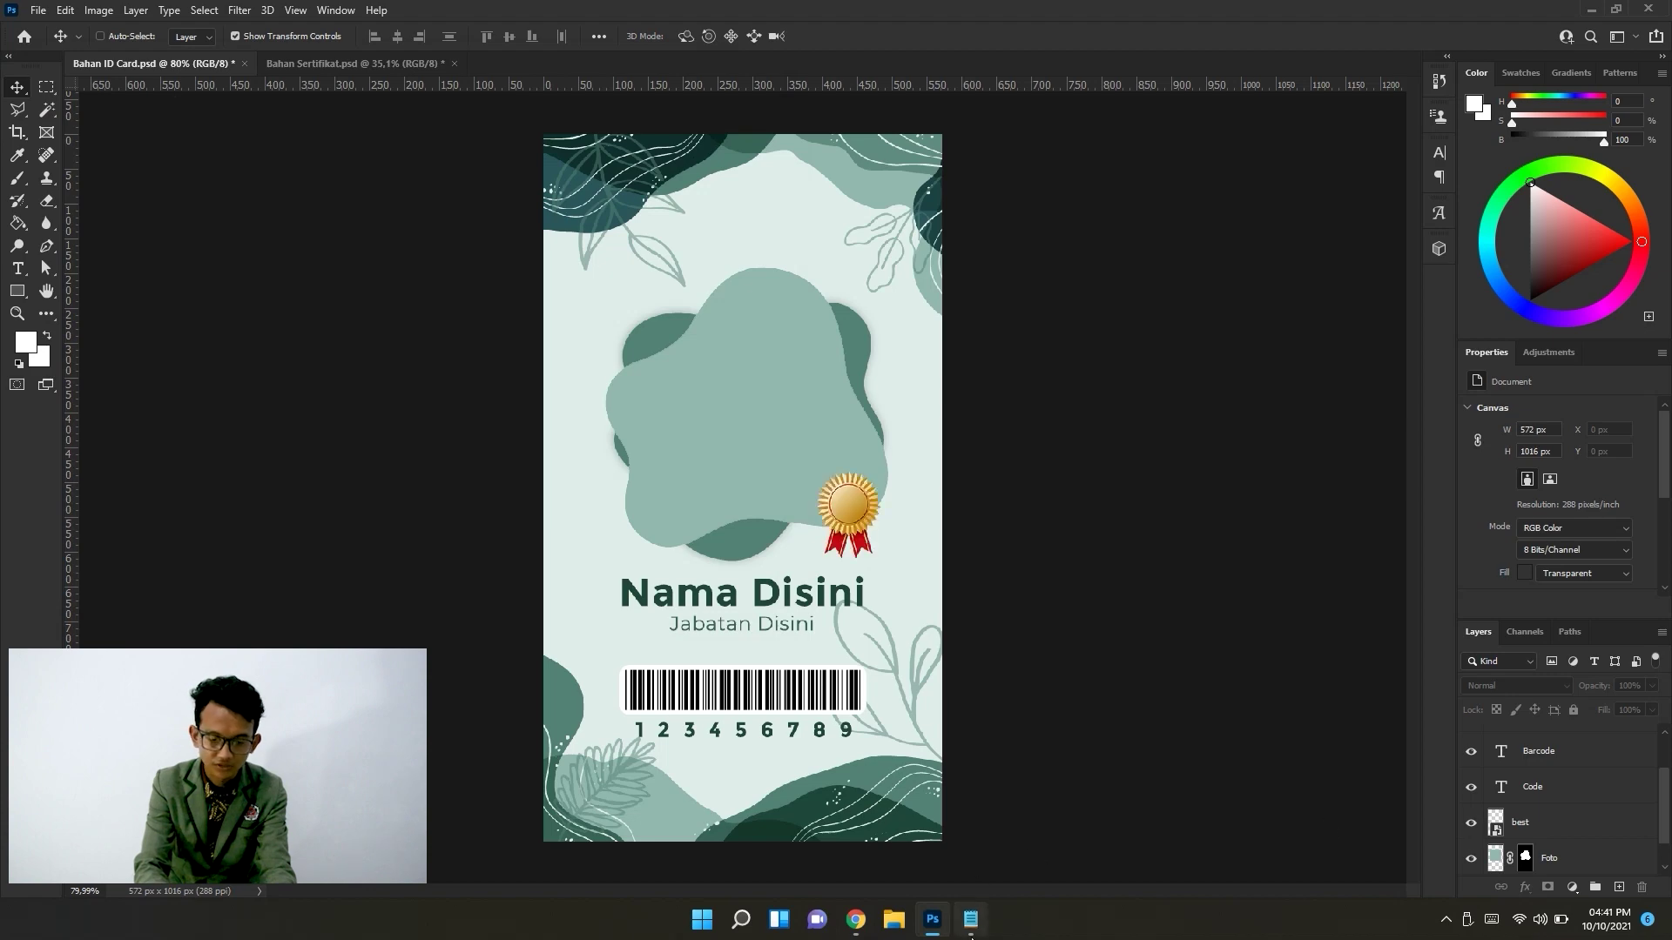
pyautogui.click(971, 927)
pyautogui.click(1158, 122)
pyautogui.click(876, 919)
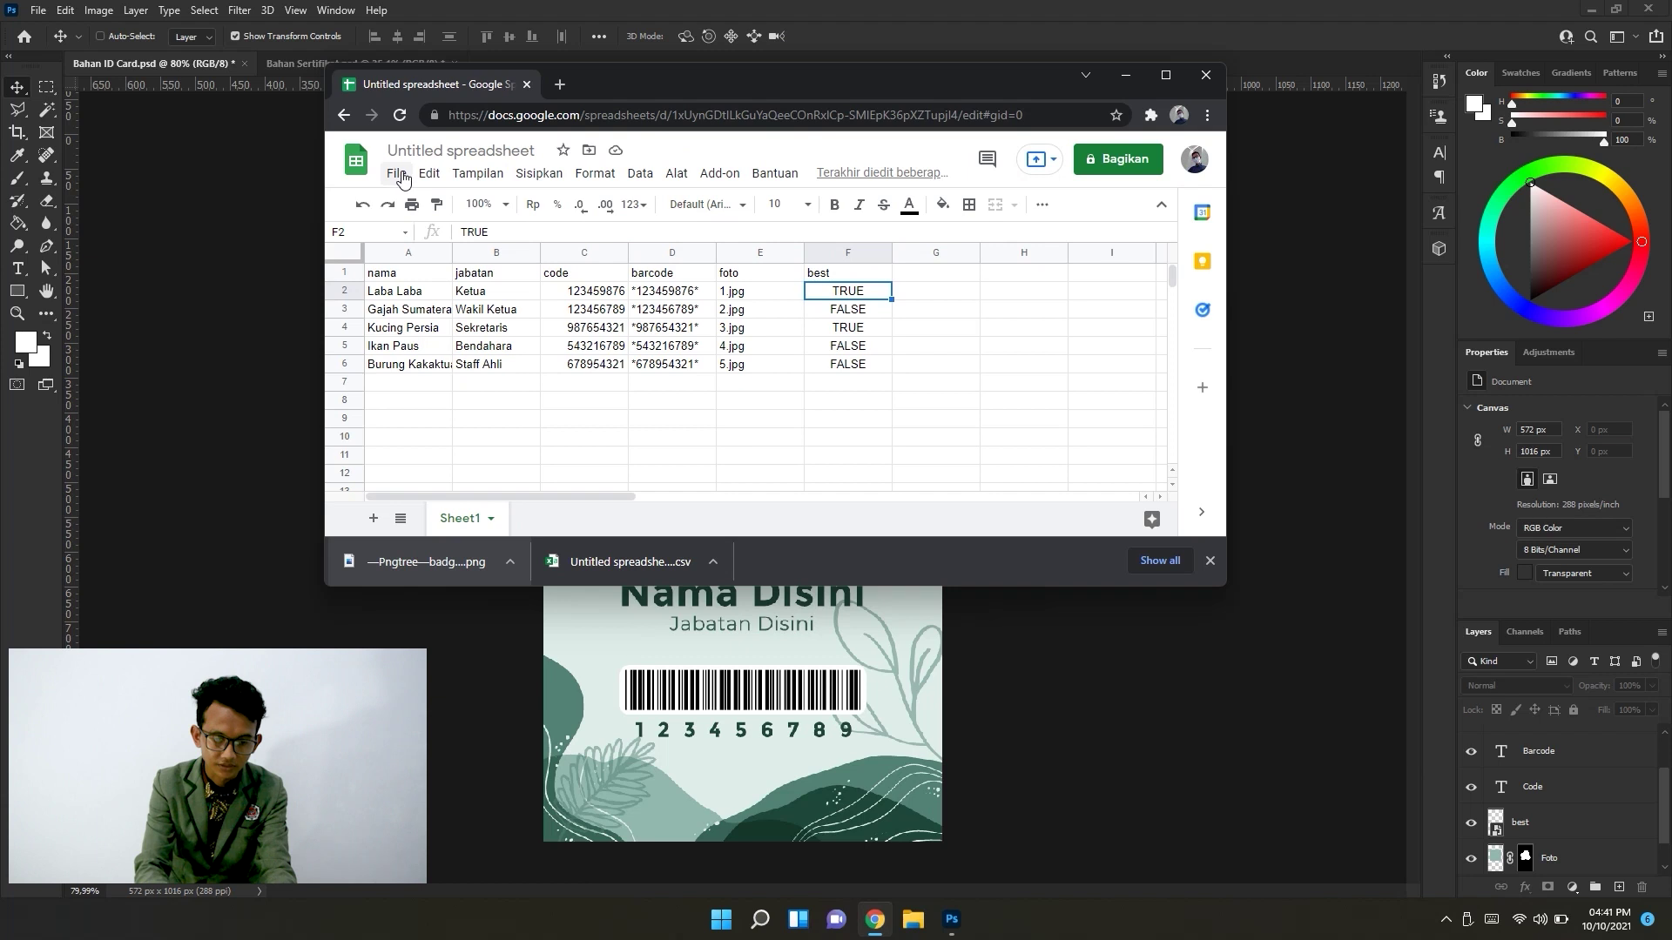
# Download the sheet as CSV and place it in Pictures > Bahan Tutorial as data2.csv.
pyautogui.click(398, 175)
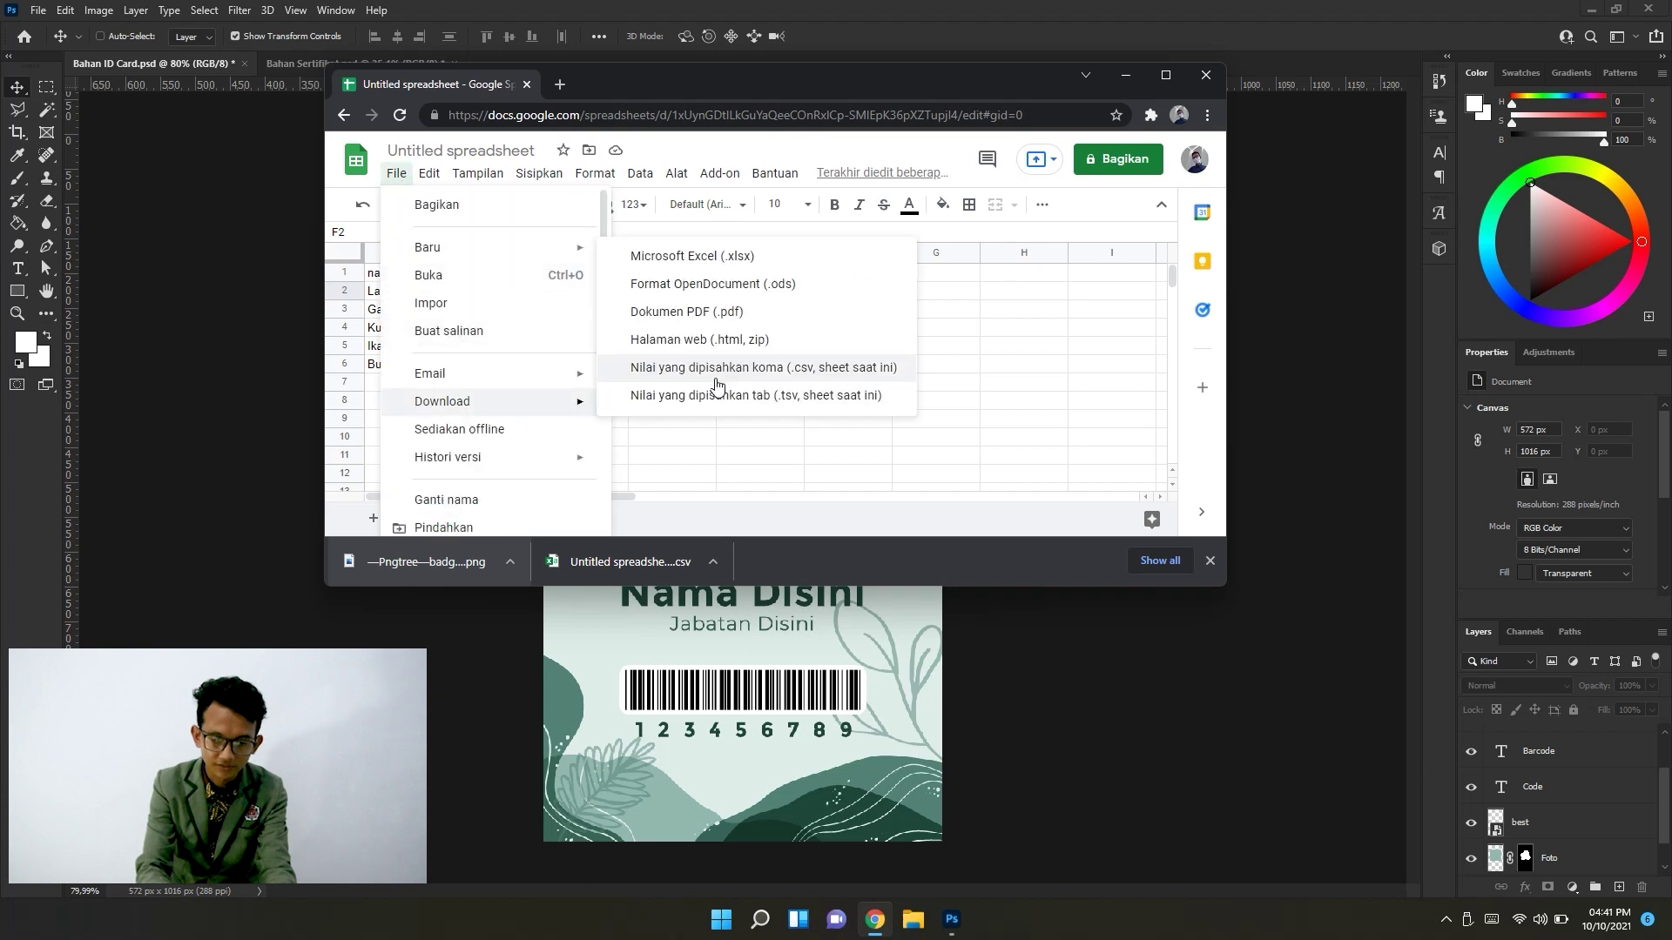
pyautogui.click(717, 384)
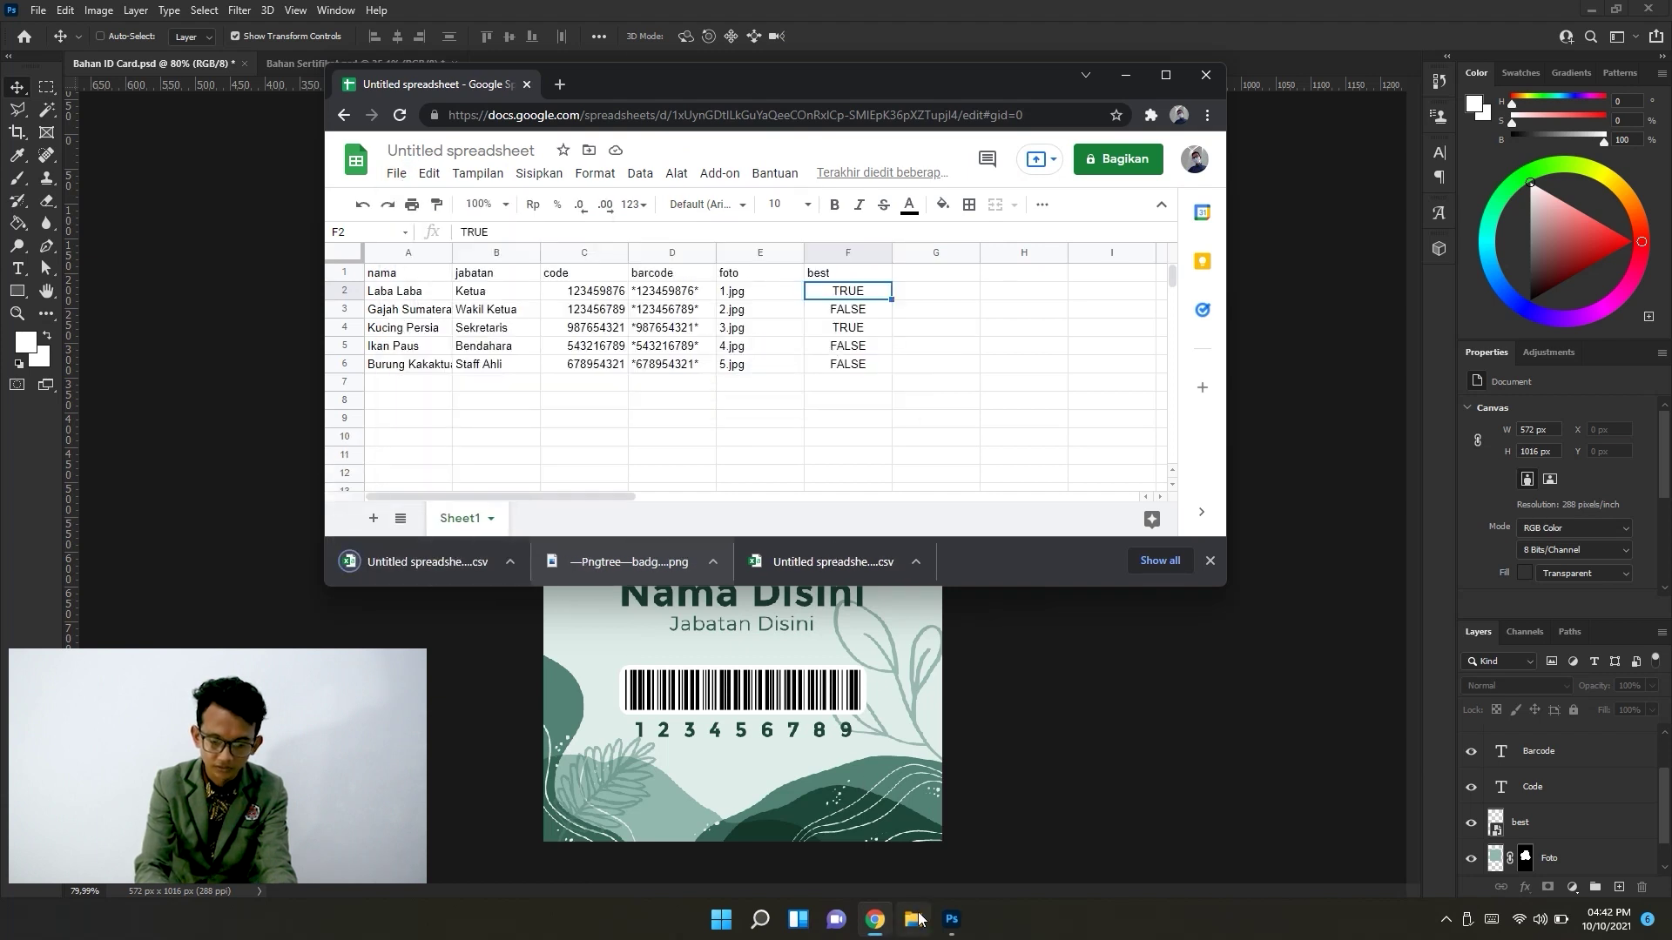
pyautogui.click(913, 919)
pyautogui.doubleClick(918, 389)
pyautogui.doubleClick(1232, 359)
pyautogui.moveTo(958, 180); pyautogui.dragTo(1107, 218)
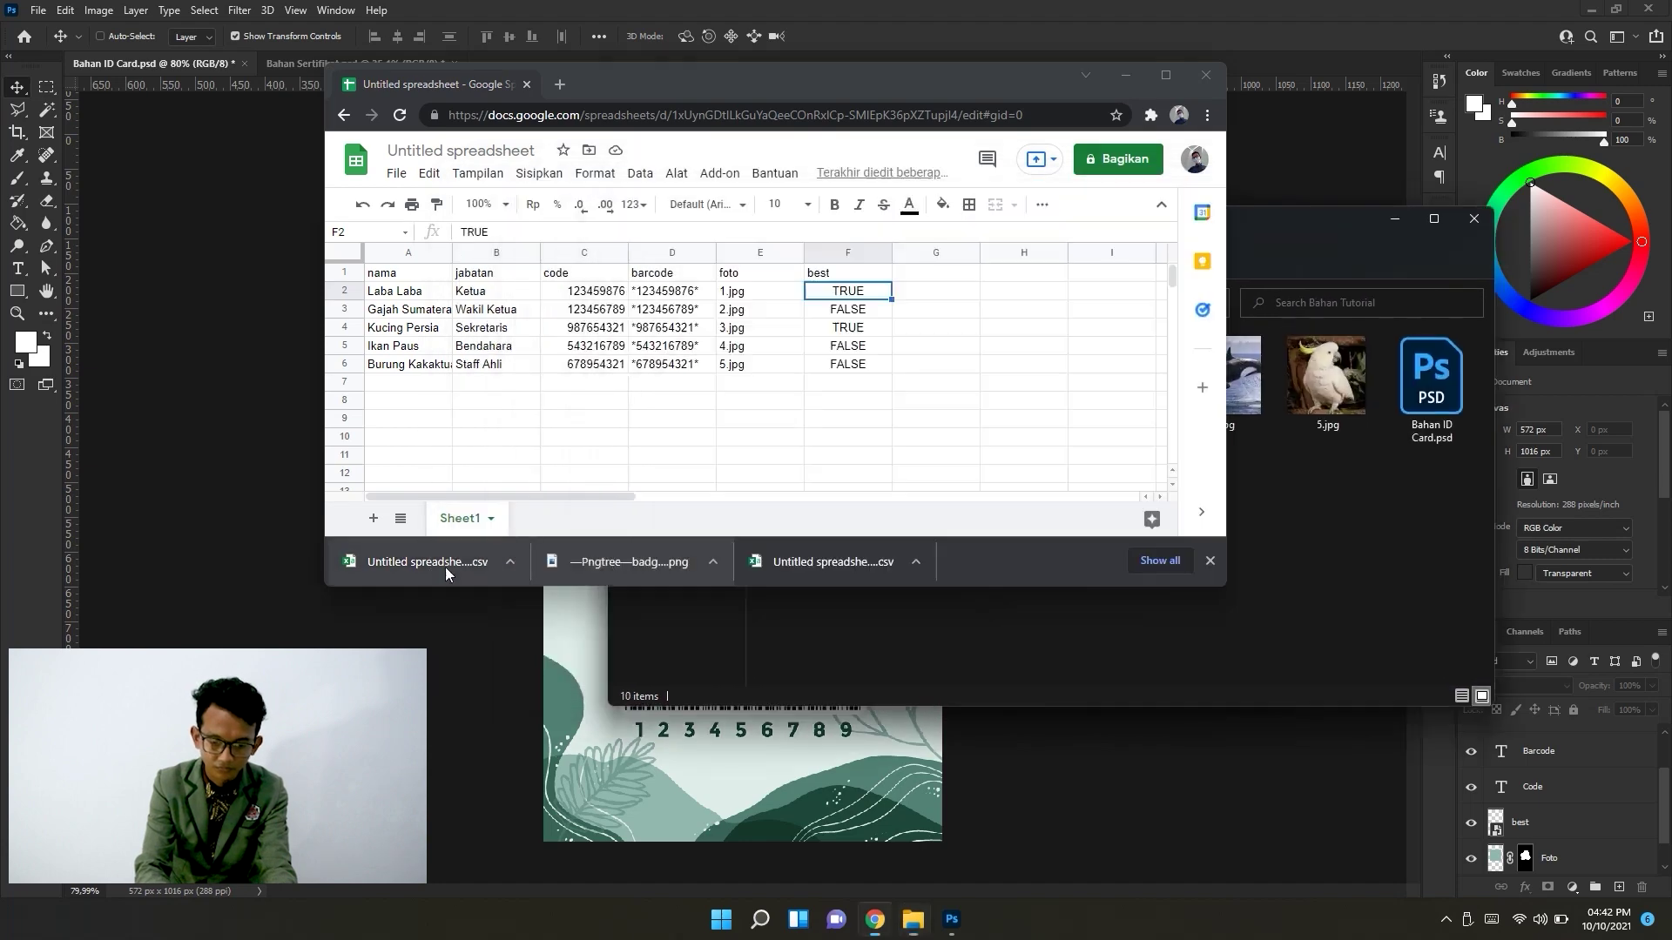
# Minimize Chrome, reposition the Bahan Tutorial window, and return to the Photoshop ID card.
pyautogui.click(1125, 77)
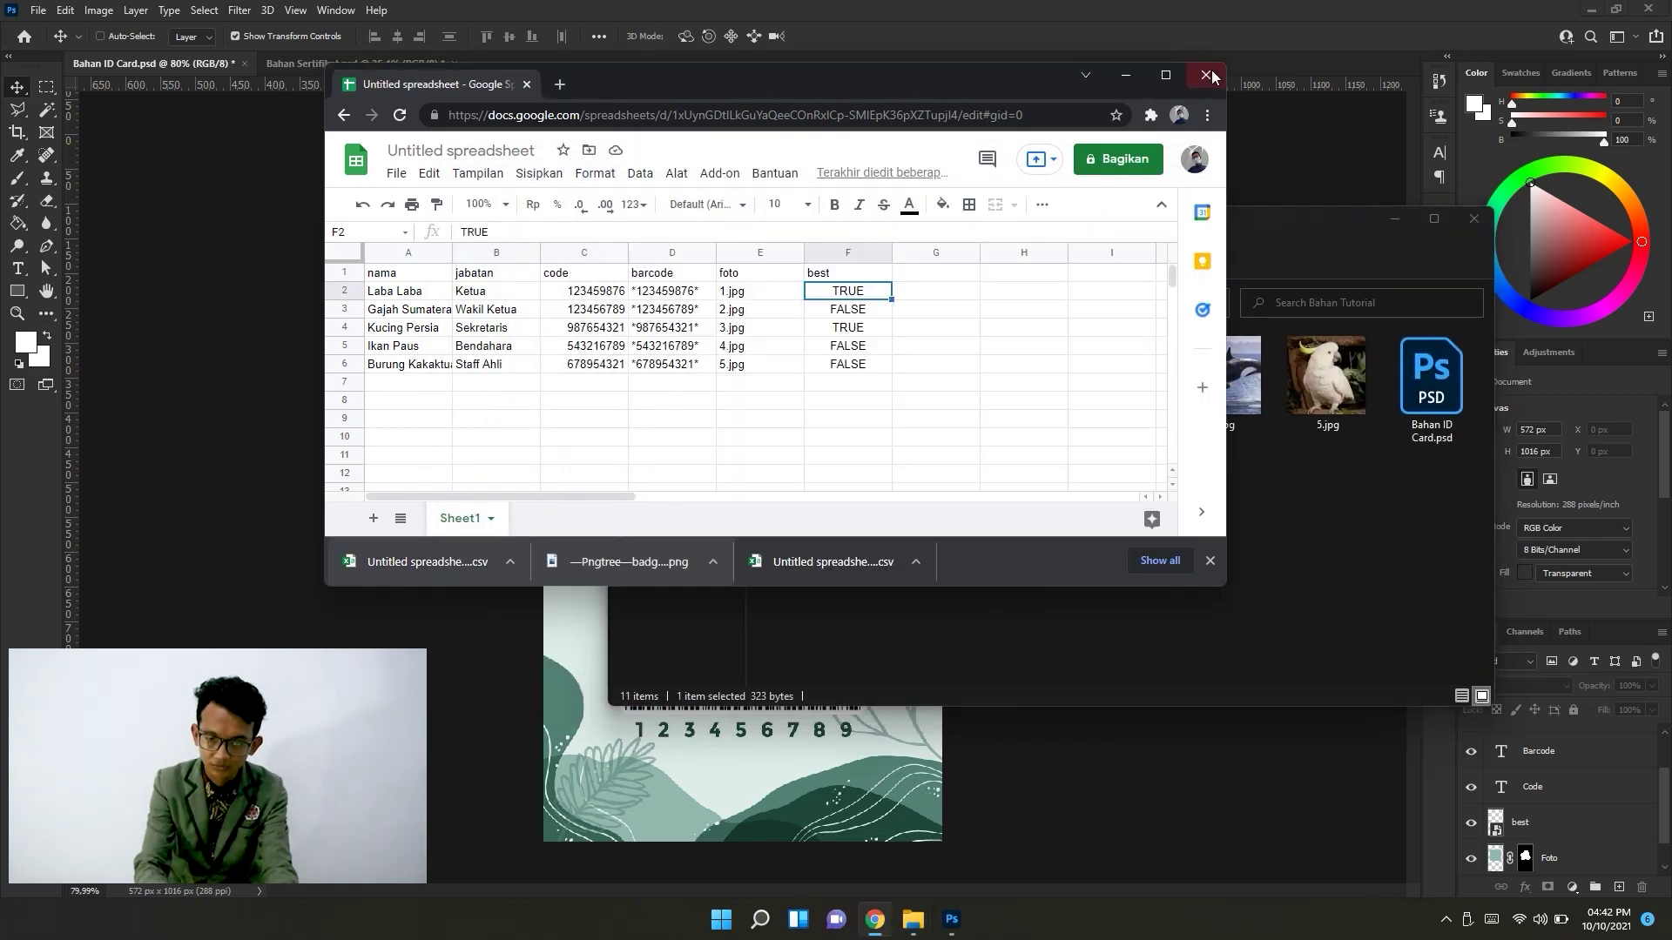
pyautogui.moveTo(1156, 218); pyautogui.dragTo(1256, 141)
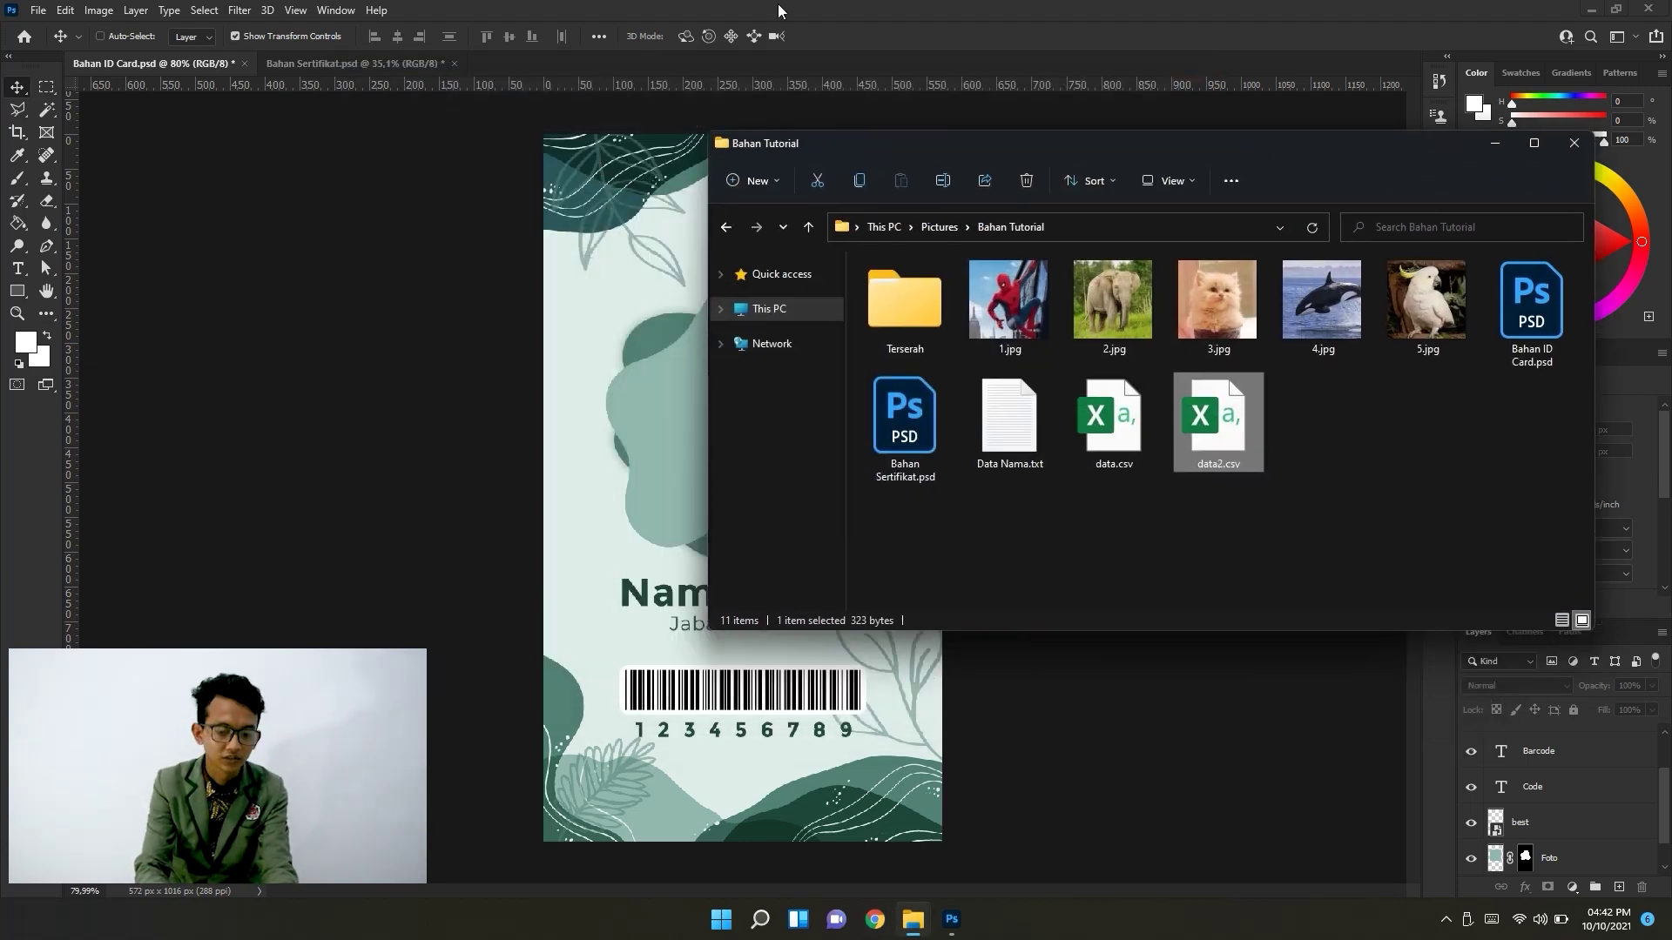
pyautogui.click(778, 9)
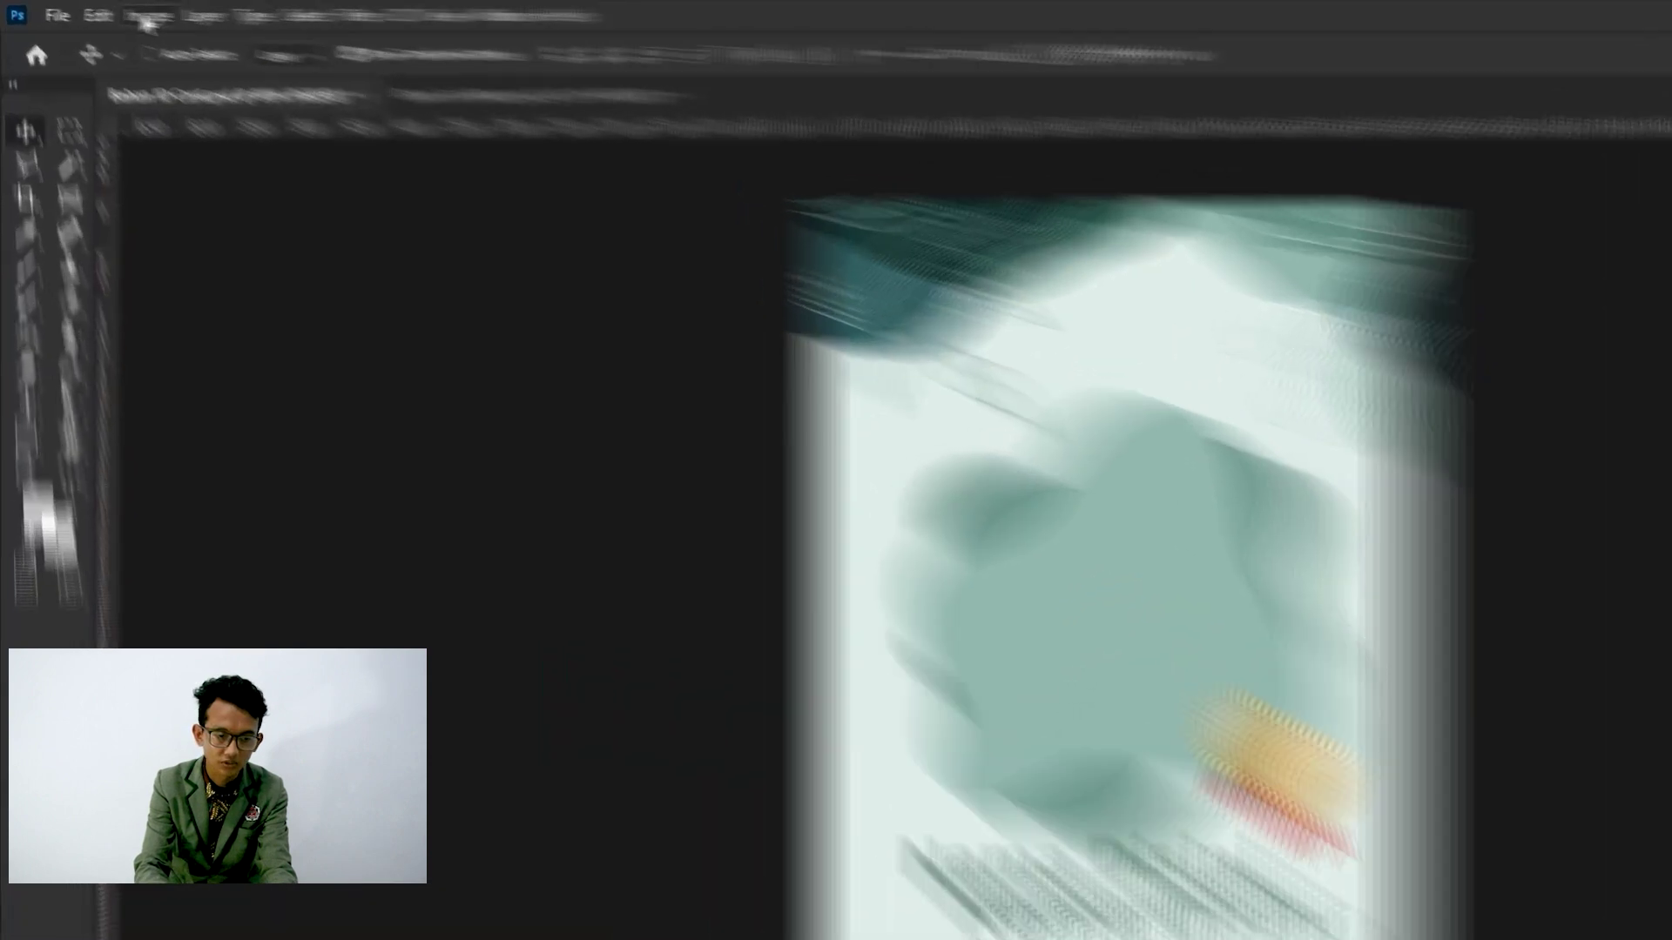
# Define text-replacement variables 'nama' and 'Jabatan' for the Nama and Jabatan layers.
pyautogui.click(99, 9)
pyautogui.moveTo(516, 273)
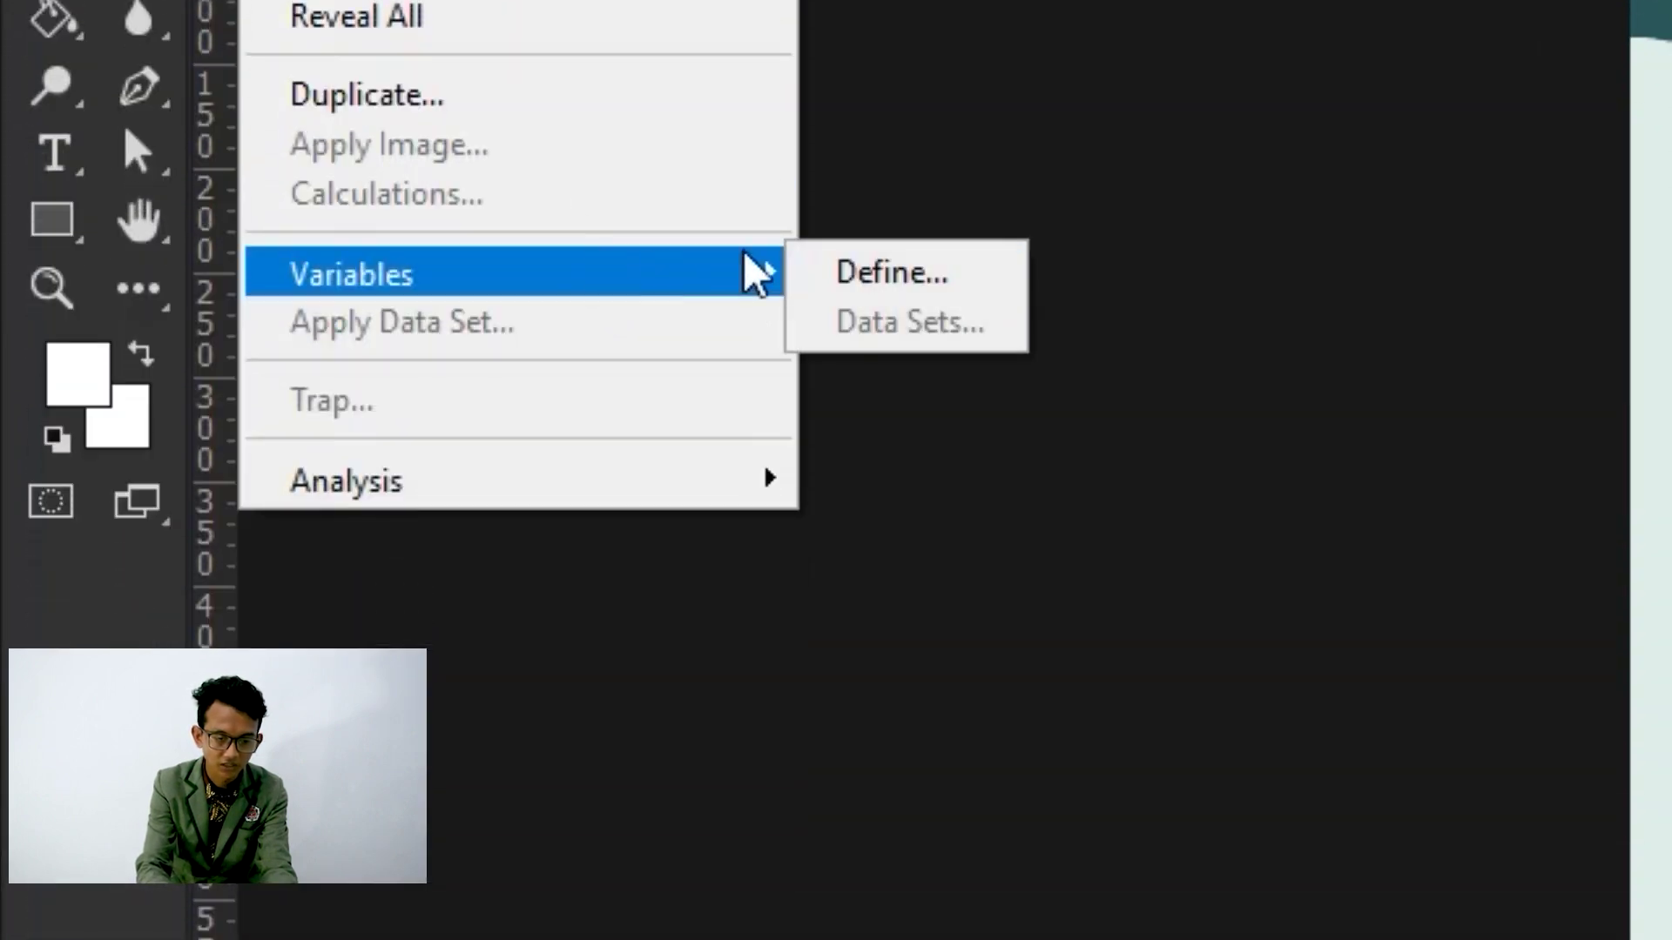
pyautogui.click(873, 269)
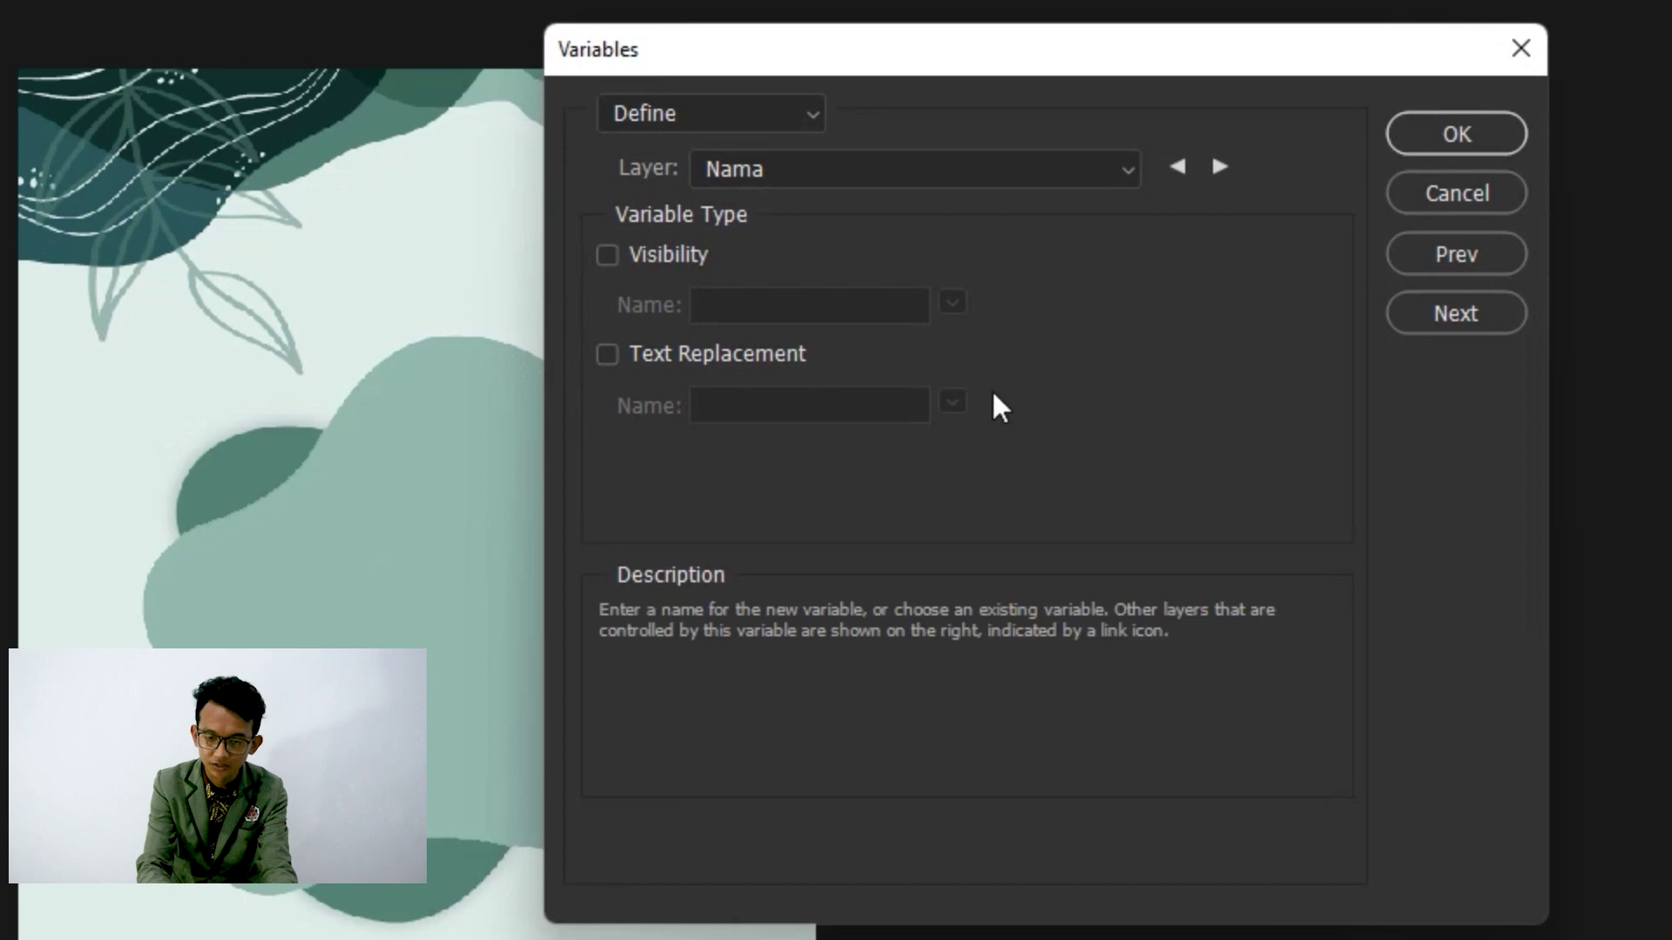
pyautogui.click(679, 361)
pyautogui.moveTo(843, 404); pyautogui.dragTo(573, 430)
pyautogui.write('nama')
pyautogui.click(1219, 166)
pyautogui.click(607, 355)
pyautogui.moveTo(923, 405); pyautogui.dragTo(560, 410)
pyautogui.write('Jabatan')
# Define text-replacement variables 'barcode' and 'code' for the Barcode and Code layers.
pyautogui.click(1219, 166)
pyautogui.click(607, 354)
pyautogui.moveTo(923, 406); pyautogui.dragTo(619, 416)
pyautogui.write('barcode')
pyautogui.click(1219, 167)
pyautogui.click(756, 356)
pyautogui.moveTo(923, 406); pyautogui.dragTo(572, 440)
pyautogui.write('code')
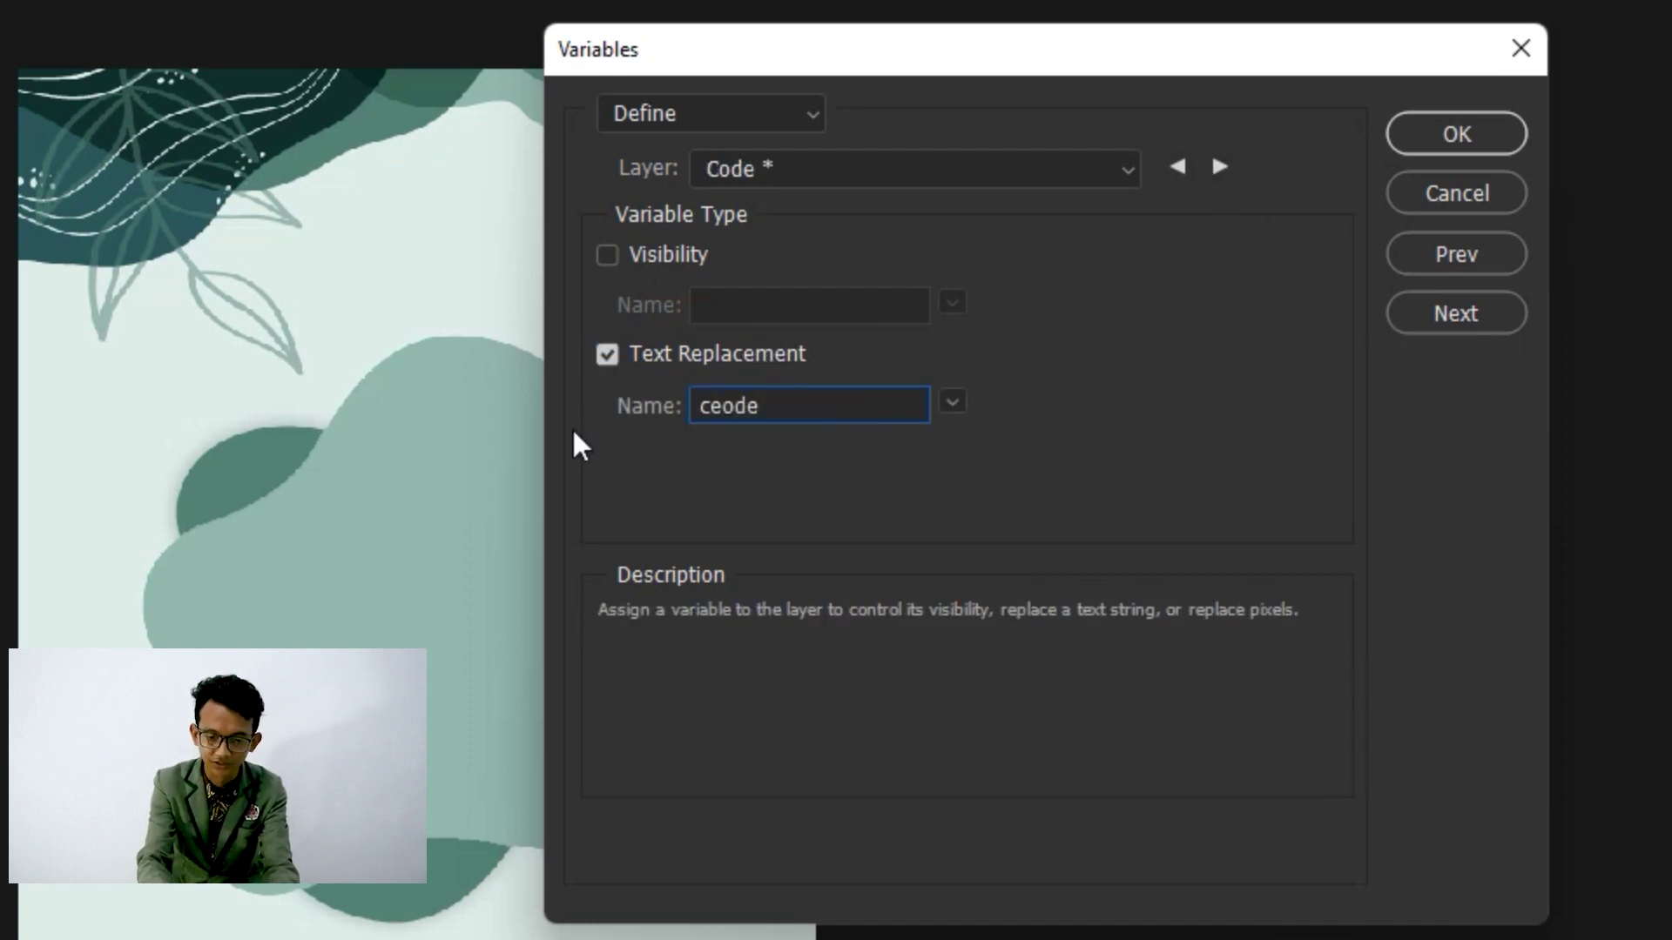
pyautogui.click(1219, 167)
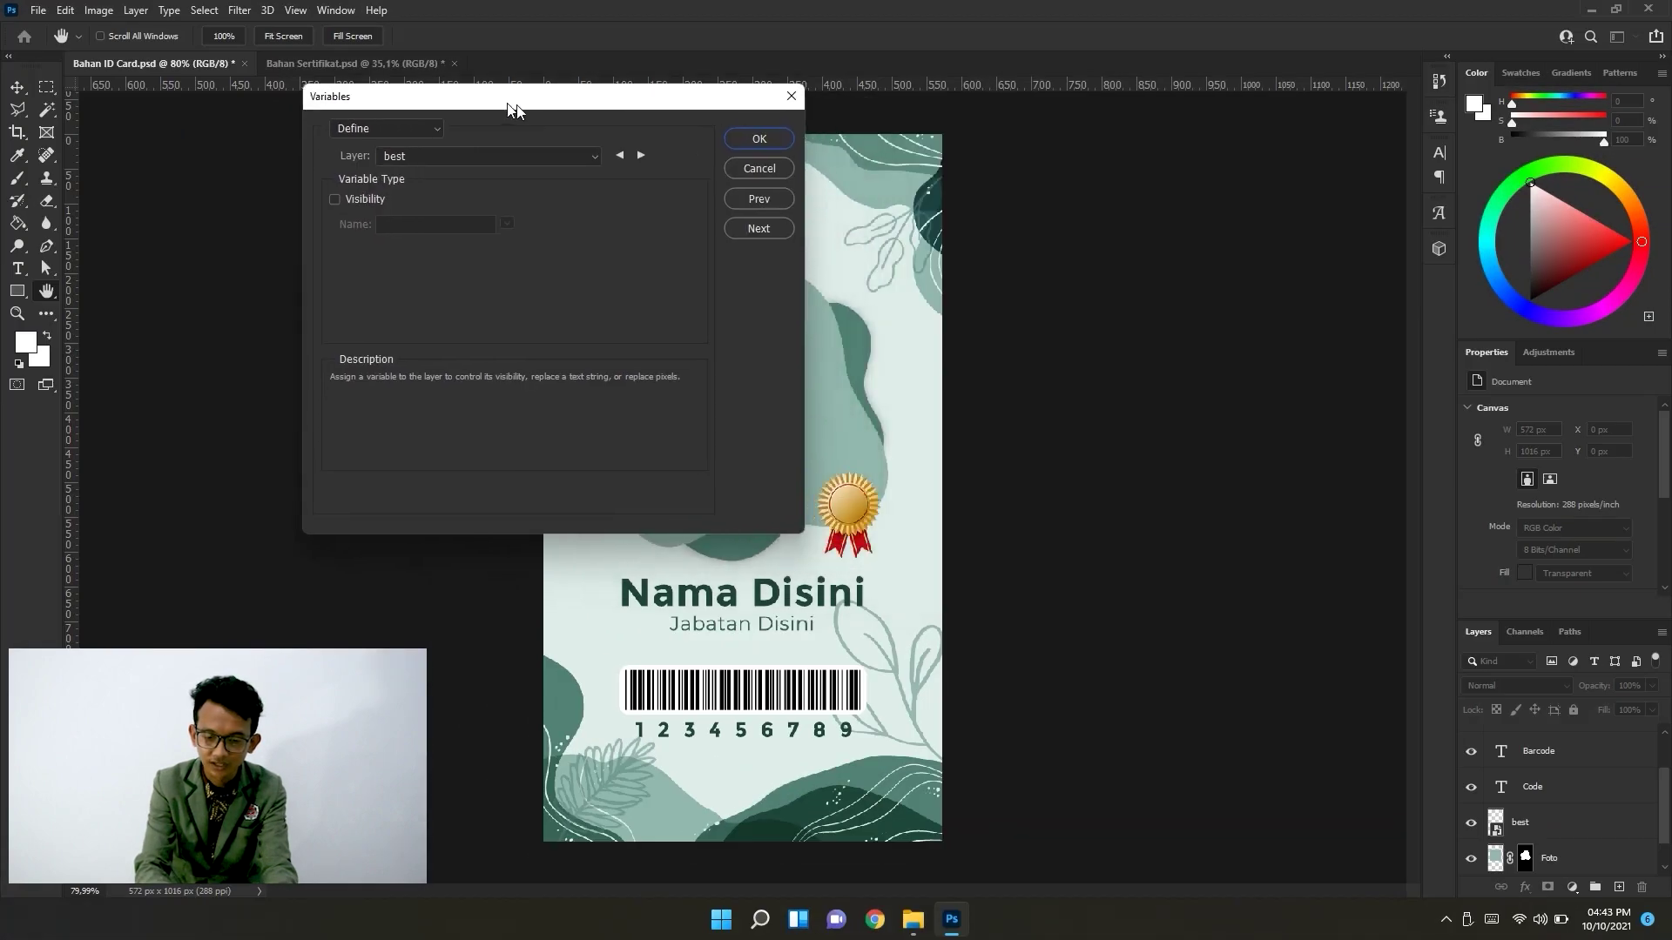
# Tick Visibility on the best layer and rename its variable to 'best'.
pyautogui.moveTo(514, 108); pyautogui.dragTo(468, 103)
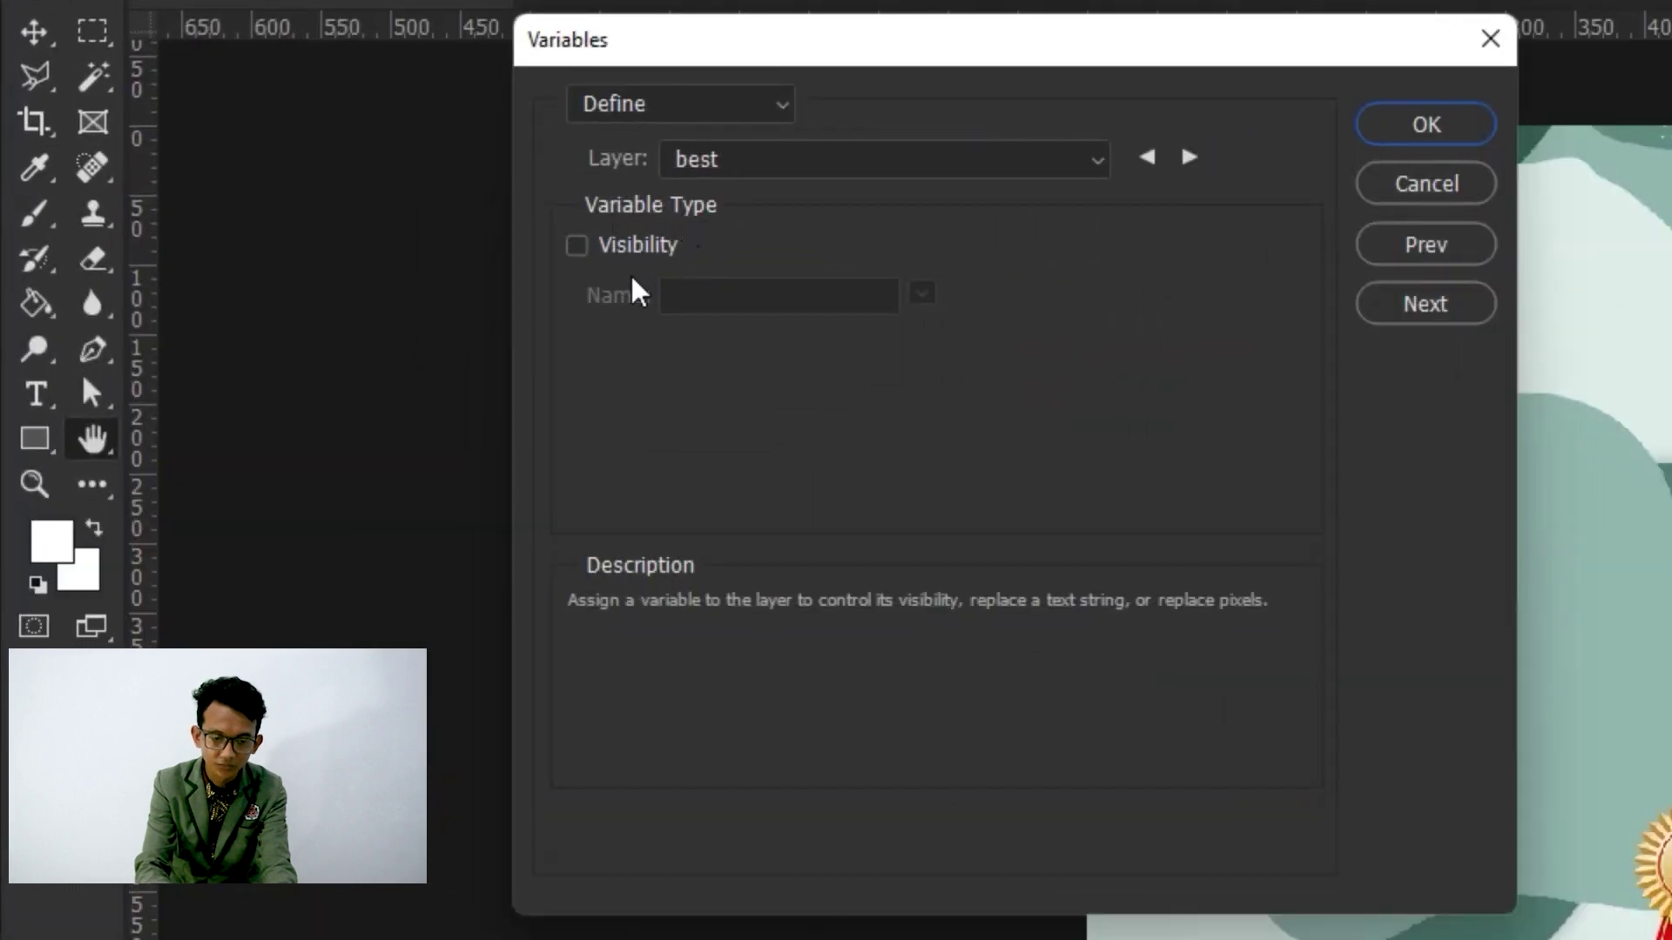
pyautogui.click(577, 245)
pyautogui.moveTo(862, 298); pyautogui.dragTo(541, 290)
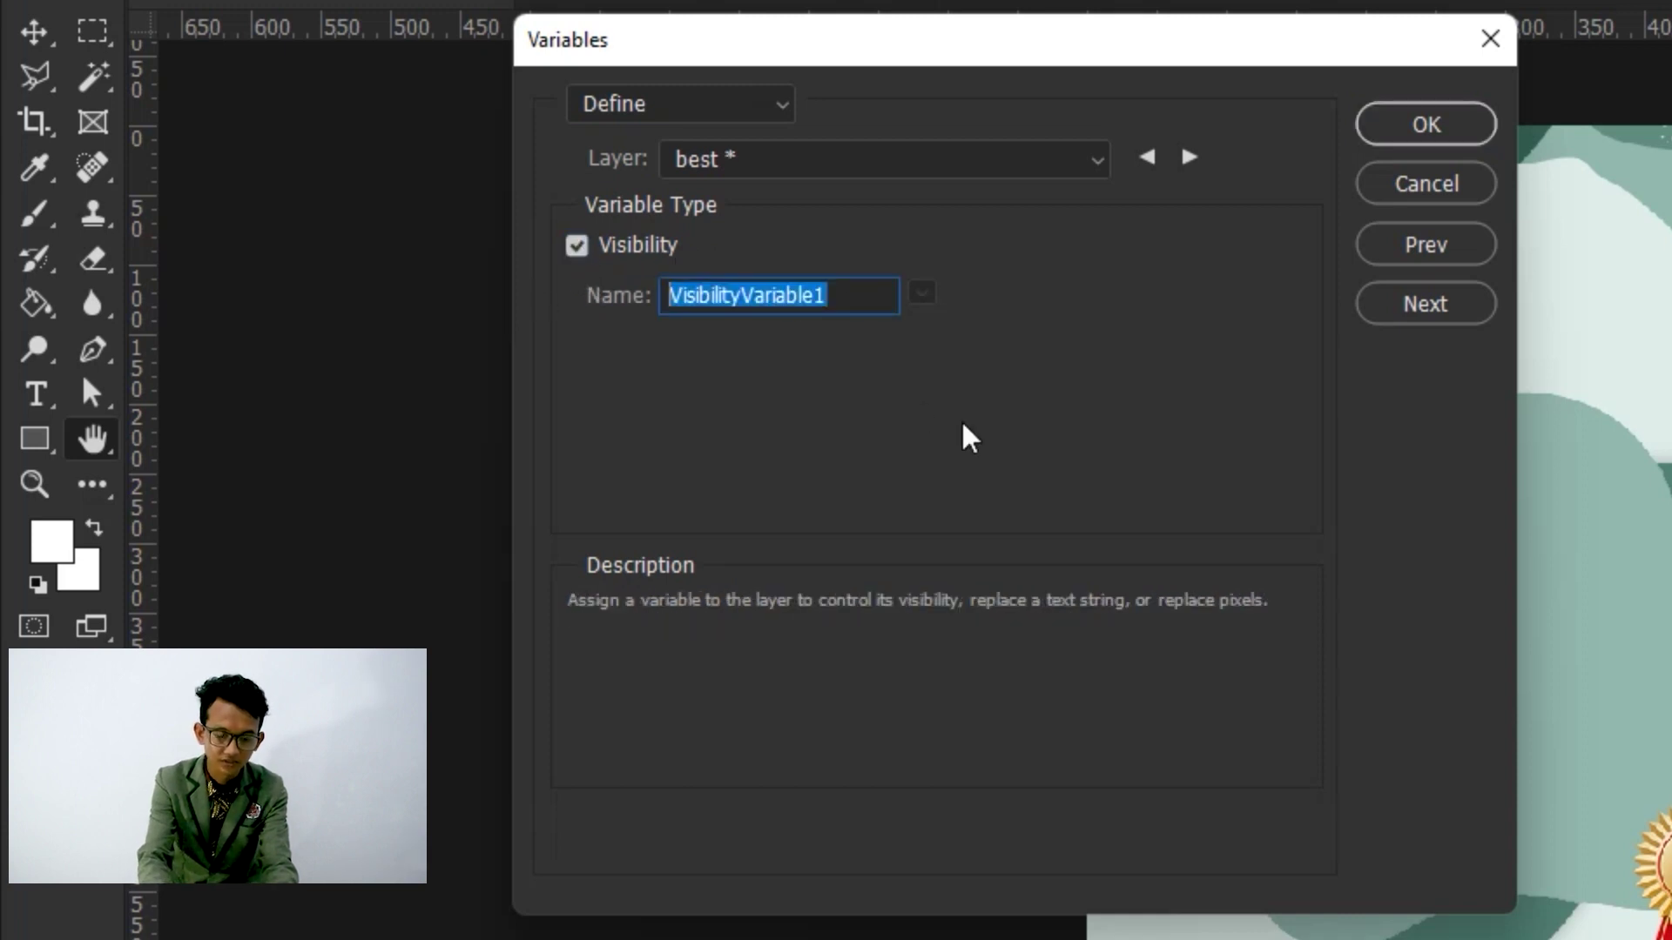
pyautogui.write('bes')
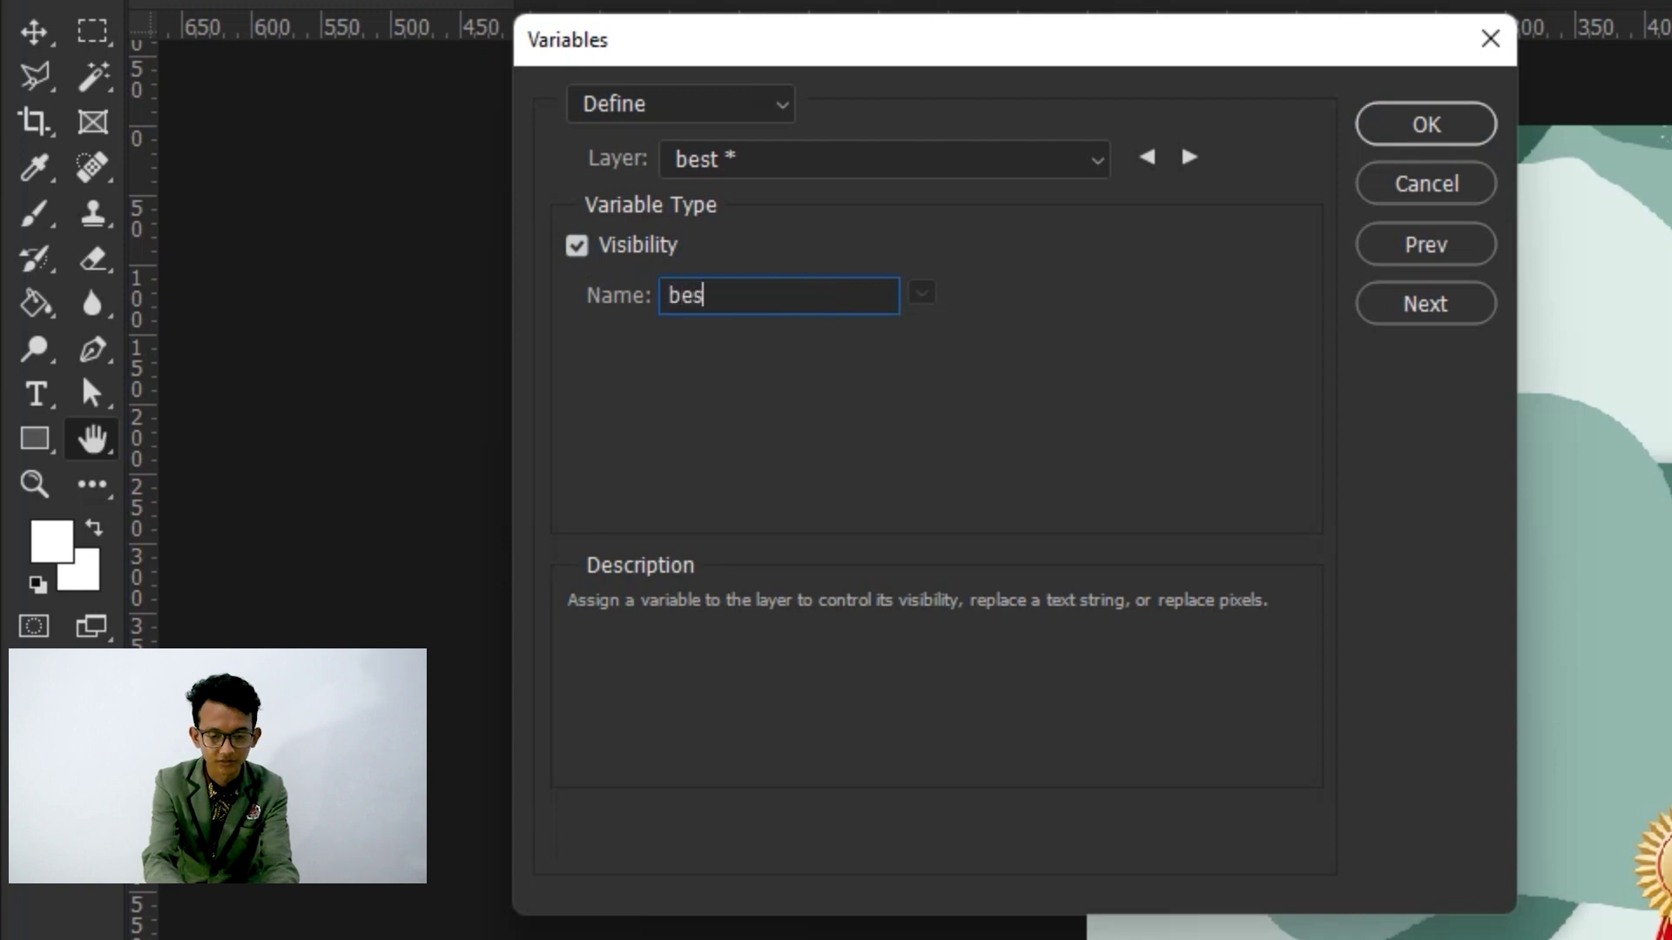
pyautogui.write('t')
pyautogui.click(1190, 157)
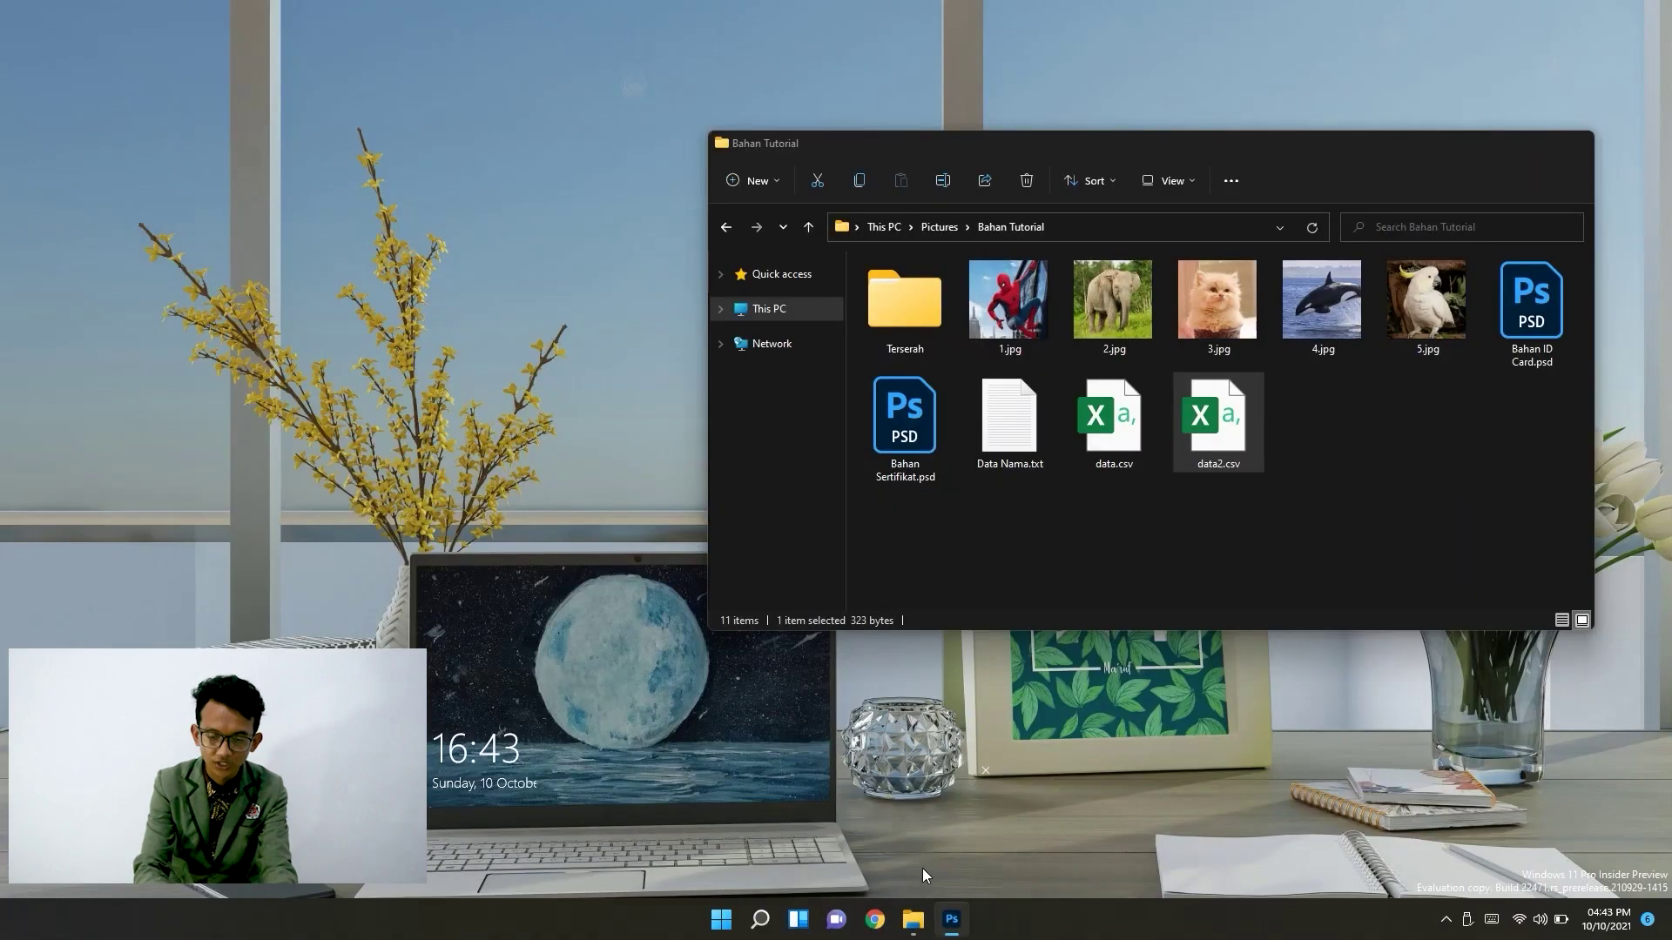
# Arrange the Bahan Tutorial folder window beside Photoshop's Variables dialog so both stay visible.
pyautogui.click(922, 869)
pyautogui.moveTo(1116, 163); pyautogui.dragTo(1098, 260)
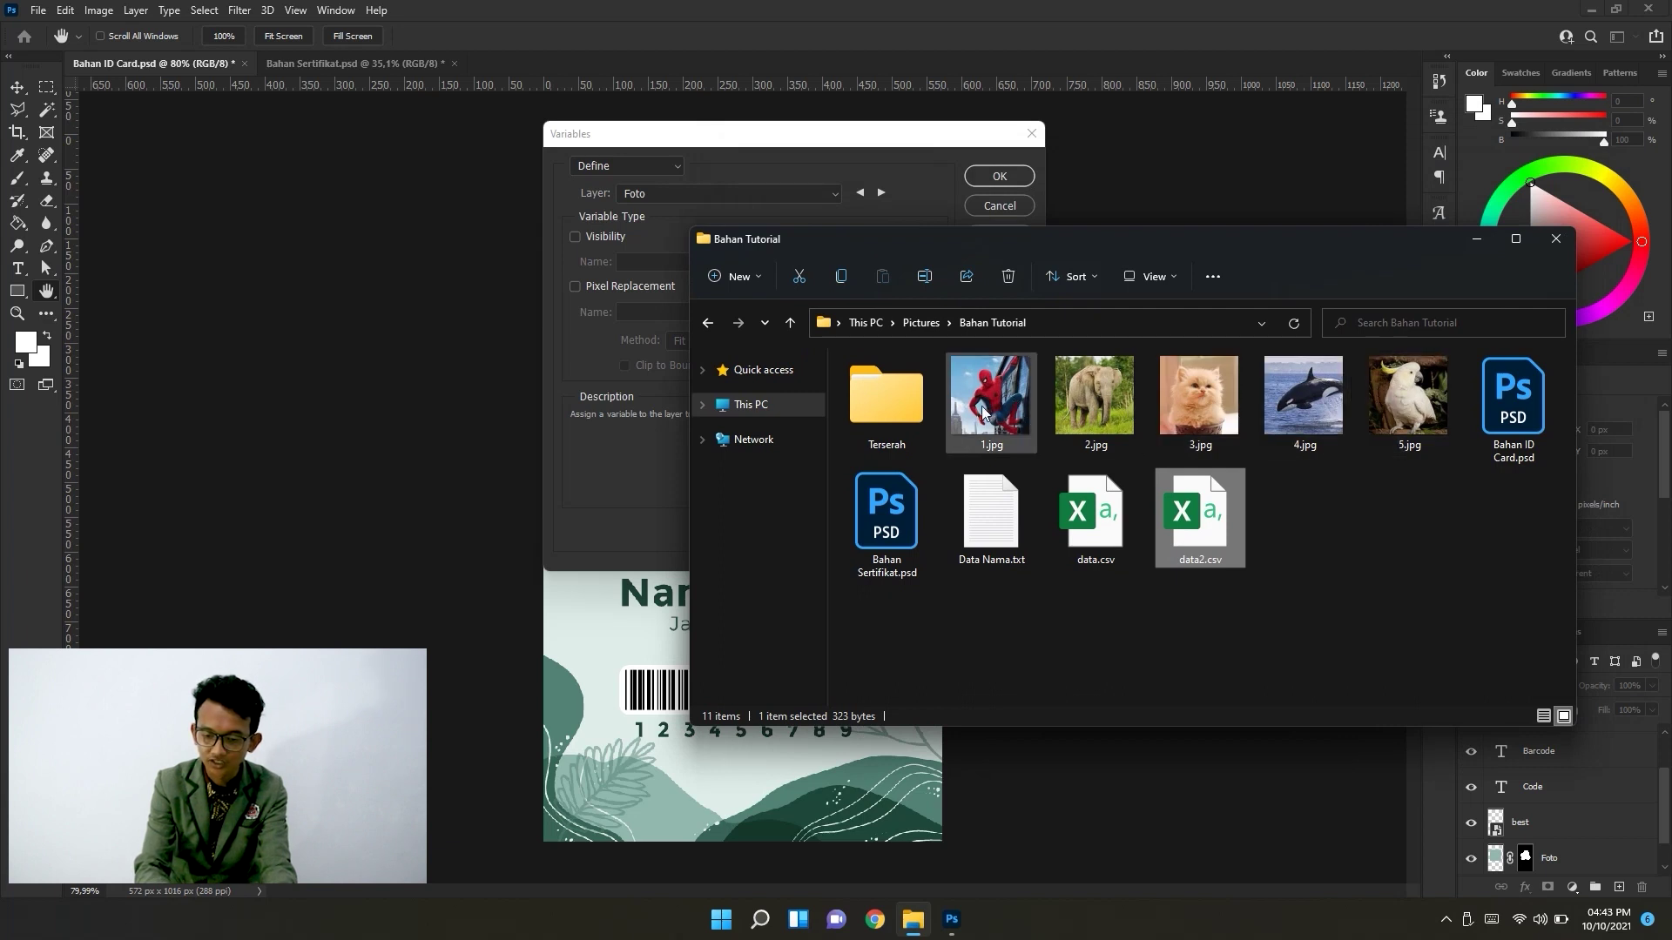
pyautogui.moveTo(1020, 246); pyautogui.dragTo(1162, 249)
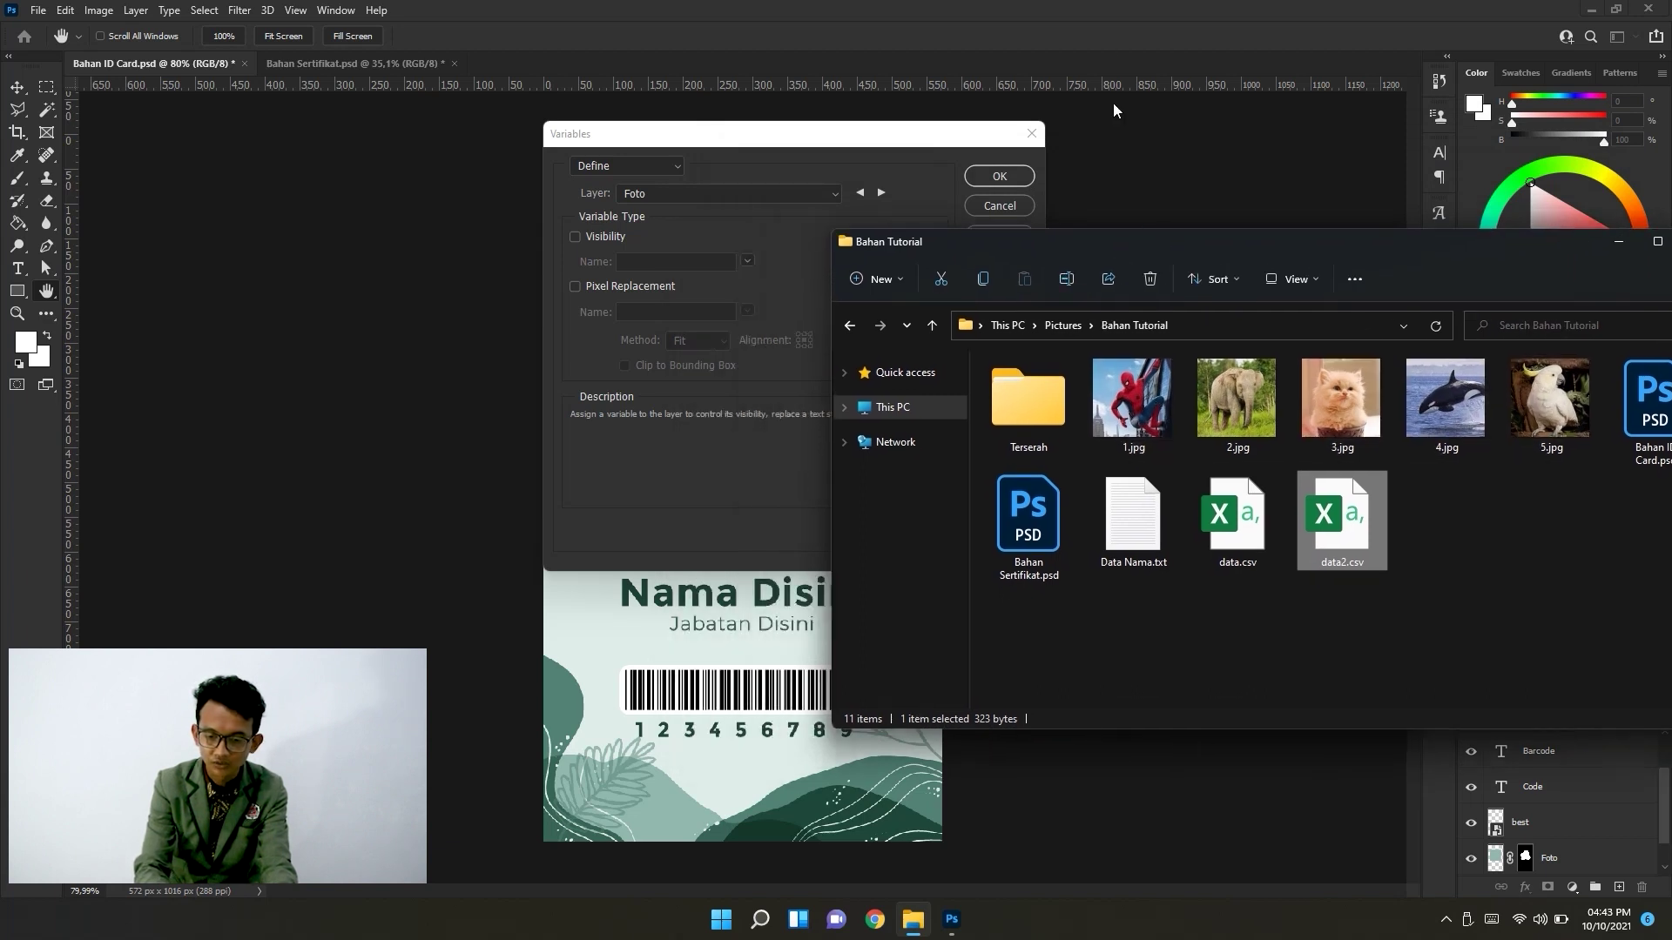
pyautogui.click(904, 127)
pyautogui.moveTo(907, 132); pyautogui.dragTo(1357, 93)
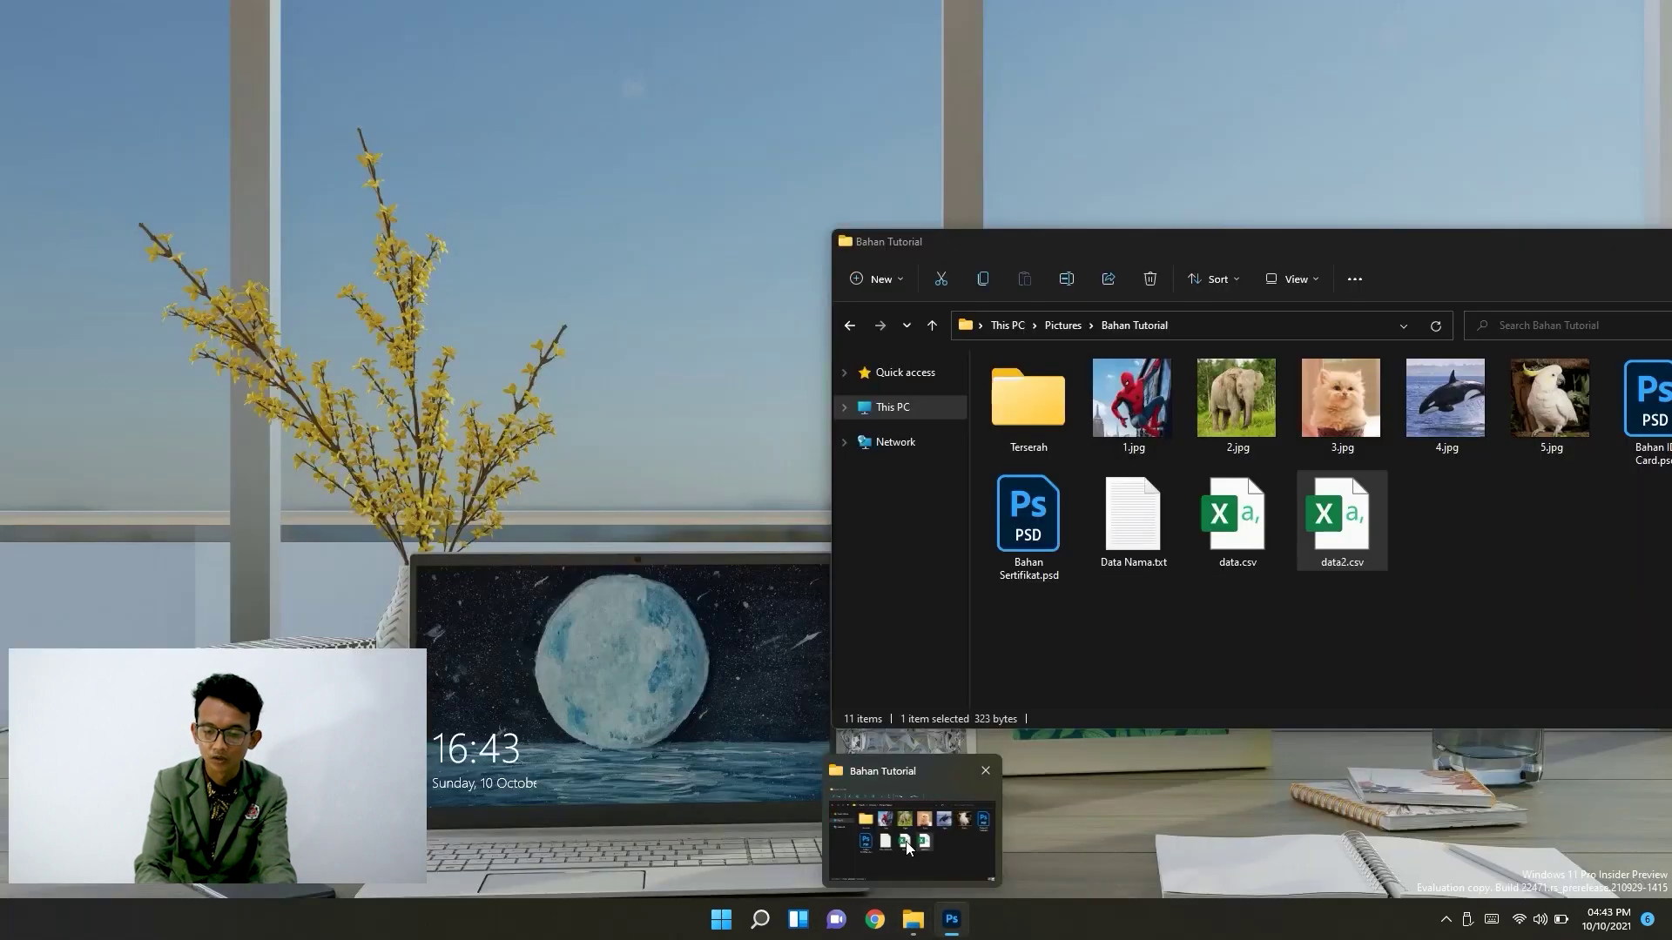
pyautogui.moveTo(912, 919)
pyautogui.click(910, 819)
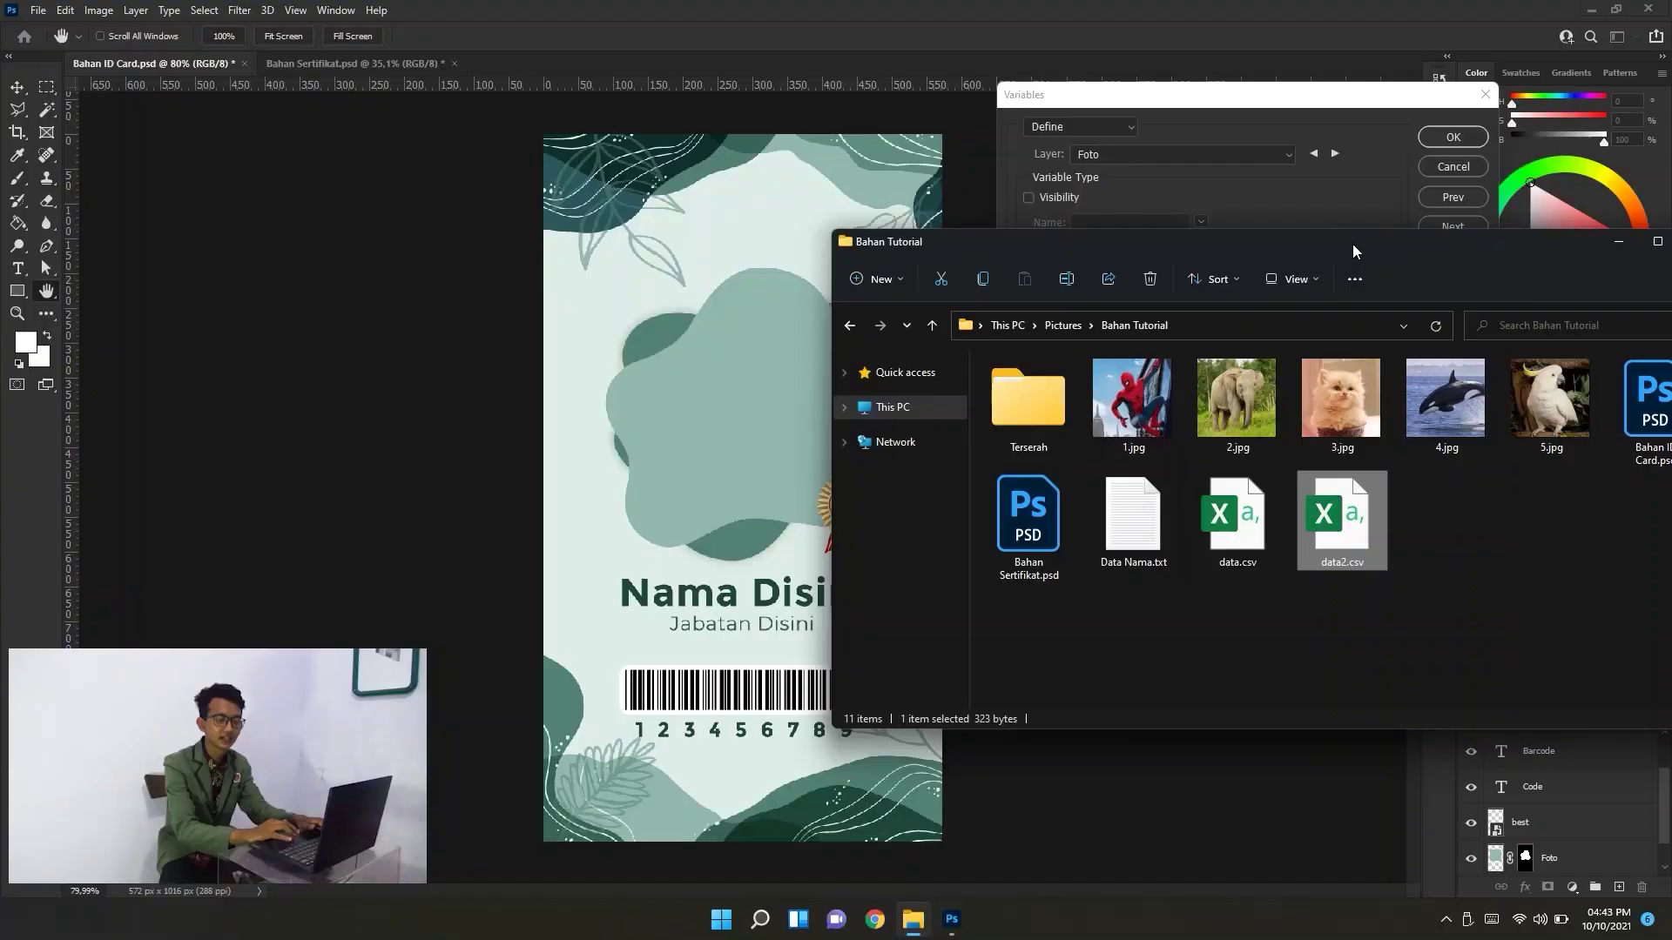
pyautogui.moveTo(1352, 244); pyautogui.dragTo(1065, 186)
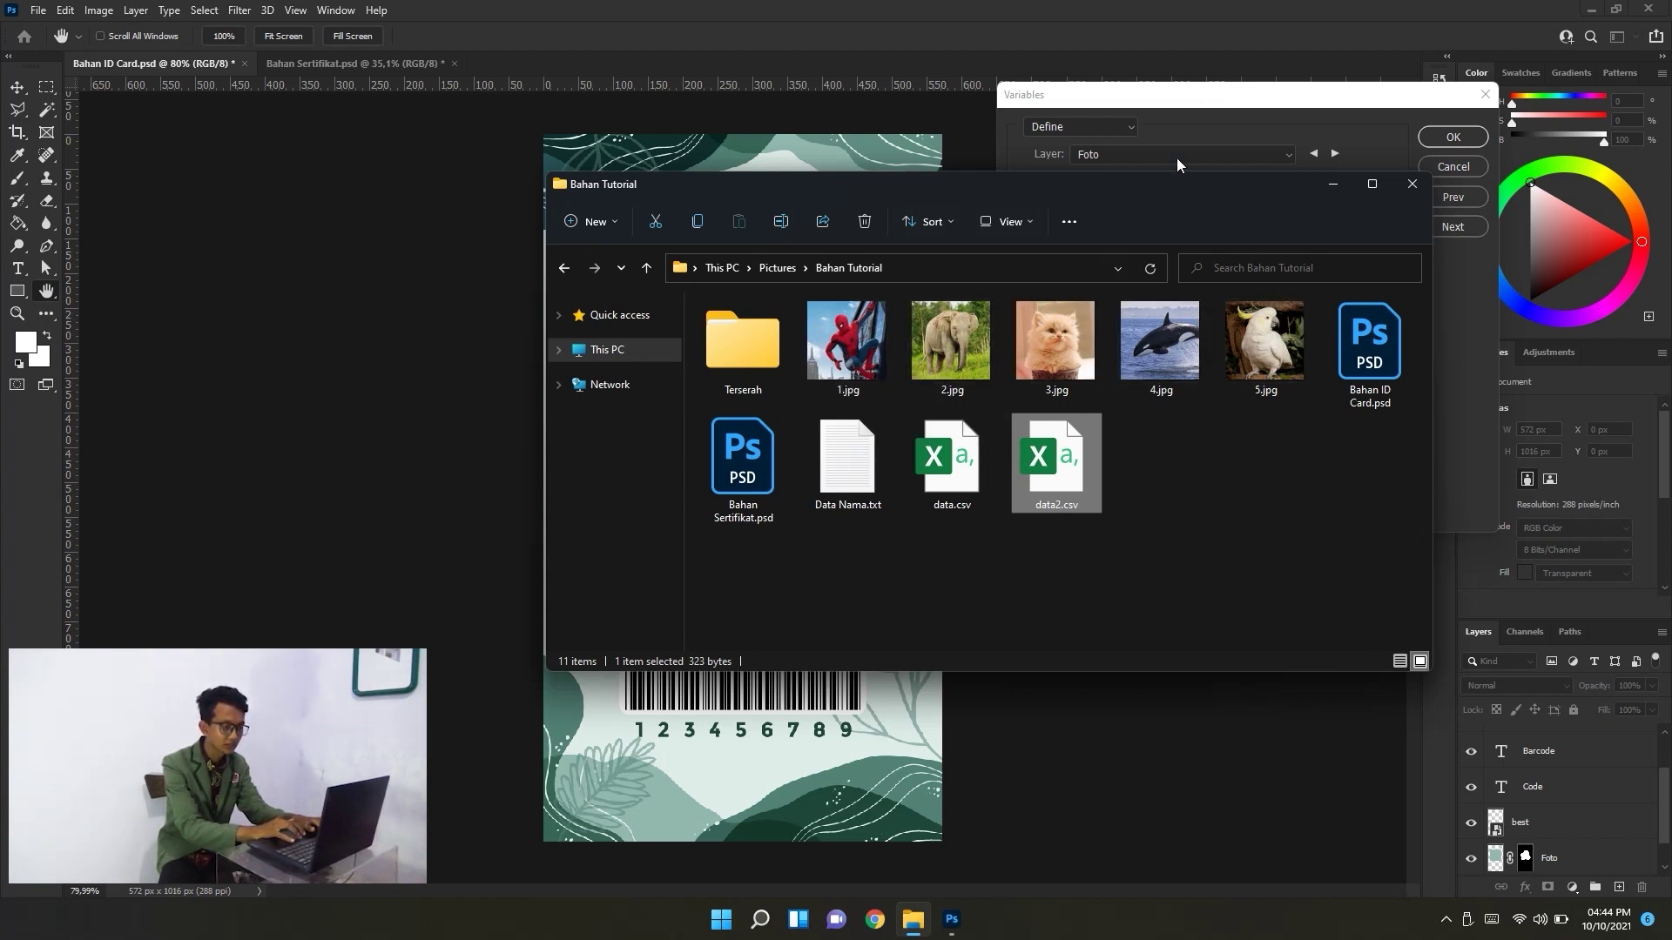
pyautogui.moveTo(1177, 183); pyautogui.dragTo(1087, 210)
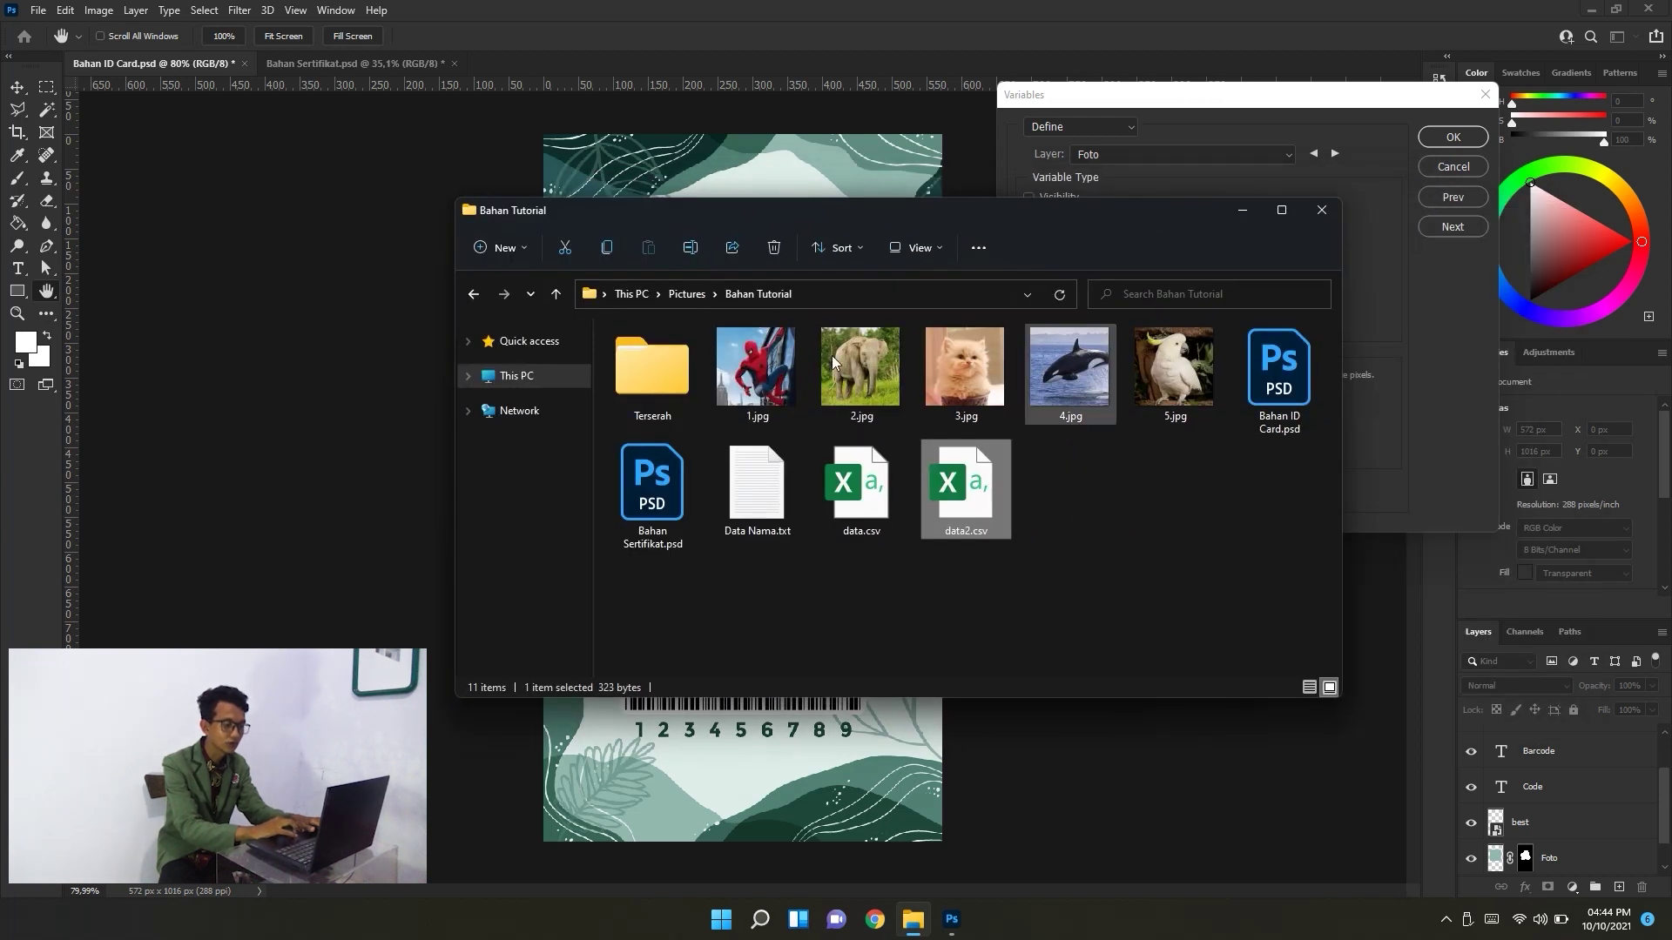
pyautogui.doubleClick(984, 484)
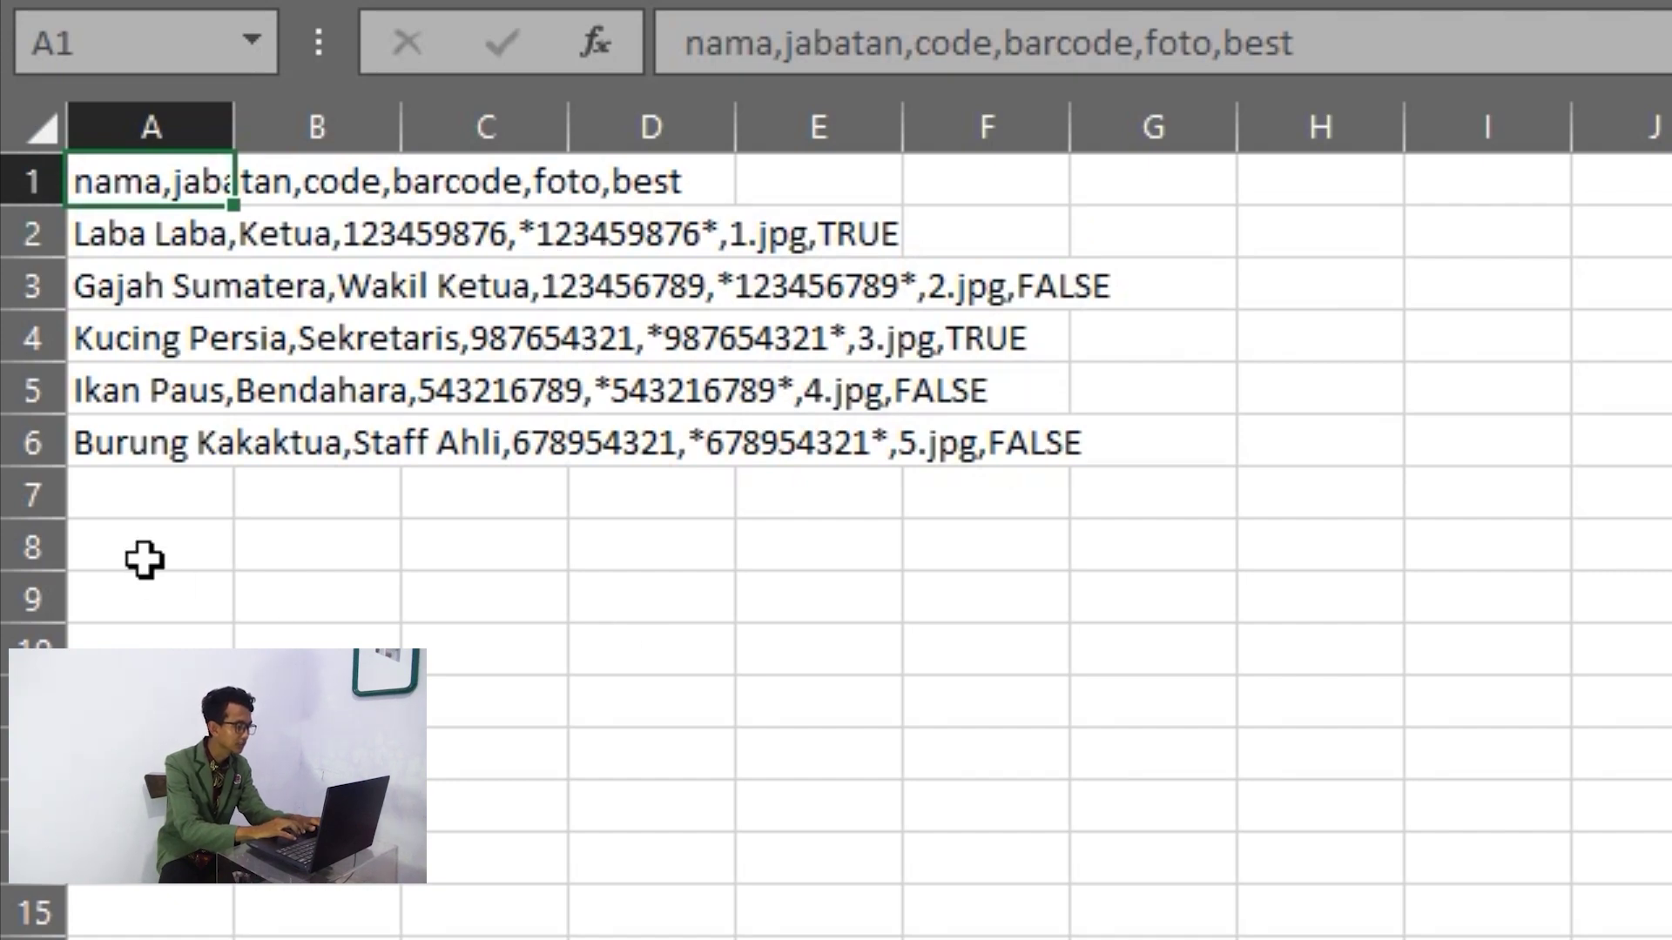
pyautogui.click(171, 512)
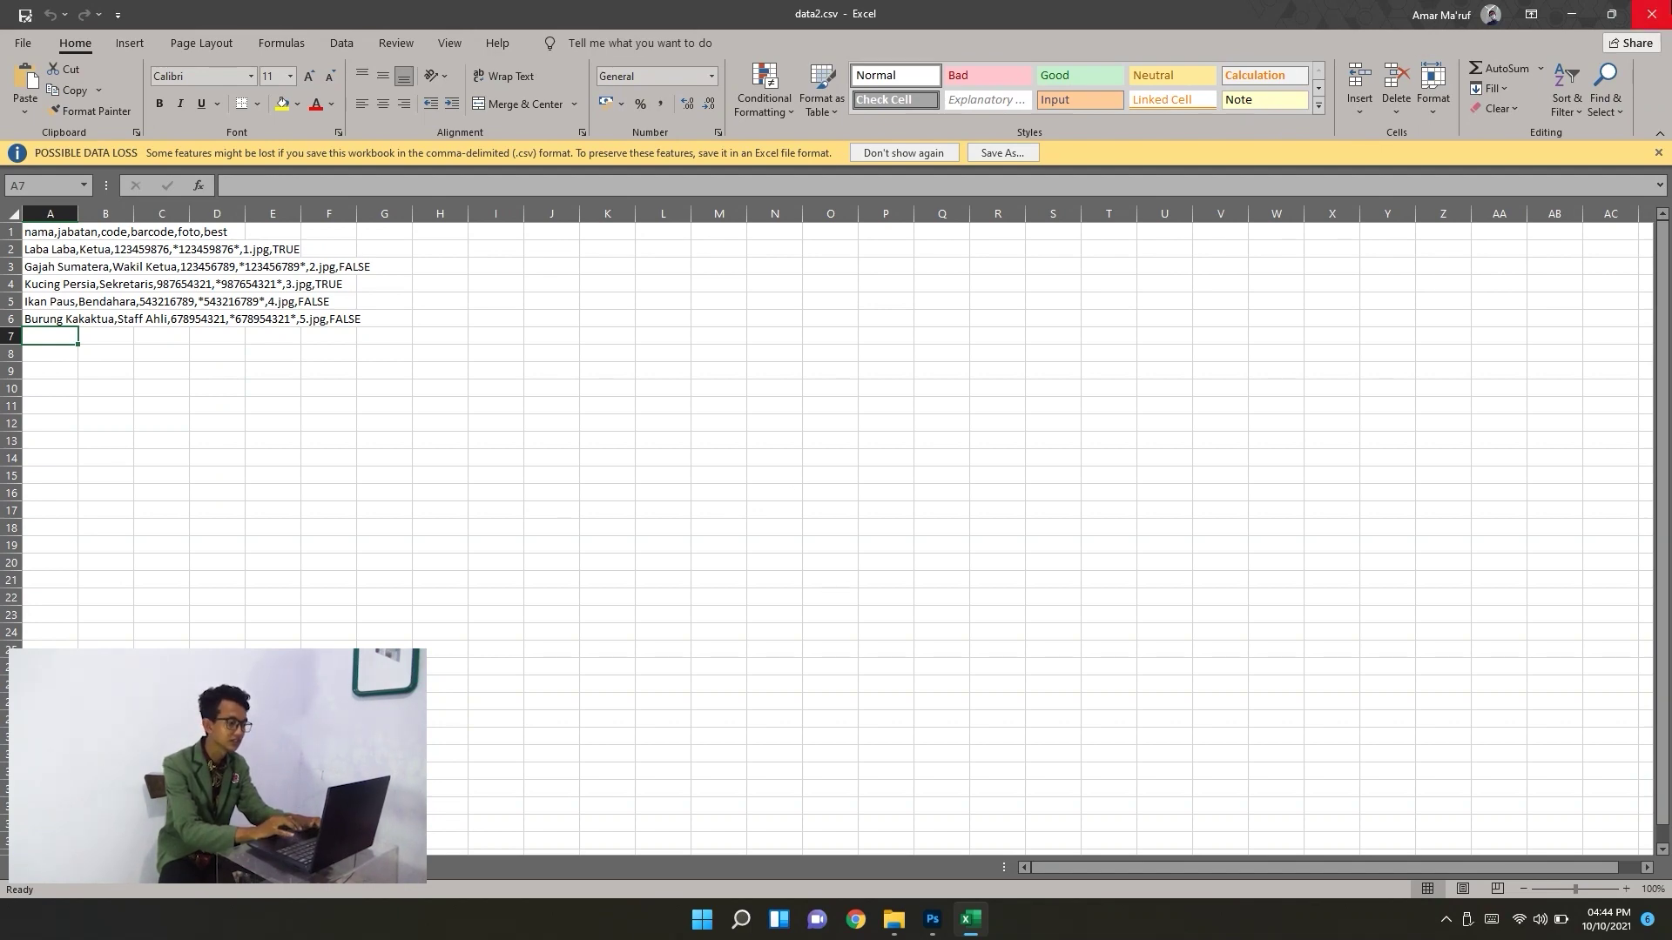
pyautogui.hotkey('alt', 'F4')
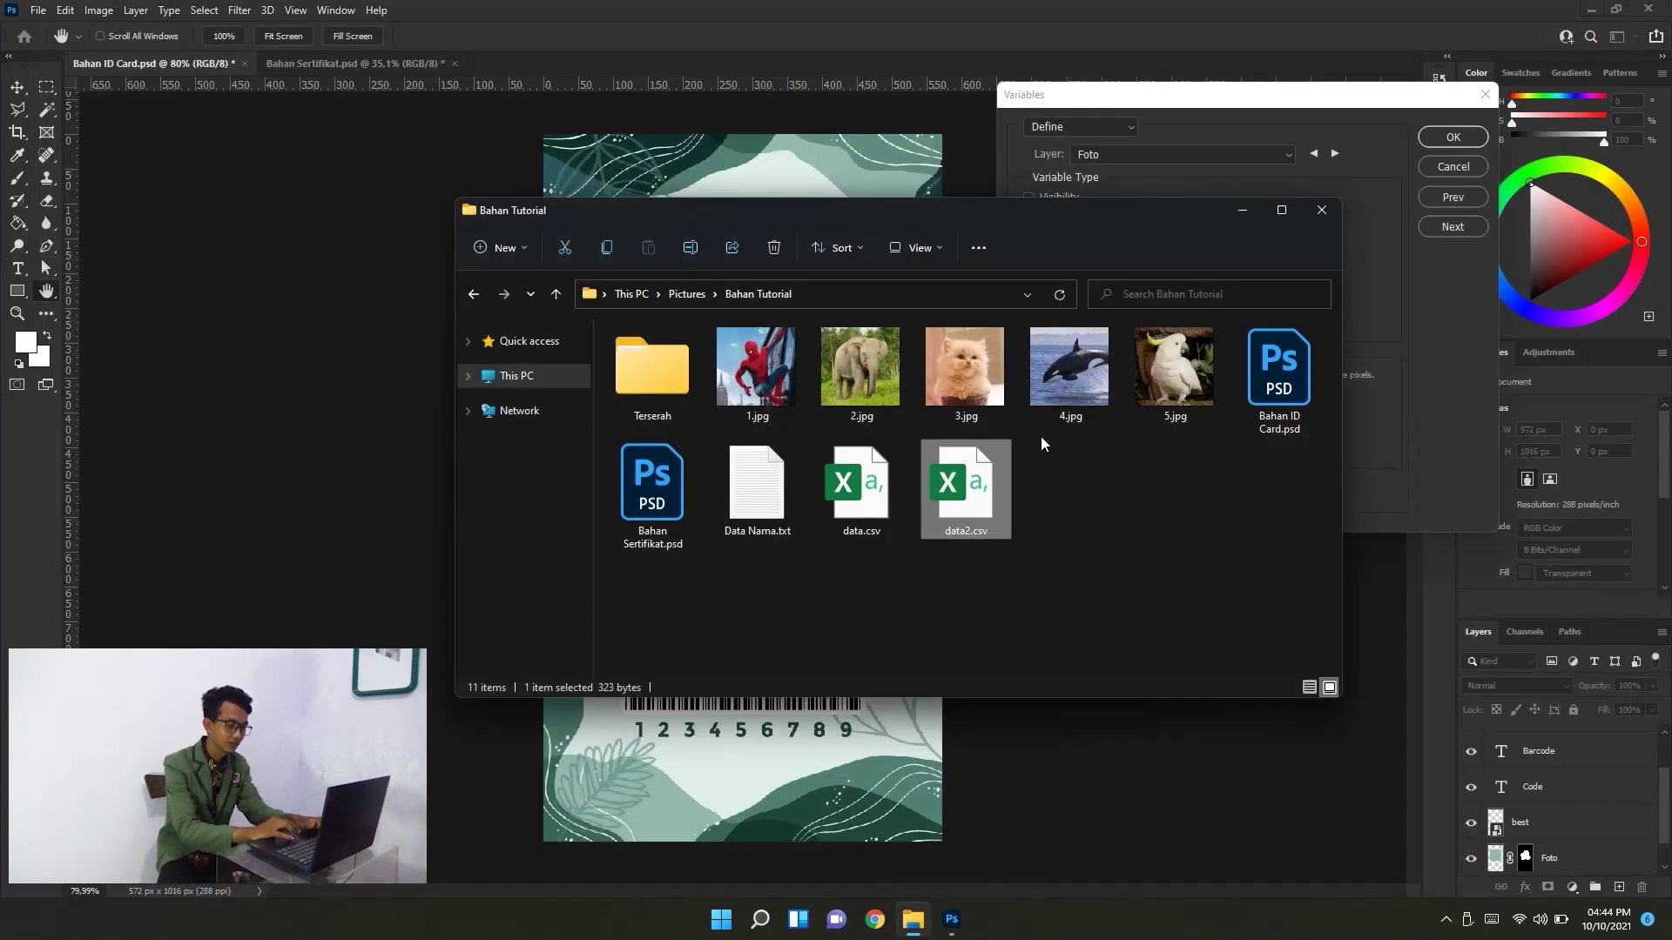
# Tick Pixel Replacement on the Foto layer, name the variable foto, and set Method to Fill.
pyautogui.click(1456, 354)
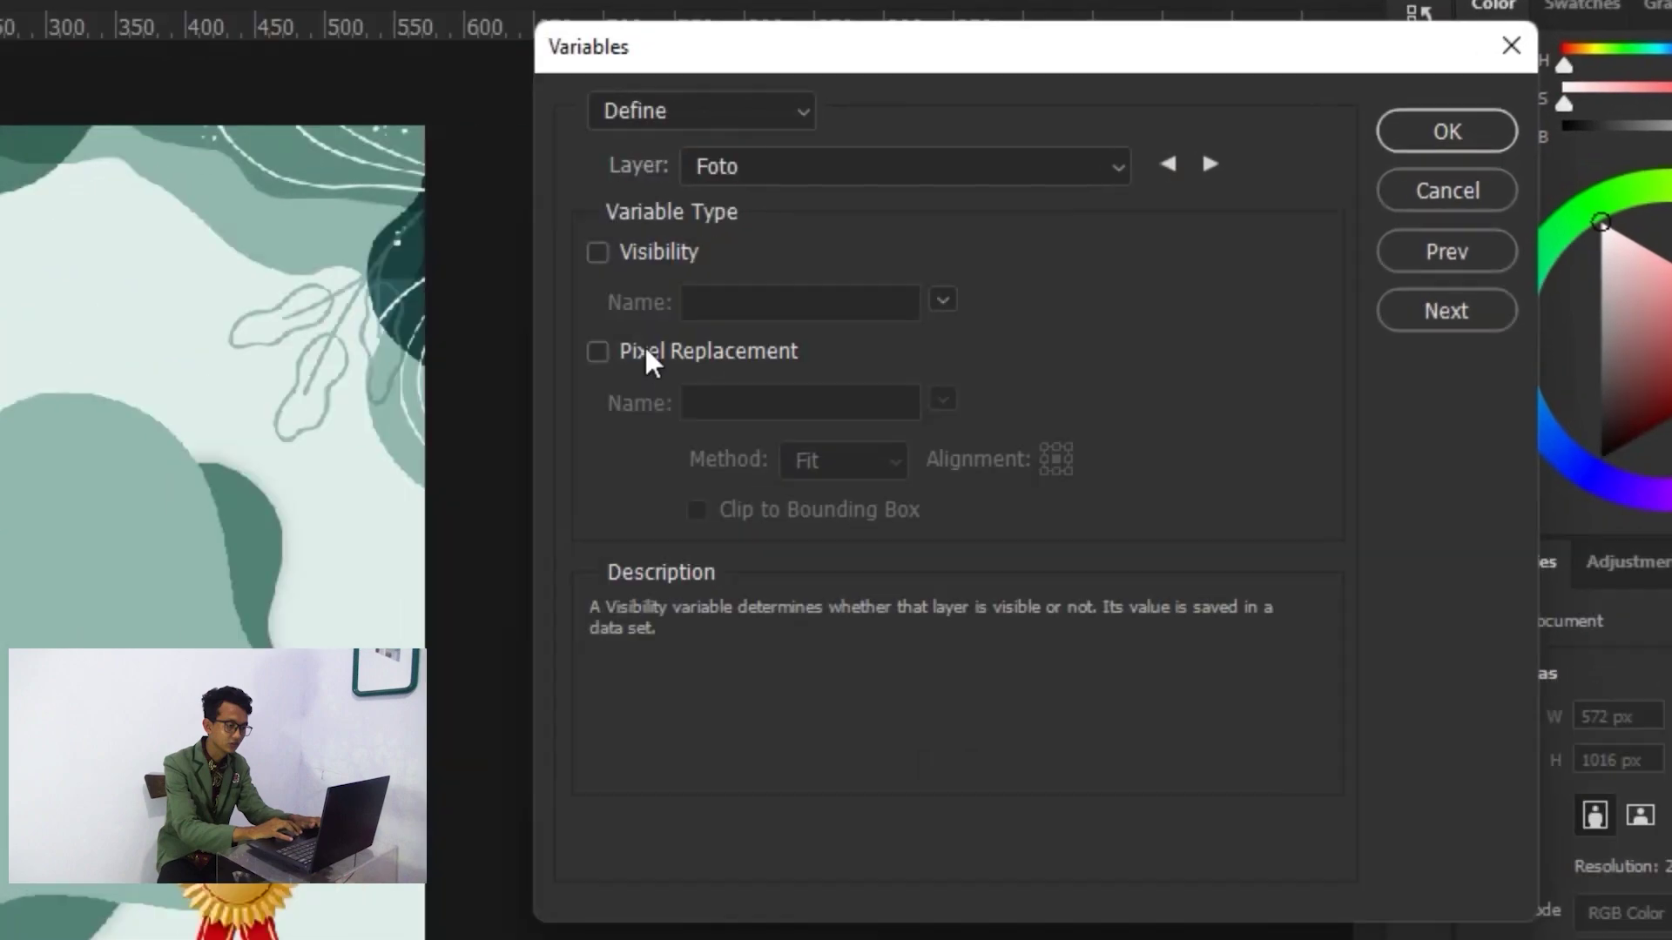
pyautogui.click(655, 357)
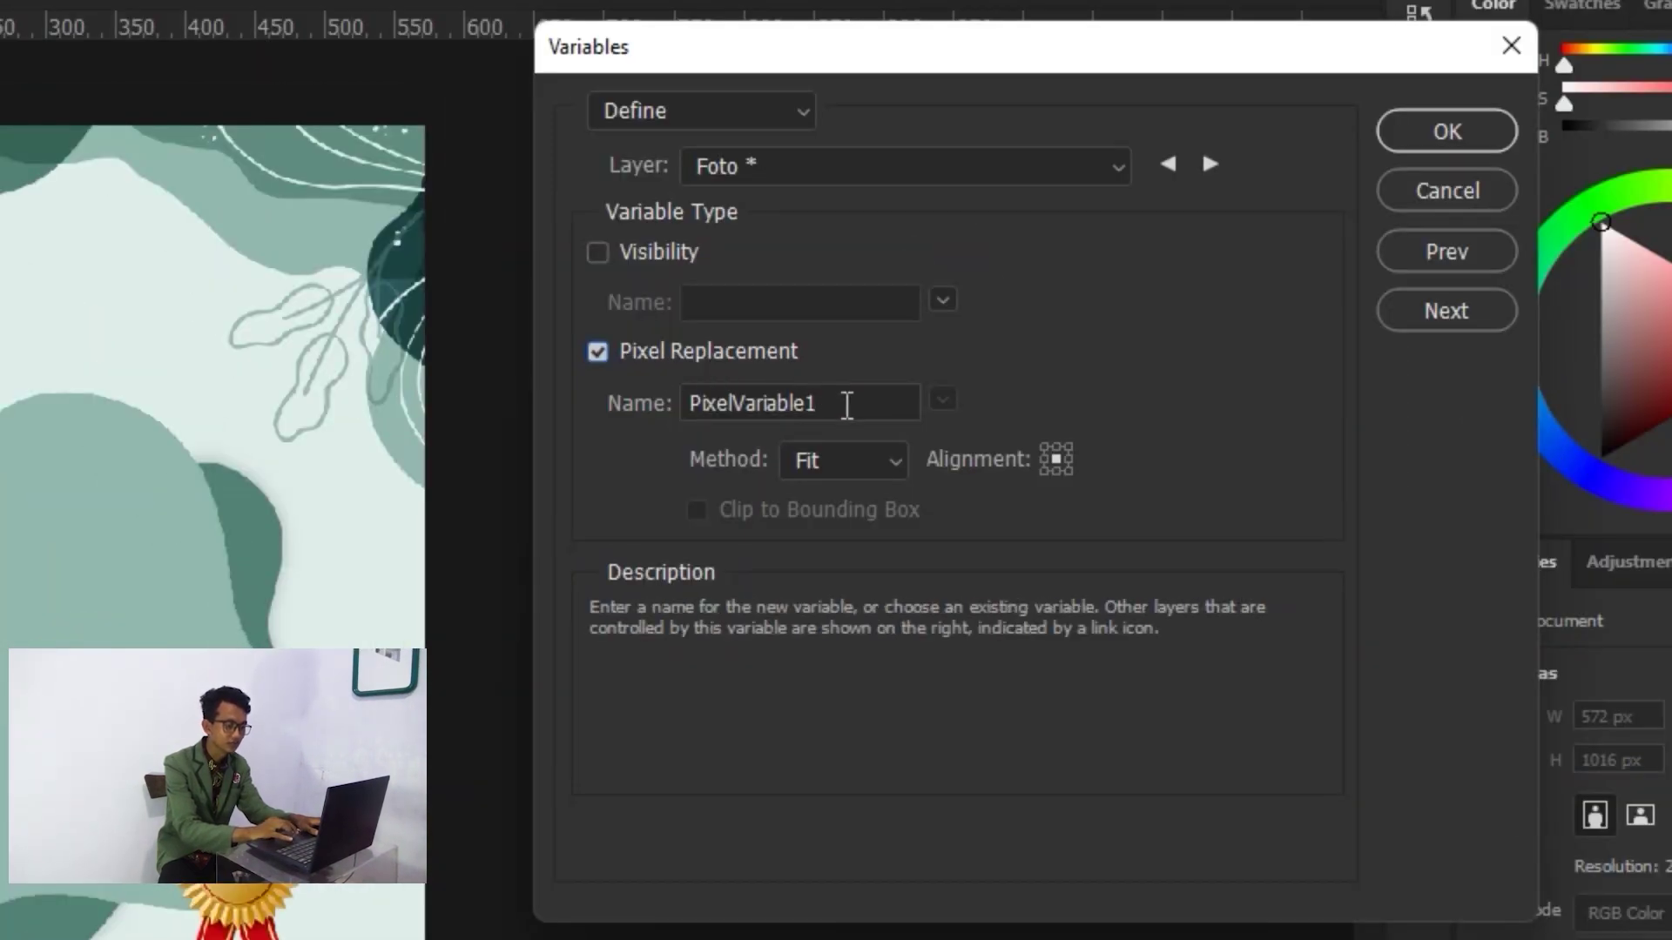
pyautogui.doubleClick(845, 403)
pyautogui.write('foto')
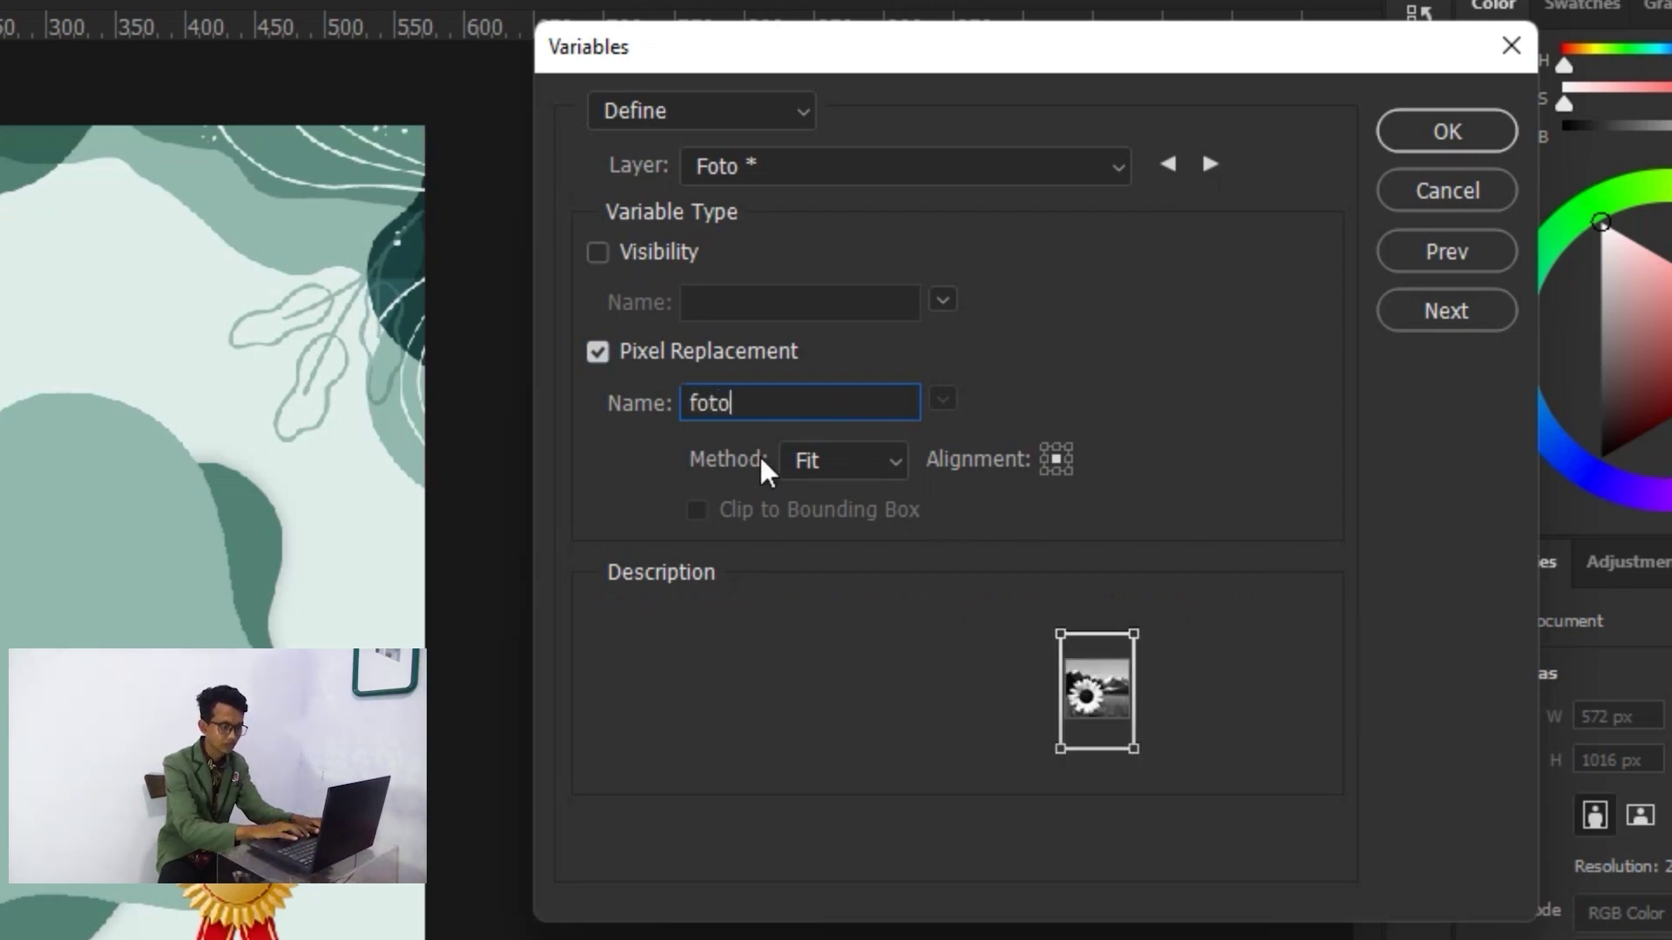
pyautogui.click(874, 474)
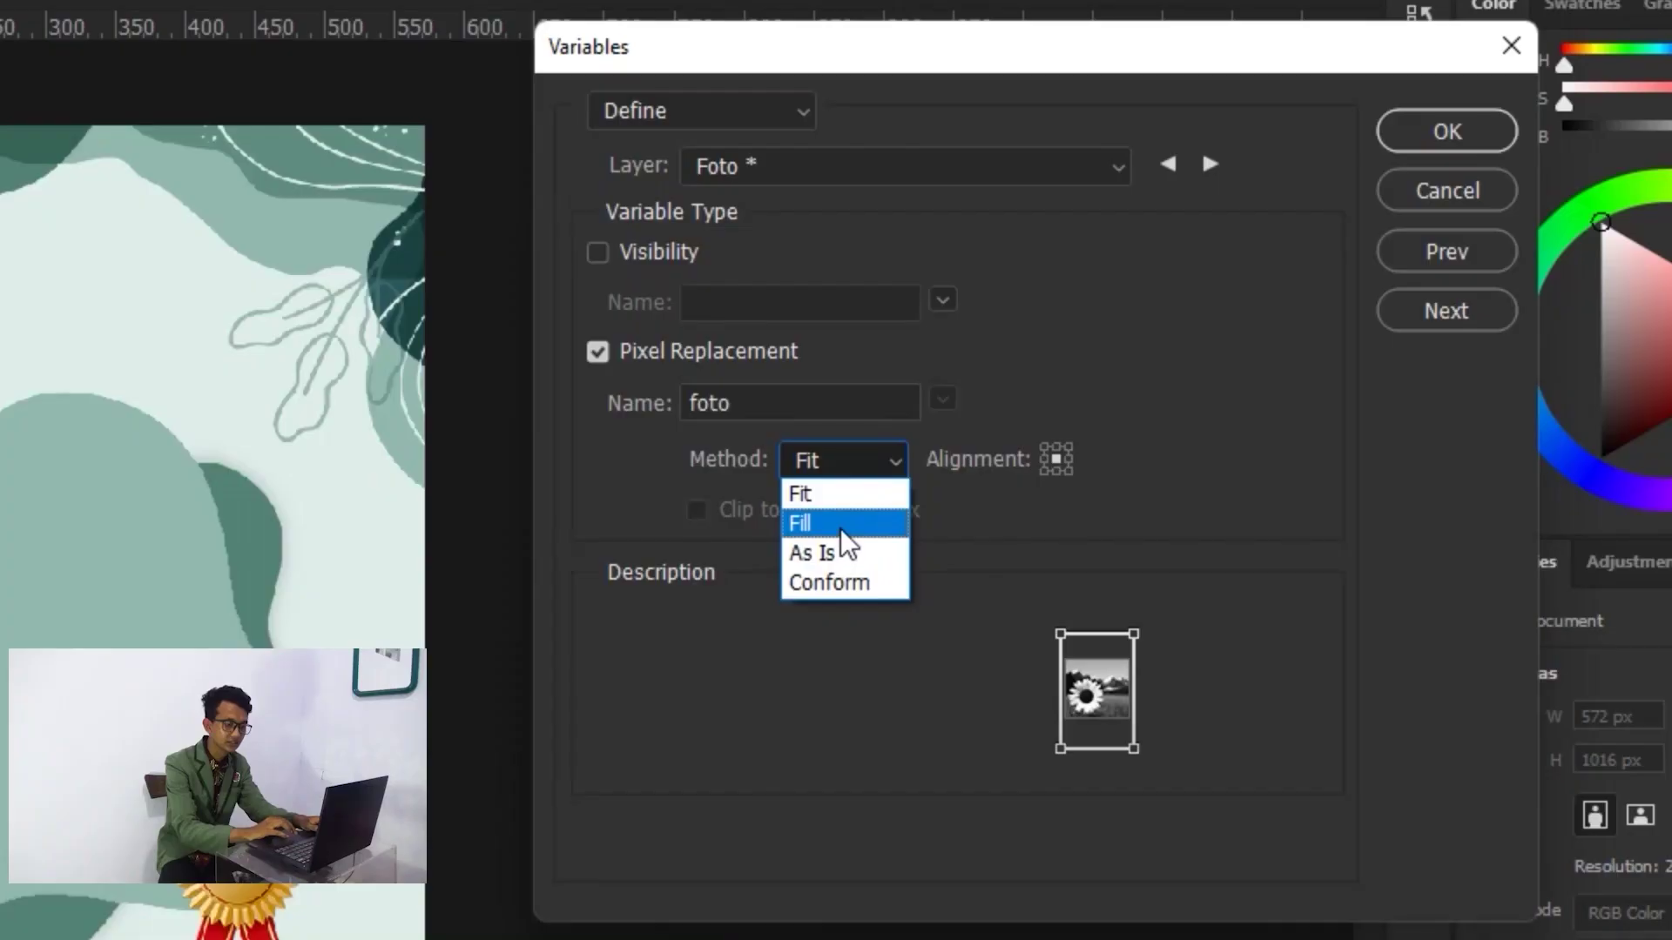
pyautogui.click(841, 522)
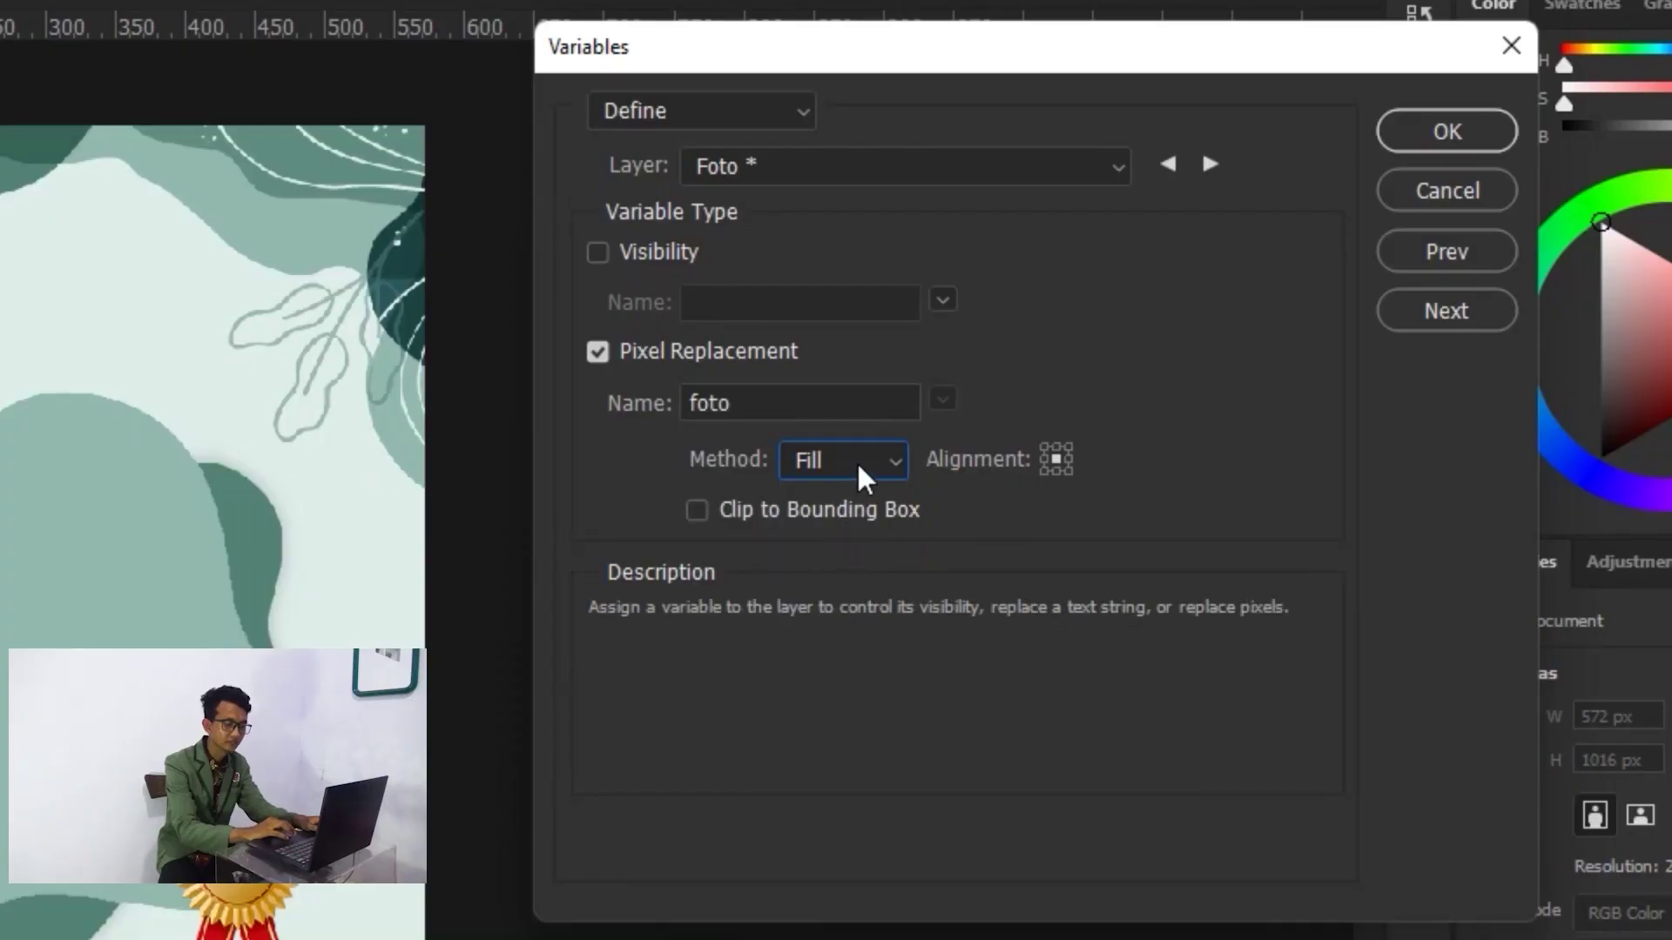
pyautogui.click(894, 472)
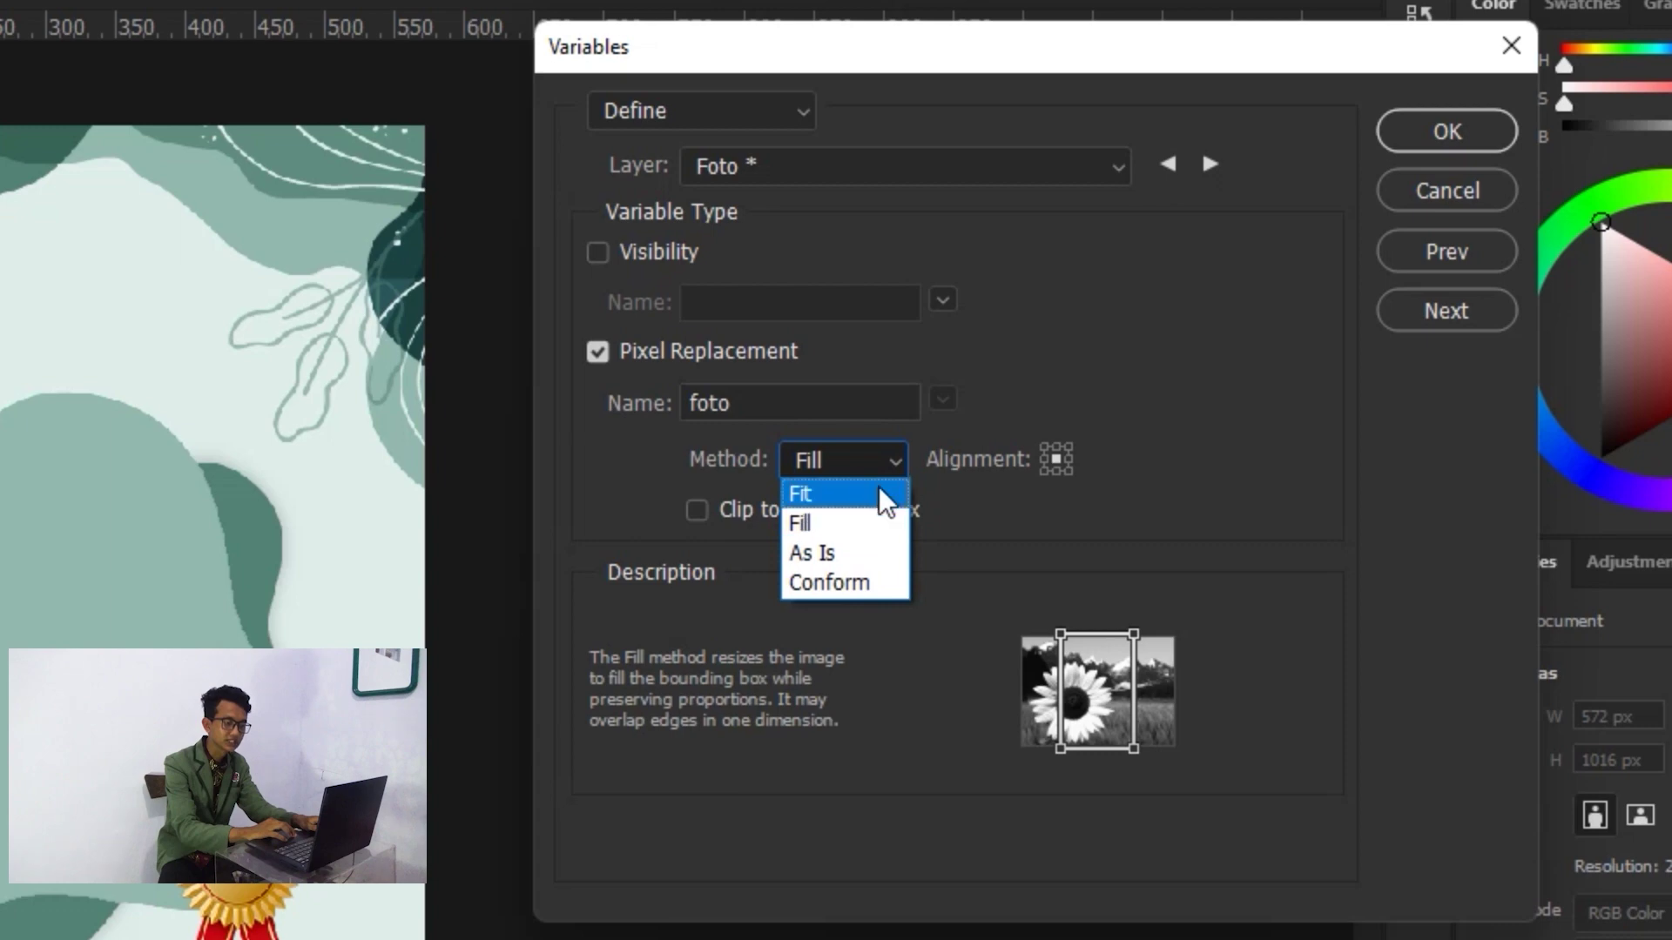
pyautogui.click(1171, 529)
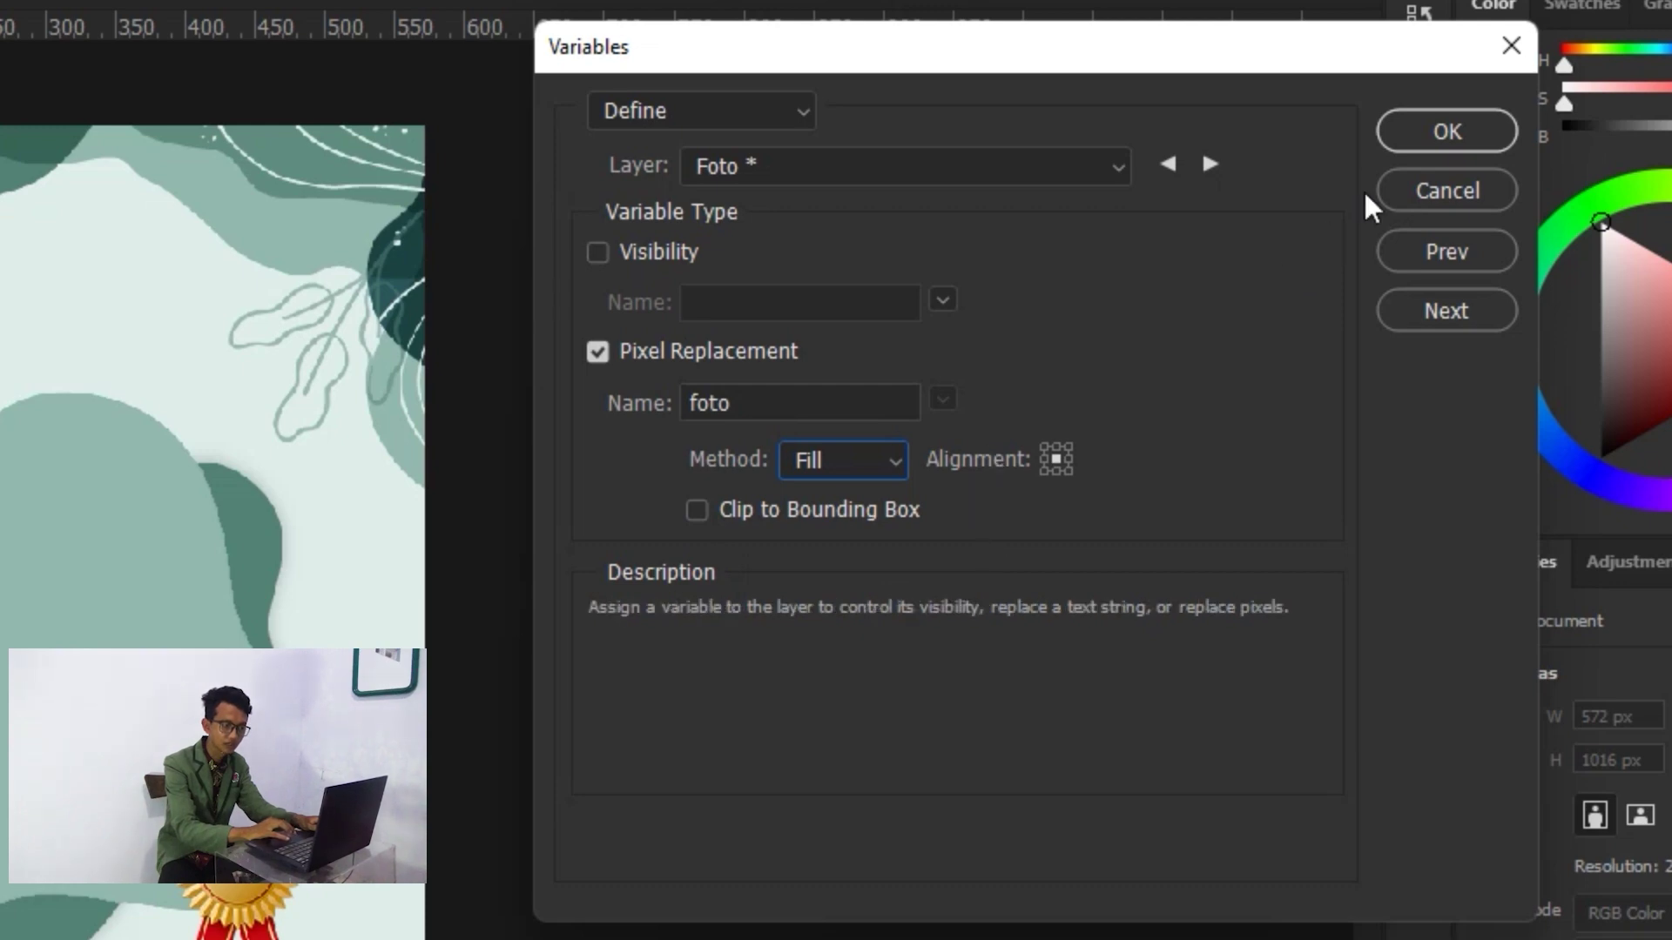
pyautogui.click(1210, 163)
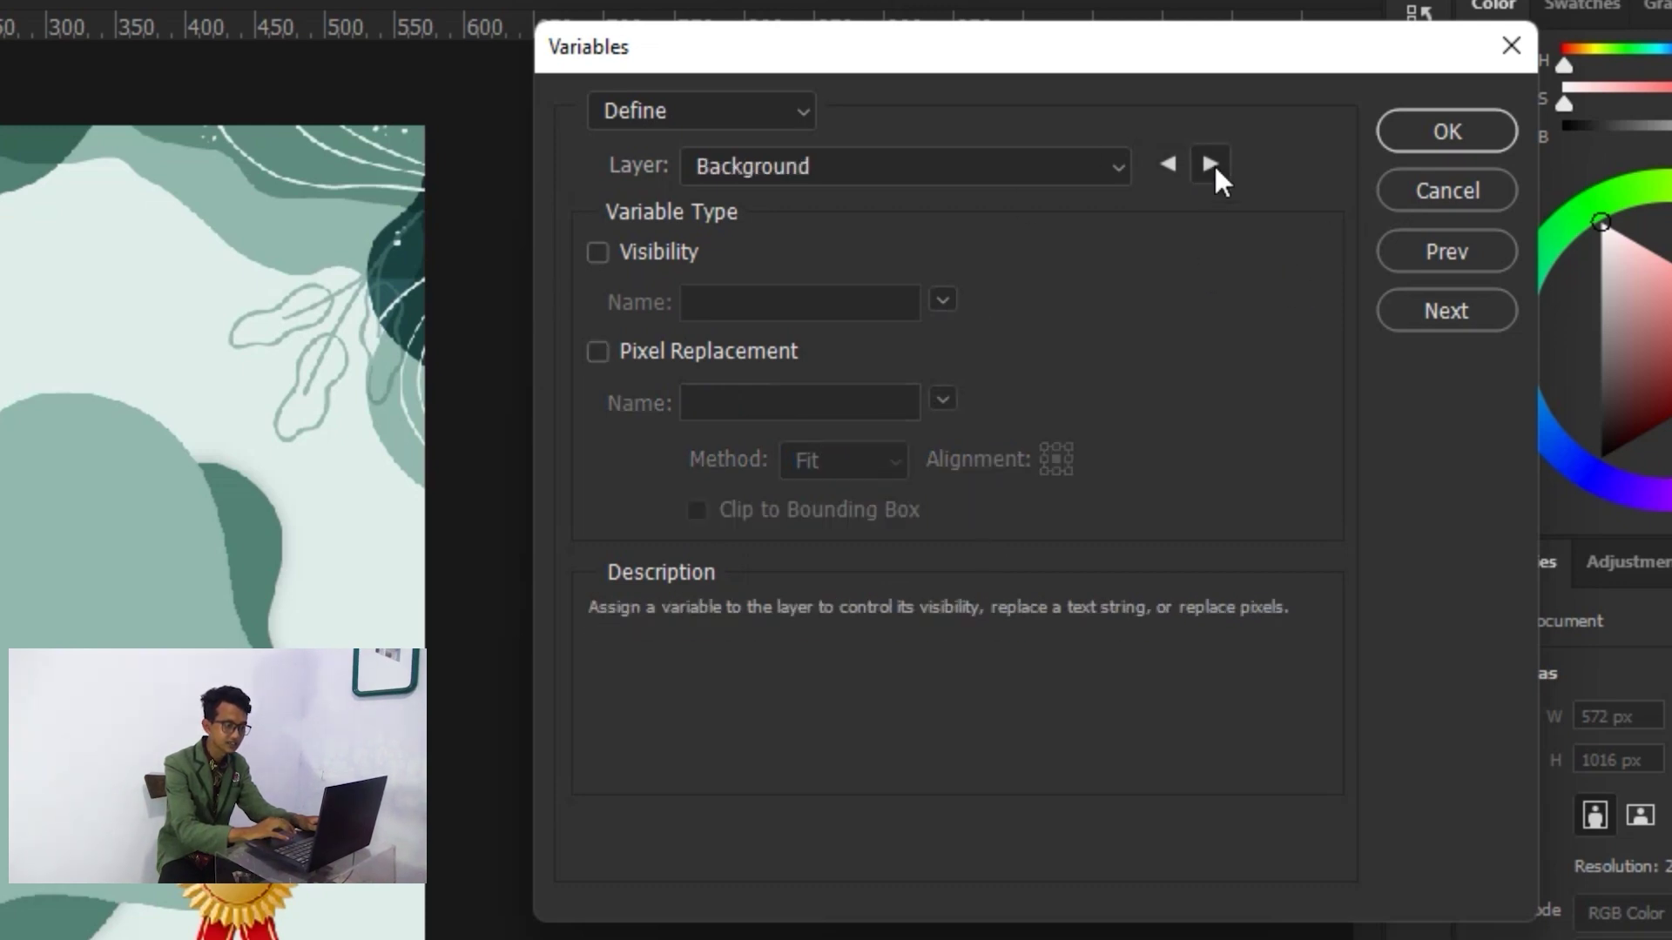
# Review the layers with defined variables and switch the Variables dialog to Data Sets.
pyautogui.click(1116, 166)
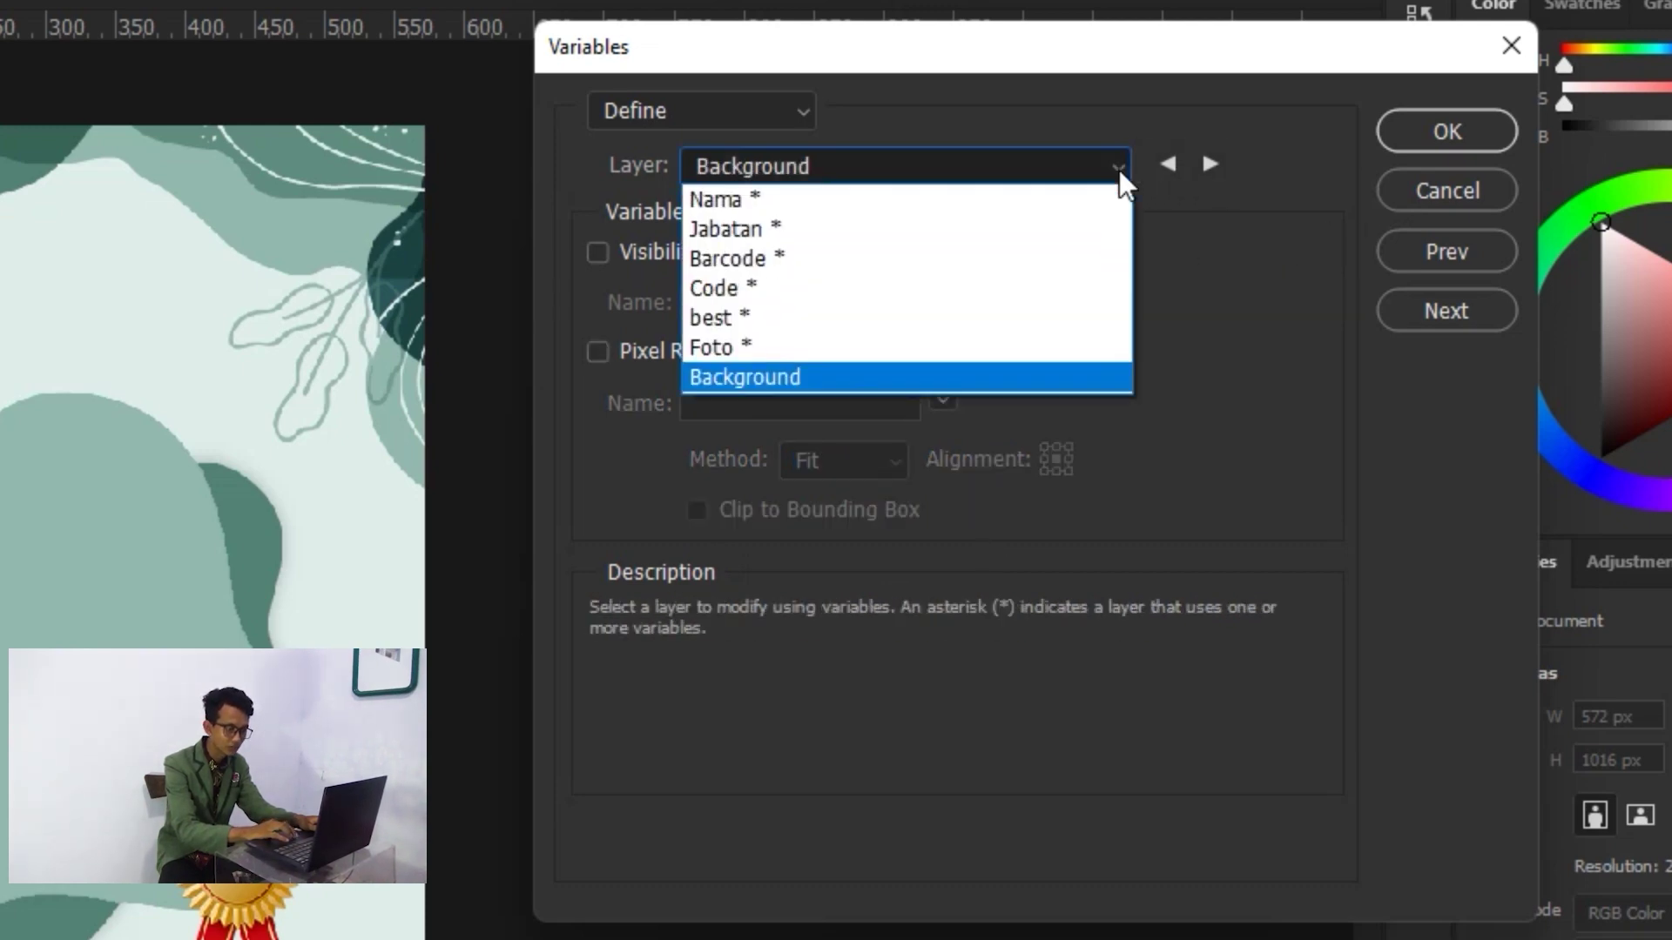
pyautogui.click(1057, 207)
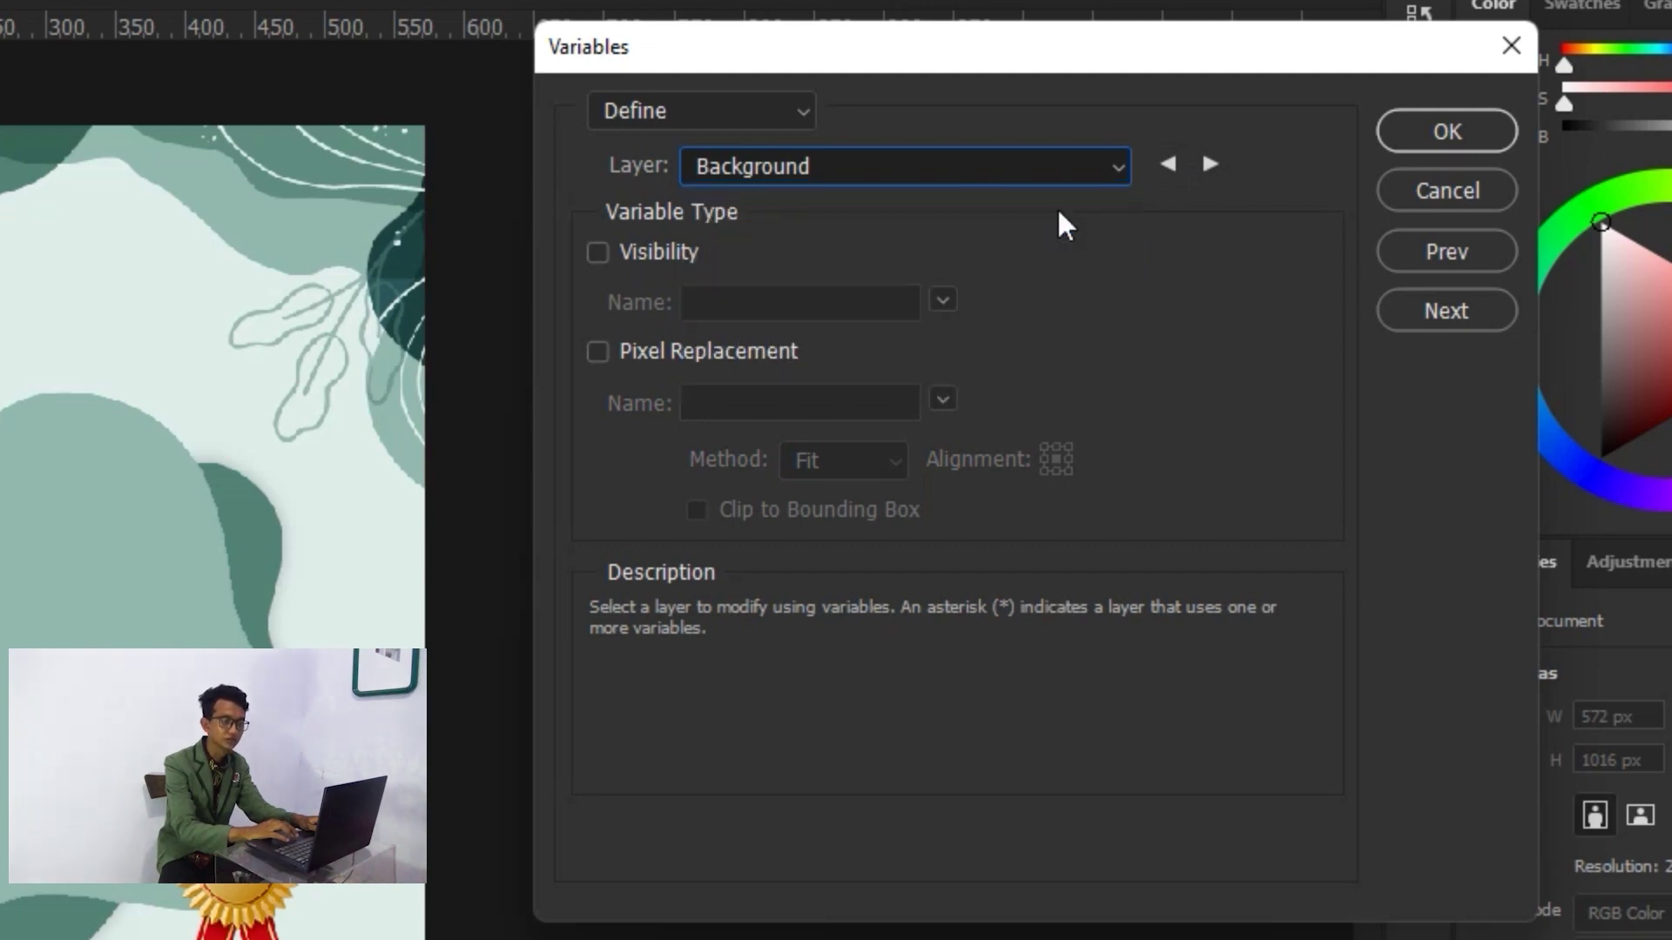
pyautogui.click(1425, 309)
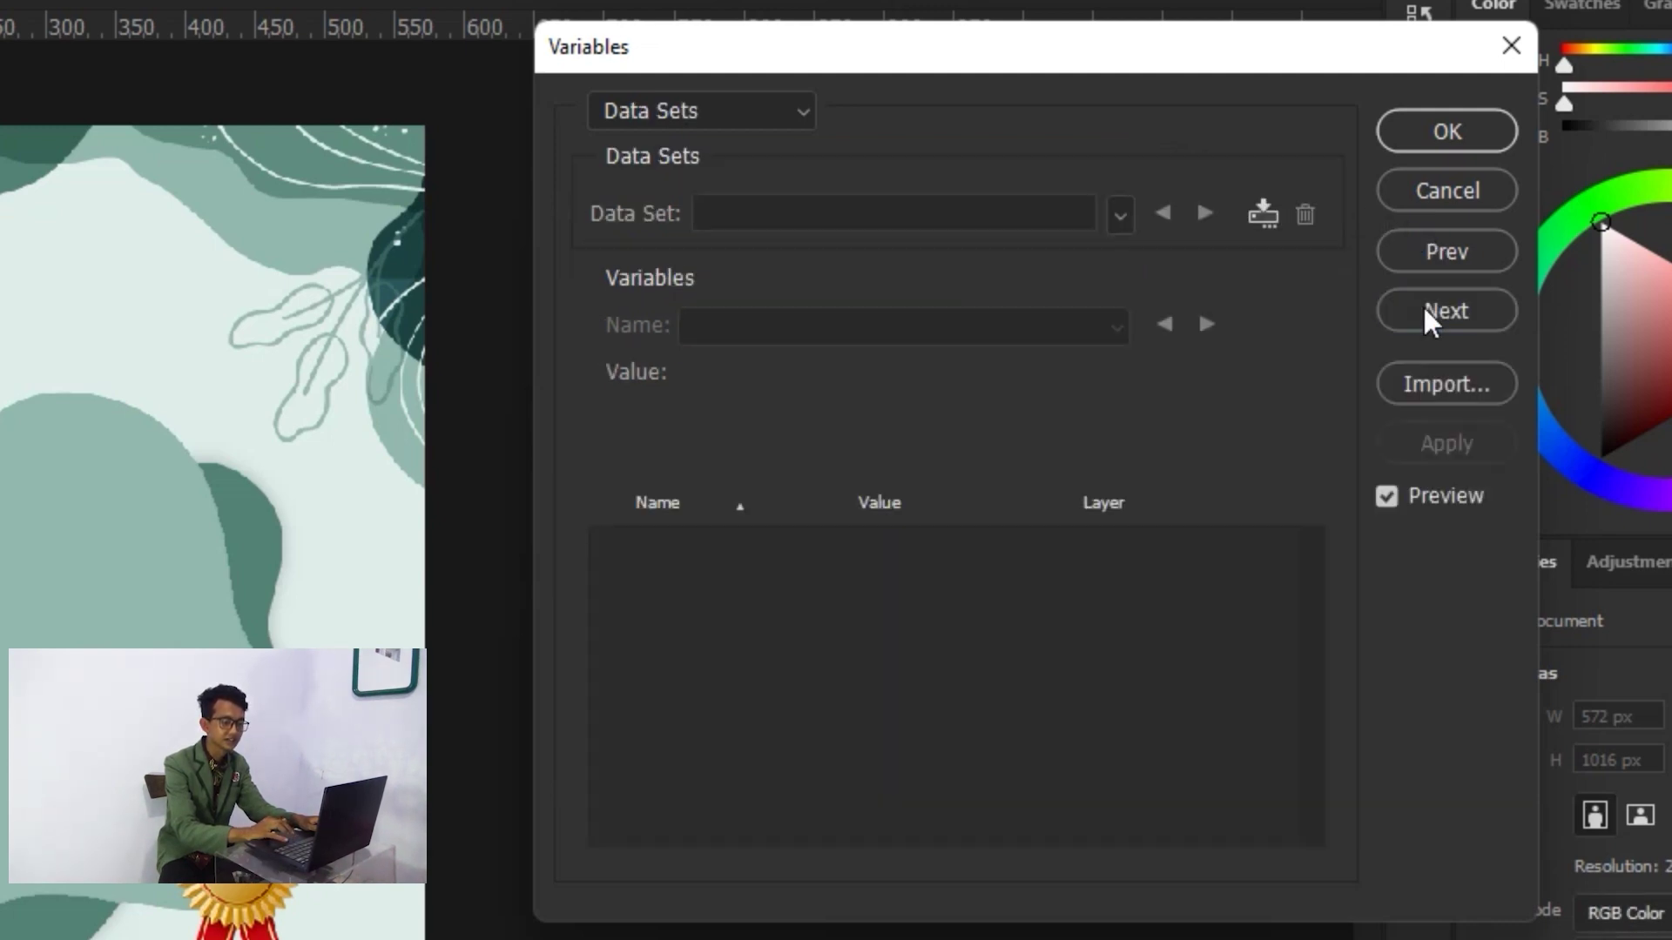
# Import a data set, filtering to CSV files and loading data2.csv from Bahan Tutorial.
pyautogui.click(1419, 377)
pyautogui.click(440, 254)
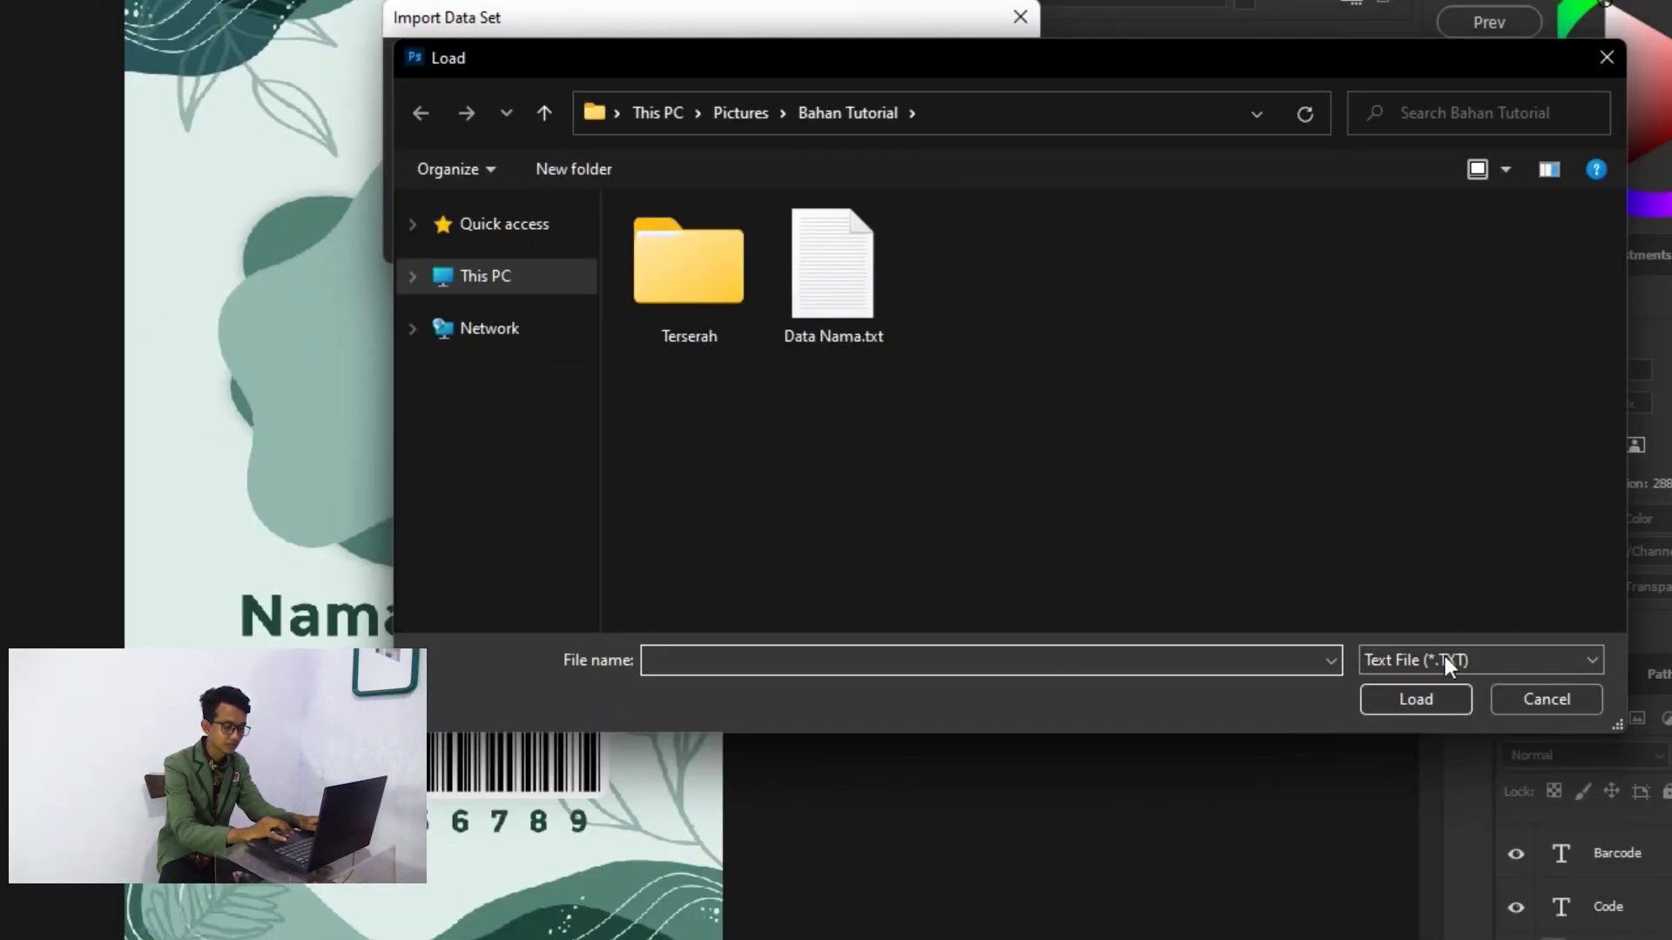
pyautogui.click(1445, 660)
pyautogui.click(1445, 695)
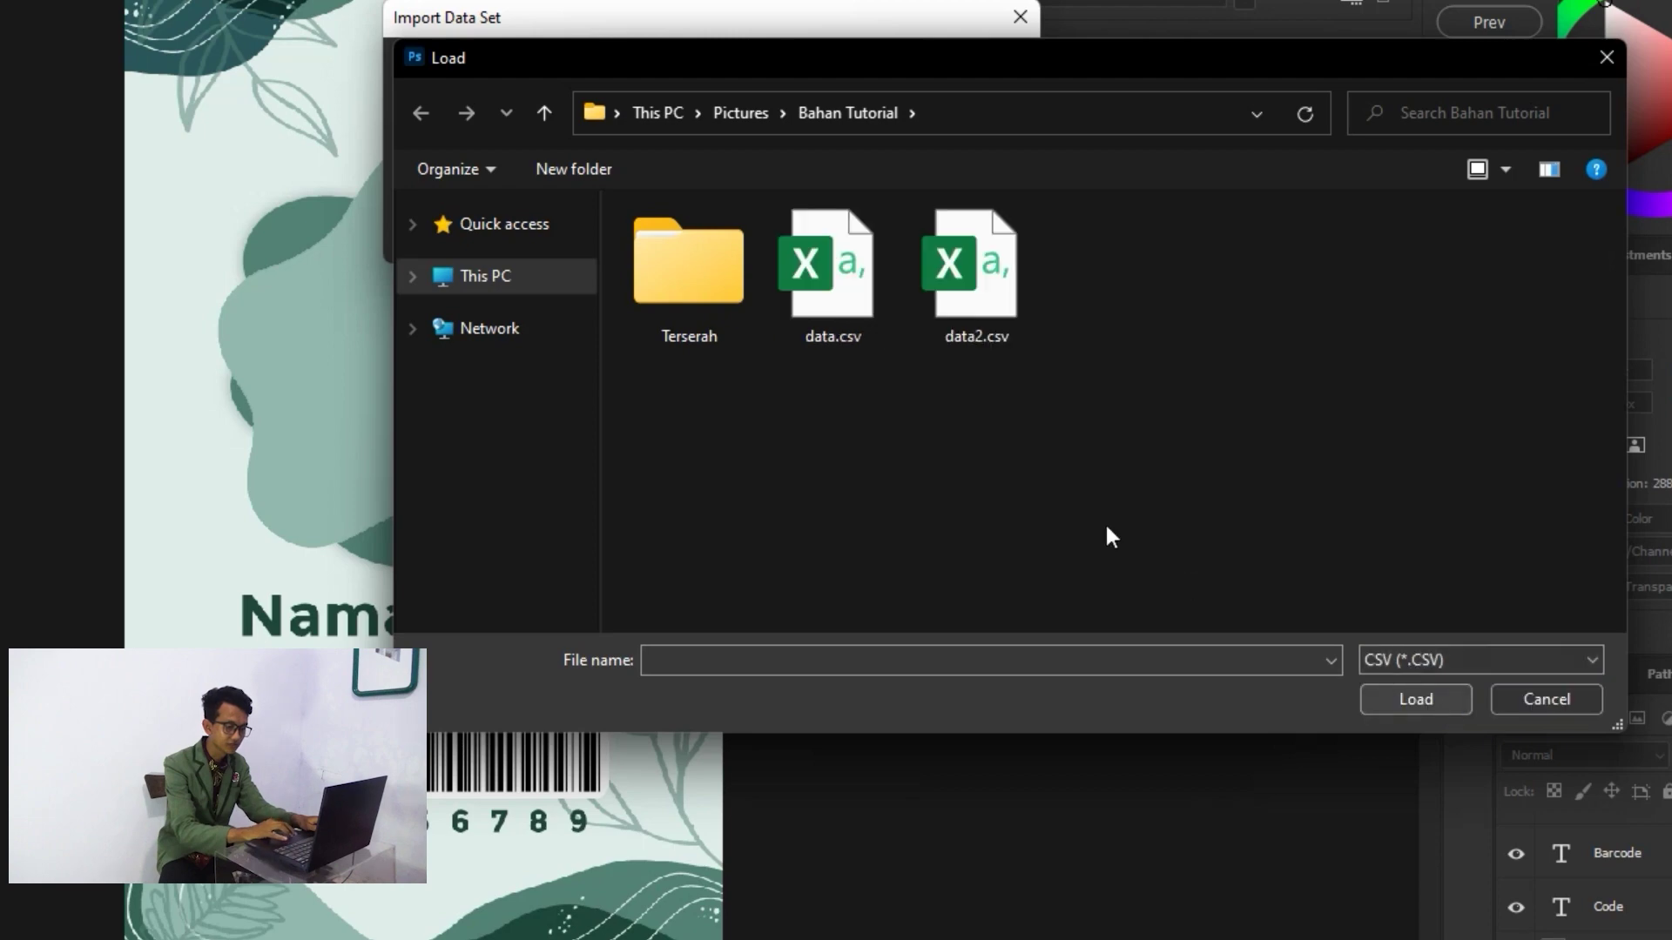
pyautogui.click(956, 328)
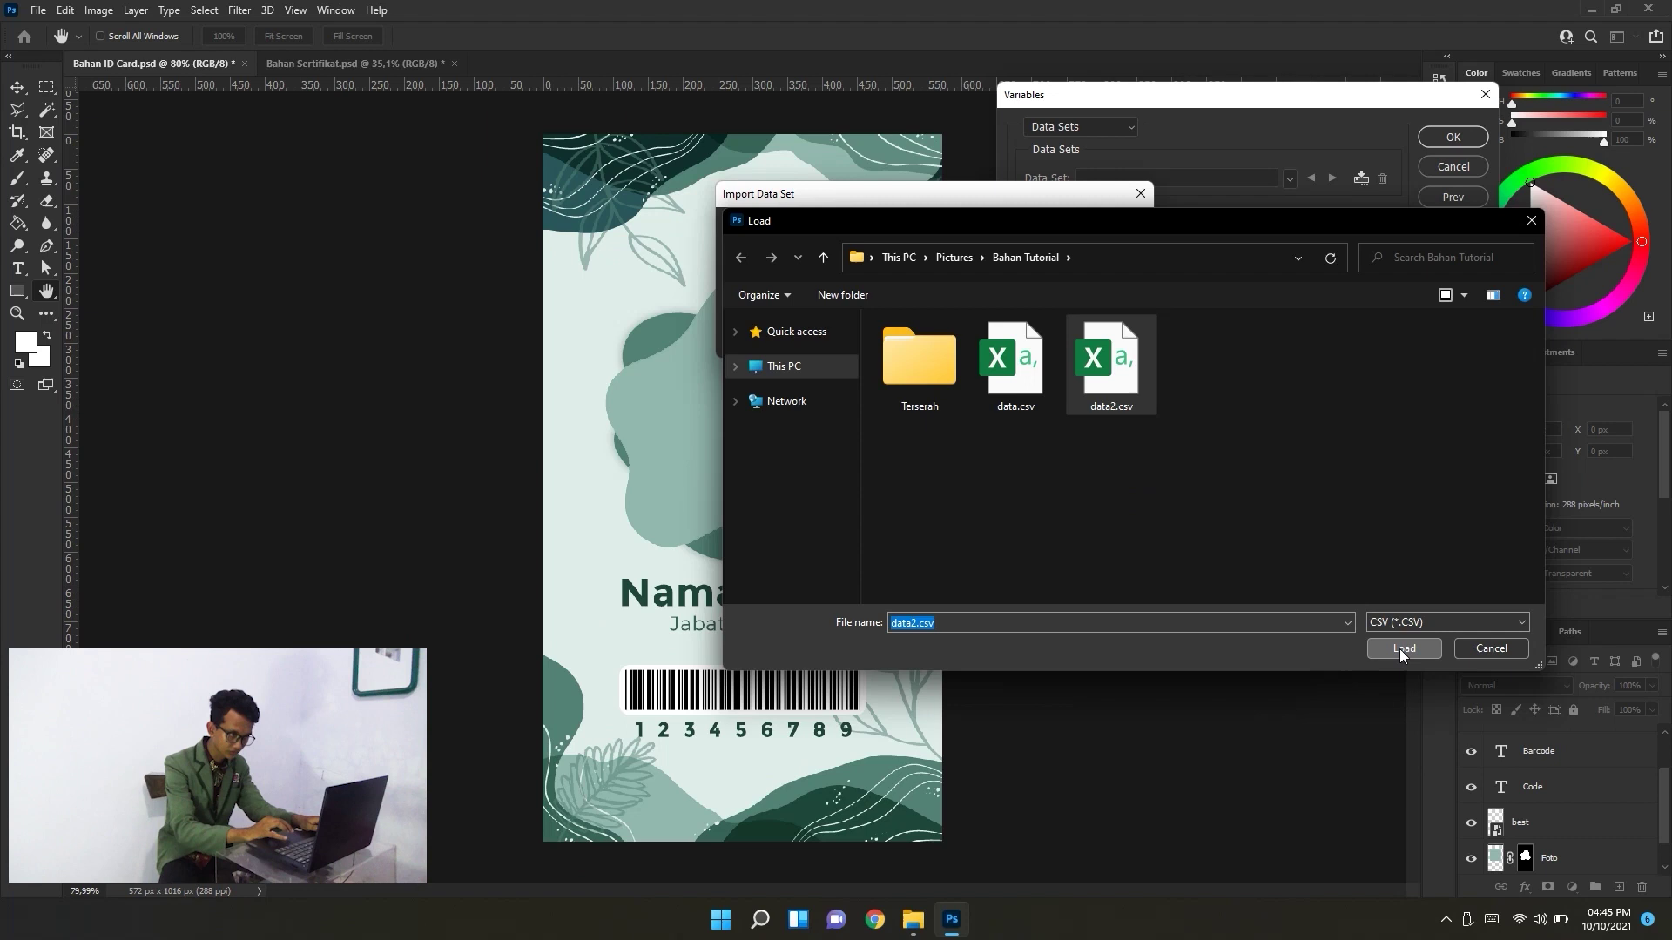
pyautogui.click(1409, 700)
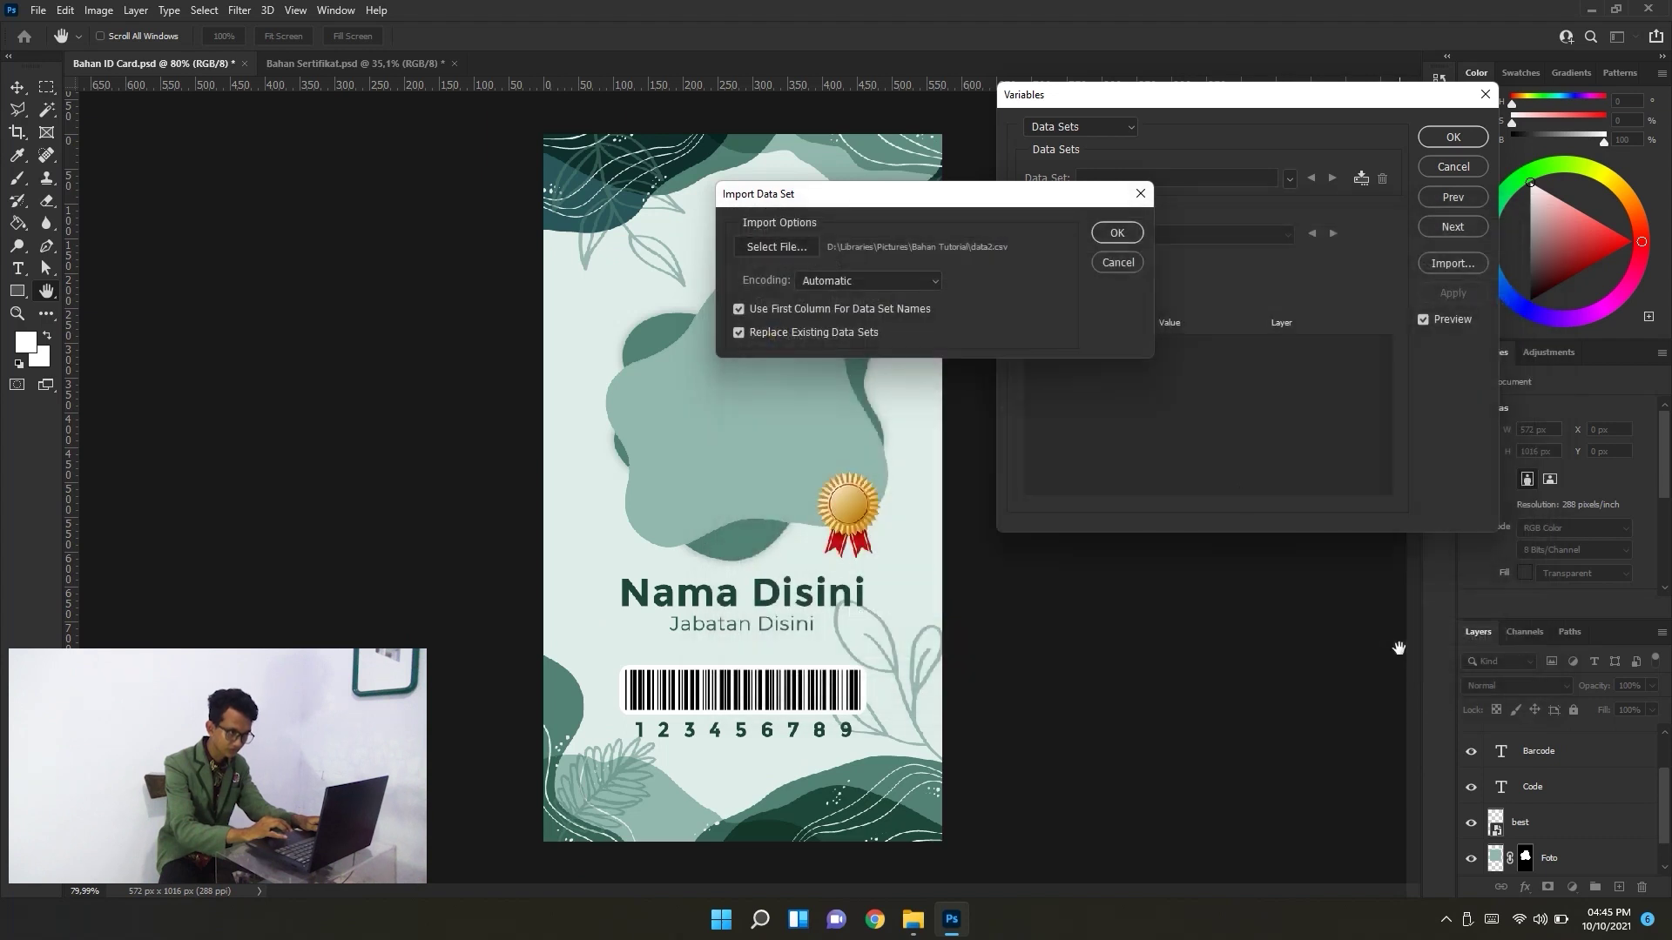
# Import data2.csv's records, preview every animal's card, and apply the Gajah Sumatera data set.
pyautogui.click(1113, 237)
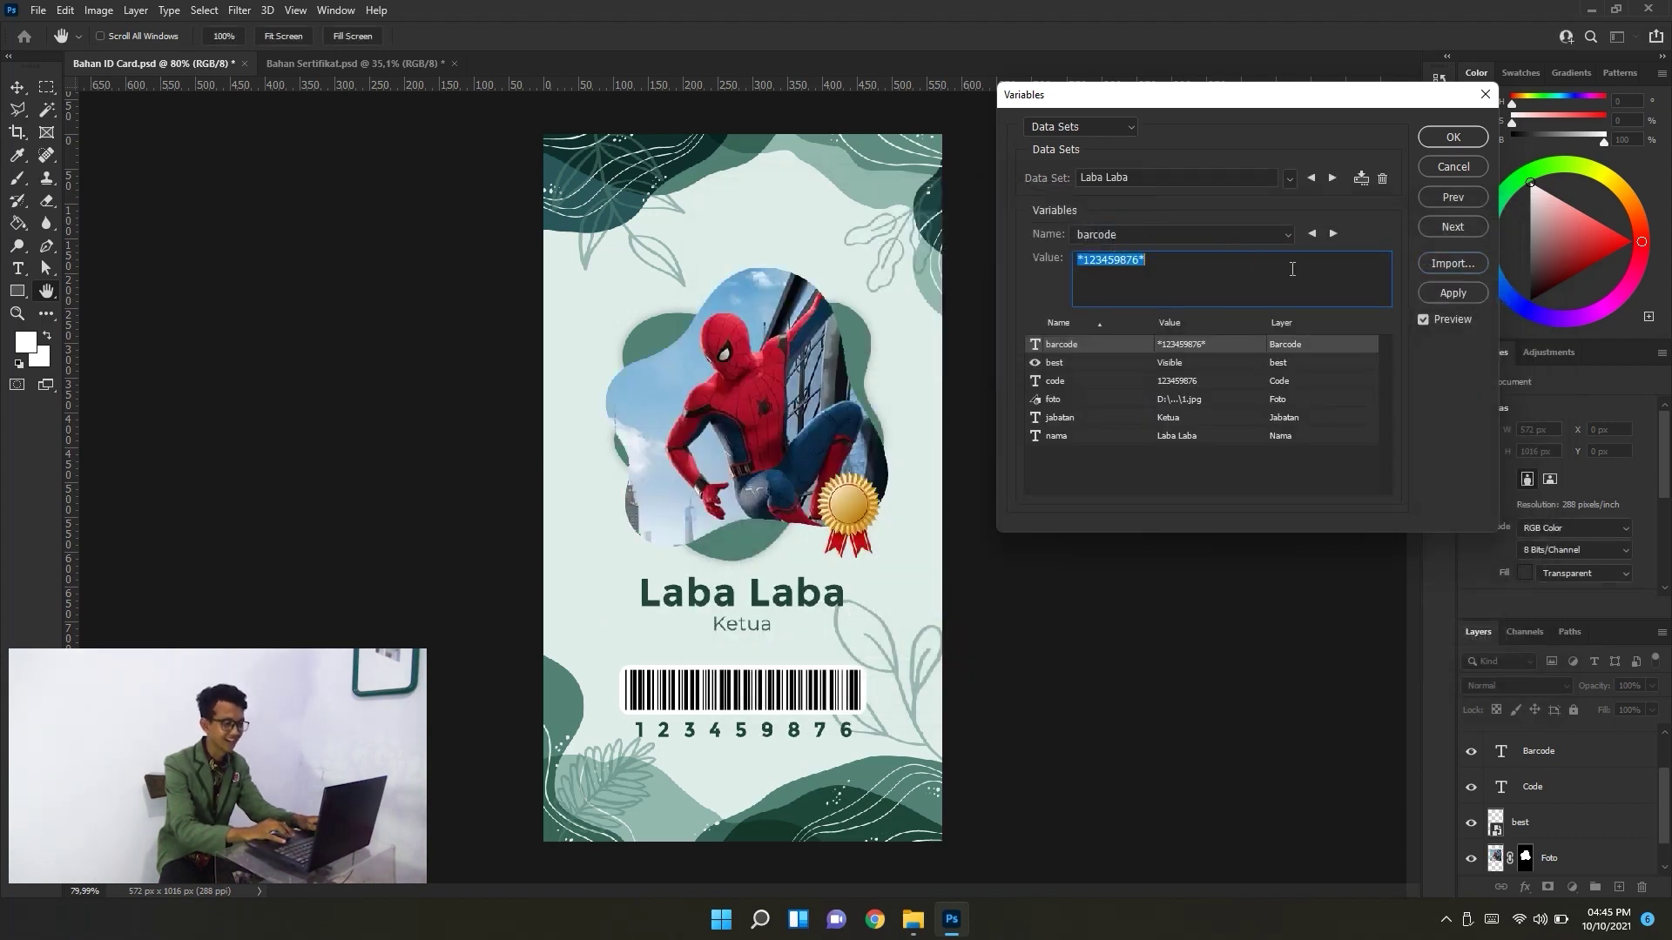
pyautogui.click(1332, 178)
pyautogui.click(1333, 178)
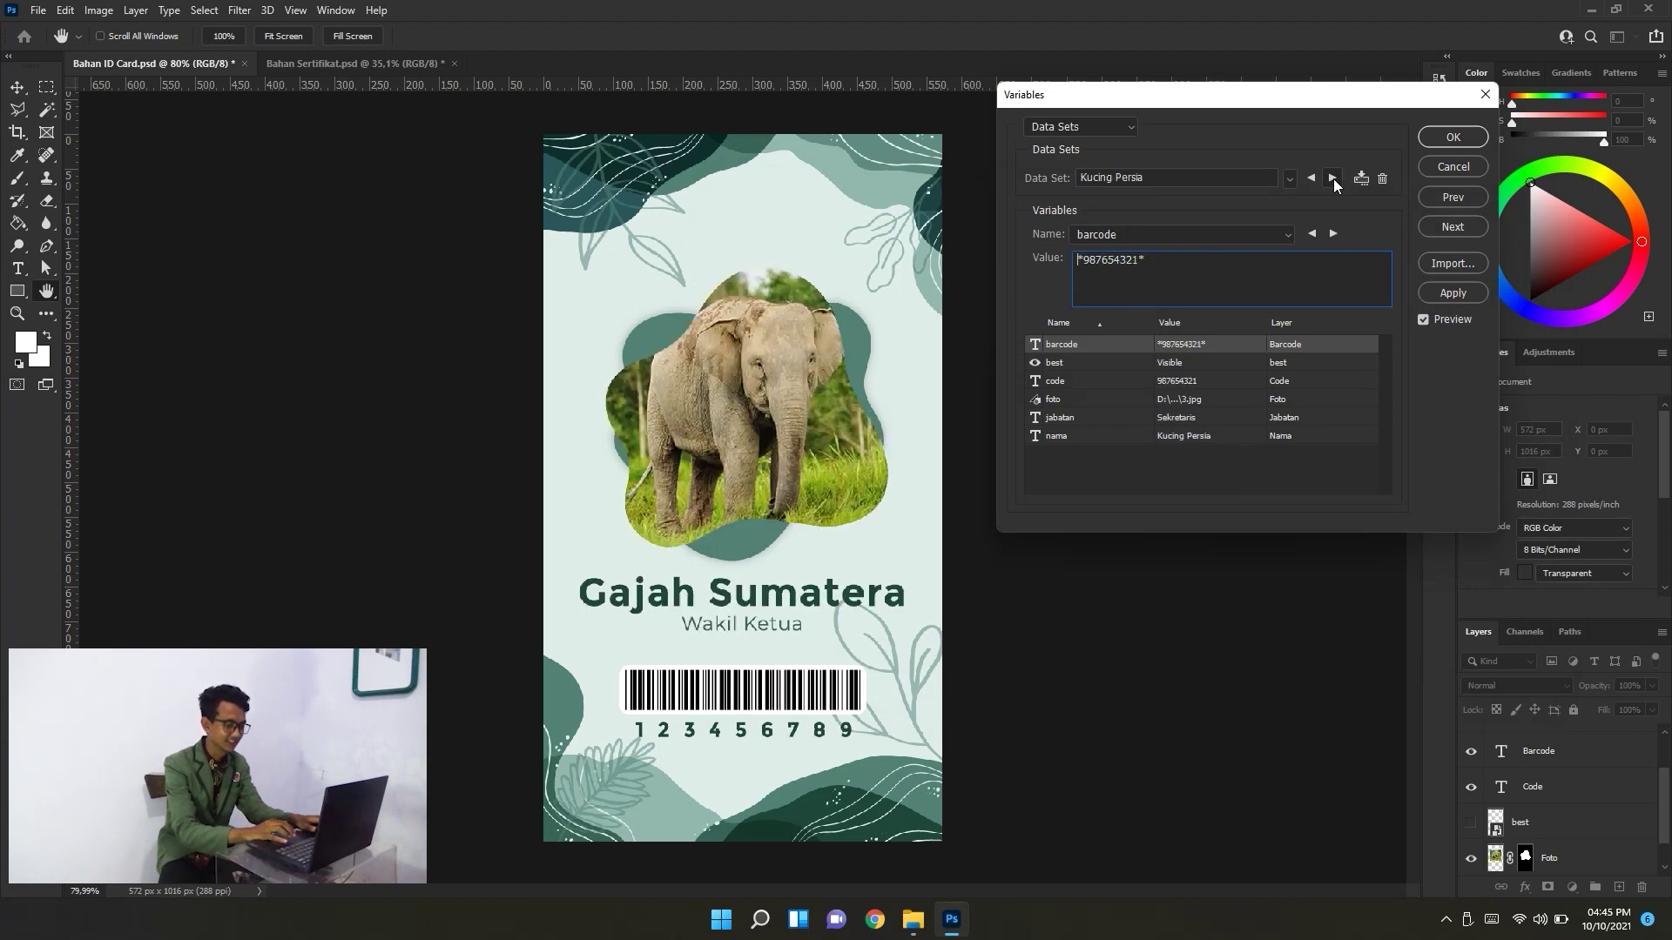
pyautogui.click(1332, 178)
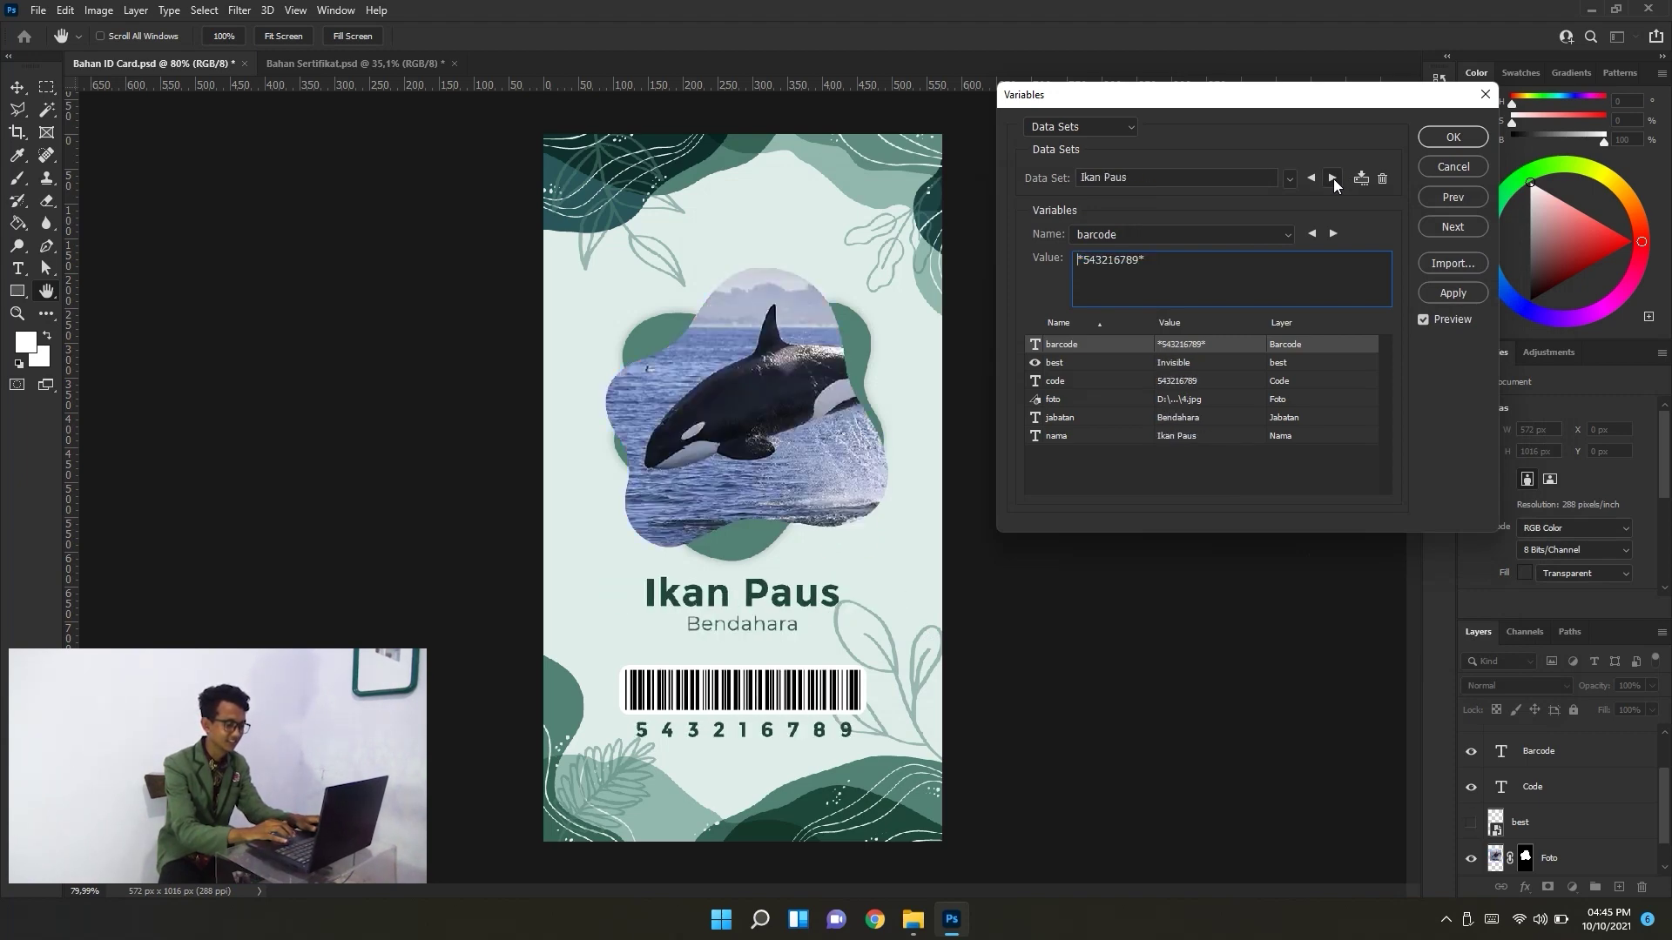
pyautogui.click(1333, 178)
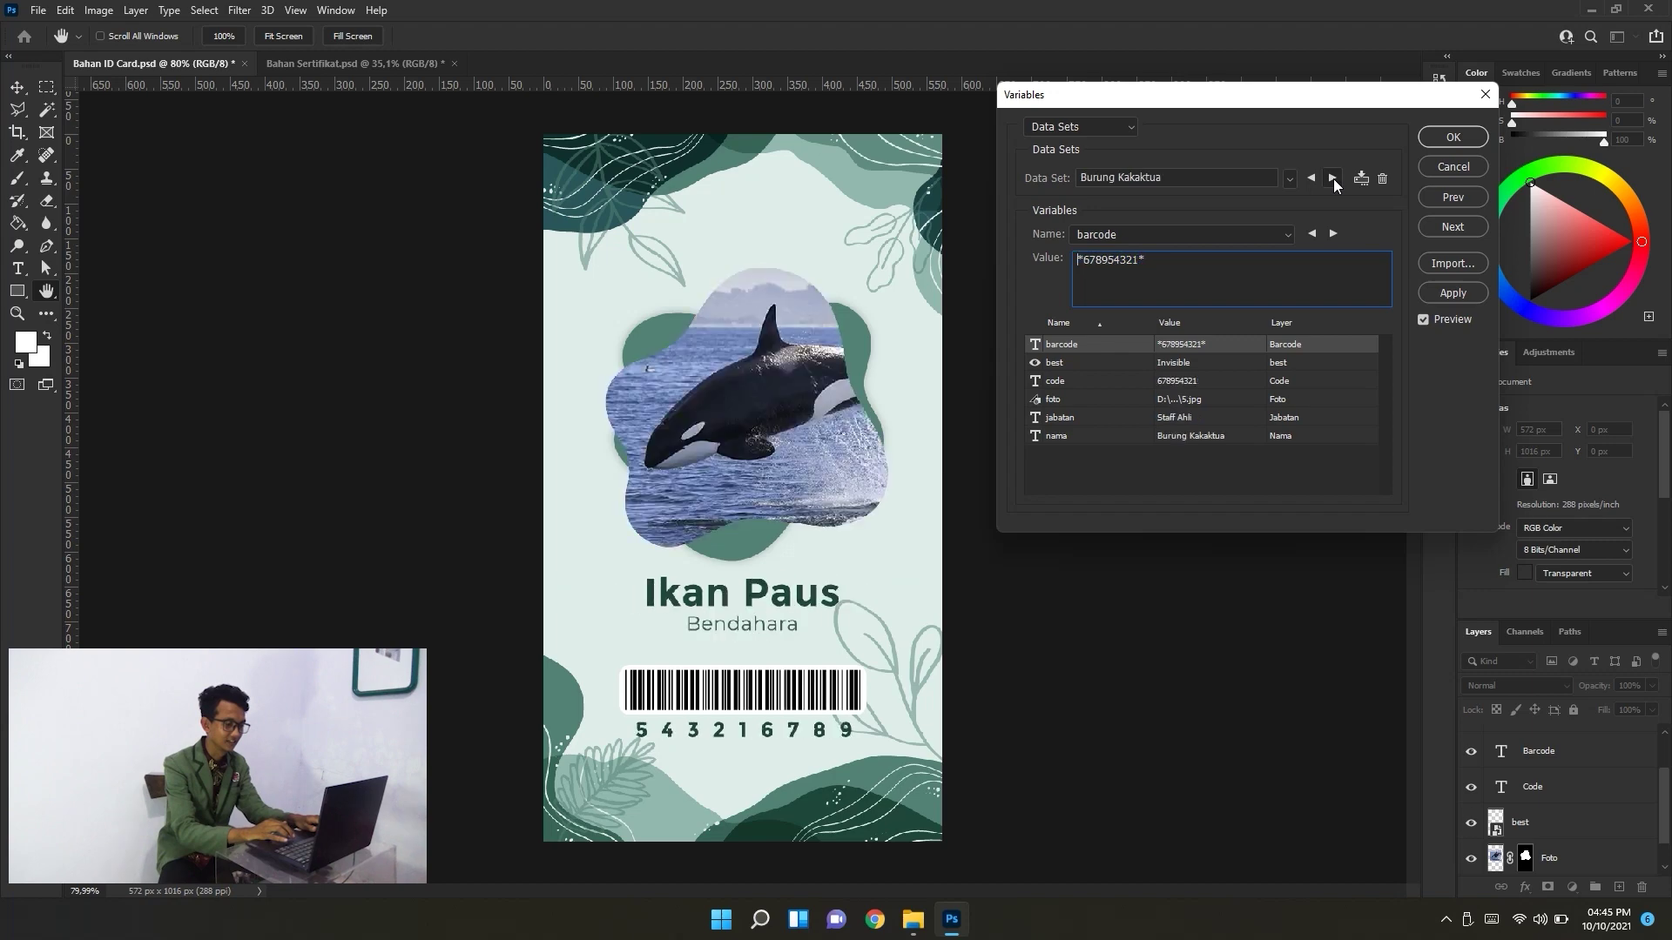
pyautogui.click(1332, 178)
pyautogui.click(1332, 178)
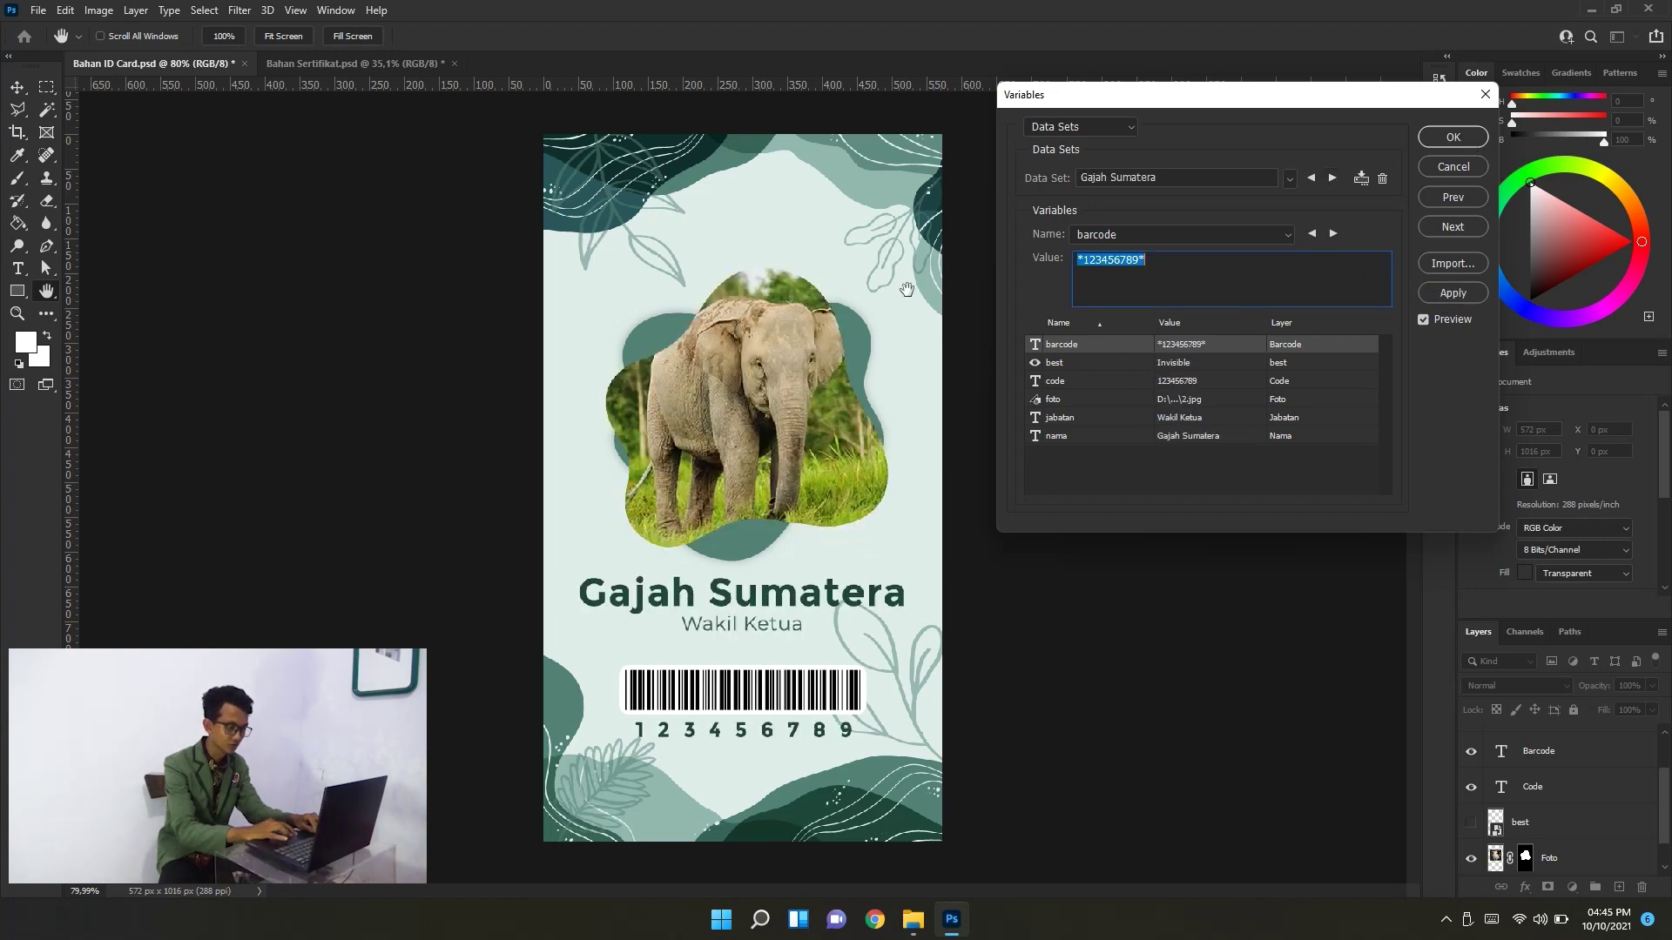
pyautogui.click(1452, 136)
pyautogui.press('v')
pyautogui.scroll(4, 730, 716)
pyautogui.scroll(4, 730, 716)
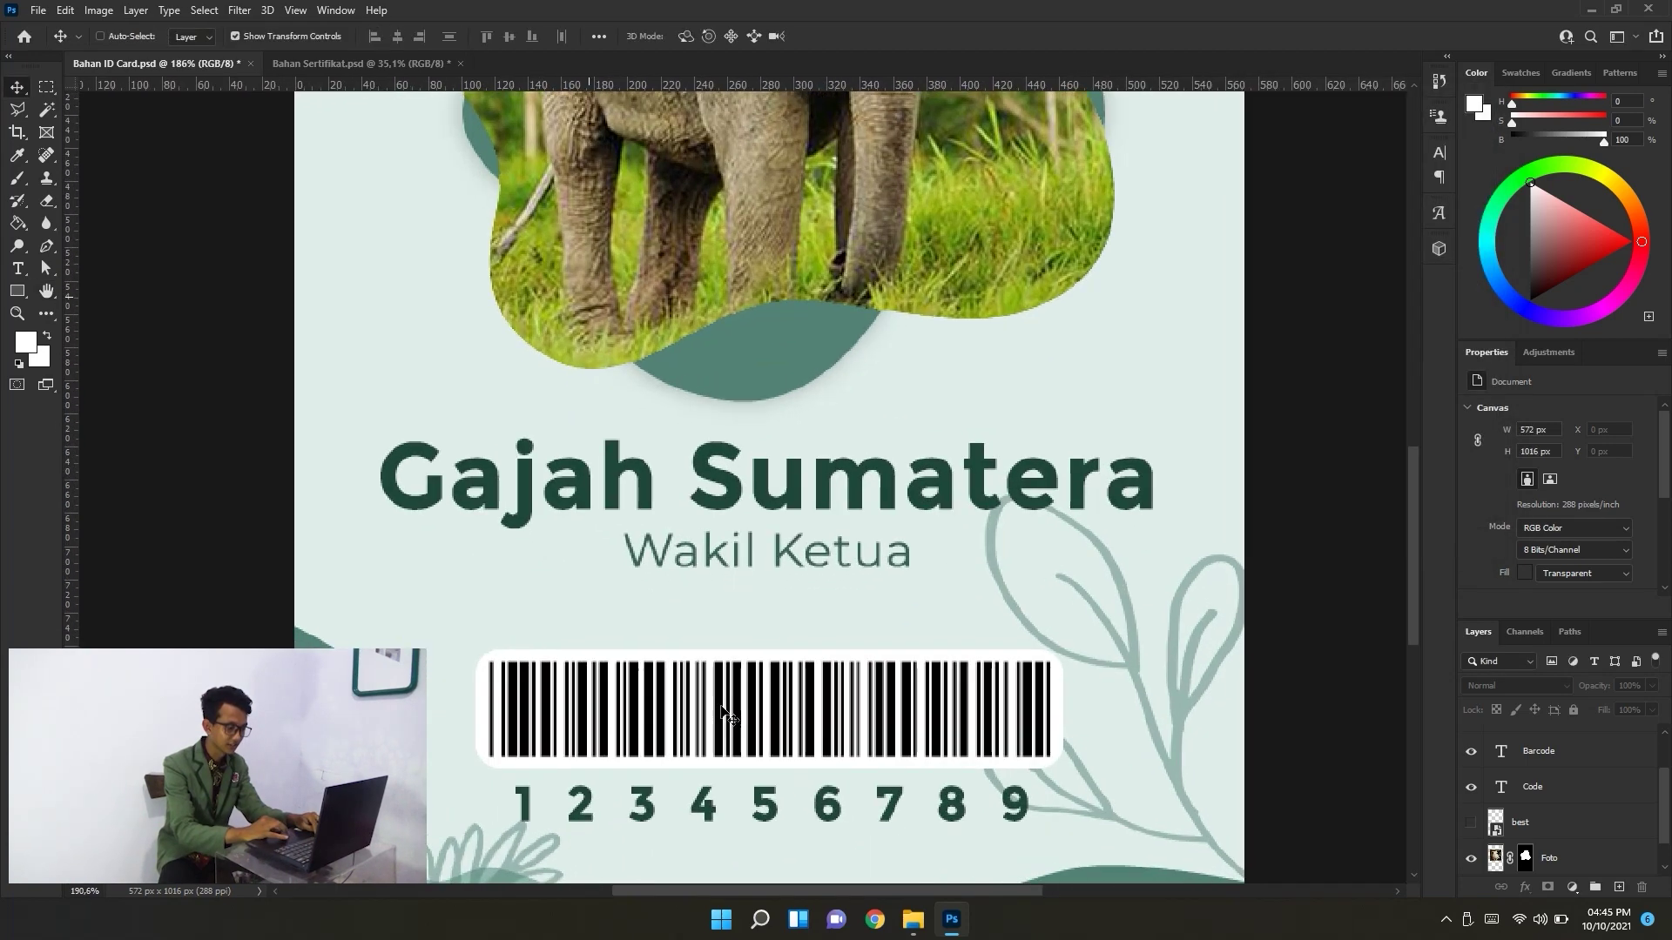
pyautogui.scroll(-1, 729, 716)
pyautogui.scroll(-2, 729, 716)
pyautogui.scroll(-2, 730, 716)
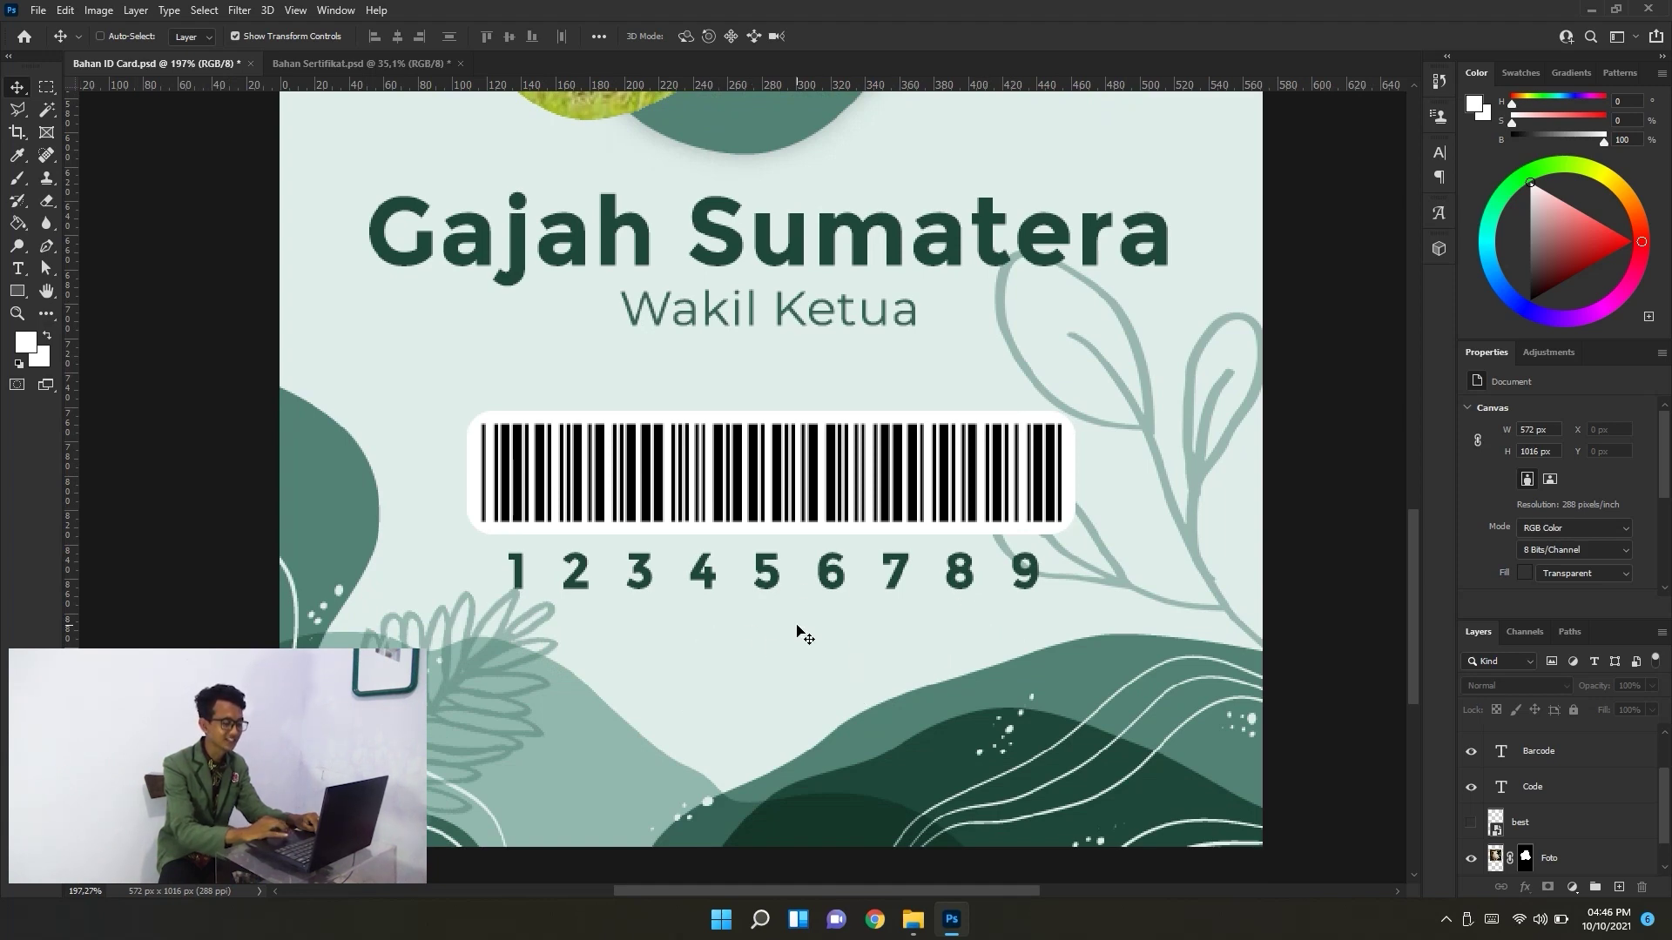
pyautogui.scroll(-2, 798, 629)
pyautogui.scroll(-3, 797, 629)
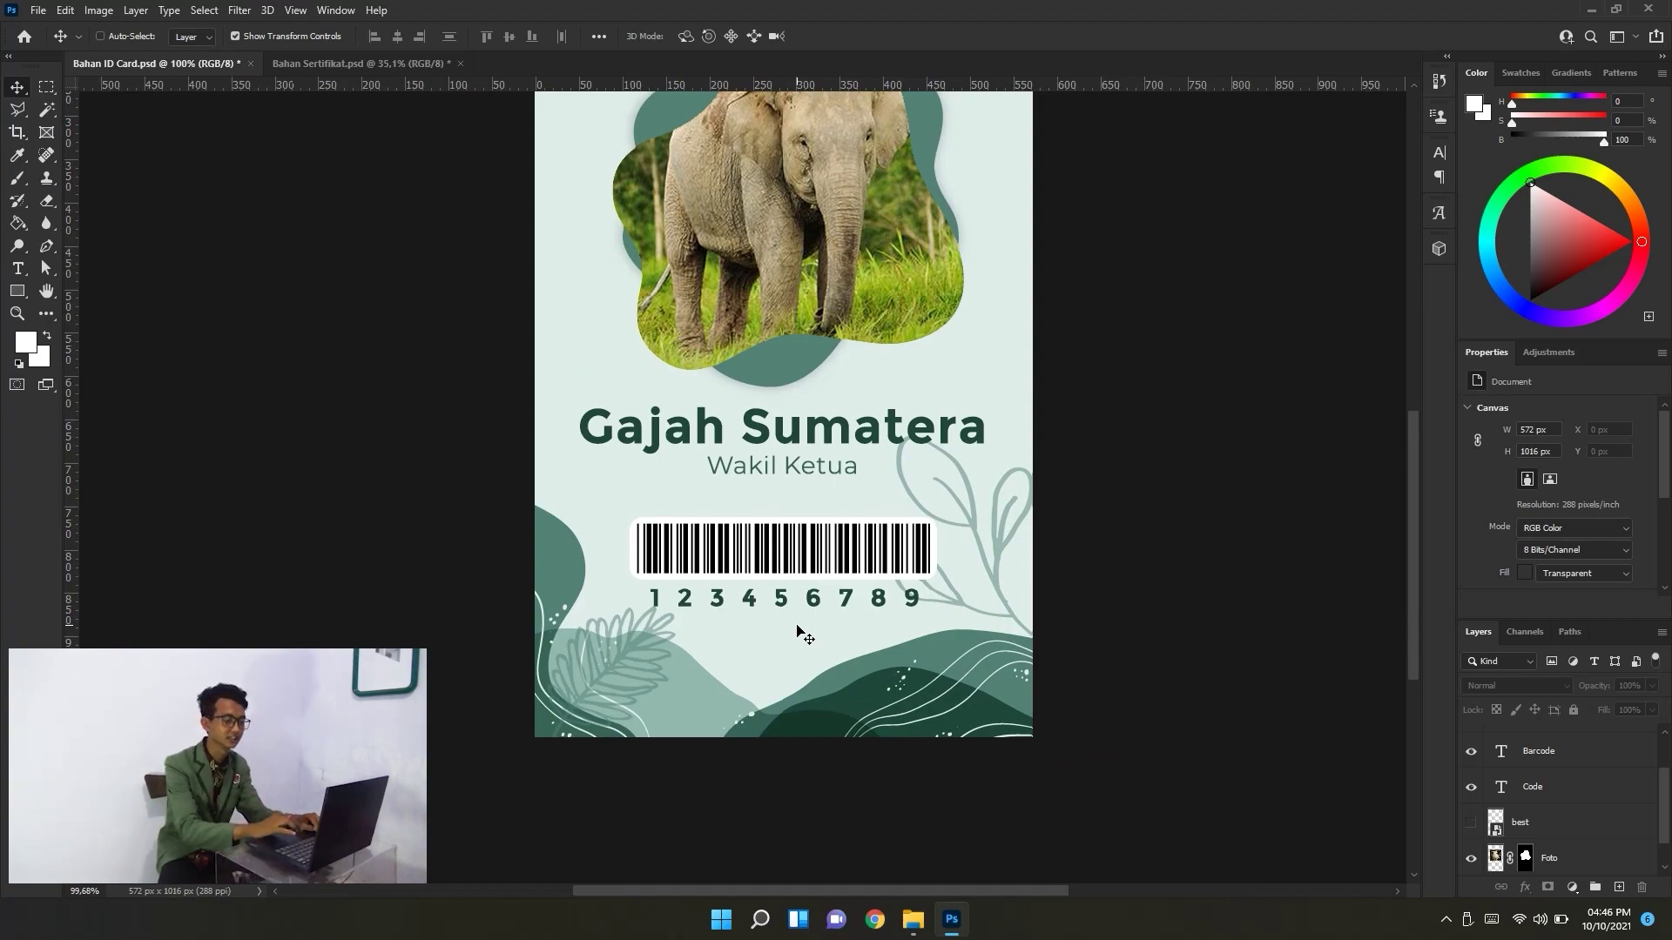
pyautogui.scroll(-2, 798, 629)
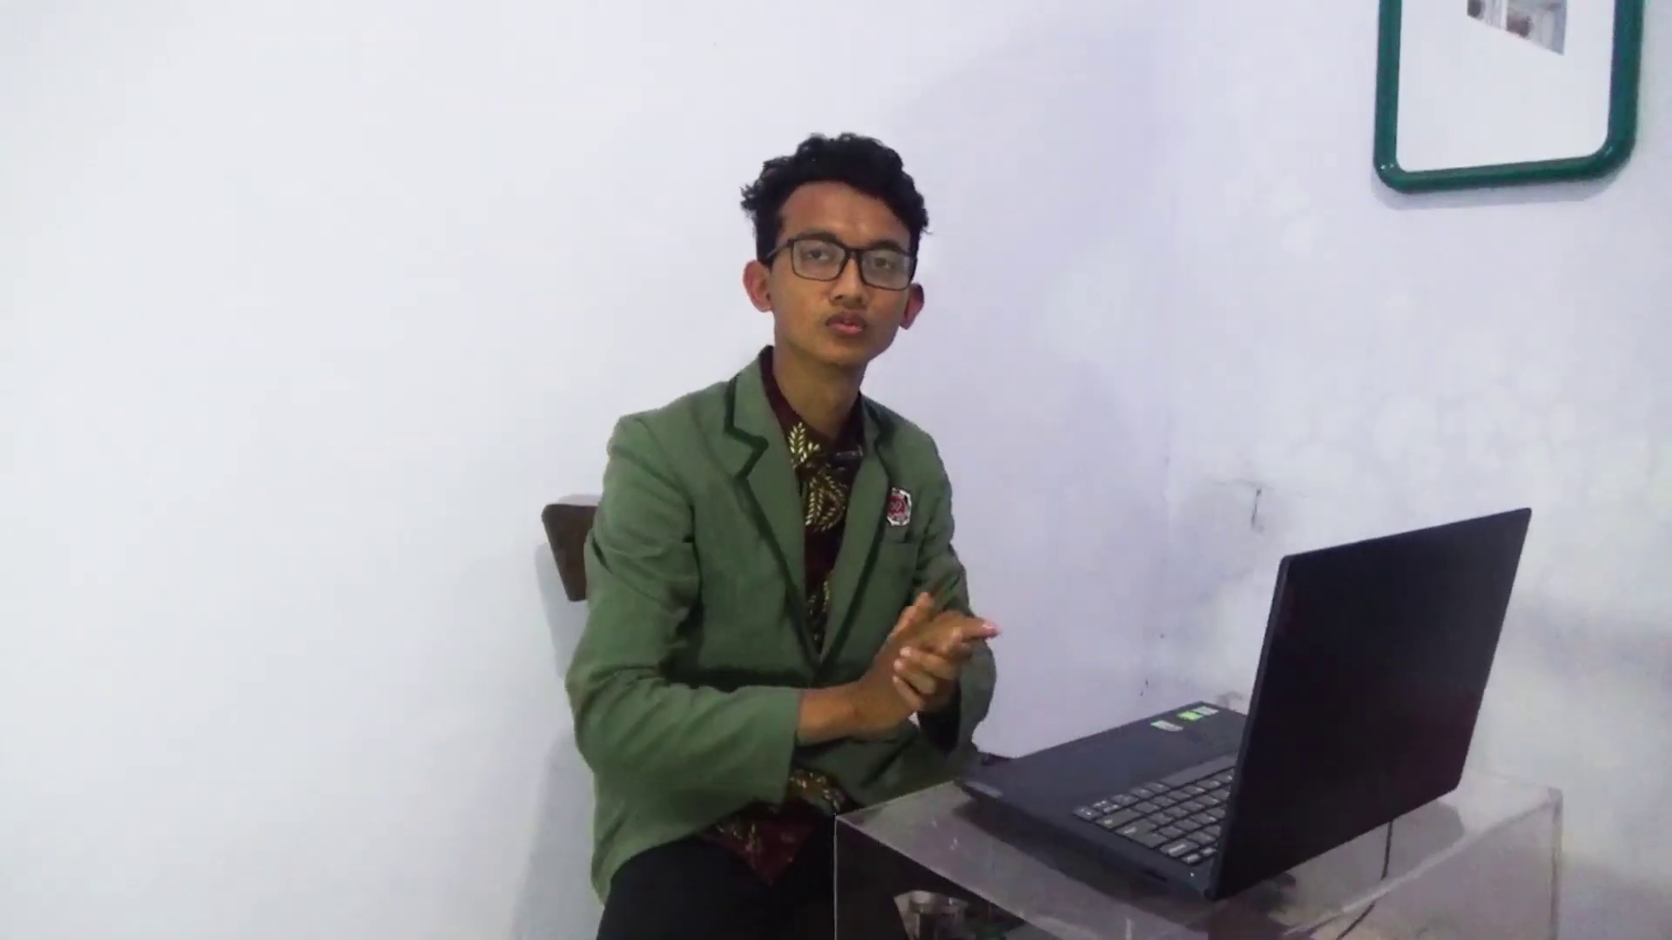